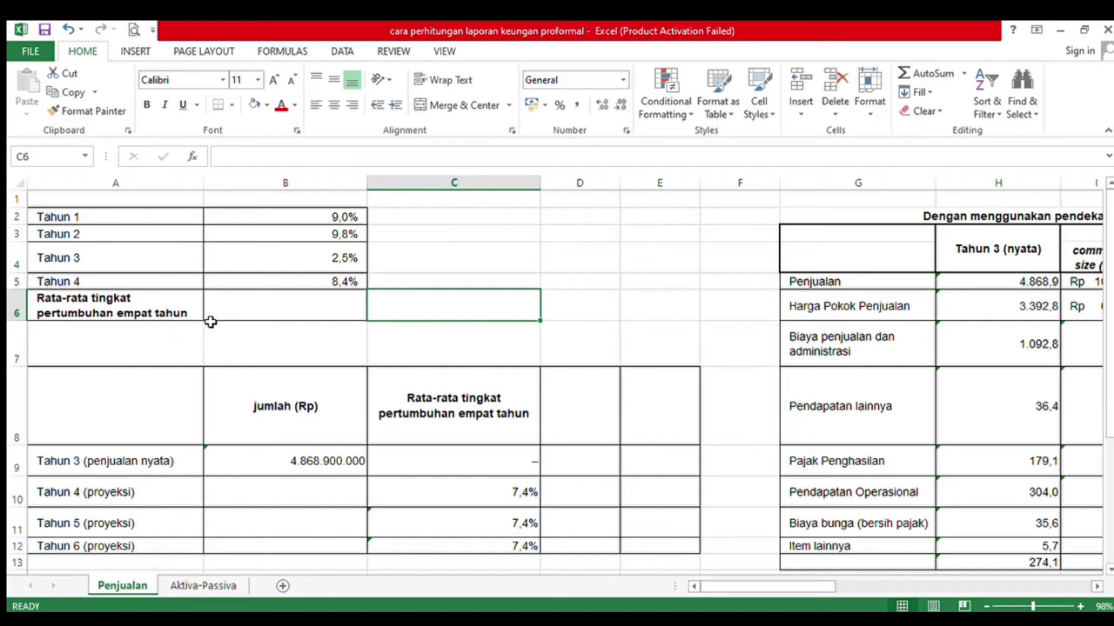
Calculate the four-year average growth rate in B6 with the formula =sum(B2:B5)/4
click(258, 308)
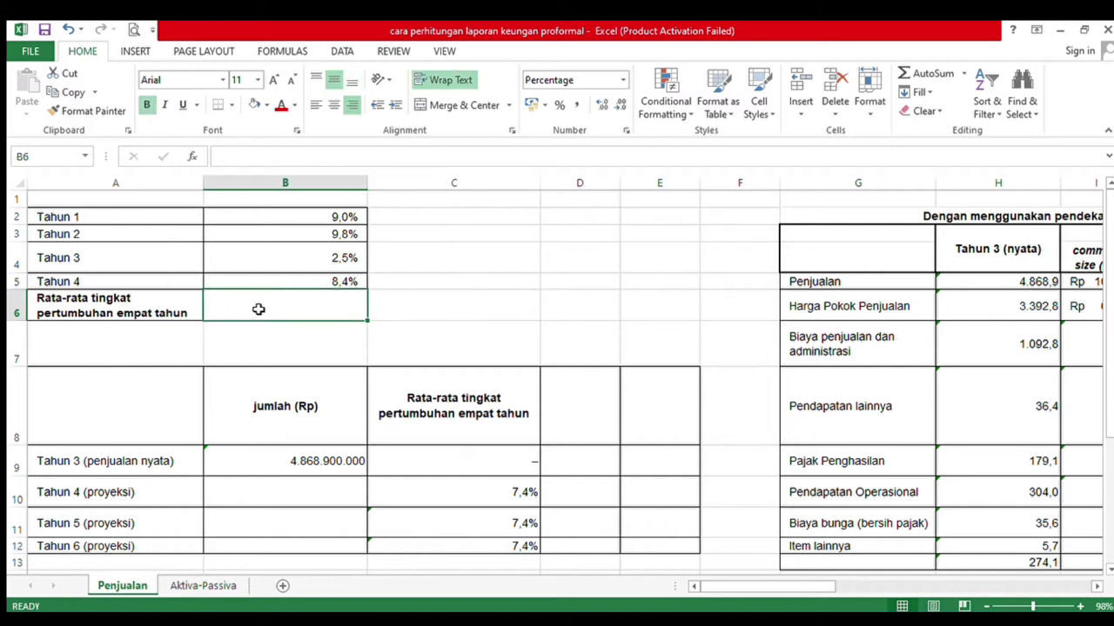
text(=s)
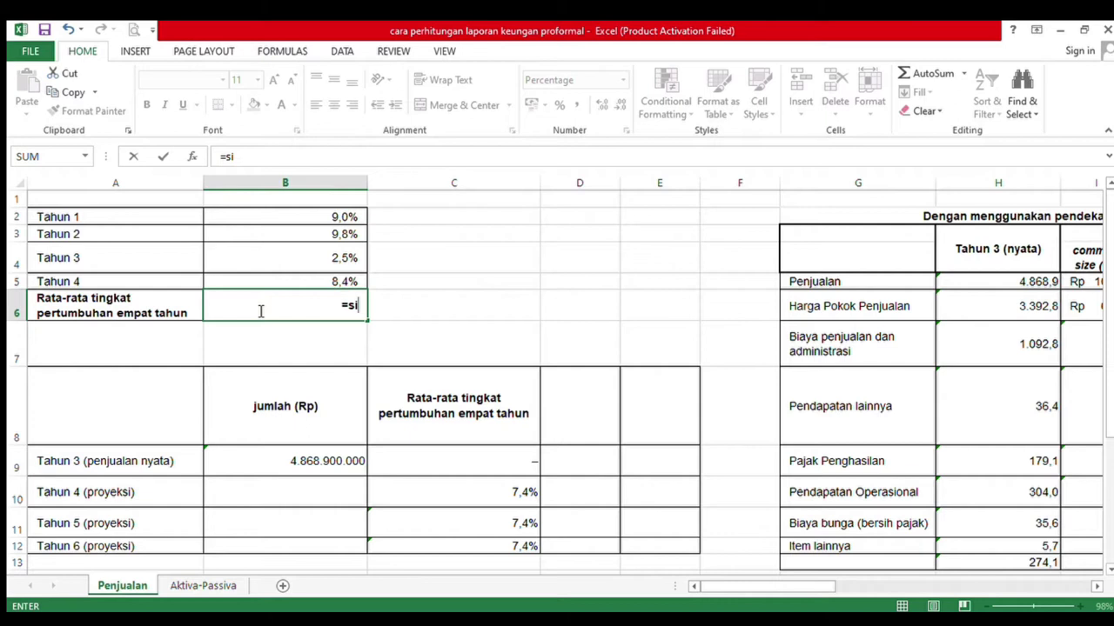
text(um()
drag(275, 218, 286, 281)
text()/4)
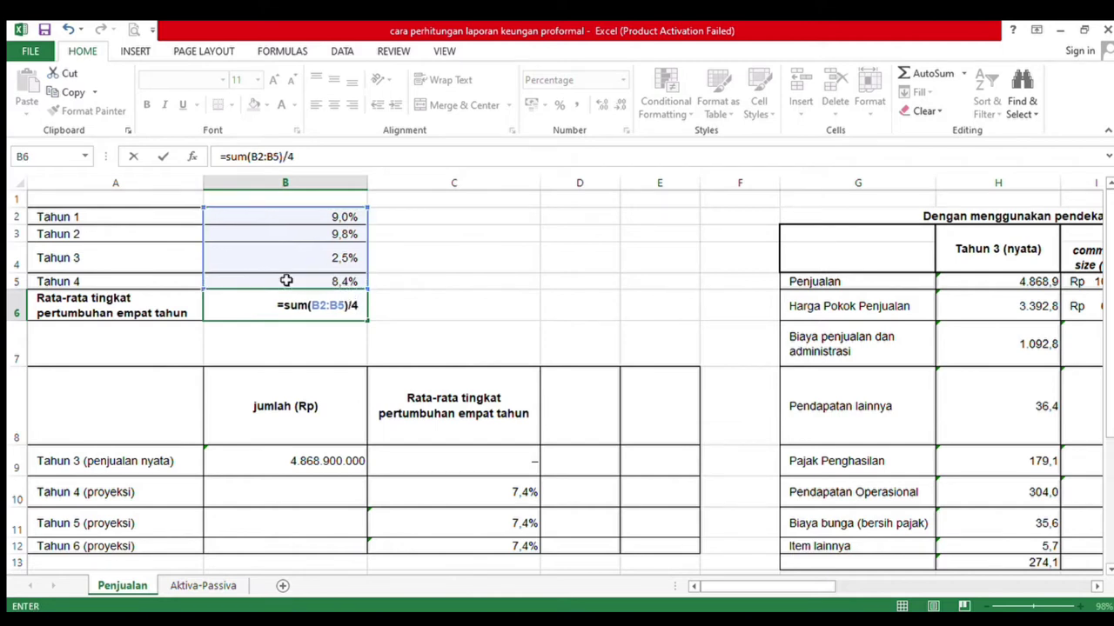
key(Return)
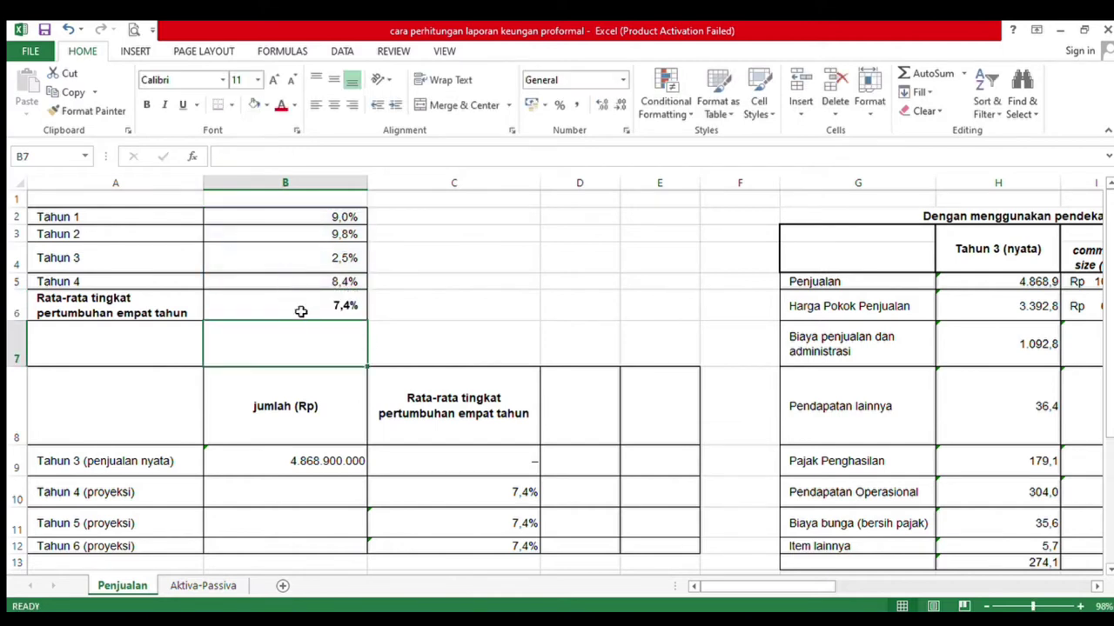
Calculate the projected Tahun 4 sales in B10 with the formula =B9*C10+B9
key(Down)
key(Down)
key(Down)
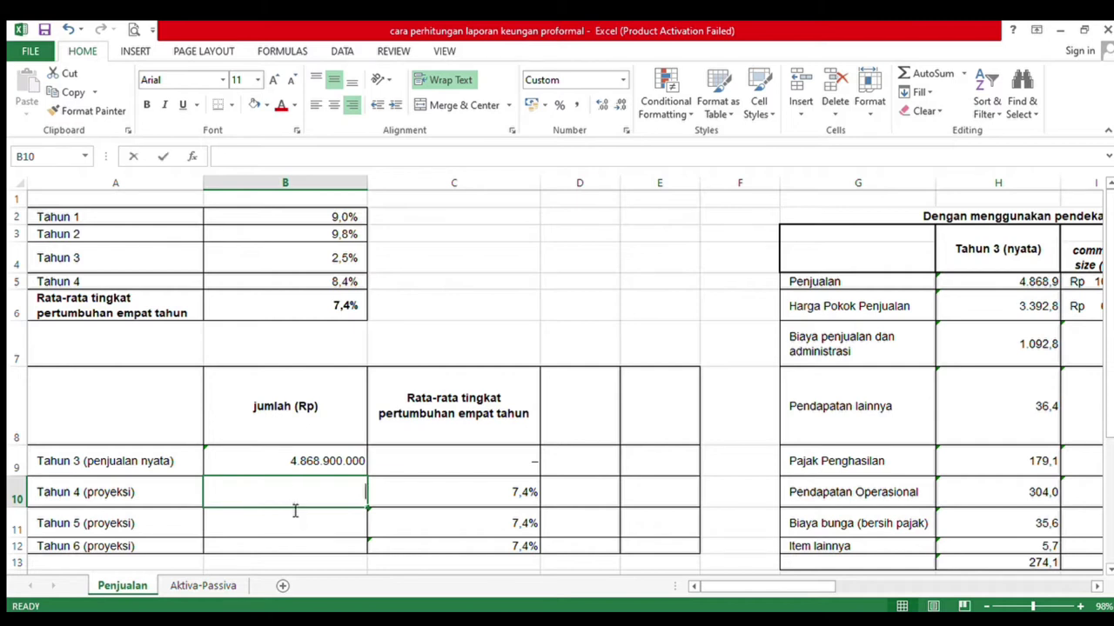
text(=)
click(313, 459)
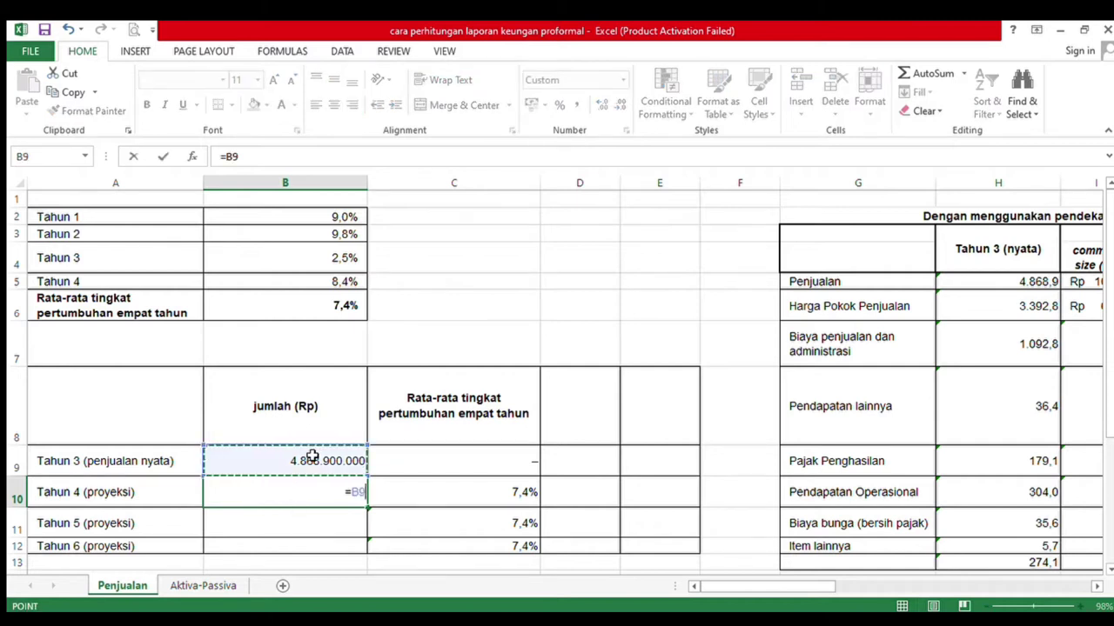
text(*)
click(401, 490)
text(*)
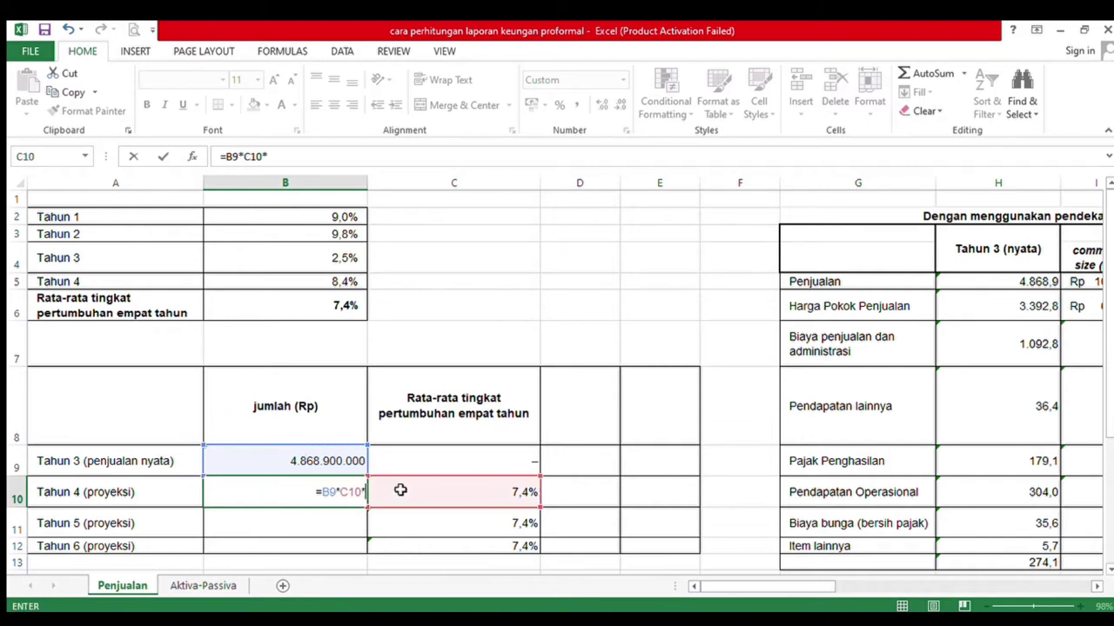
key(BackSpace)
text(+)
click(334, 464)
key(Return)
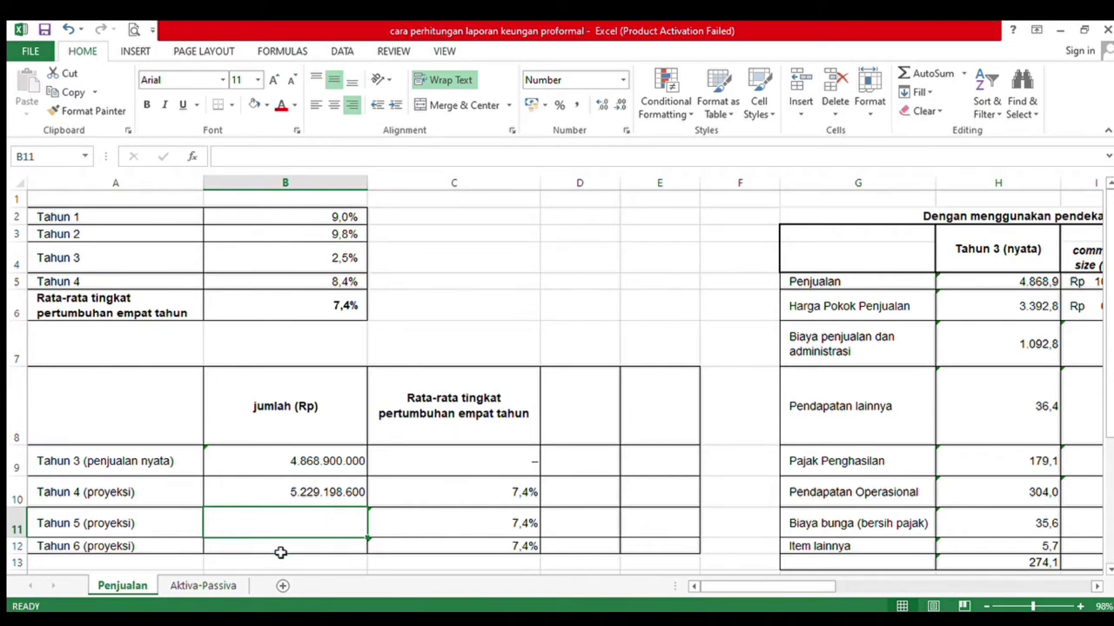
Calculate the projected Tahun 5 sales in B11 with the formula =B10*C10+B10
text(=)
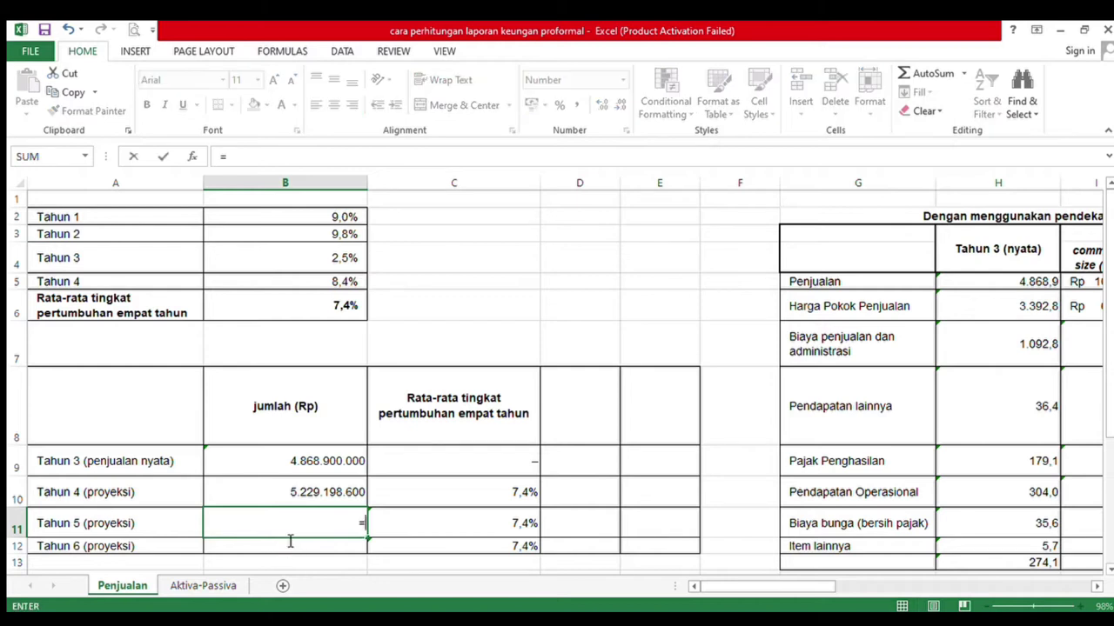
click(293, 492)
text(*)
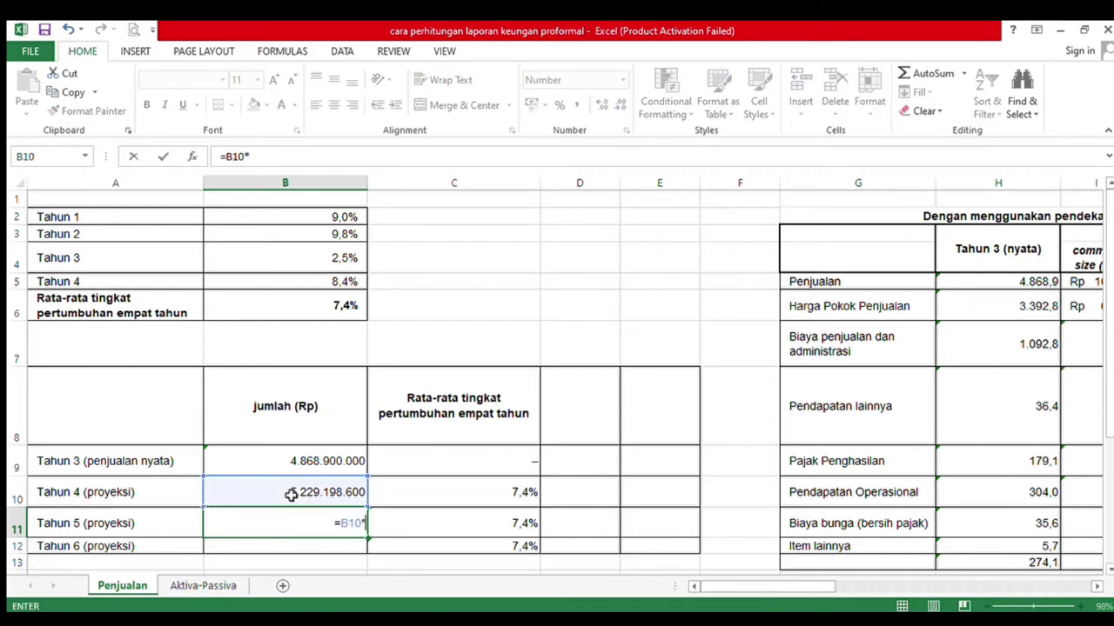
click(395, 502)
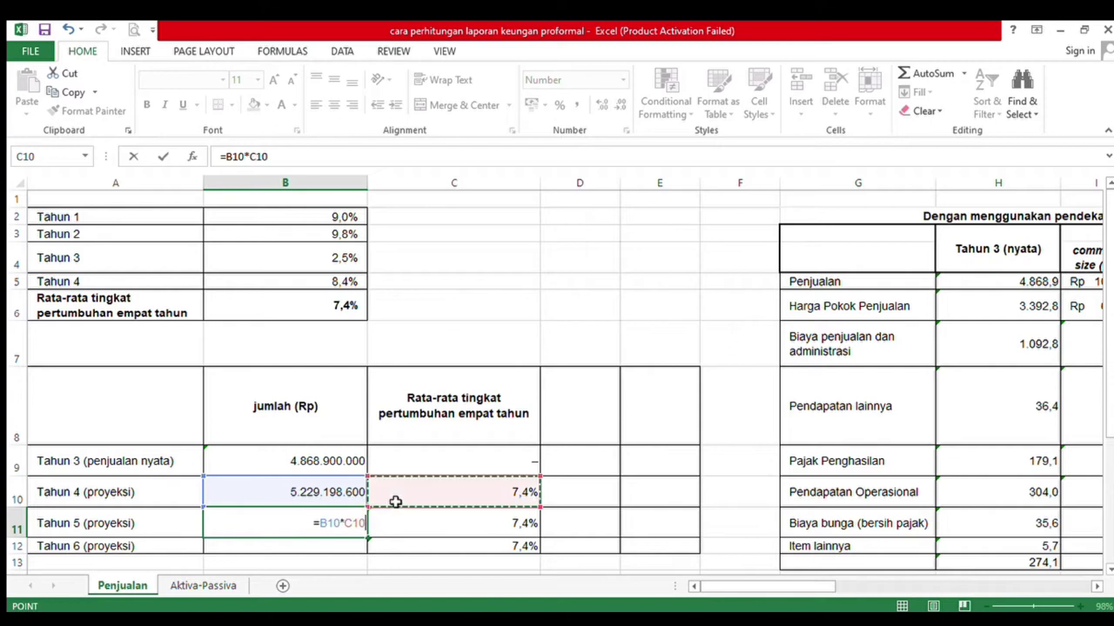
text(+)
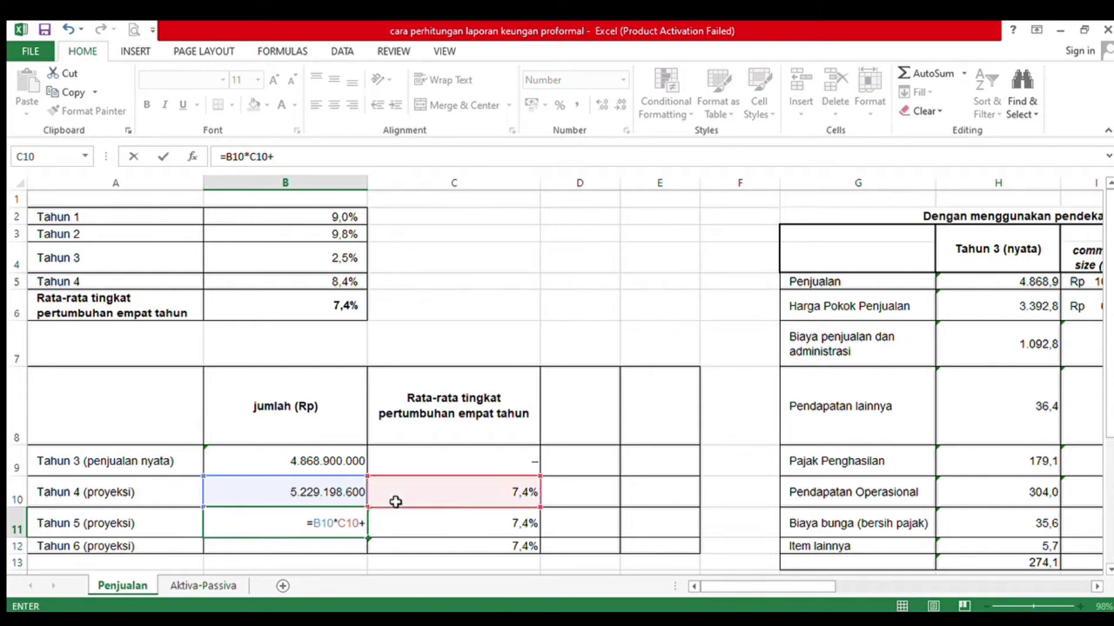
click(346, 492)
key(Return)
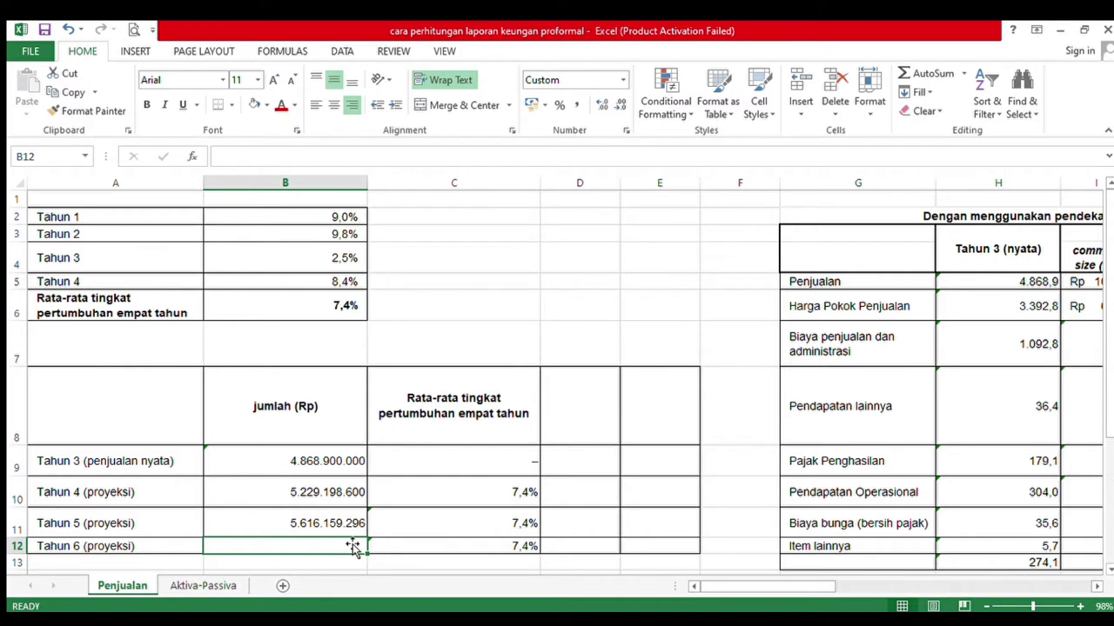
Calculate the projected Tahun 6 sales in B12 with the formula =B11*C11+B11
text(=)
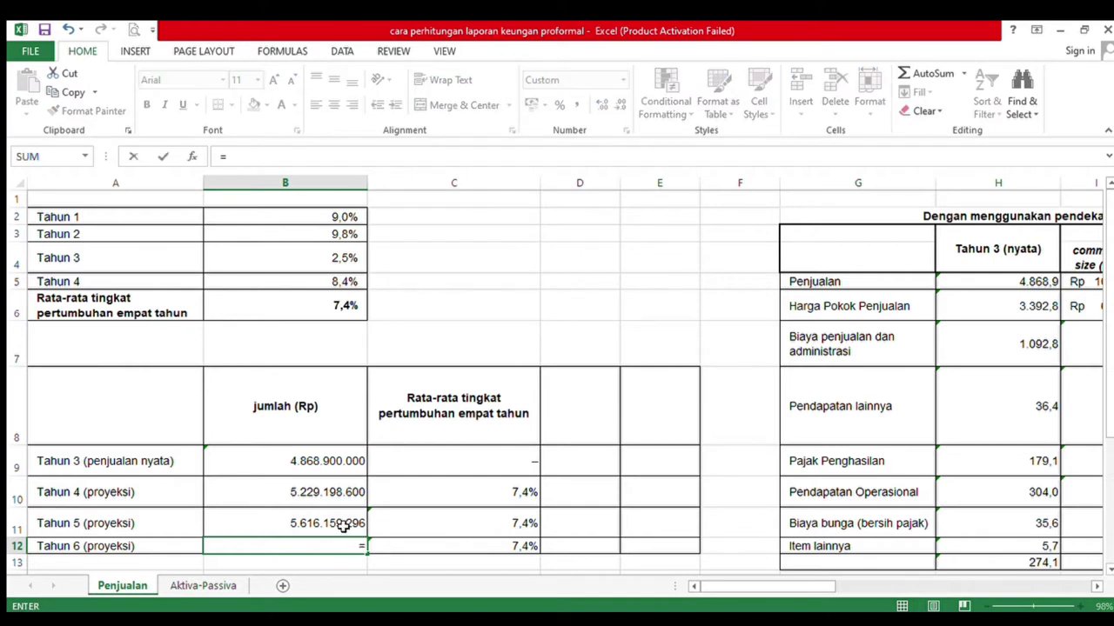
click(344, 523)
text(*)
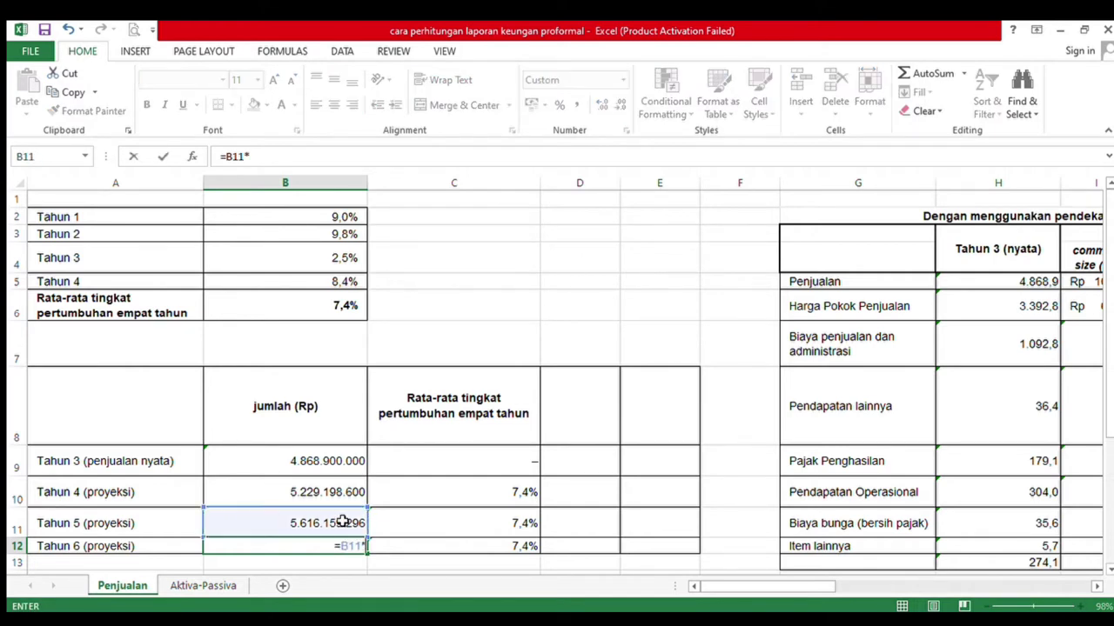
click(415, 528)
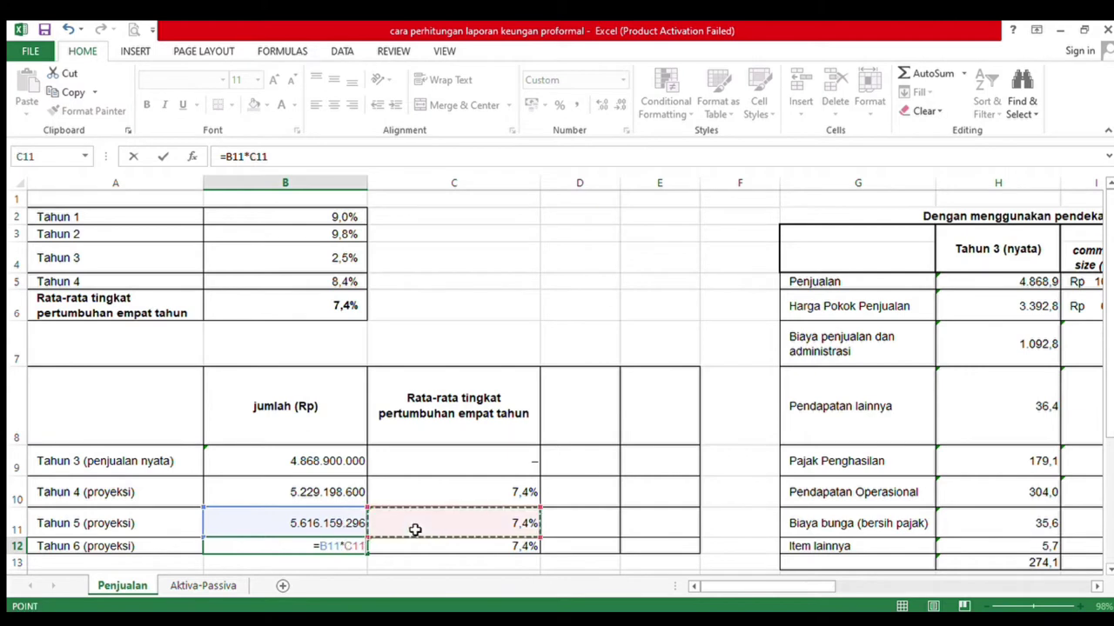
text(+)
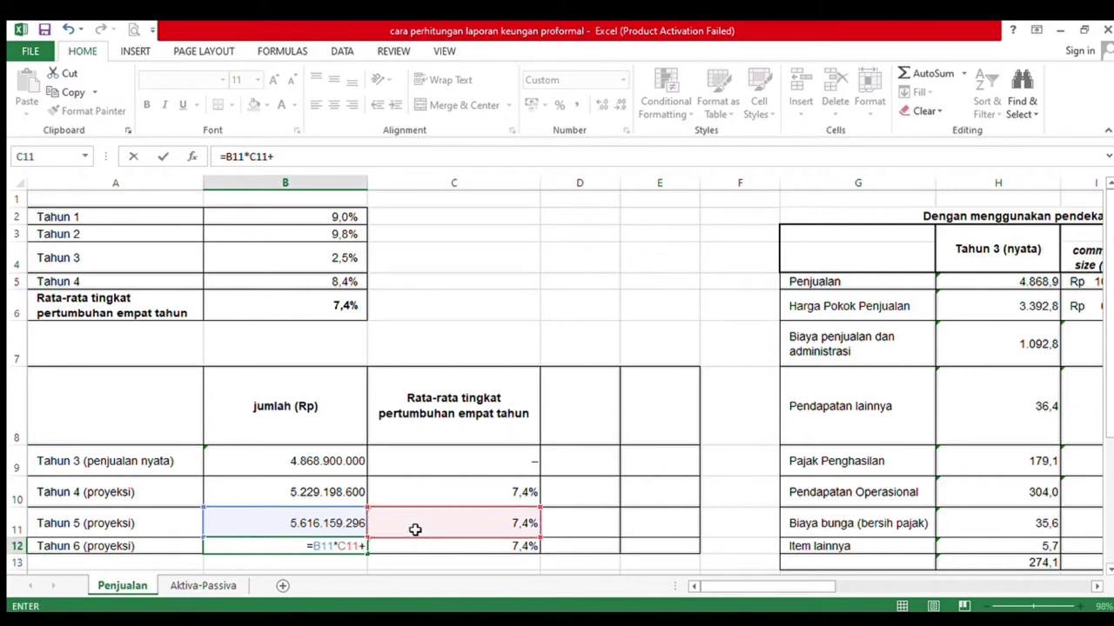
click(326, 522)
key(Return)
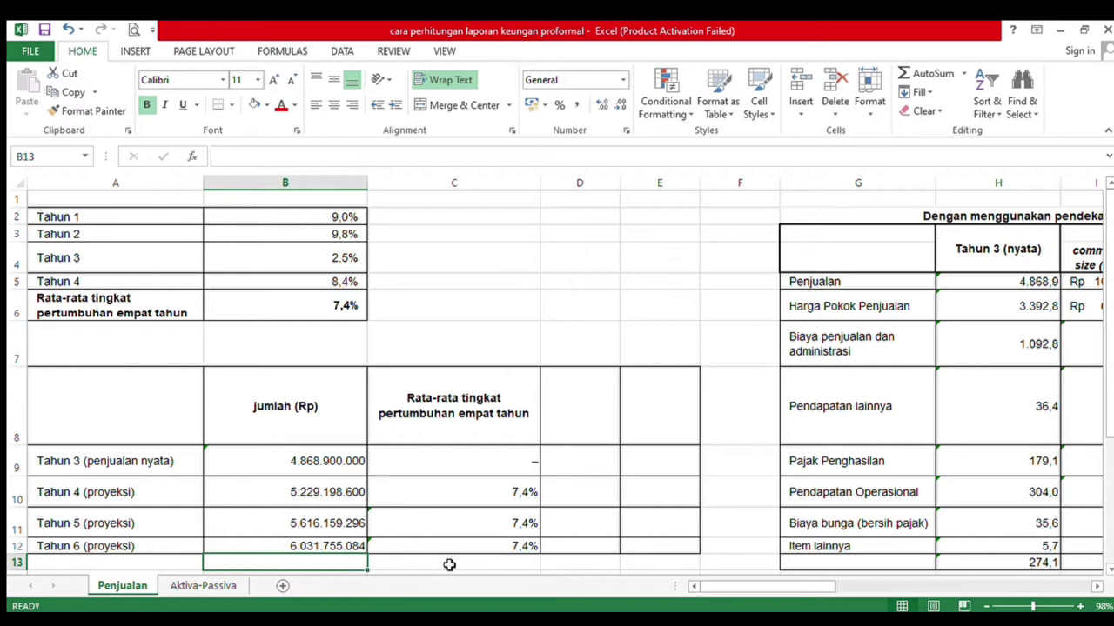
Re-enter the common size percentage for Penjualan in P5 of the second common-size table as =O5/O5
key(Right)
key(Right)
key(Right)
key(Right)
key(Right)
key(Right)
key(Right)
key(Right)
key(Right)
key(Right)
key(Right)
key(Right)
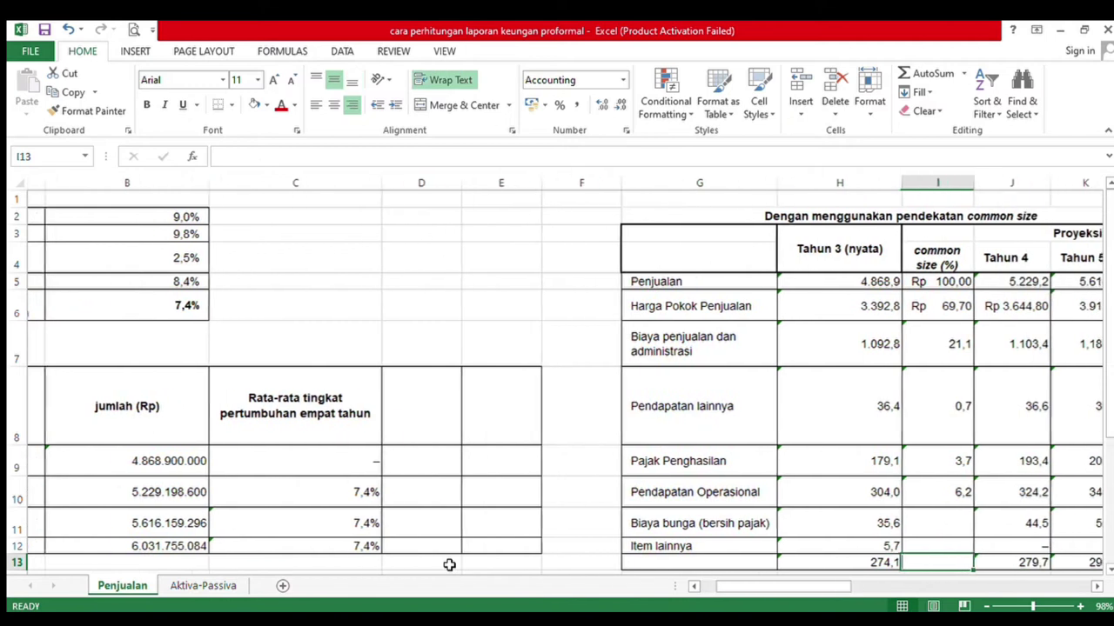
key(Right)
key(Right)
key(Right)
key(Right)
key(Right)
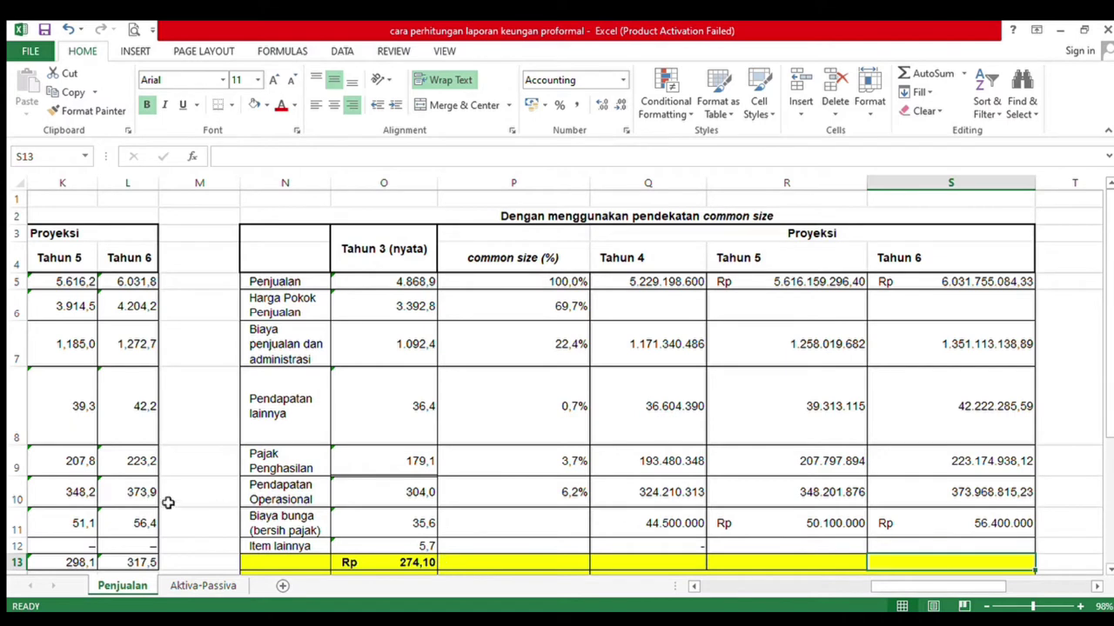
click(566, 285)
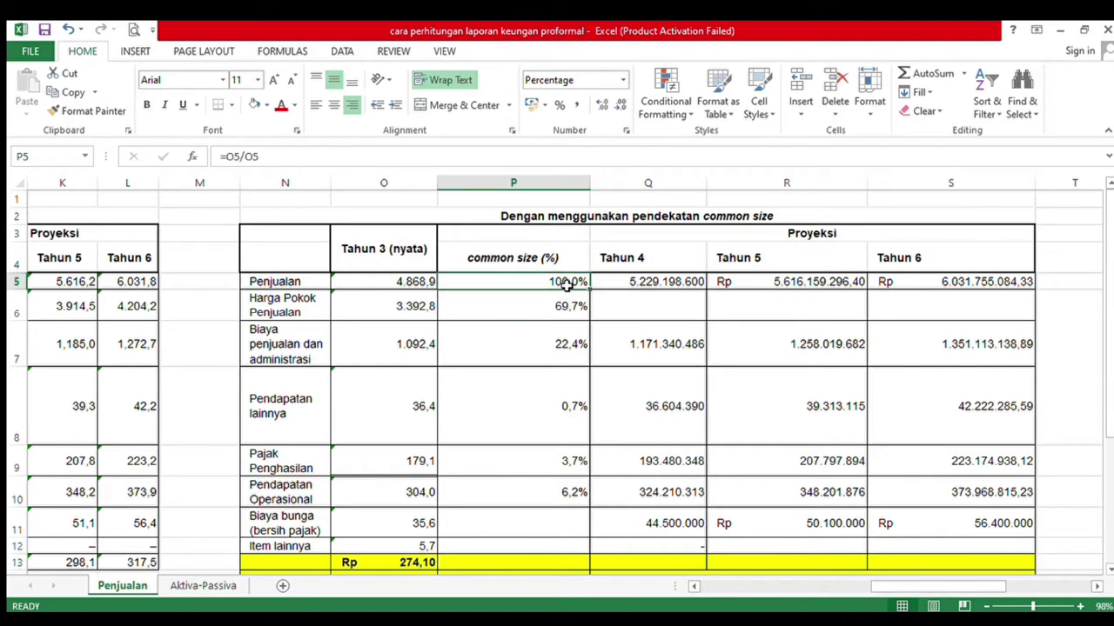
key(BackSpace)
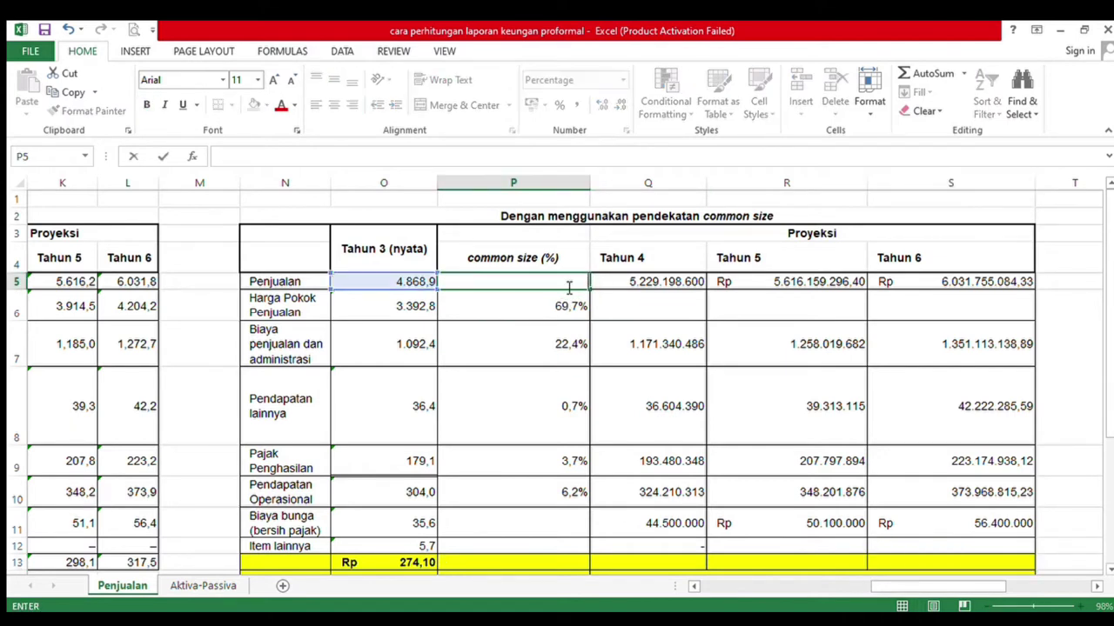
text(=)
click(416, 284)
text(/)
click(416, 284)
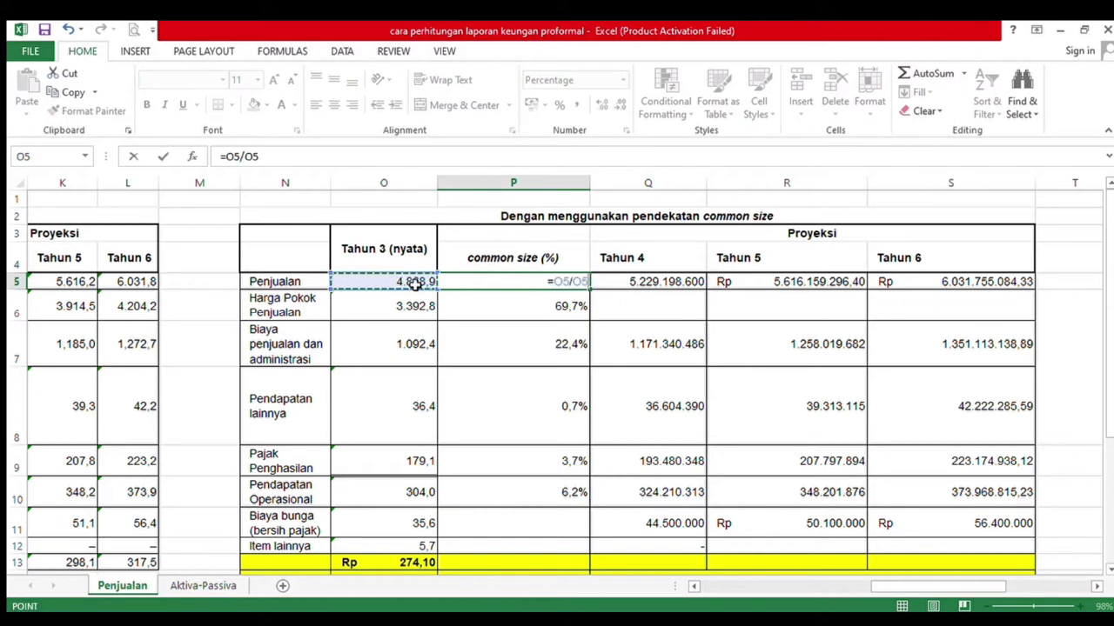
key(Return)
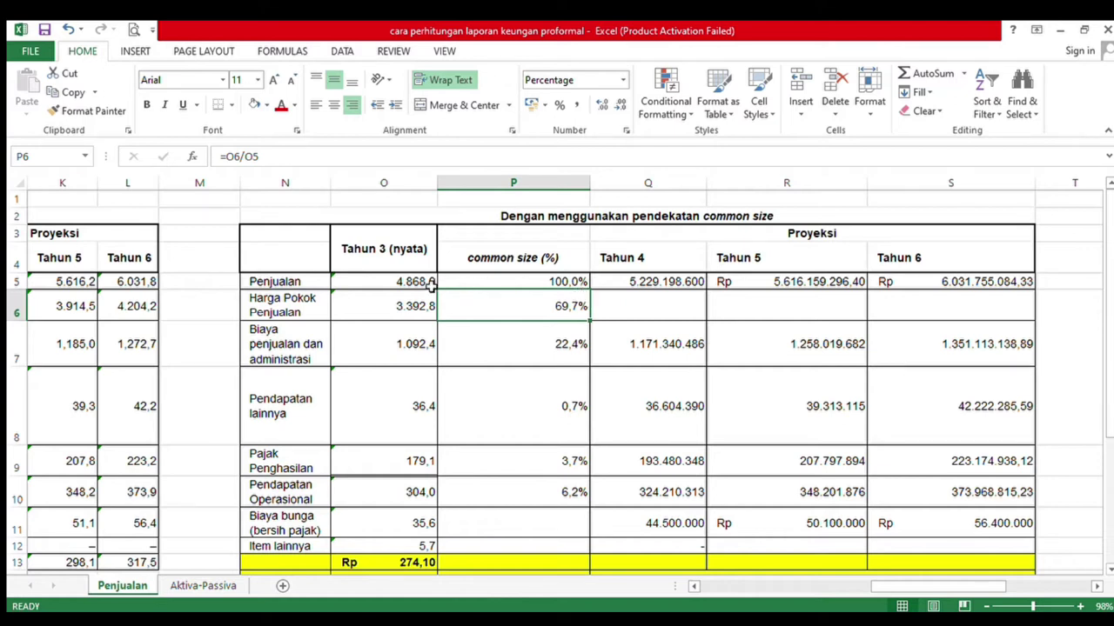
Re-enter the common size percentage for Harga Pokok Penjualan in P6 as =O6/O5
double_click(542, 297)
key(BackSpace)
key(BackSpace)
key(BackSpace)
key(BackSpace)
key(BackSpace)
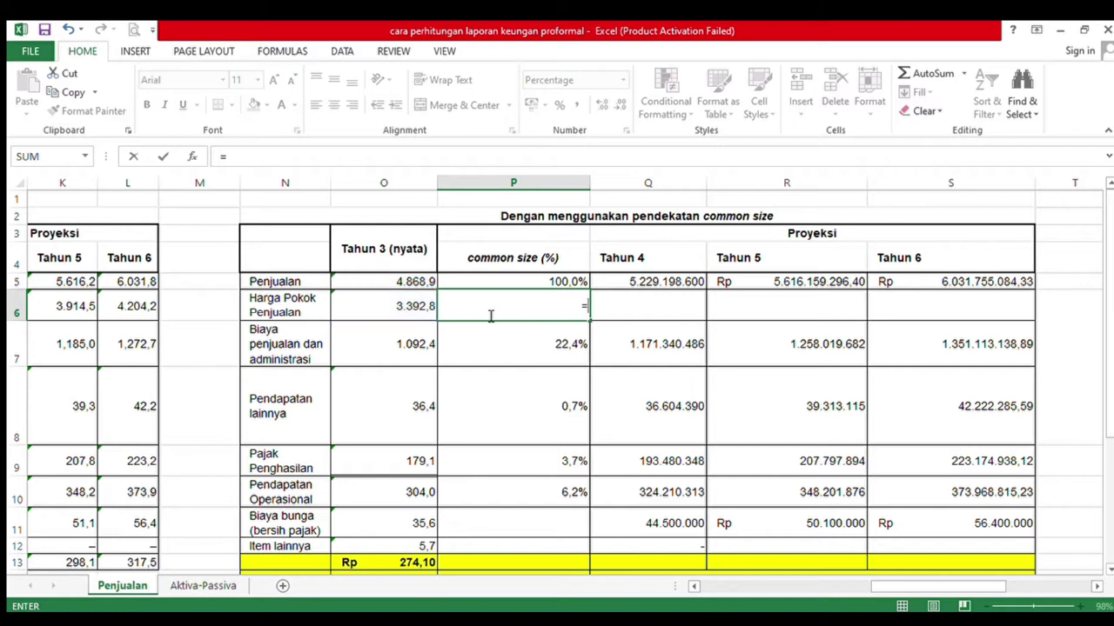
click(417, 305)
text(/)
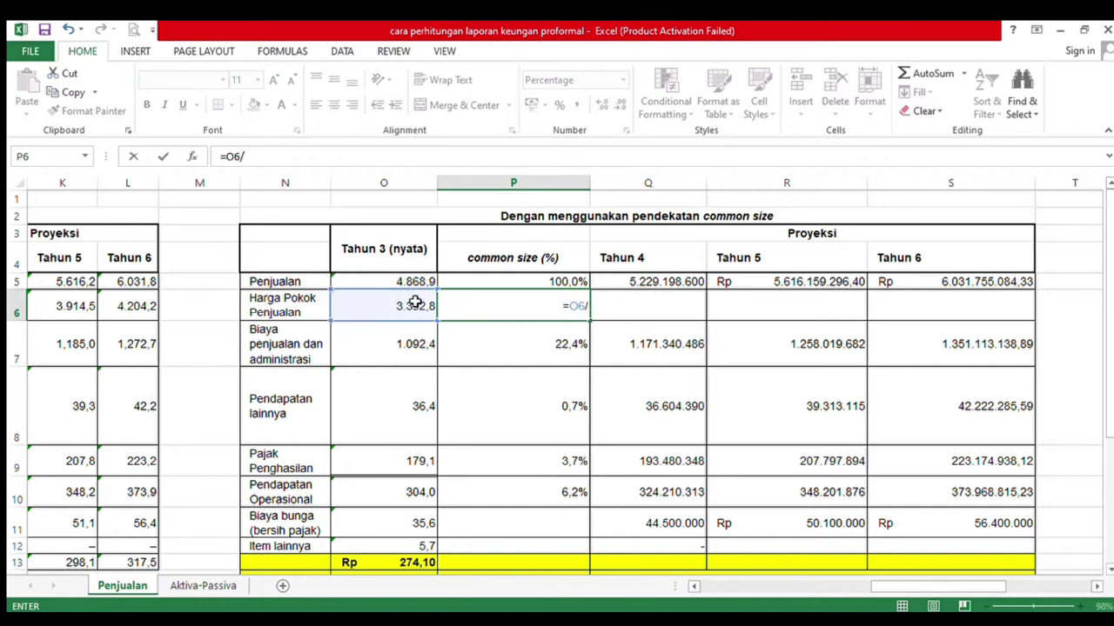
click(415, 283)
key(Return)
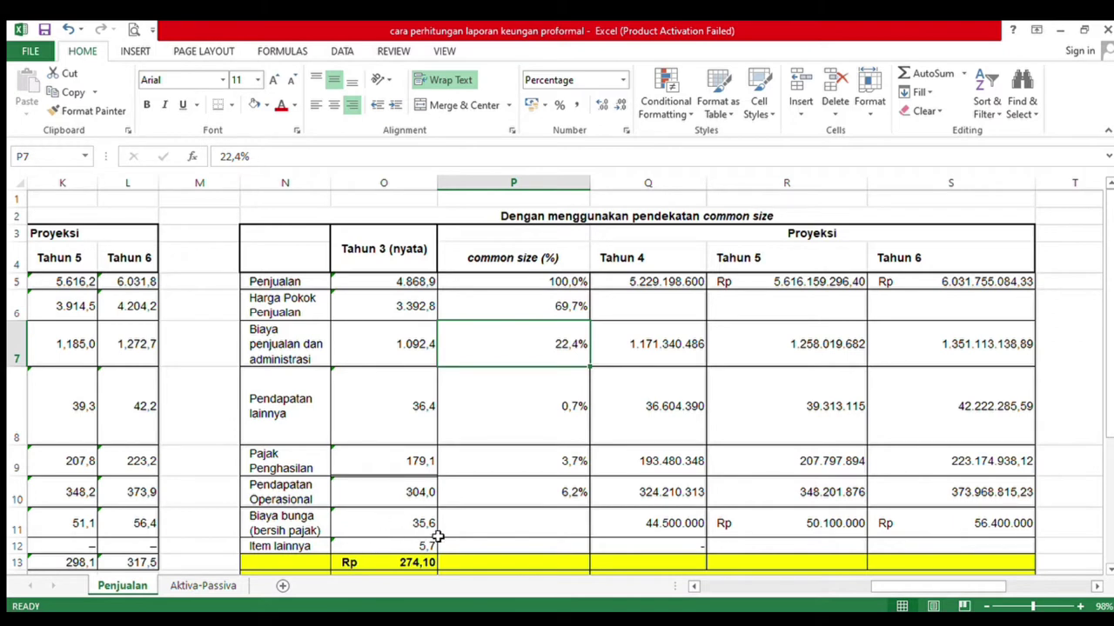
Check the Tahun 4 sales formula in Q5 and trace it back to the projected sales table in column B
click(683, 281)
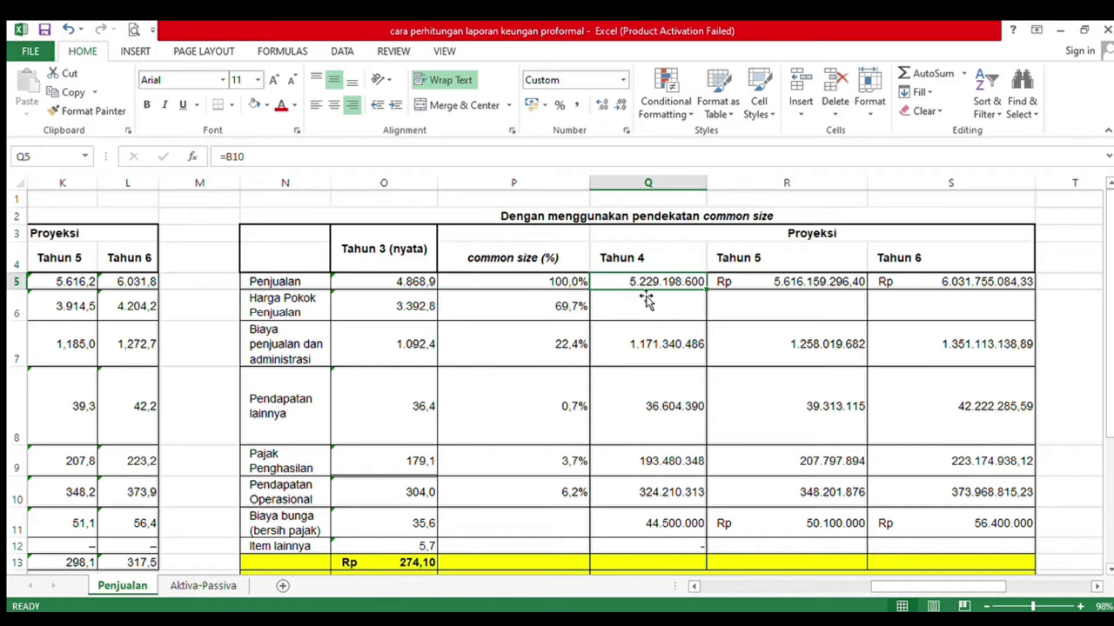
key(Left)
key(Left)
key(Left)
key(Left)
key(Left)
key(Left)
key(Left)
key(Left)
key(Left)
key(Left)
key(Left)
key(Left)
key(Left)
key(Left)
key(Left)
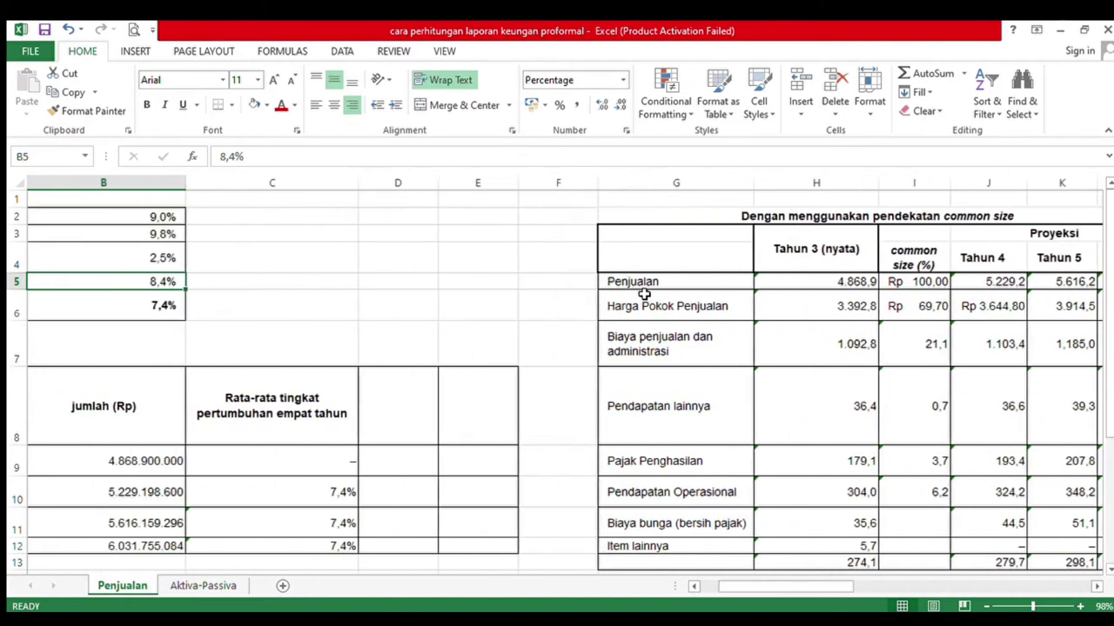
key(Left)
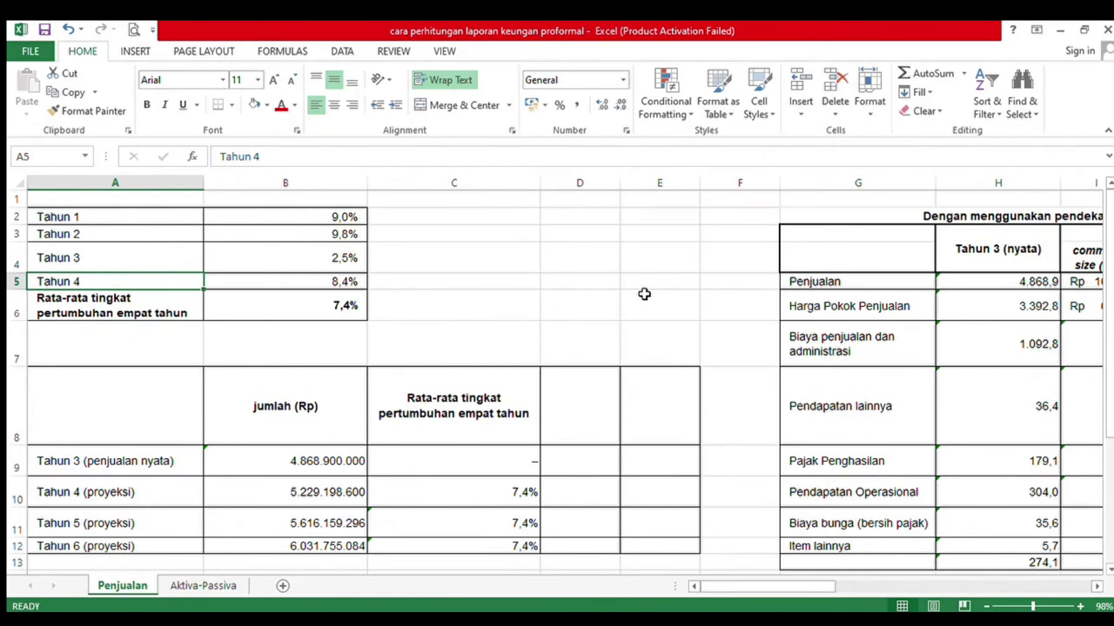
Compare the Penjualan row of the first common-size table with the projected sales amounts in column B
key(Right)
key(Right)
key(Right)
key(Right)
key(Right)
key(Right)
key(Right)
key(Right)
key(Right)
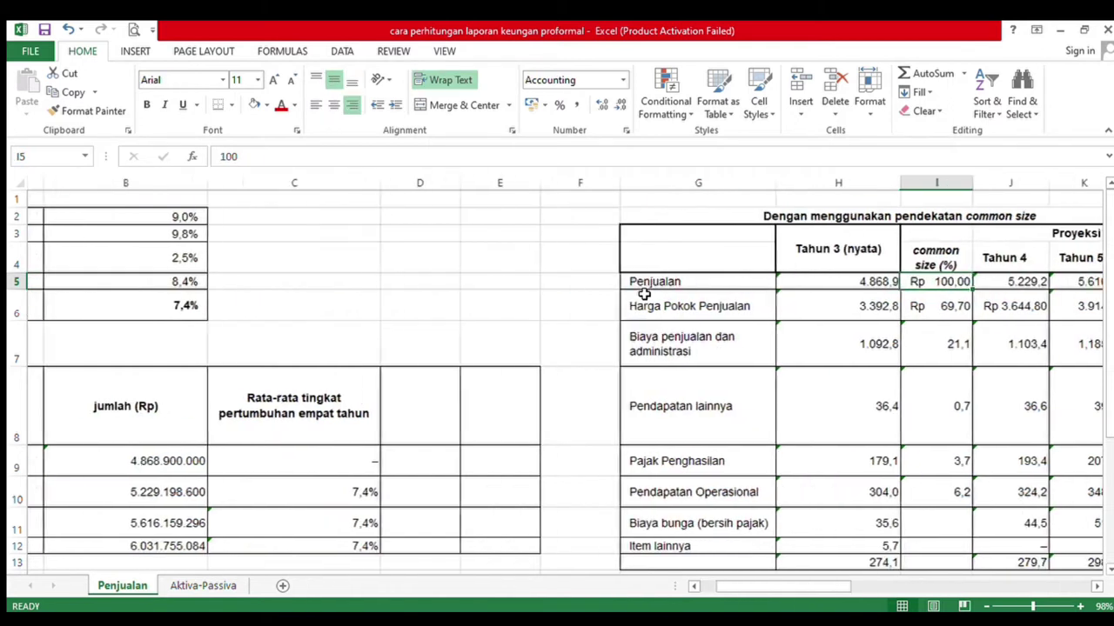
key(Right)
key(Left)
key(Left)
key(Left)
key(Left)
key(Left)
key(Left)
key(Left)
key(Left)
key(Left)
key(Left)
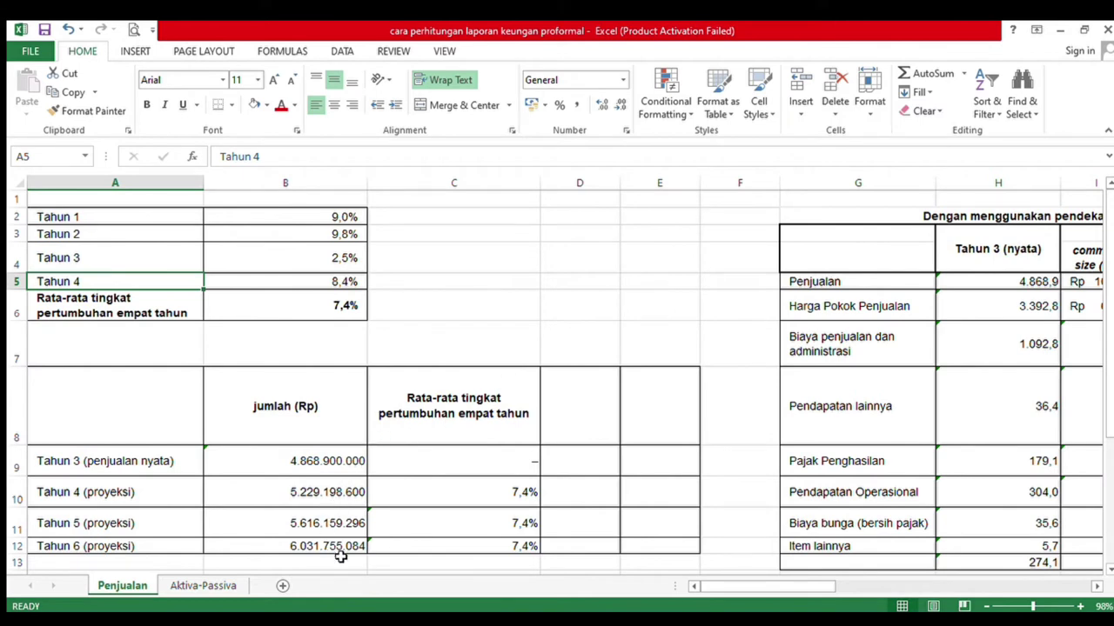
Examine the projected Tahun 4 to Tahun 6 sales in row 5 of the second common-size table
key(Right)
key(Right)
key(Right)
key(Right)
key(Right)
key(Right)
key(Right)
key(Right)
key(Right)
key(Right)
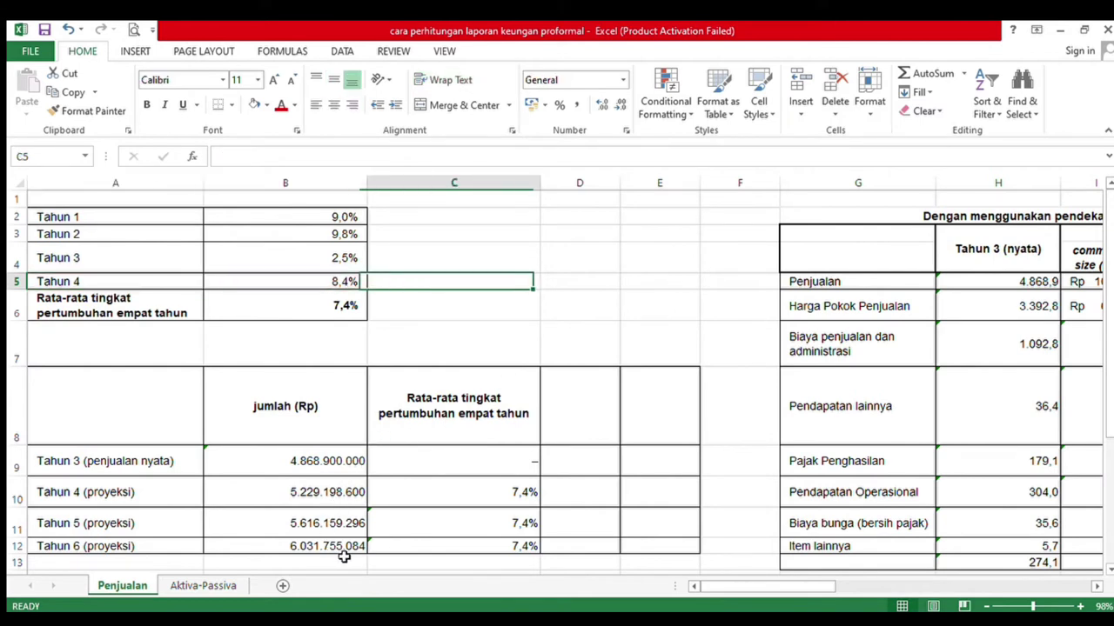
key(Right)
key(Right)
key(Right)
key(Right)
key(Right)
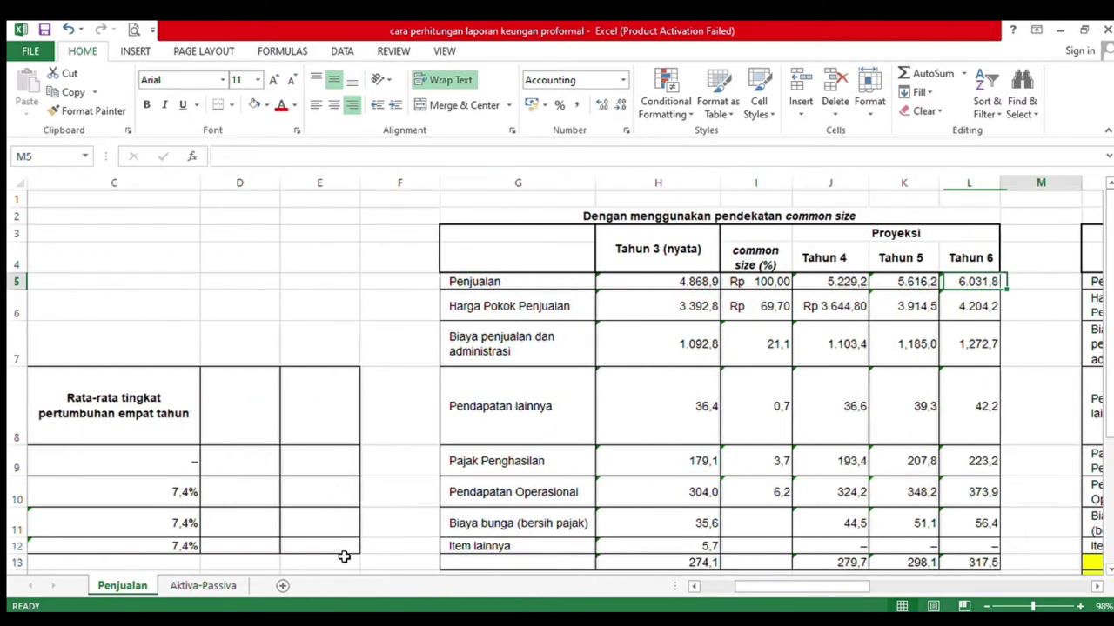
key(Right)
key(Right)
key(Right)
key(Right)
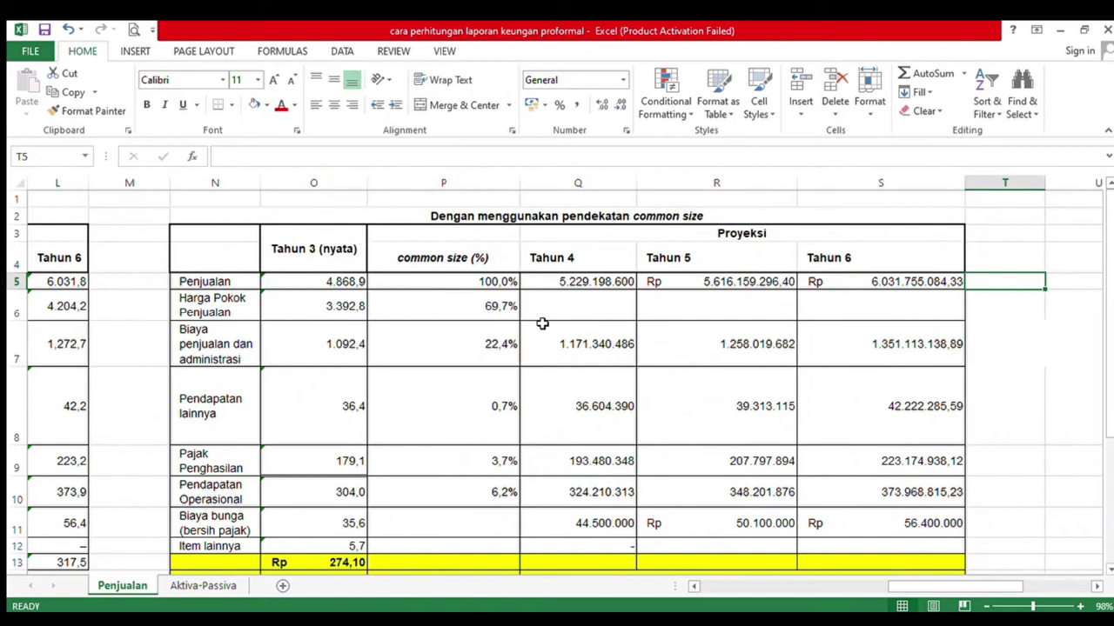
Calculate the Tahun 4 Harga Pokok Penjualan in Q6 with the formula =P6*Q5
click(582, 319)
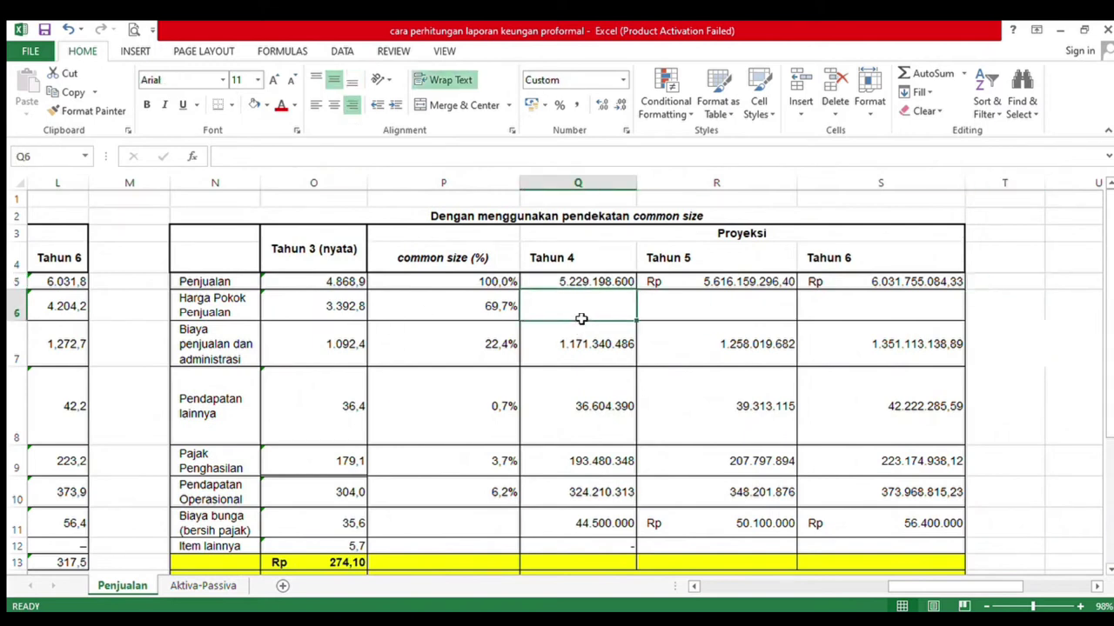
text(=)
click(503, 317)
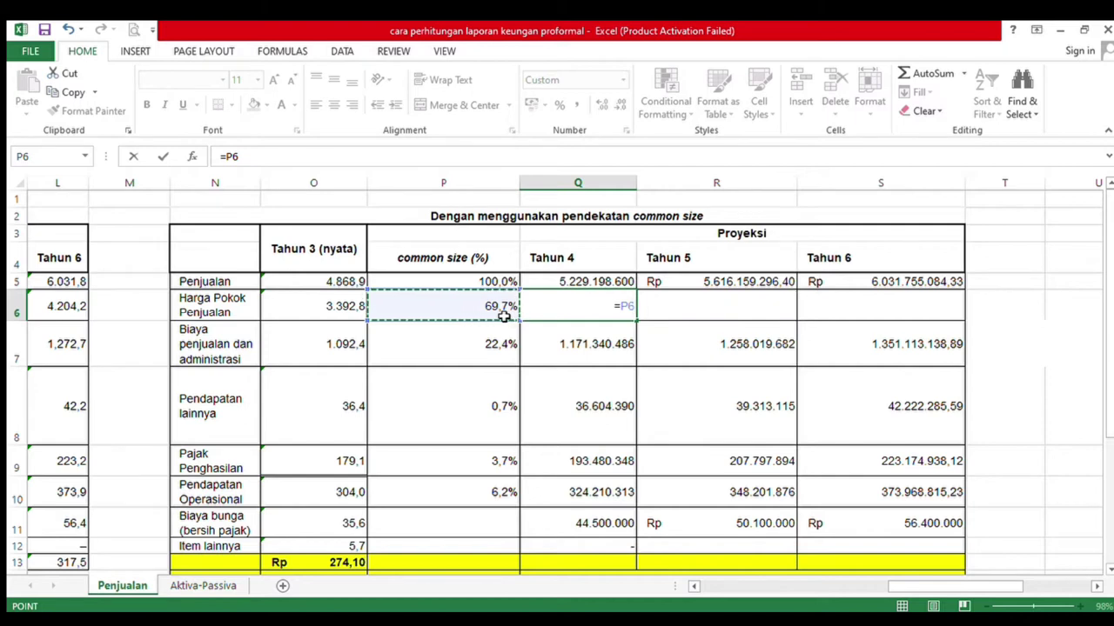
text(*)
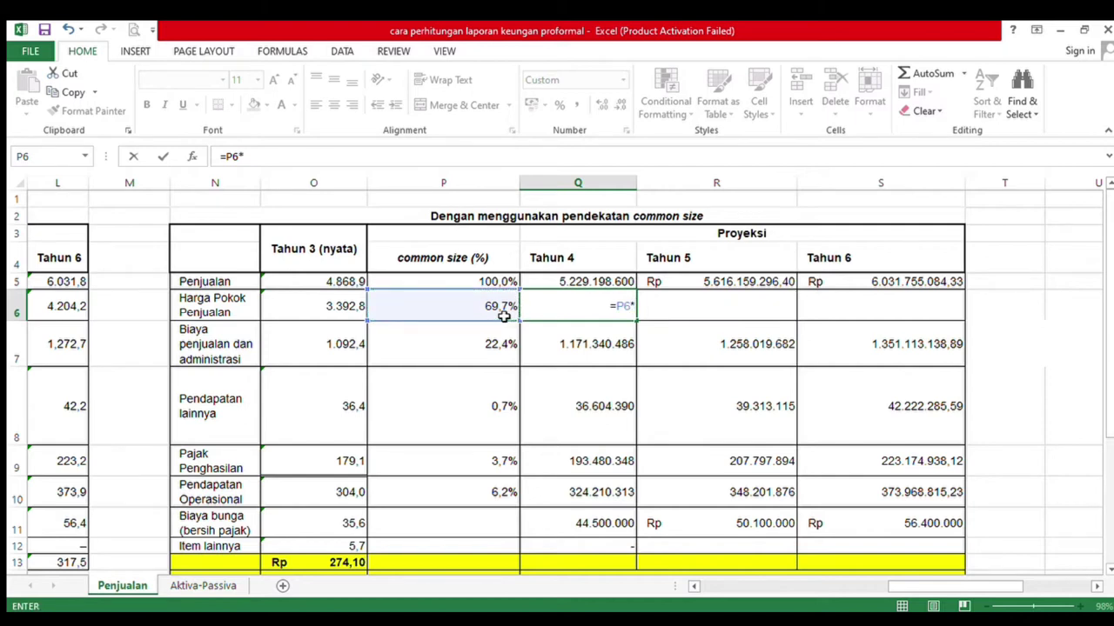
click(564, 282)
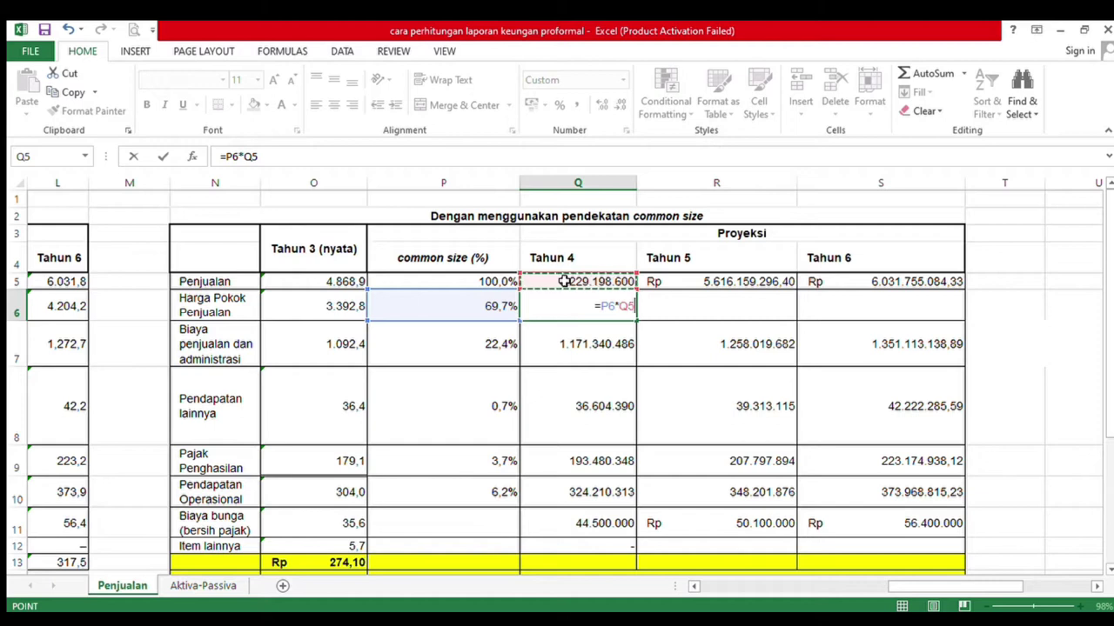
key(Return)
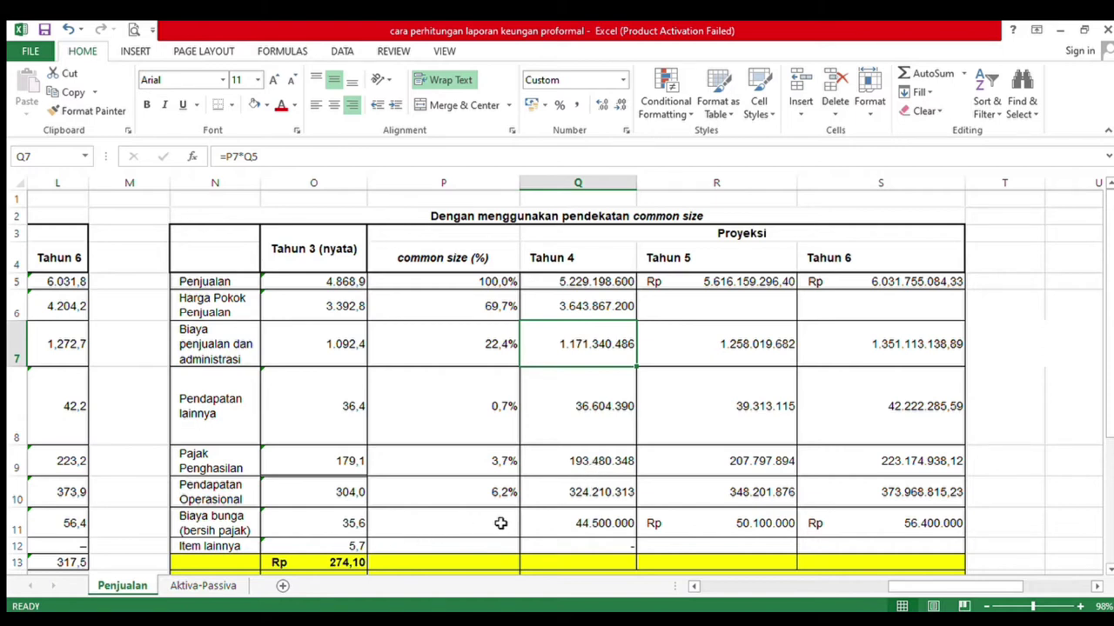
Calculate the Tahun 5 Harga Pokok Penjualan in R6 with the formula =P6*R5
click(745, 312)
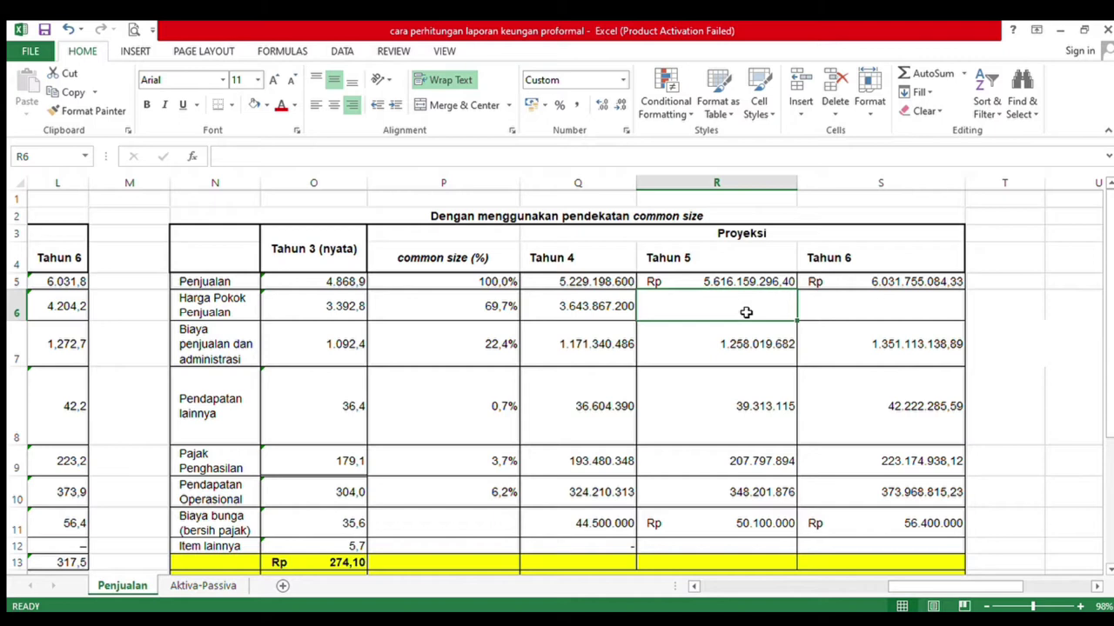
text(=)
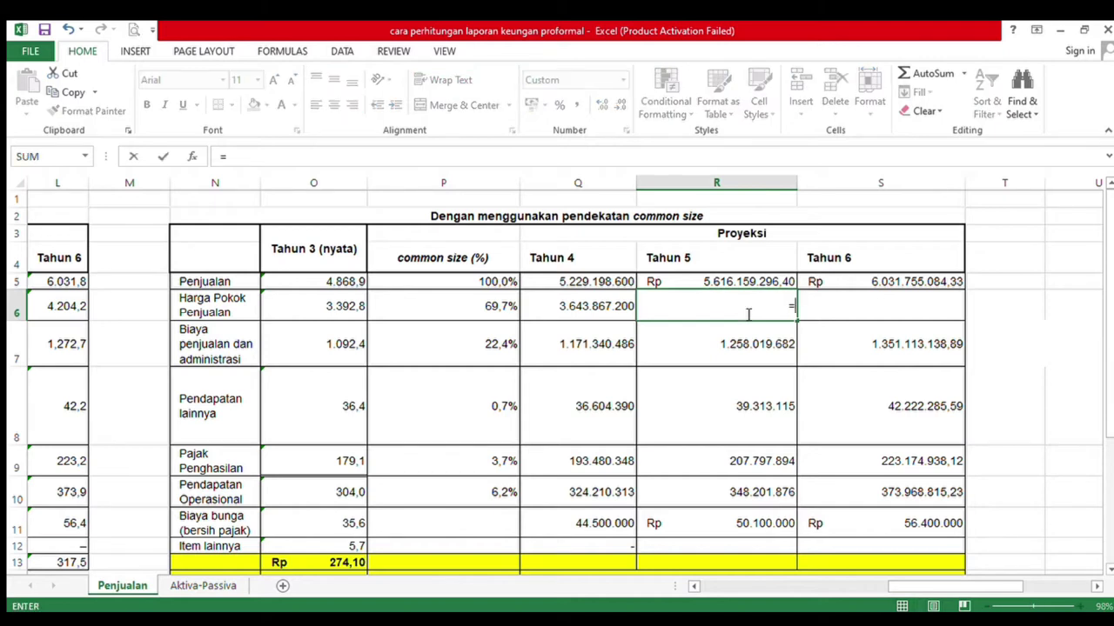
click(486, 308)
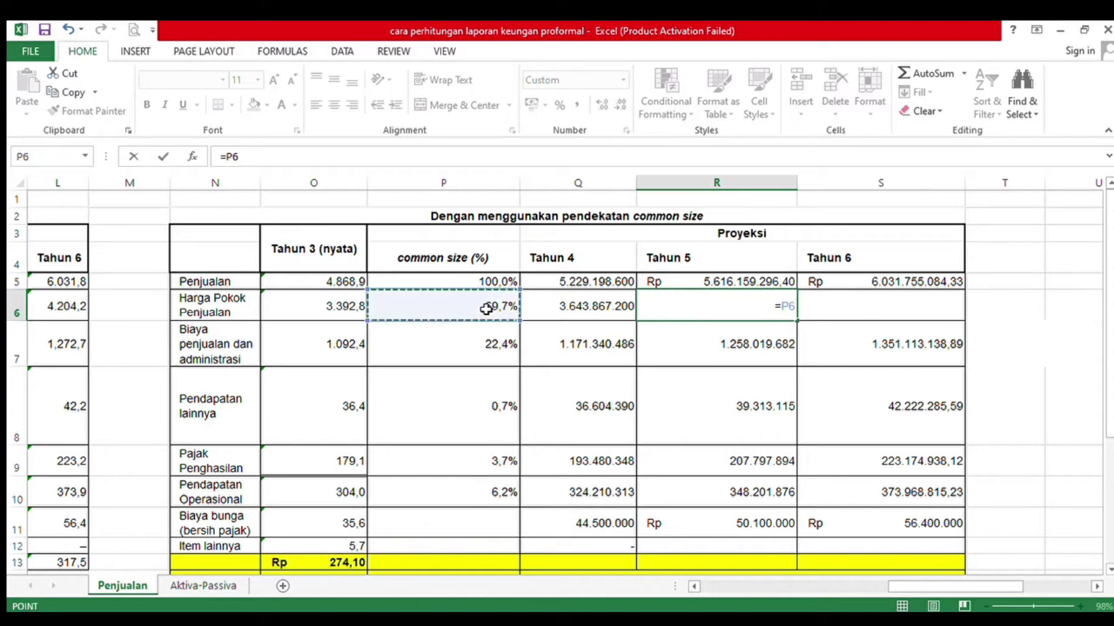
text(*)
click(703, 282)
key(Return)
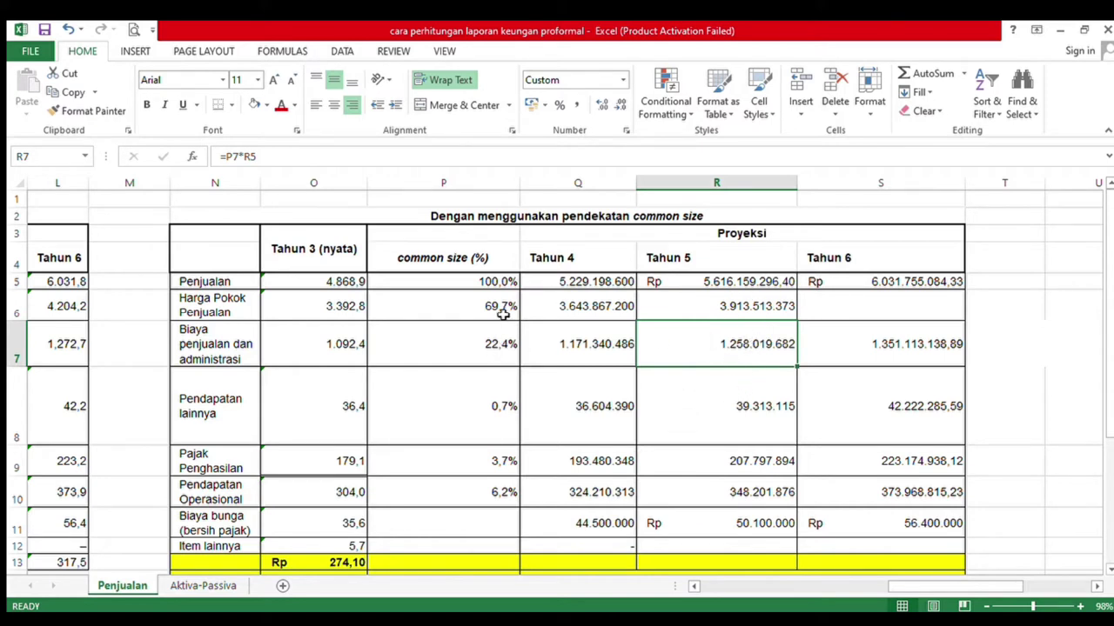
Calculate the Tahun 6 Harga Pokok Penjualan in S6 with the formula =P6*S5
click(838, 306)
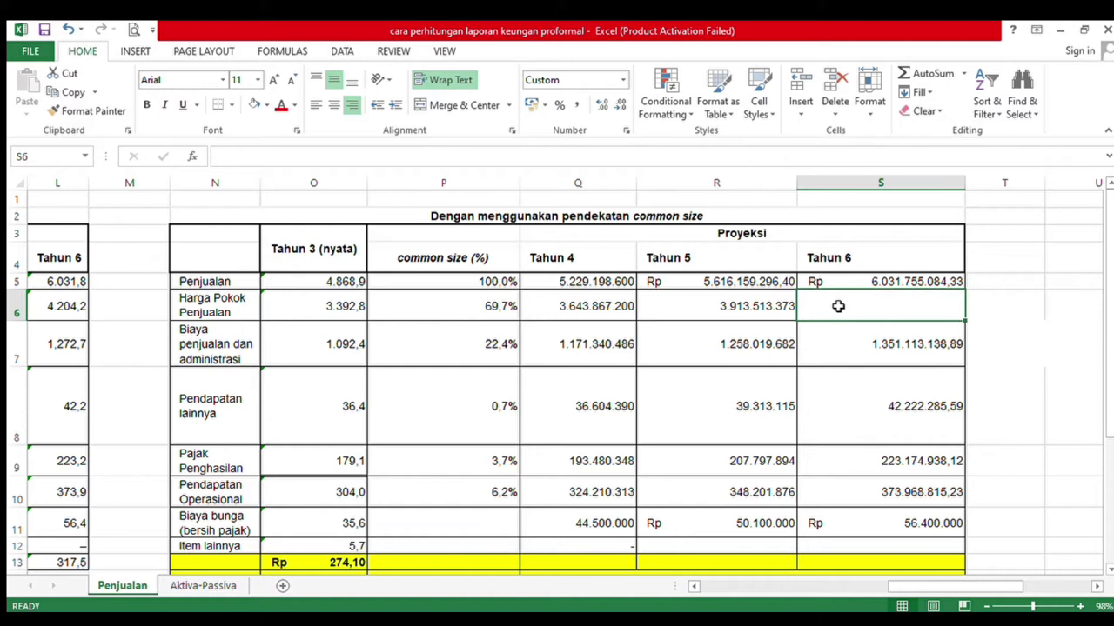
text(=)
click(487, 313)
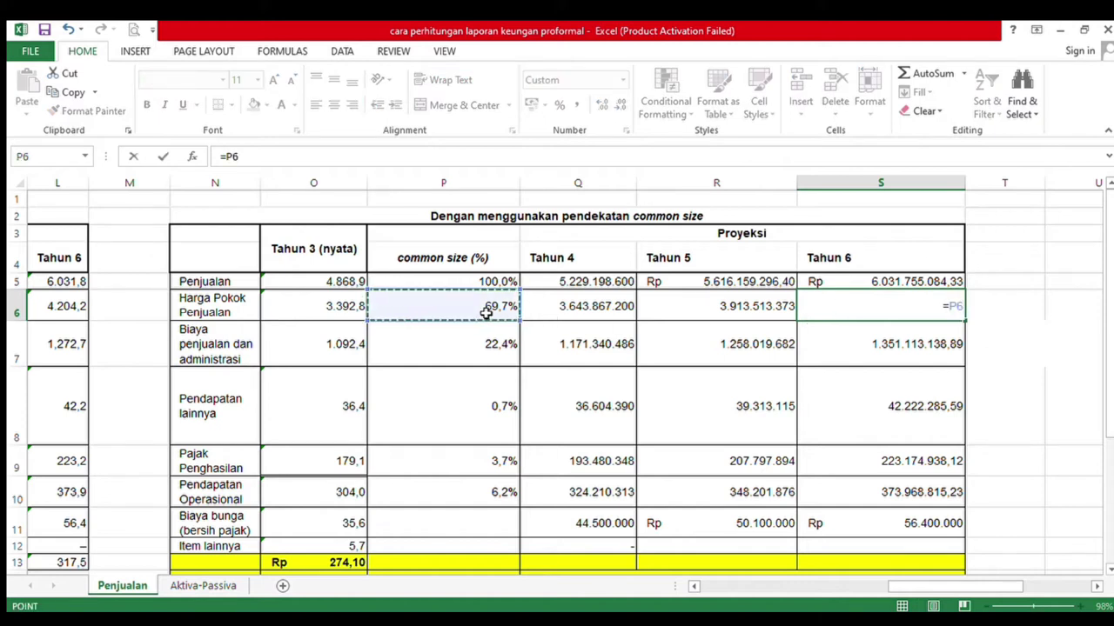
text(*)
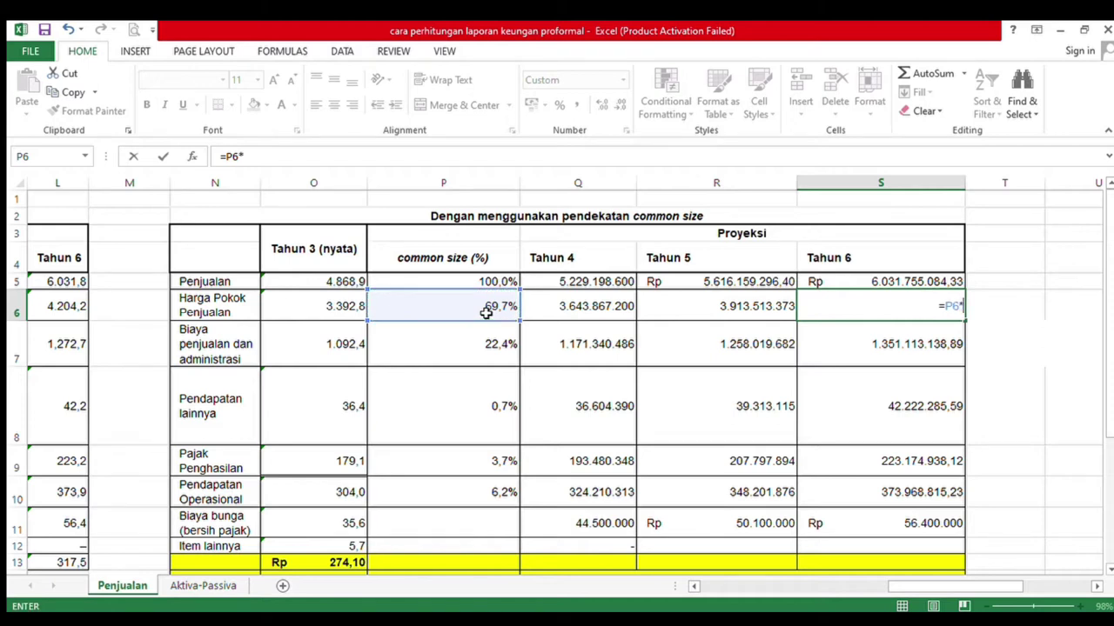
click(832, 284)
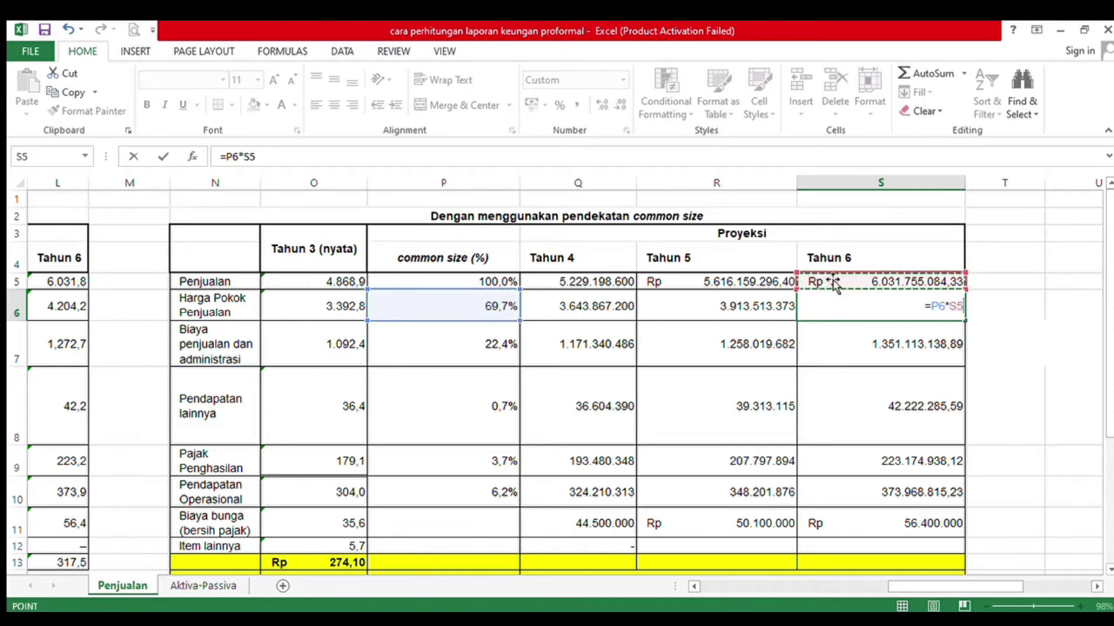
key(Return)
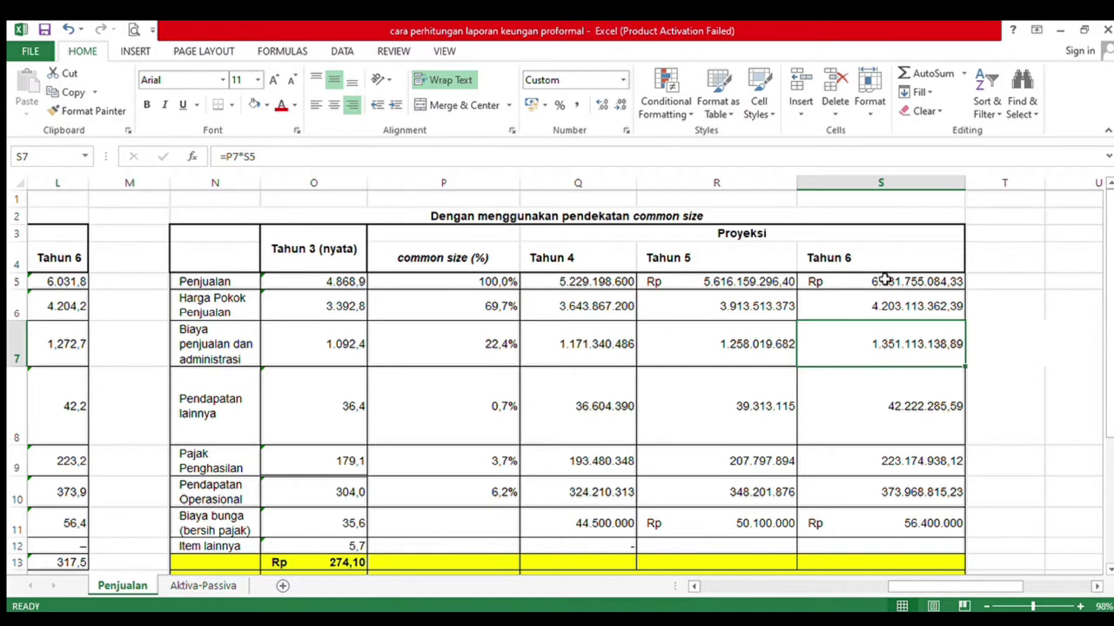
Examine the remaining projected rows of the second common-size table and the Tahun 3 total formula in O13
key(Down)
key(Down)
key(Down)
key(Down)
key(Down)
key(Down)
key(Down)
key(Down)
key(Down)
key(Down)
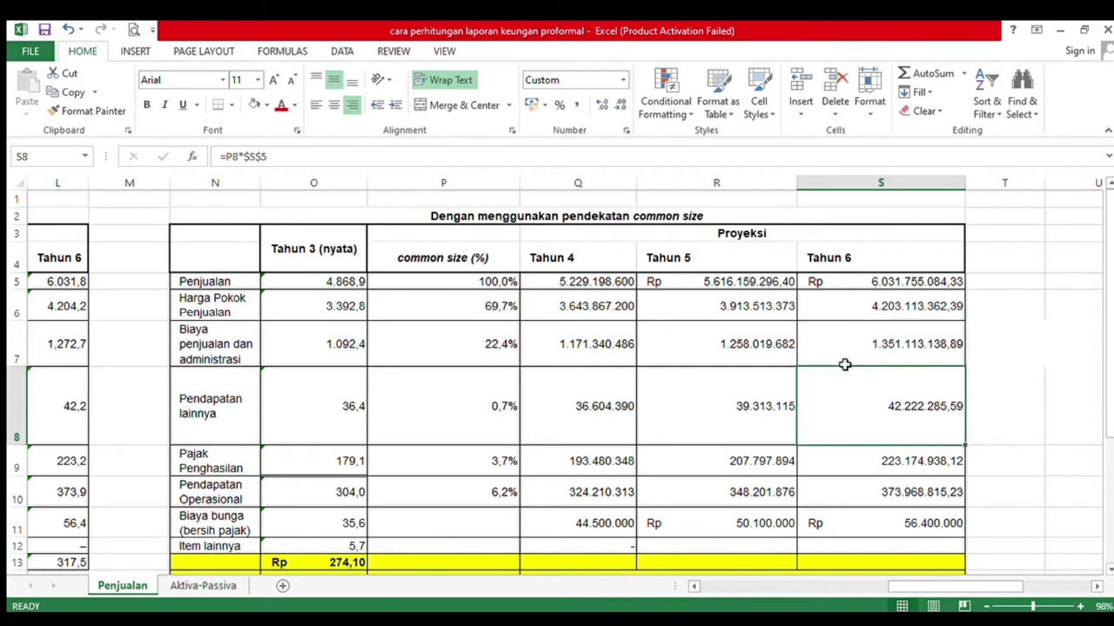
key(Down)
key(Down)
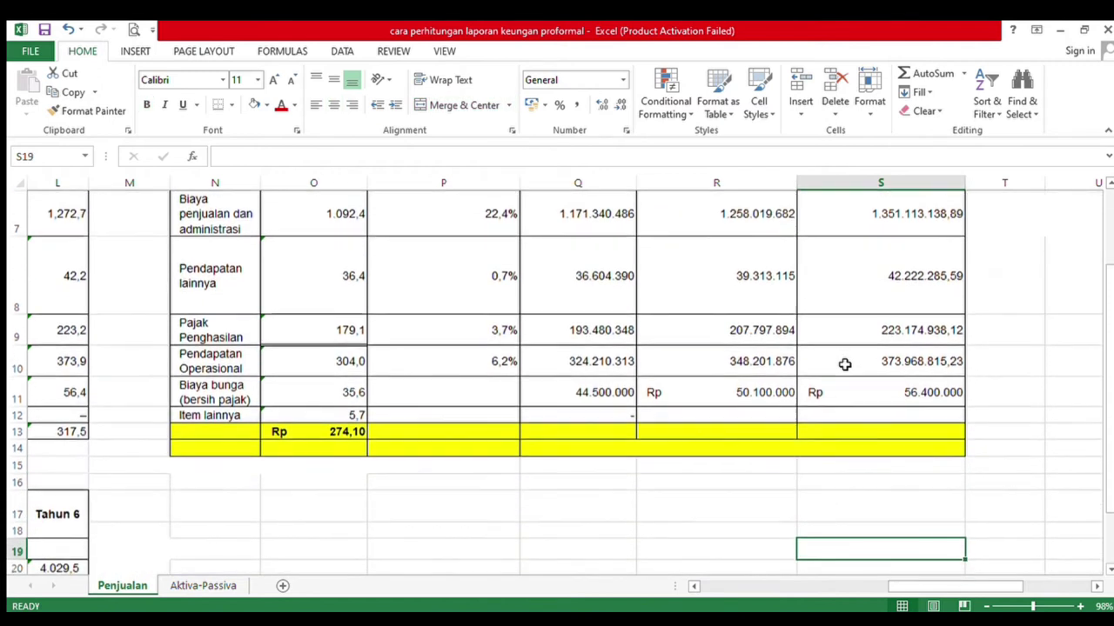
click(309, 434)
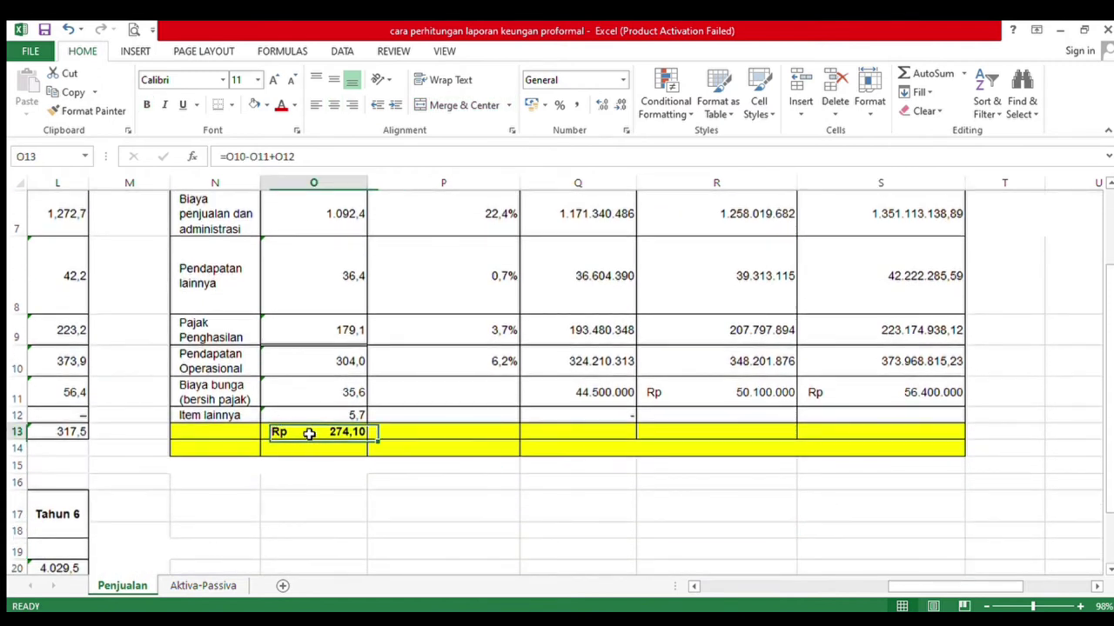
key(Up)
key(ctrl+Up)
key(ctrl+Up)
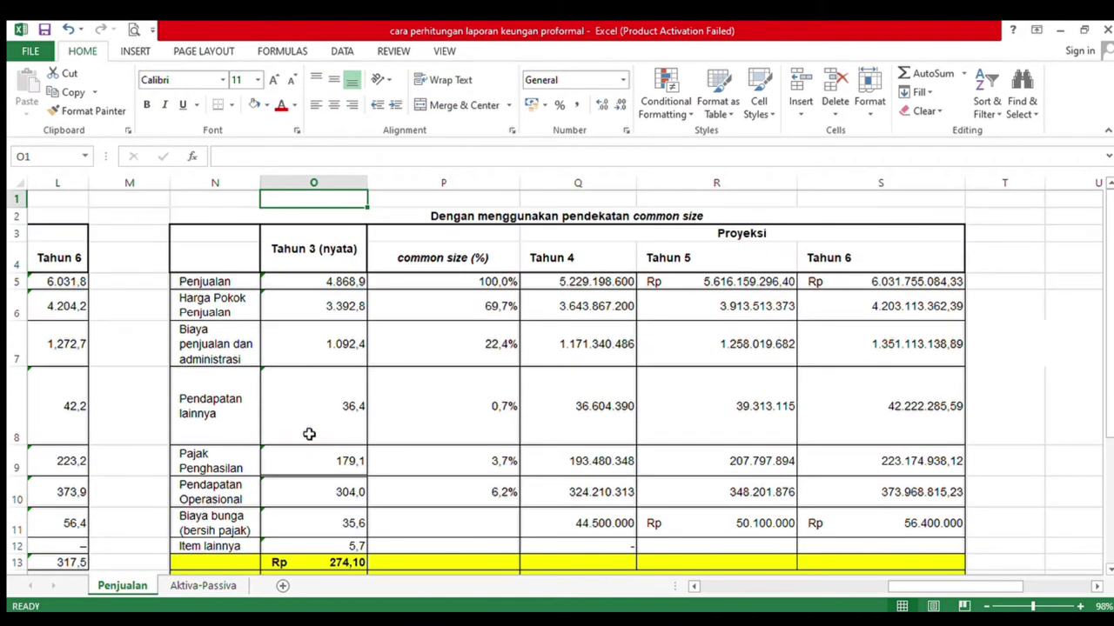
Re-enter the Tahun 3 total in O13 as =O10-O11+O12
click(335, 563)
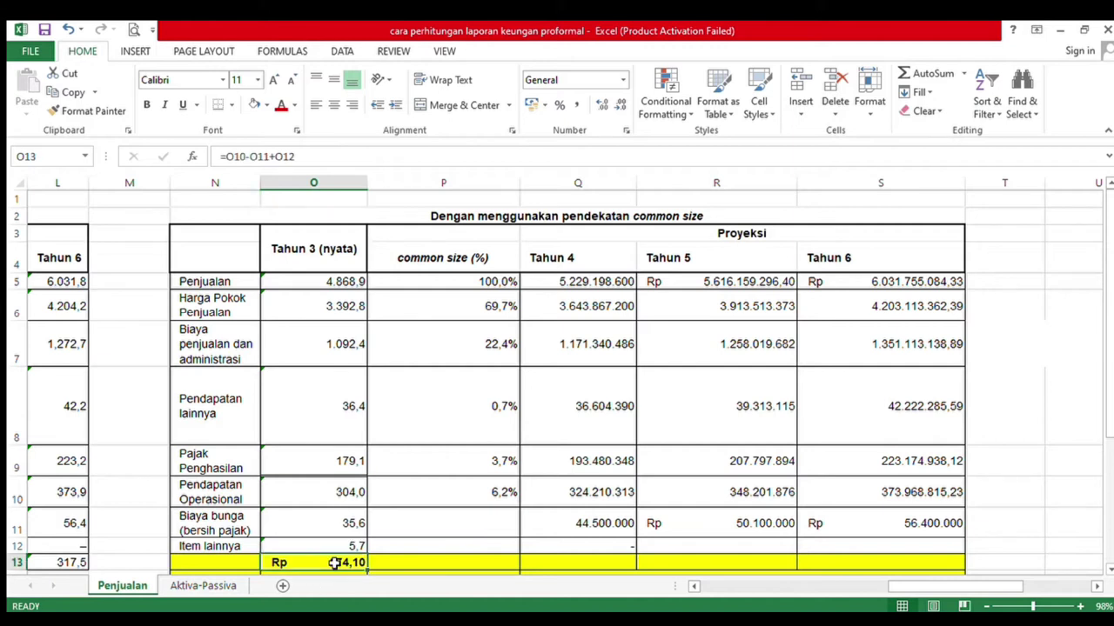
double_click(335, 562)
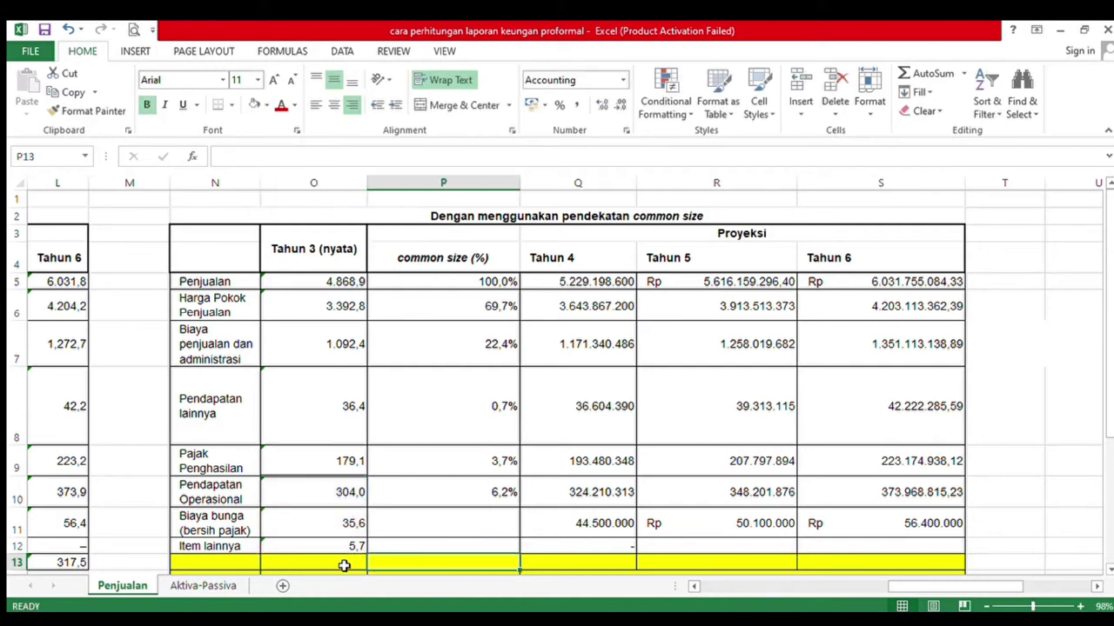
text(=)
click(337, 505)
text(-)
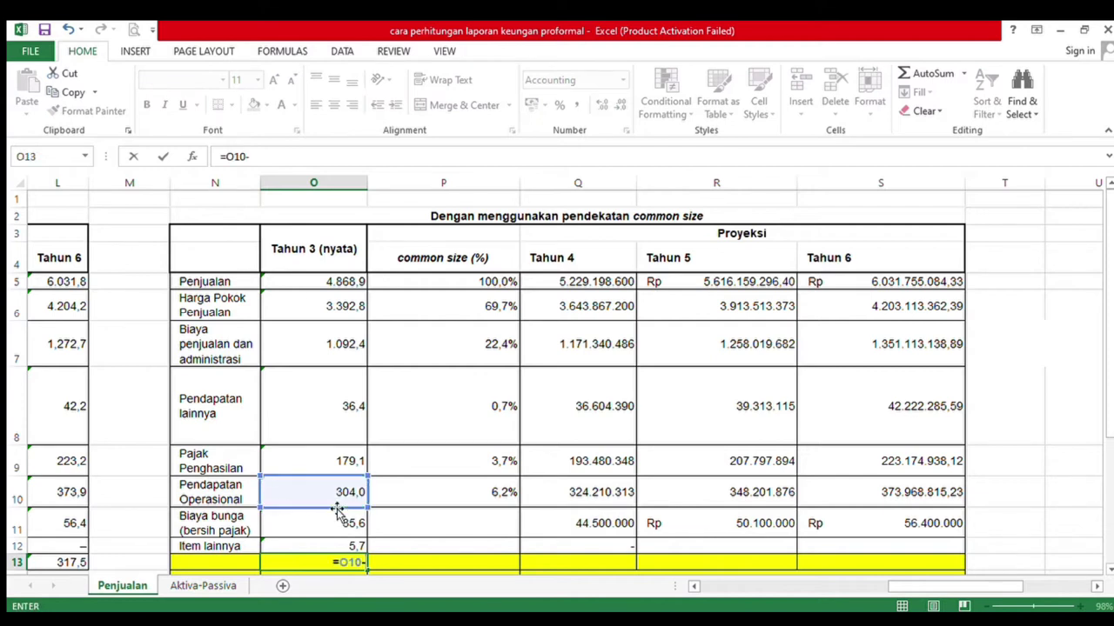
click(337, 528)
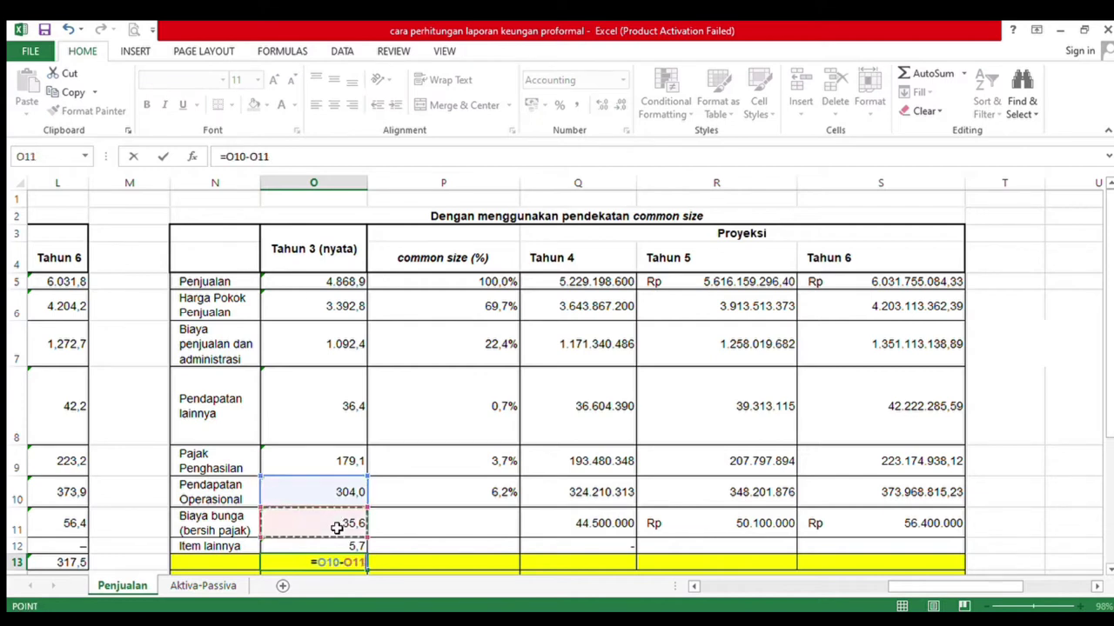
text(+)
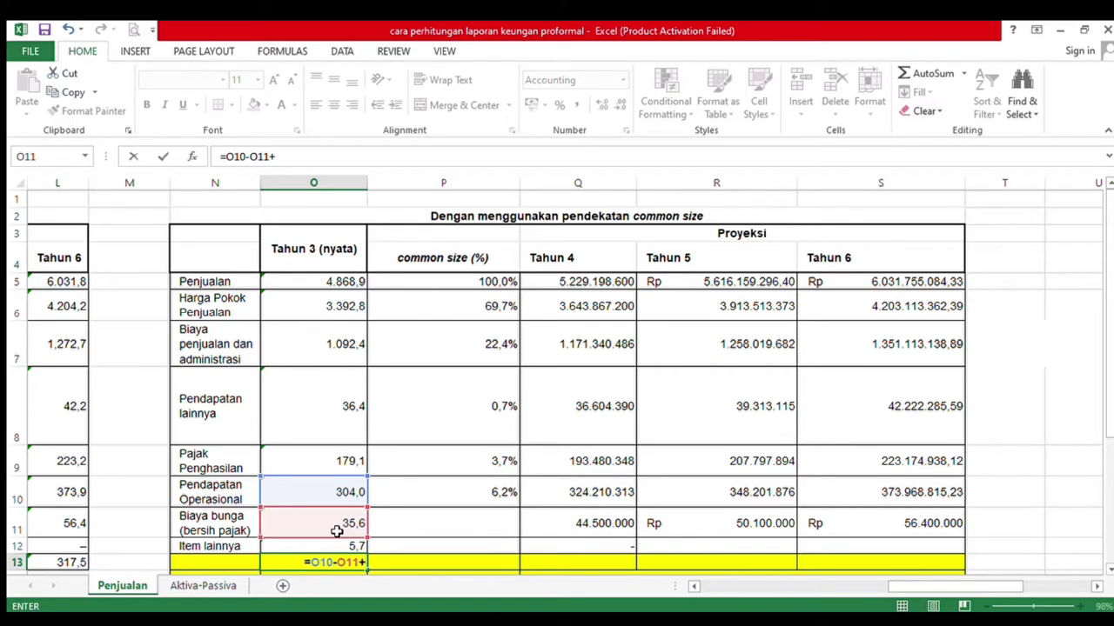
click(338, 545)
key(Return)
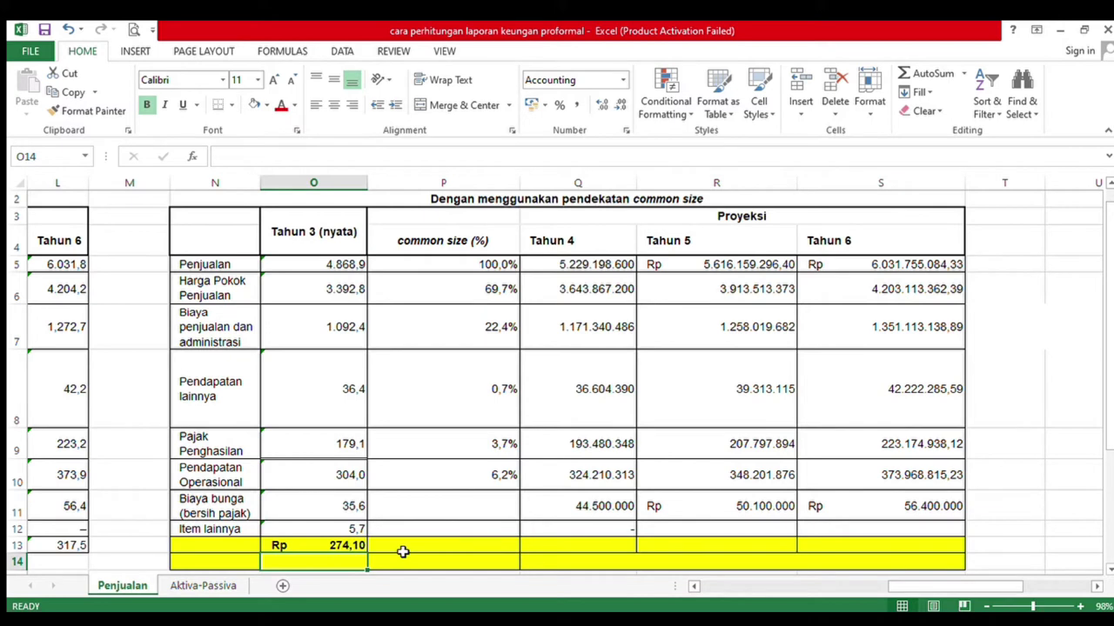
Calculate the Tahun 4 total in Q13 by subtracting Biaya bunga from Pendapatan Operasional with =Q10-Q11
click(575, 548)
text(=)
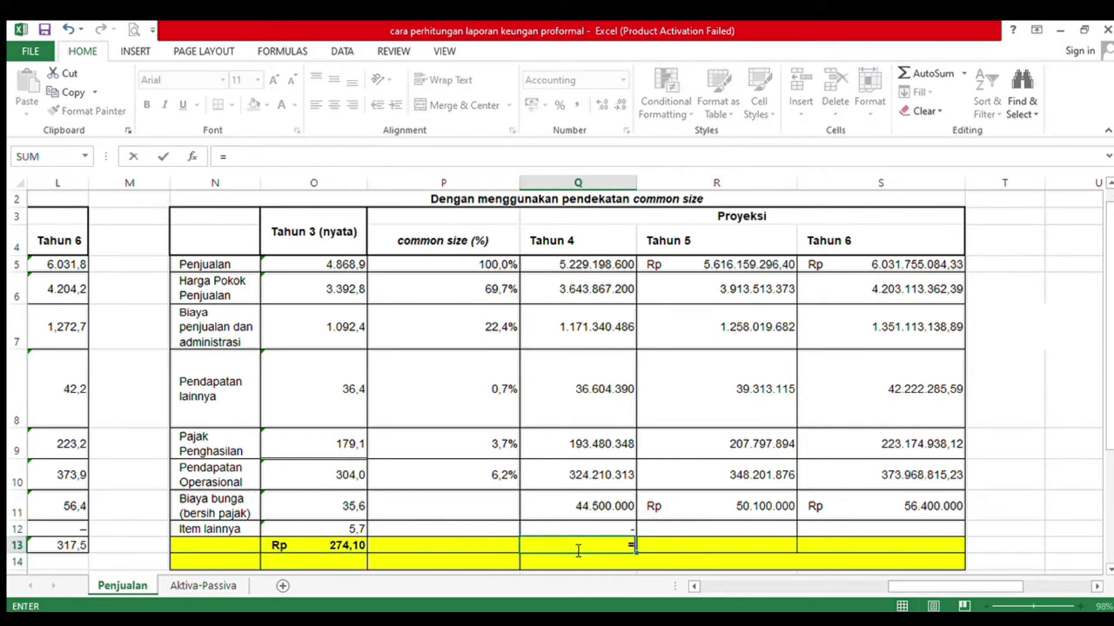
click(568, 475)
text(-)
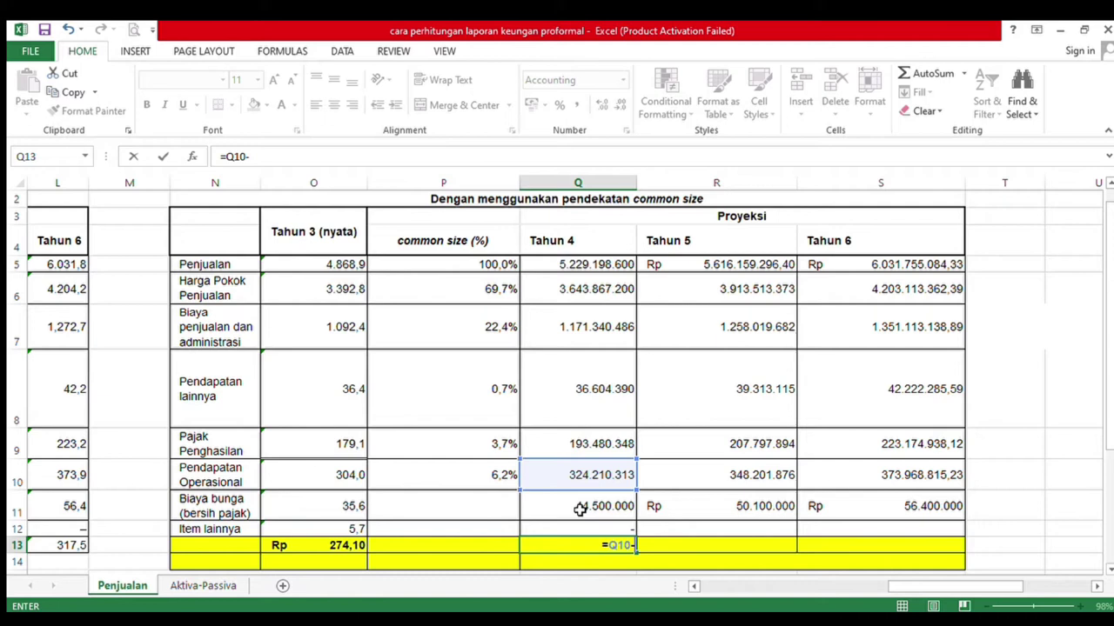
click(579, 510)
key(Return)
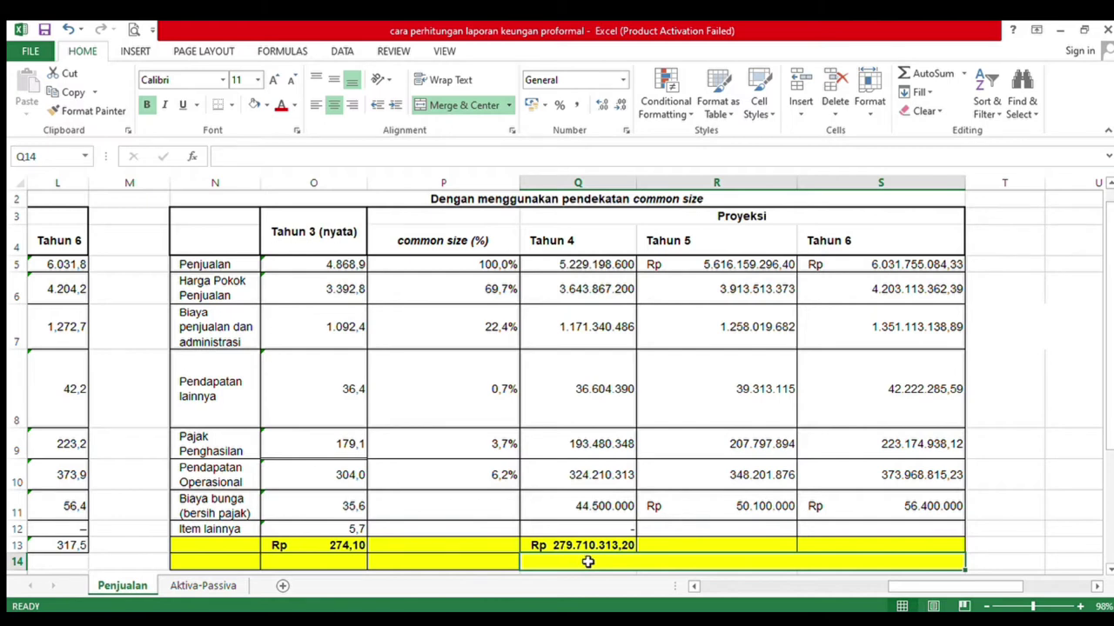
Calculate the Tahun 5 total in R13 by subtracting Biaya bunga from Pendapatan Operasional with =R10-R11
click(676, 545)
text(=)
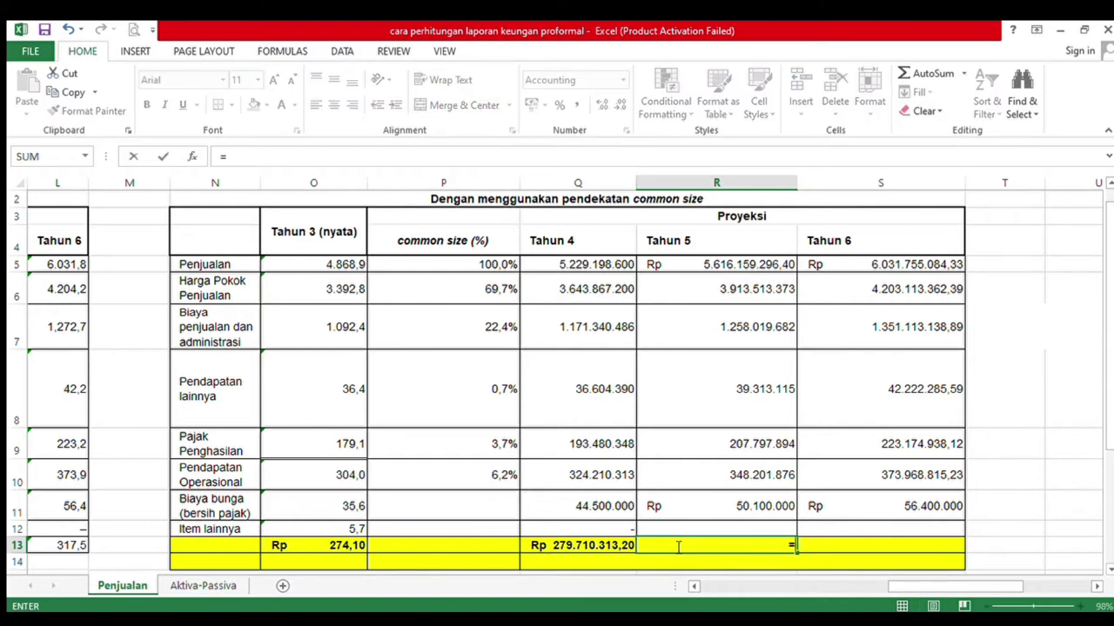
click(697, 480)
text(-)
click(703, 513)
key(Return)
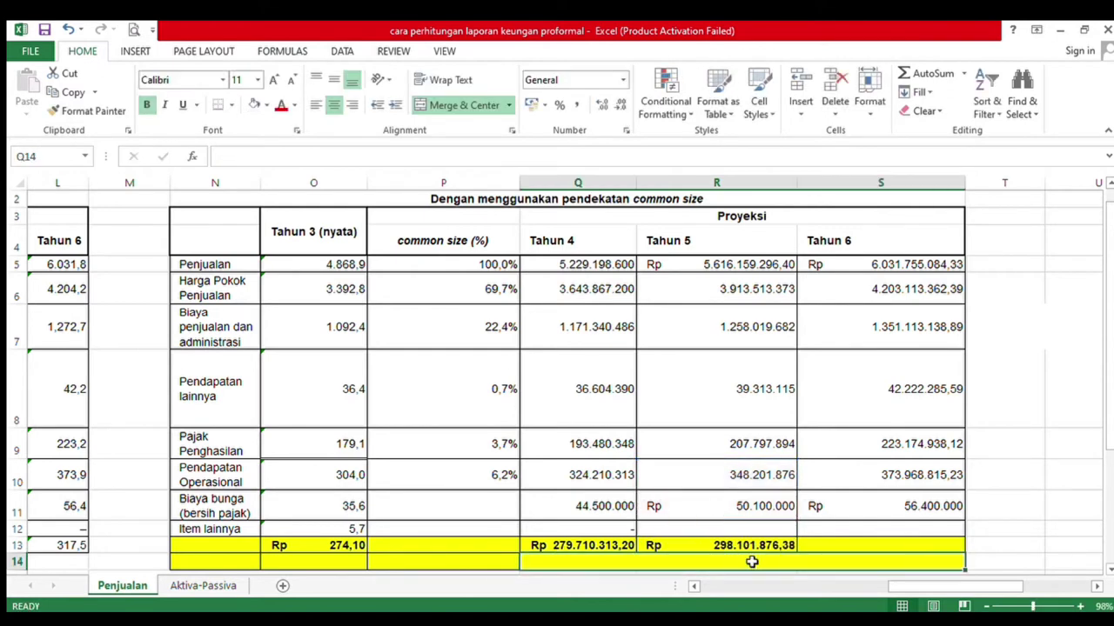
Calculate the Tahun 6 total in S13 by subtracting Biaya bunga from Pendapatan Operasional with =S10-S11
click(811, 549)
text(=)
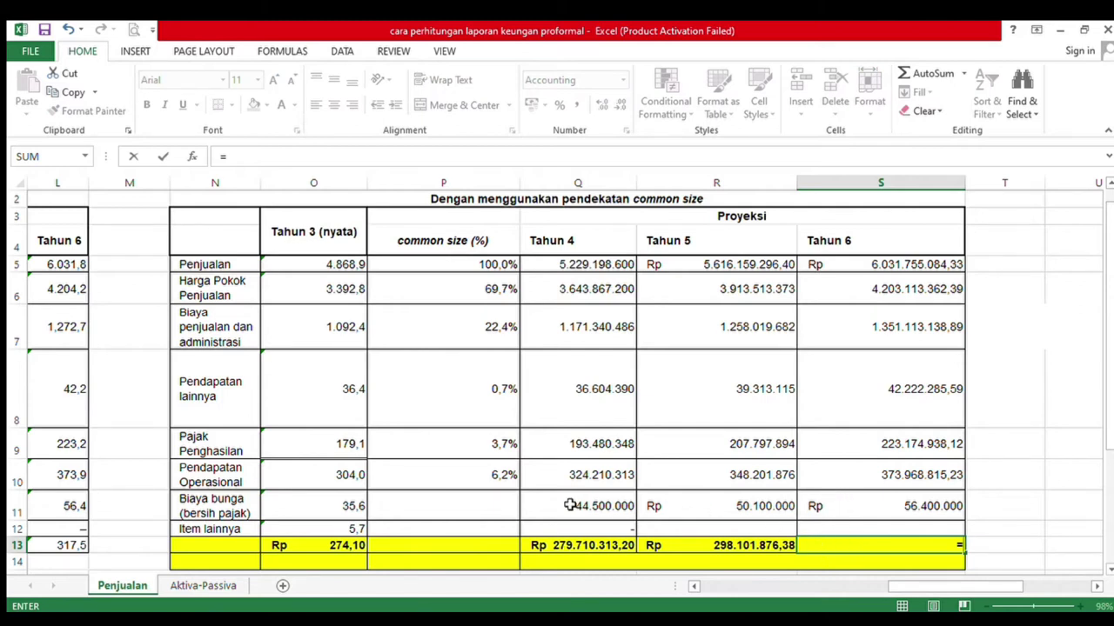
click(819, 480)
text(-)
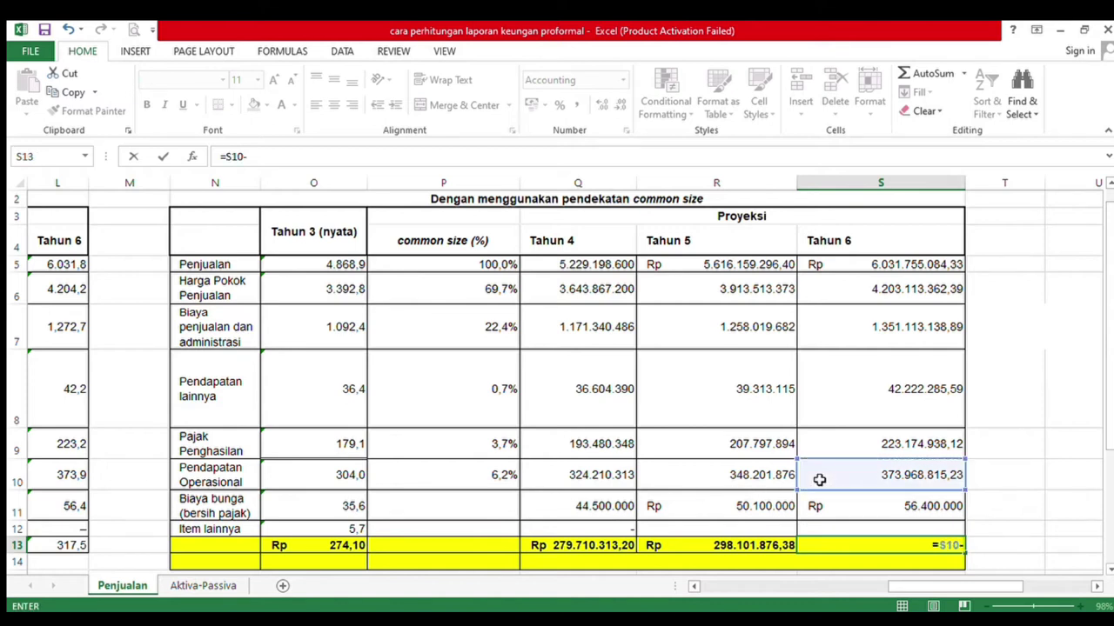
click(846, 509)
key(Return)
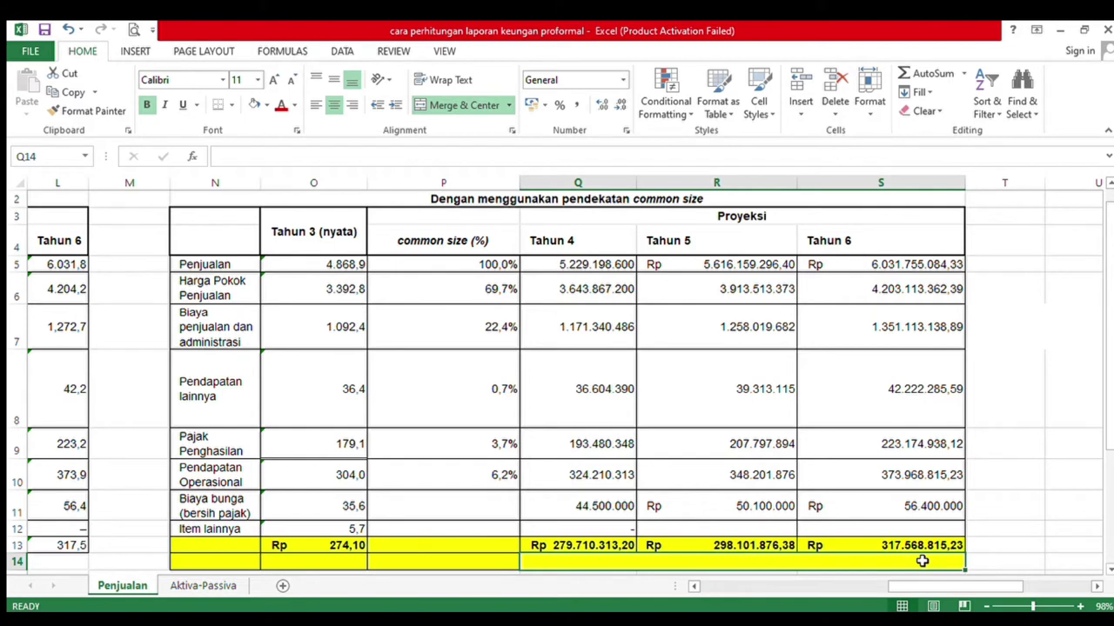
Examine the first common-size table and the individual item growth rate table beneath it
key(Left)
key(Left)
key(Left)
key(Left)
key(Left)
key(Left)
key(Left)
key(Left)
key(Left)
key(Left)
key(Left)
key(Left)
key(Left)
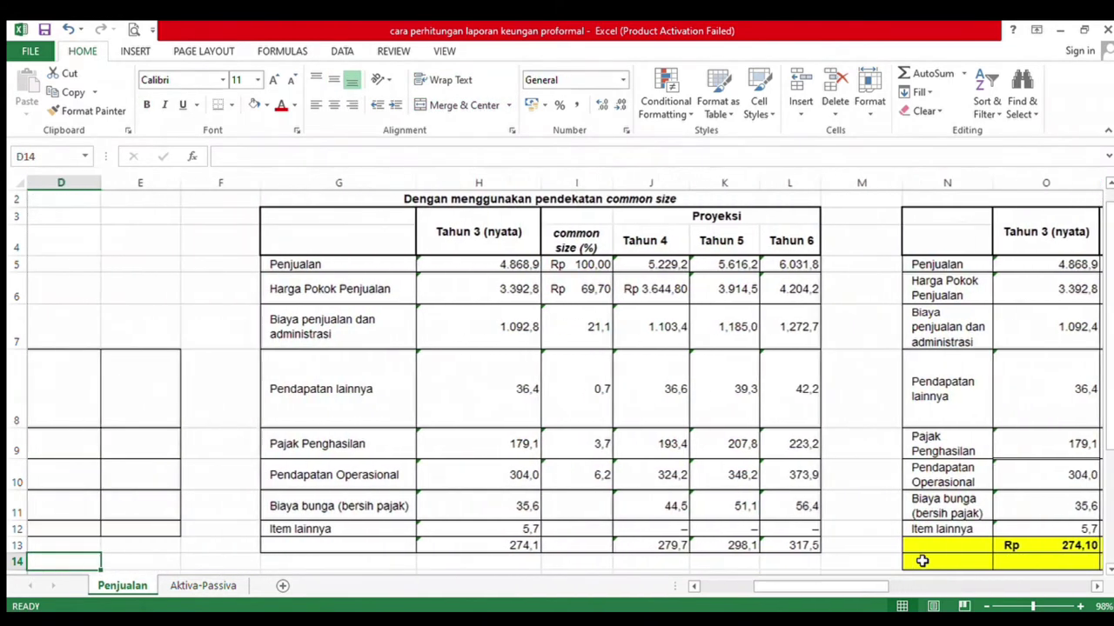
key(Left)
key(Down)
key(Down)
key(Down)
key(Down)
key(Down)
key(Down)
key(Down)
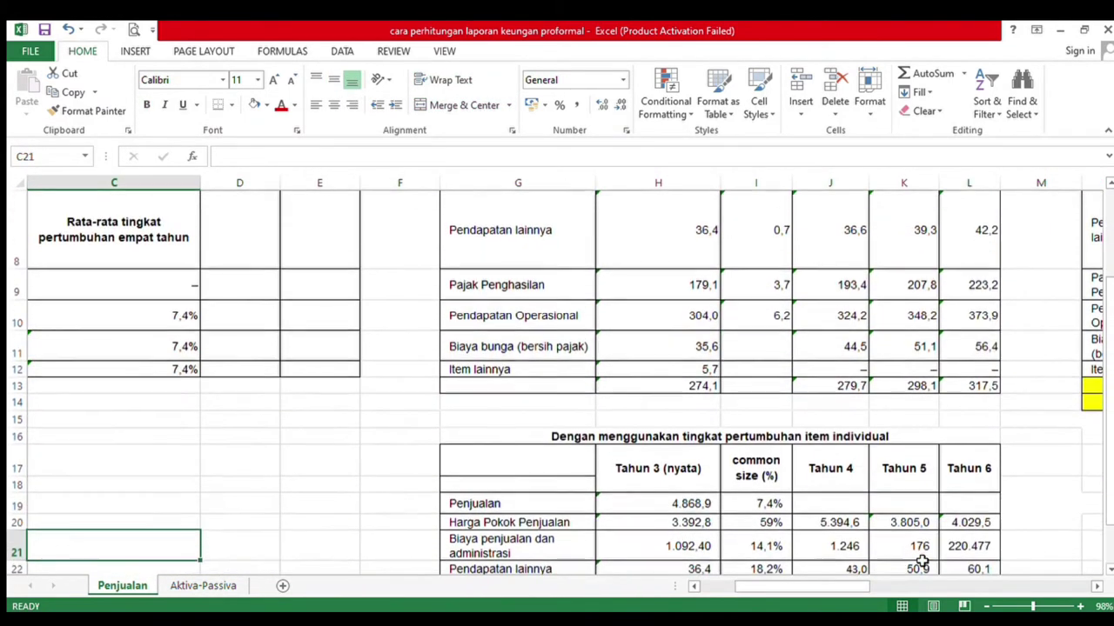
key(Down)
key(Down)
key(Down)
key(Down)
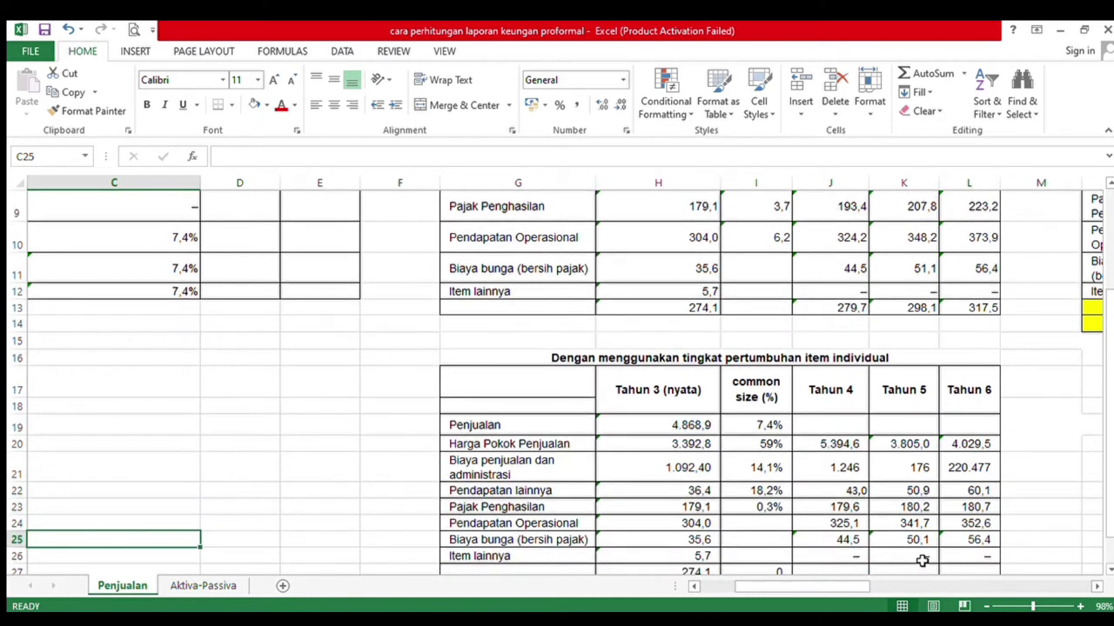
Calculate the Tahun 4 Penjualan in J19 of the individual growth table with =H19*I19+H19
key(Right)
key(Right)
key(Right)
key(Right)
key(Right)
key(Right)
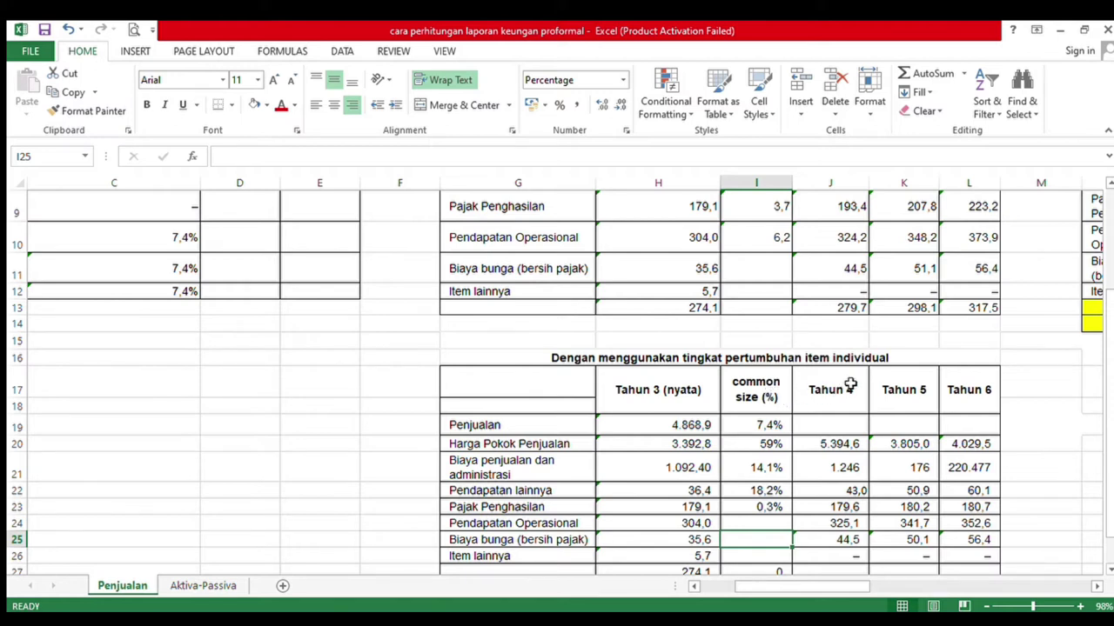
click(810, 428)
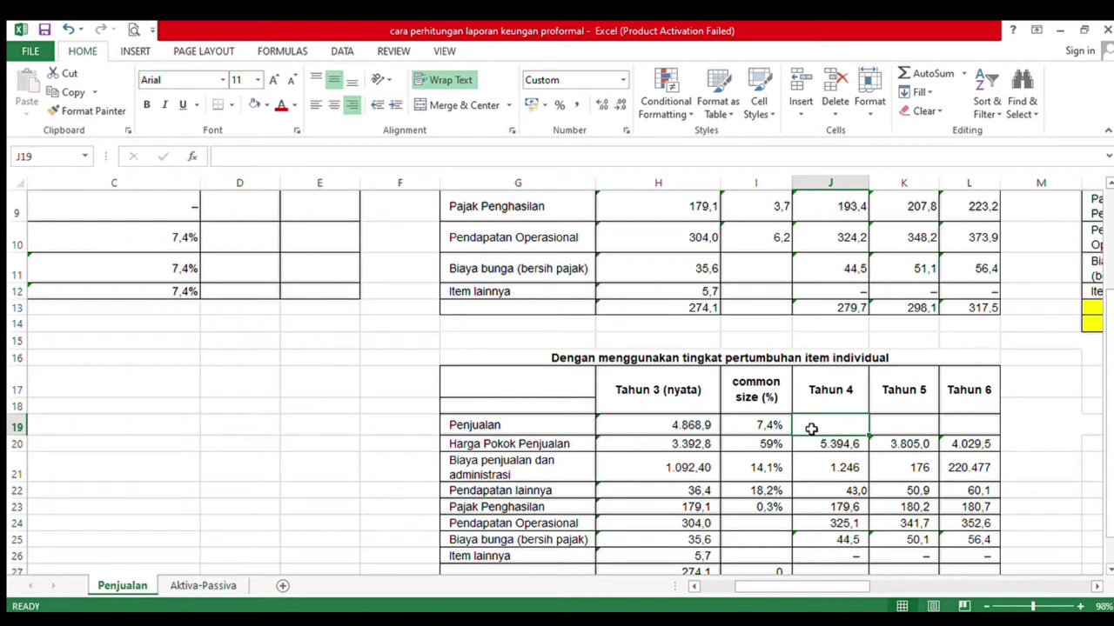
text(=)
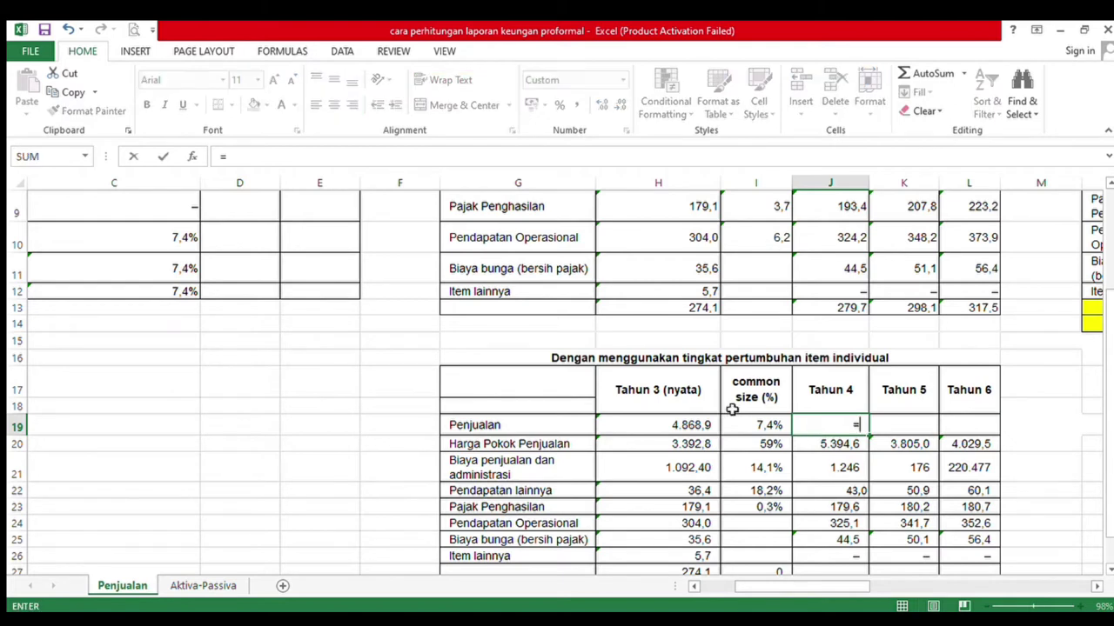
click(702, 425)
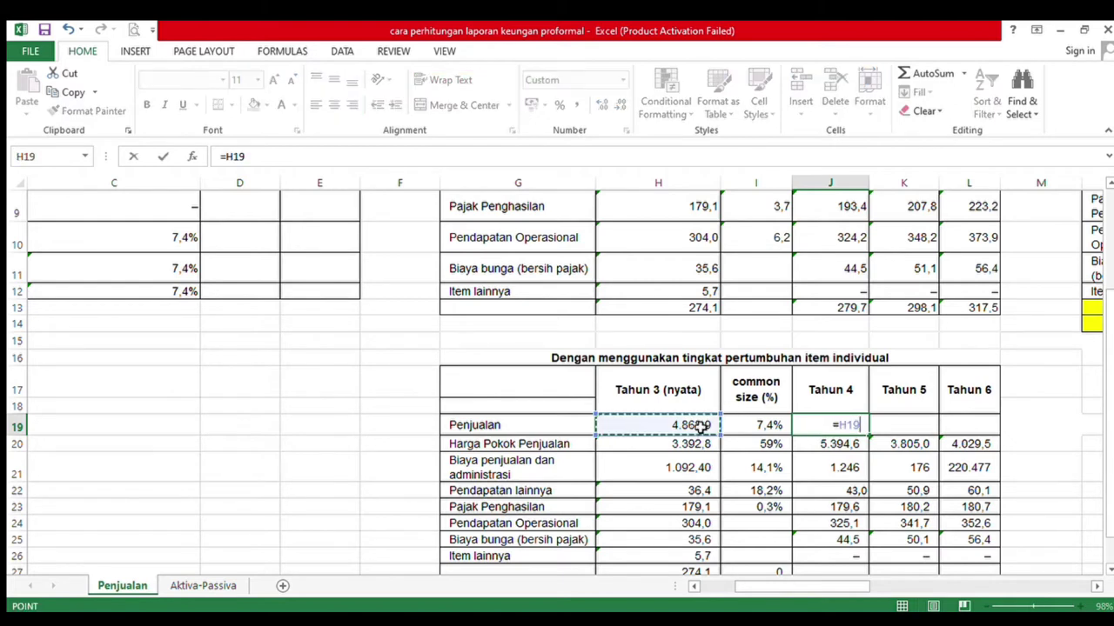
text(*)
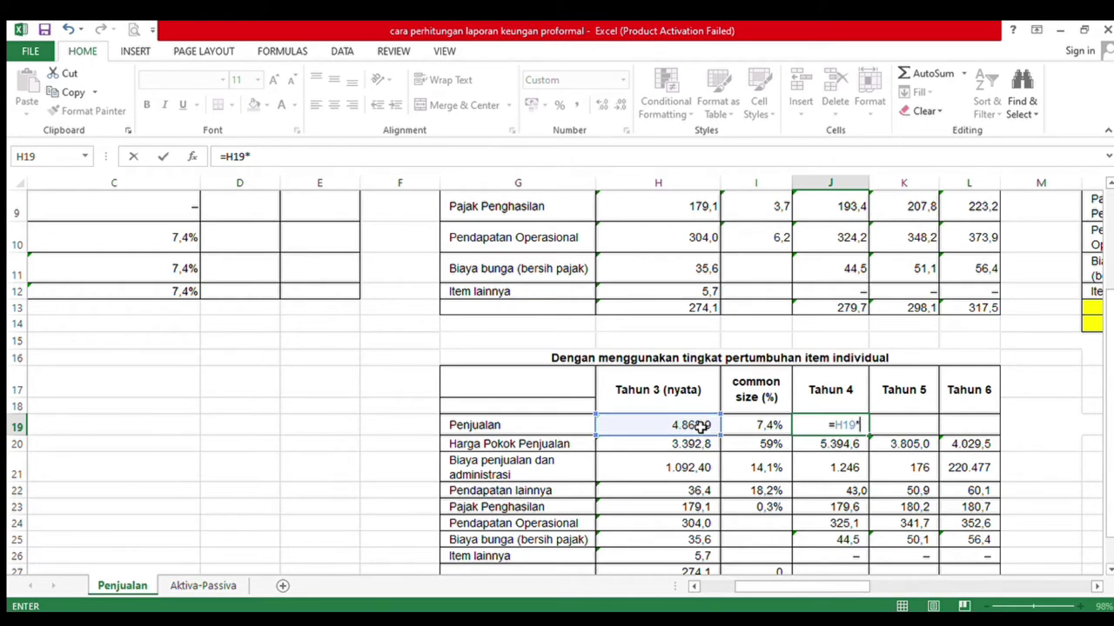
click(774, 426)
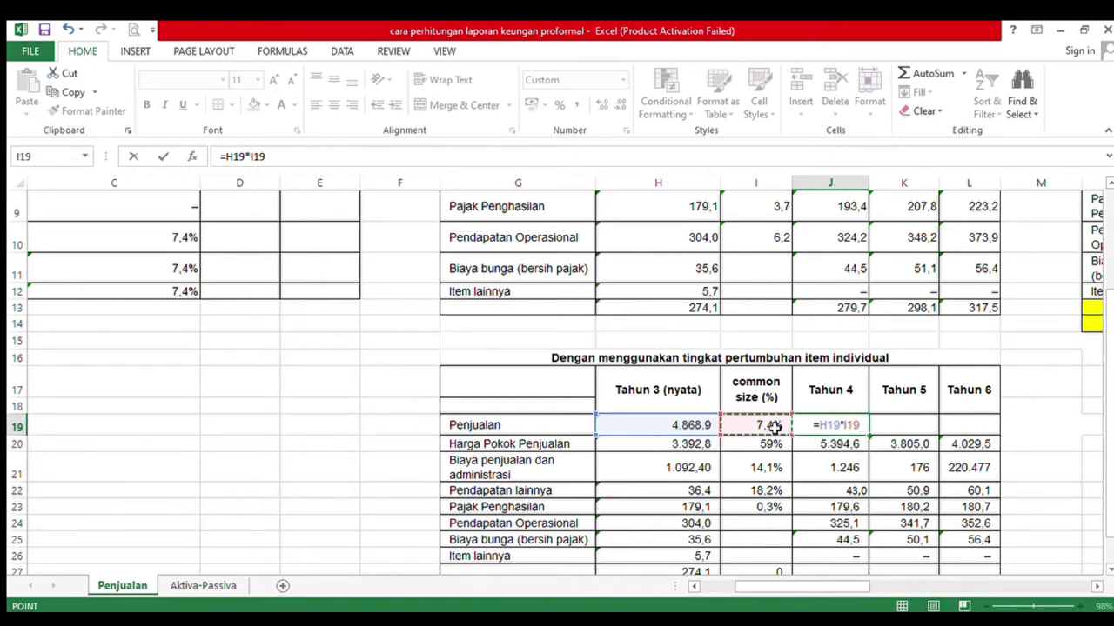
text(+)
click(690, 425)
key(Return)
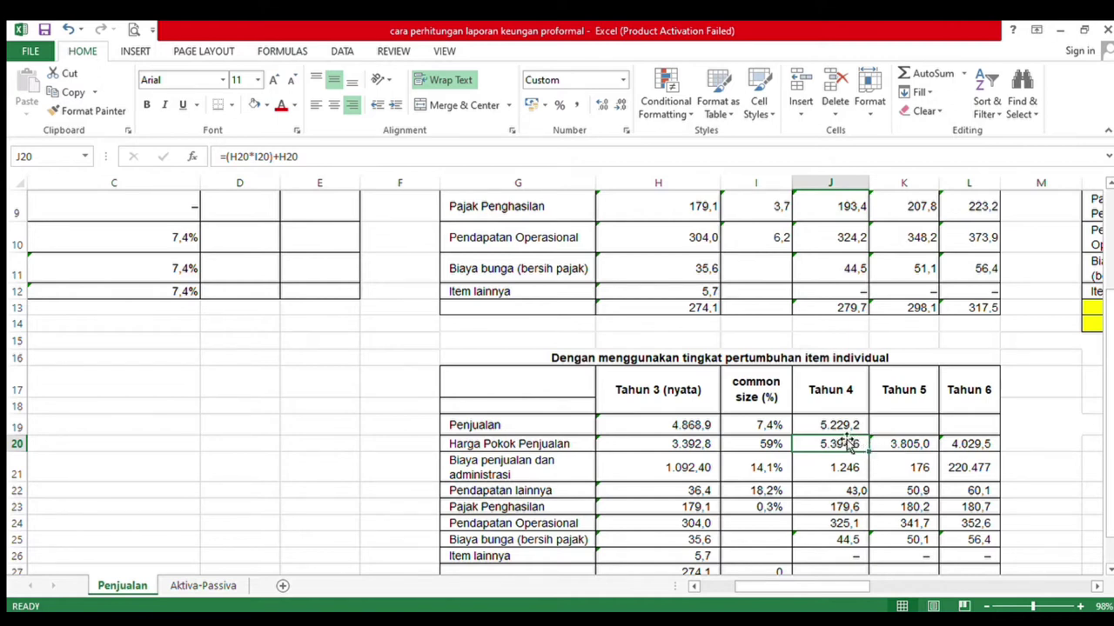
Try to calculate the Tahun 5 Penjualan in K19 with =J19*I19
key(Down)
key(Down)
key(Down)
key(Down)
key(Down)
key(Down)
key(Down)
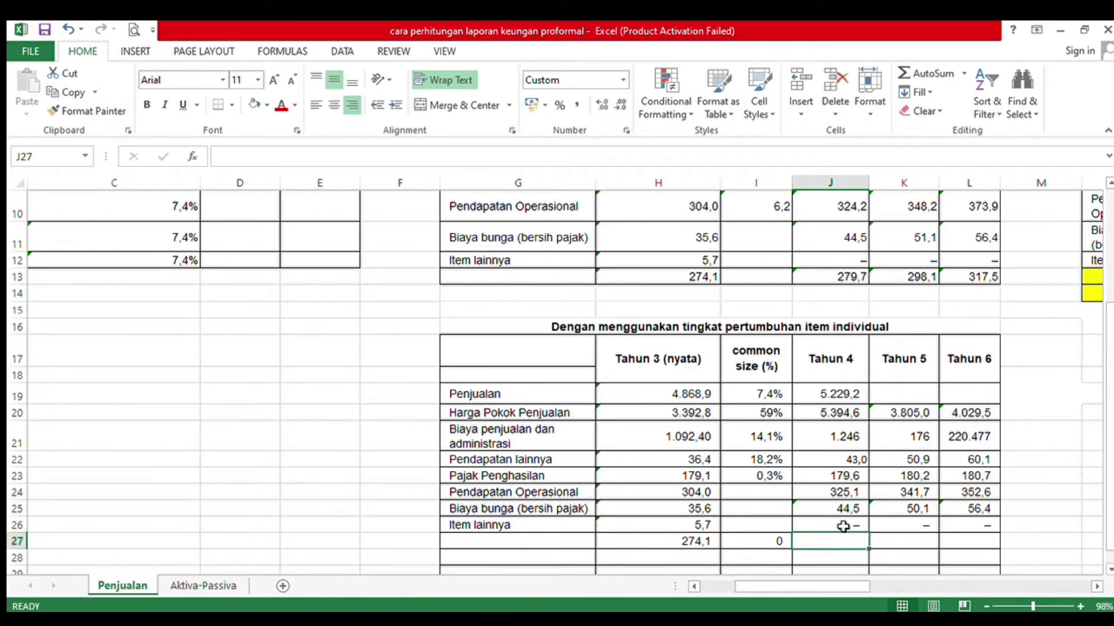
click(894, 400)
text(=)
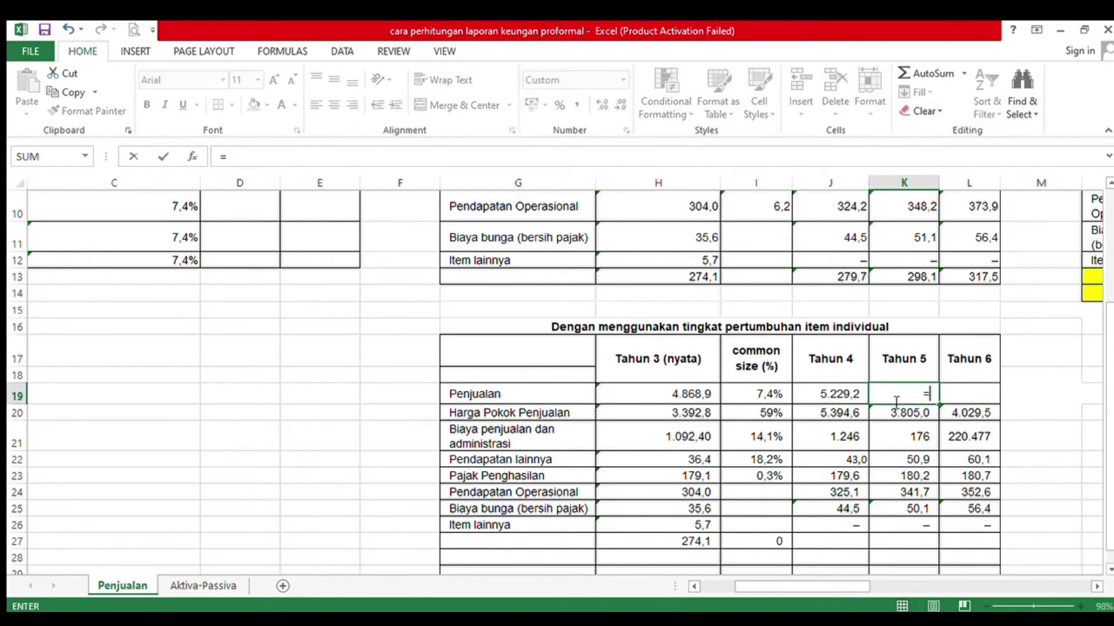
click(824, 397)
text(*)
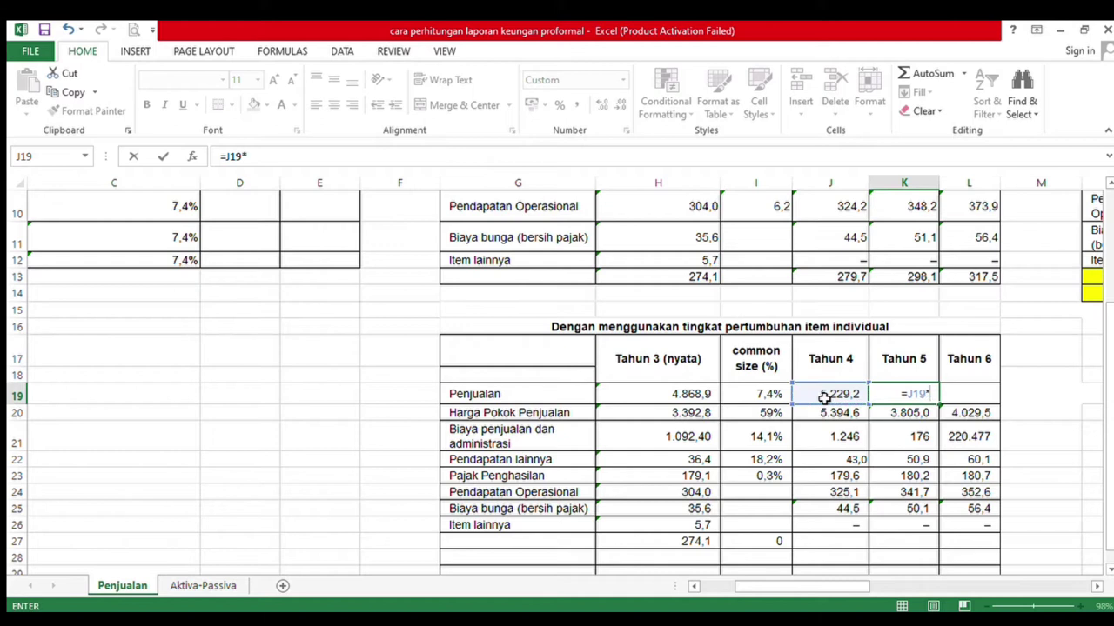
click(775, 396)
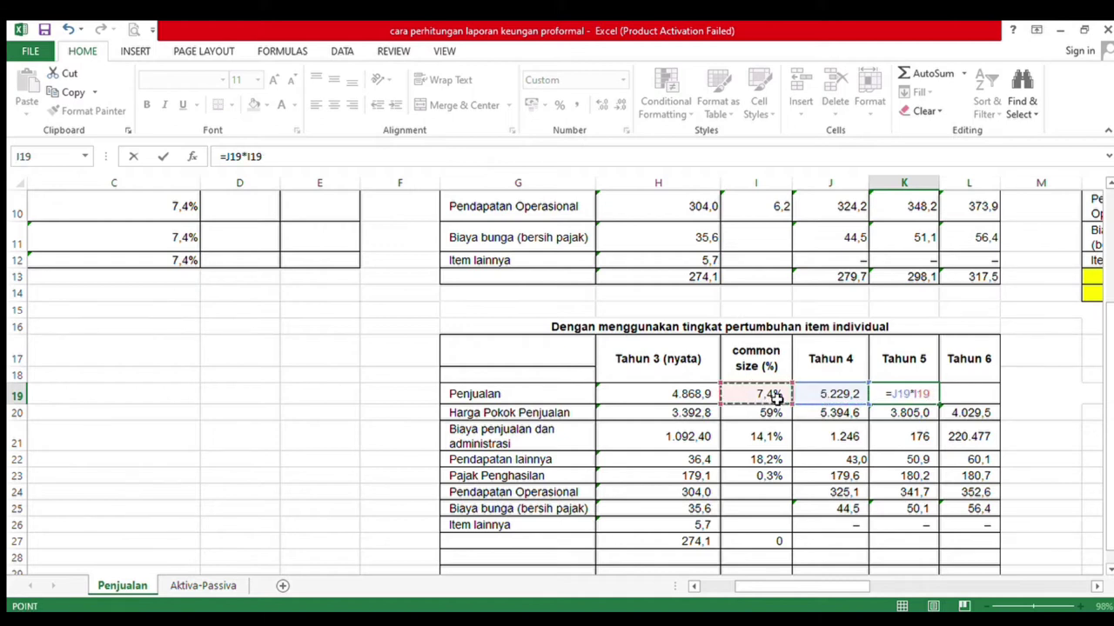
key(Return)
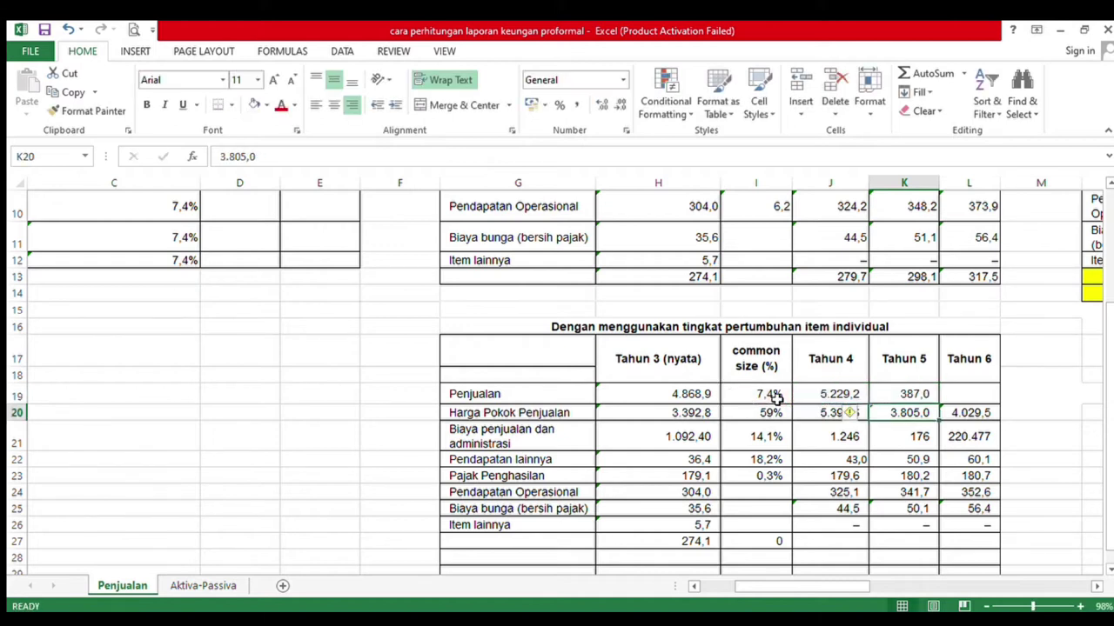
Replace the Tahun 5 Penjualan formula in K19 with =J19*I19+J19 so it includes the base sales
click(917, 397)
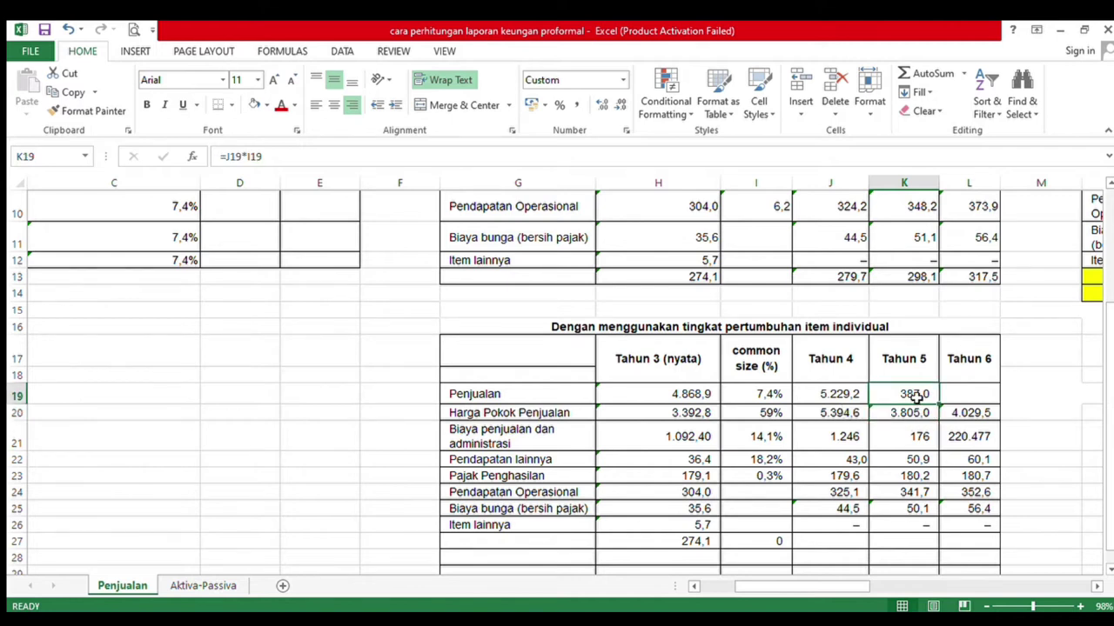
key(BackSpace)
text(=)
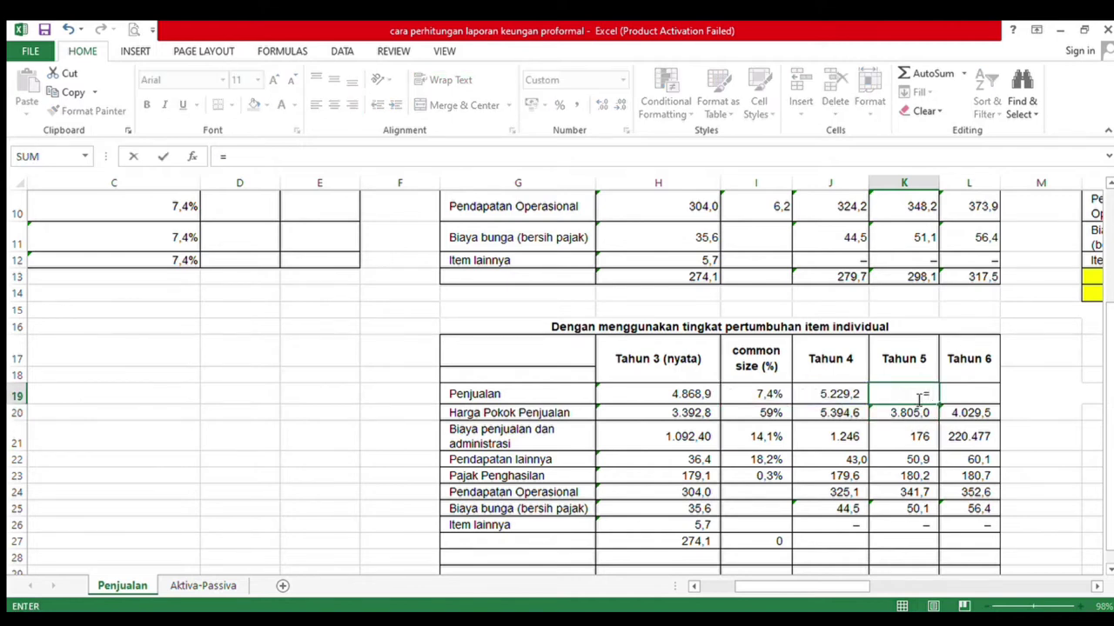
click(845, 394)
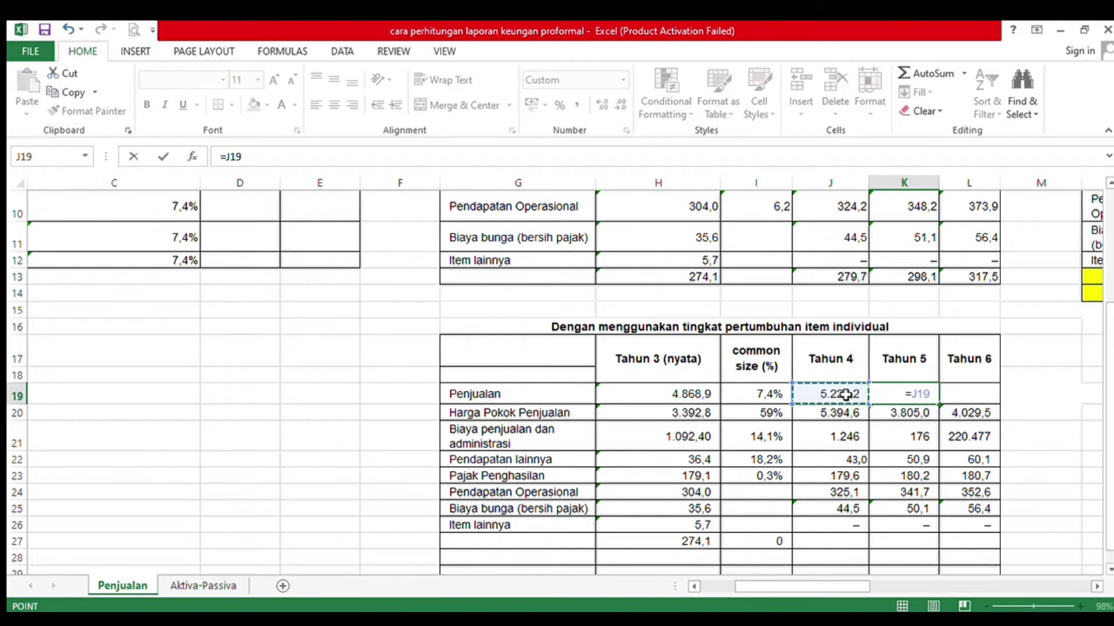
text(*)
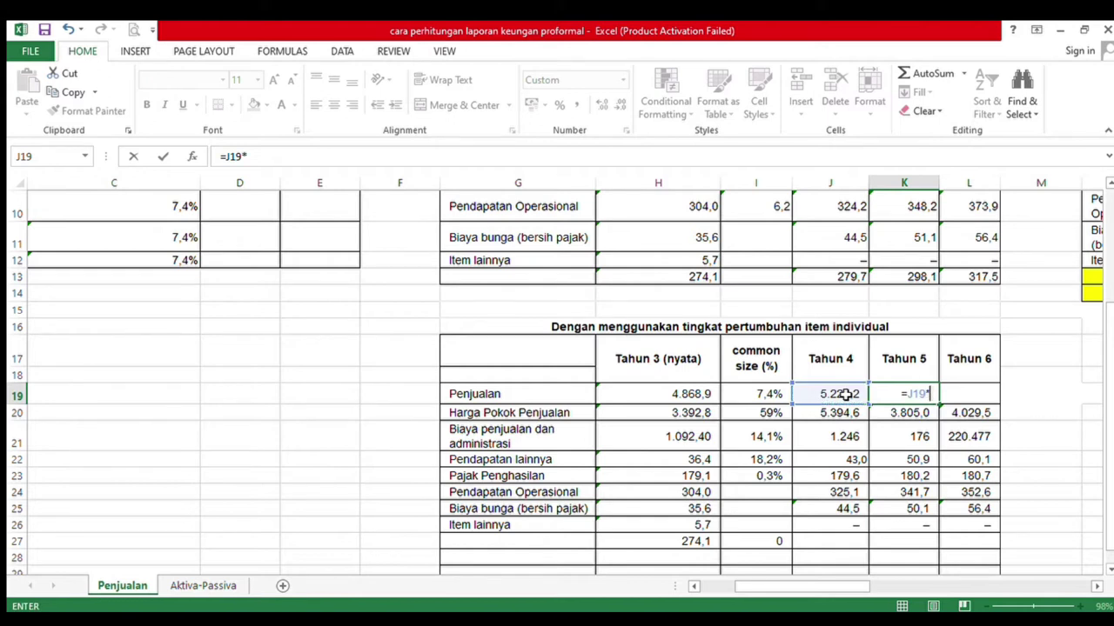
click(779, 396)
text(+)
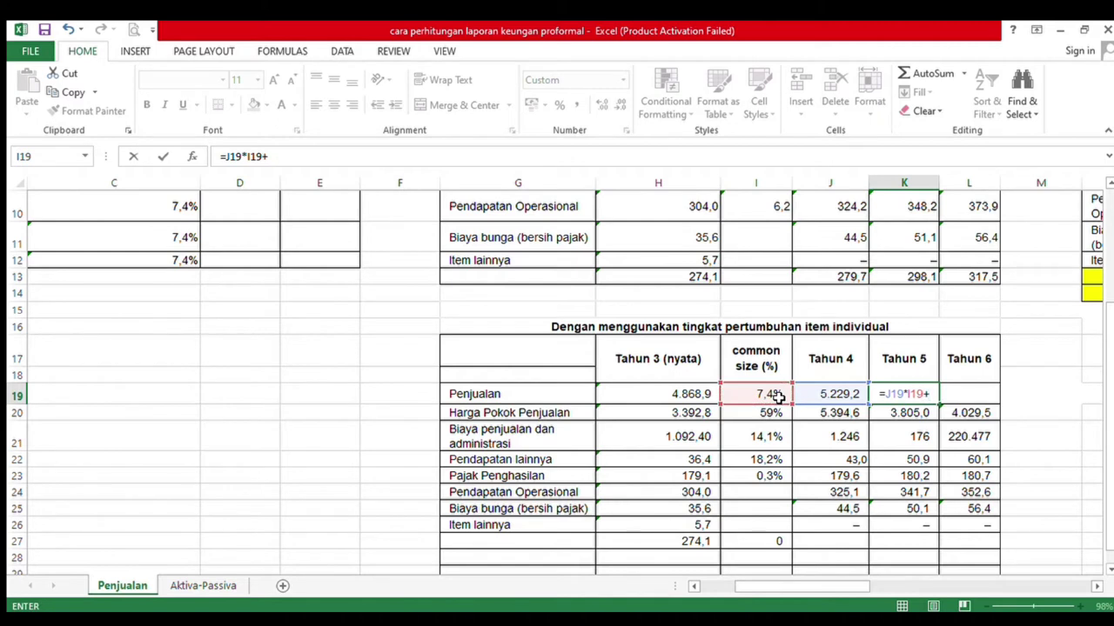
click(810, 396)
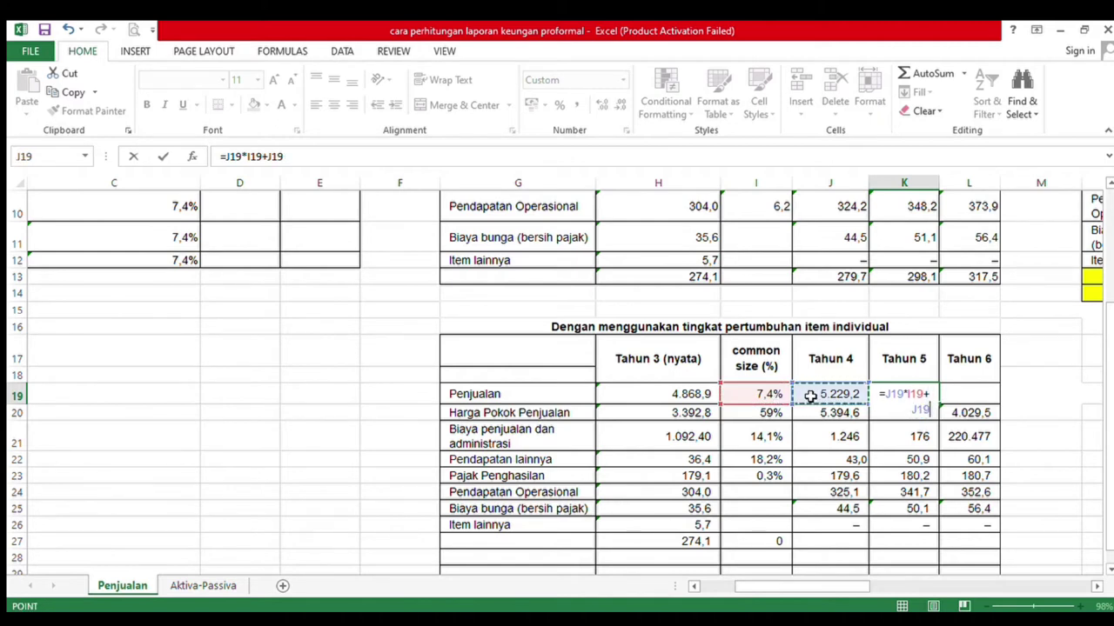
key(Return)
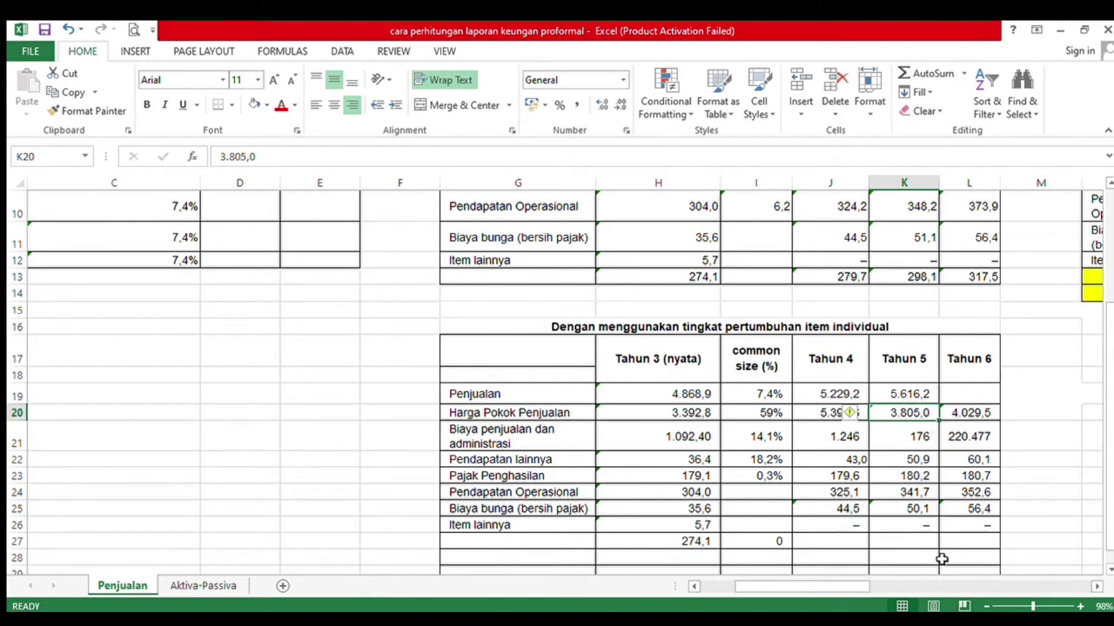
Calculate the Tahun 6 Penjualan in L19 of the individual growth table with =K19*I19+K19
click(976, 399)
text(=)
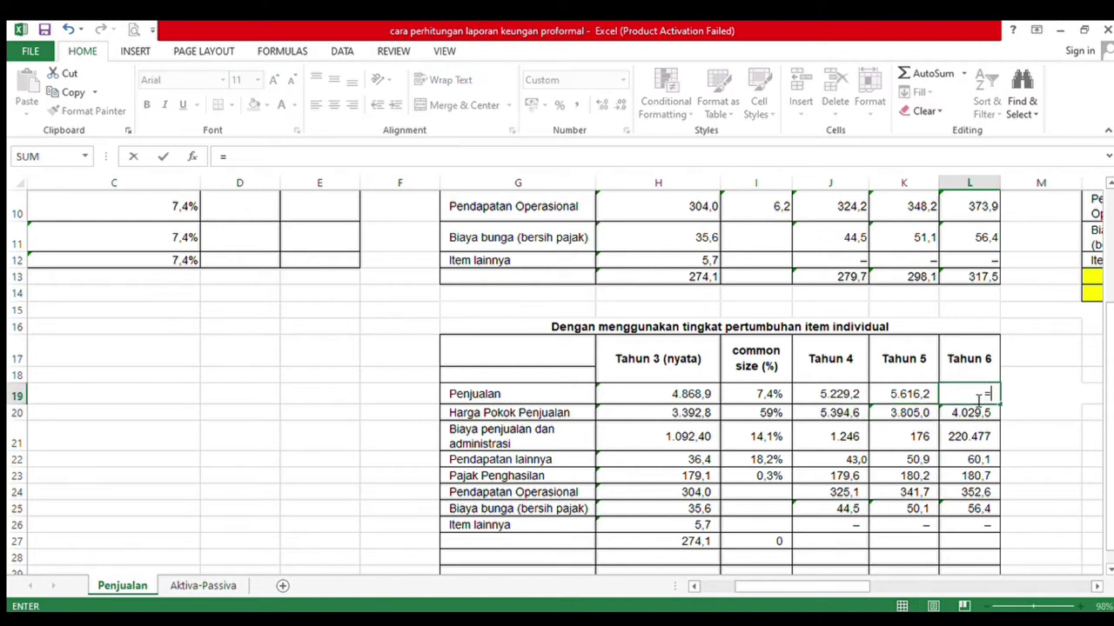
click(924, 394)
text(*)
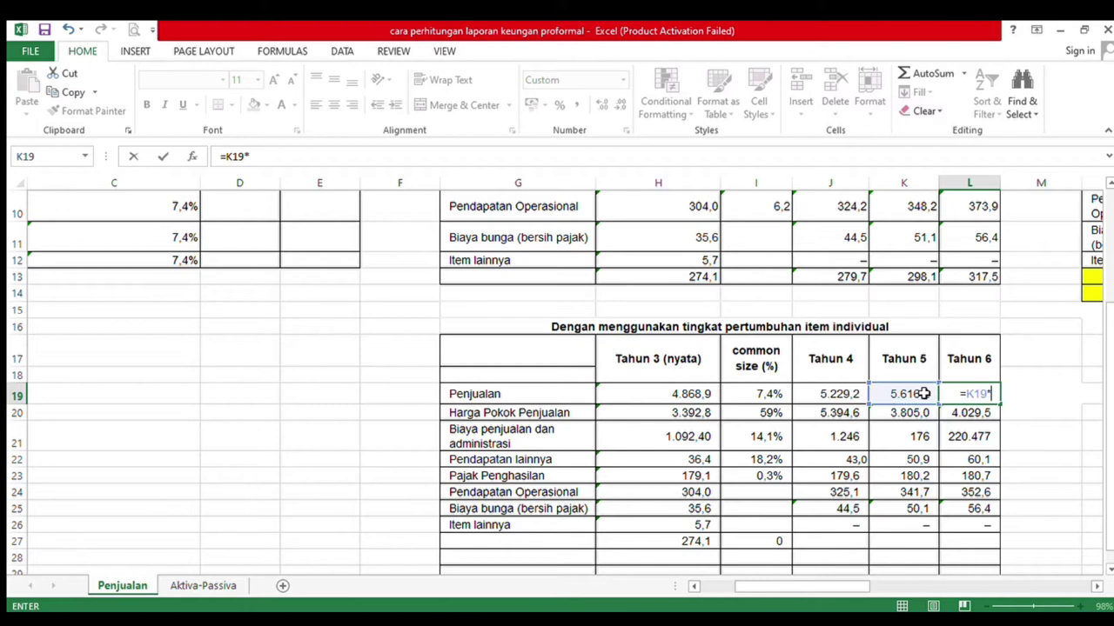
click(772, 398)
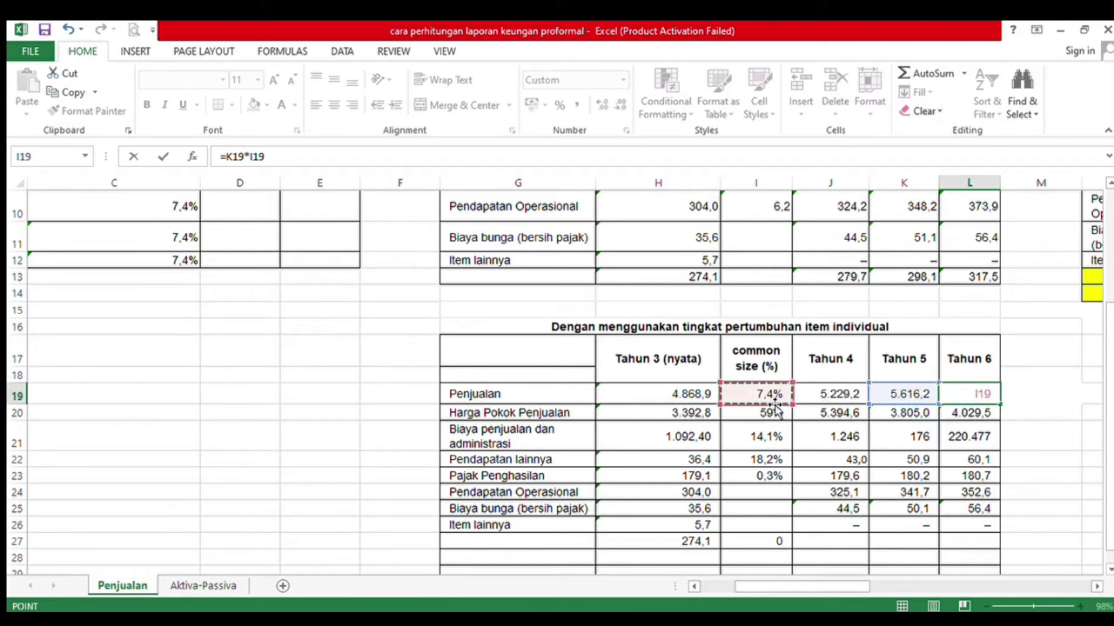
text(+)
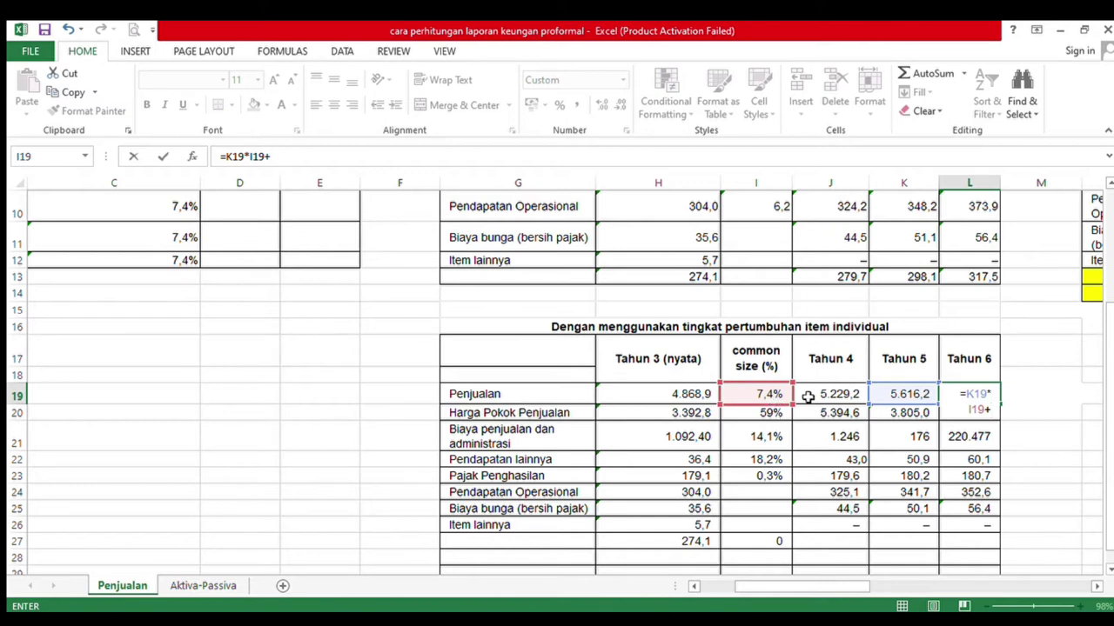
click(888, 393)
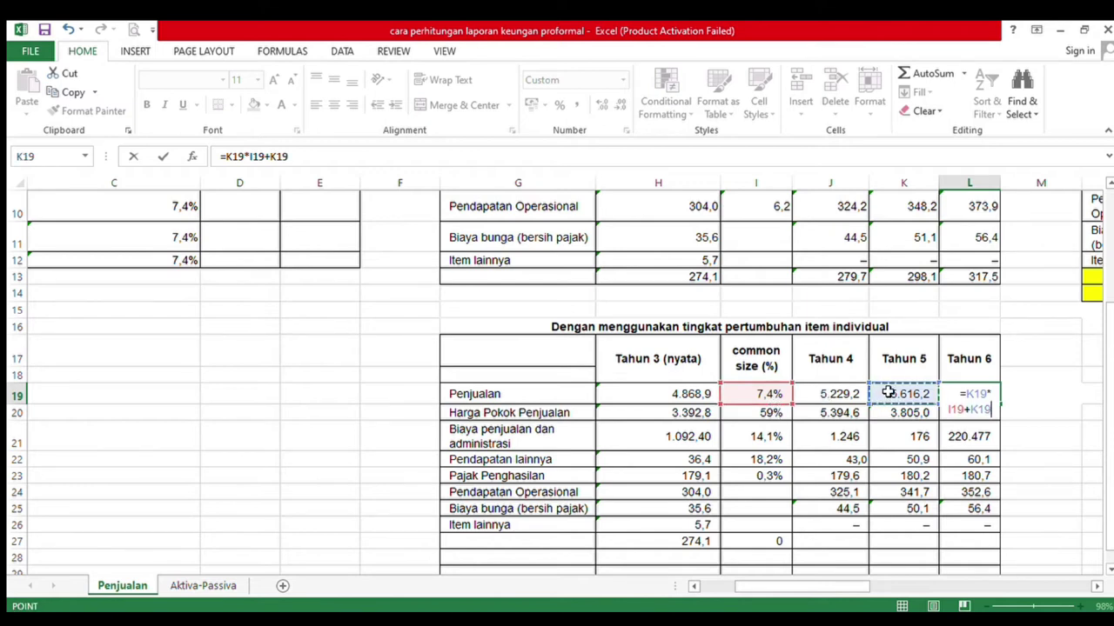
key(Return)
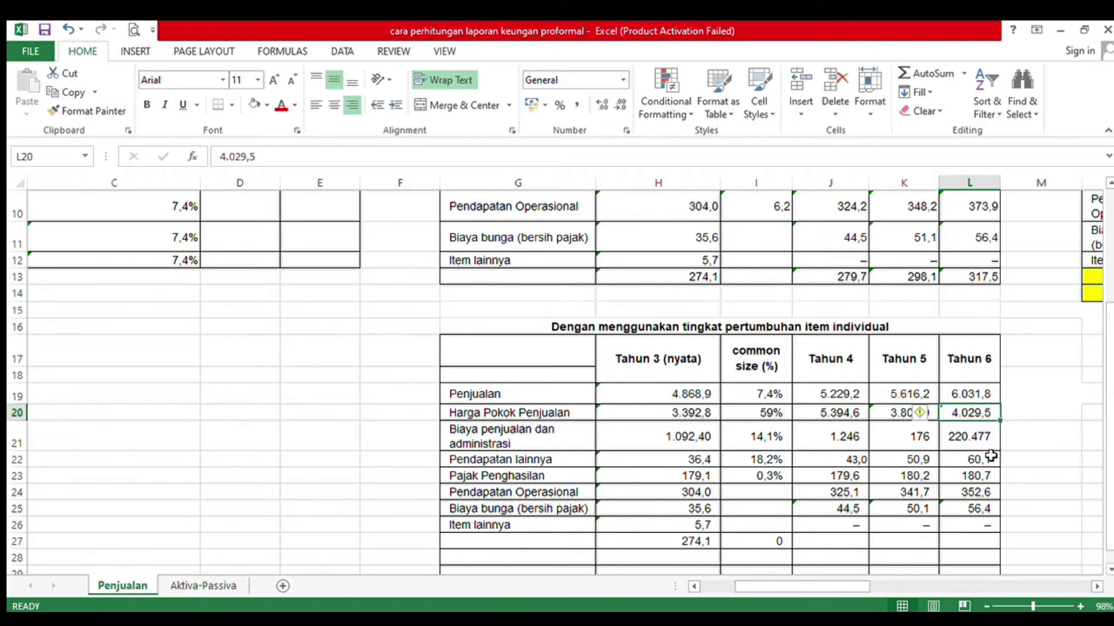
Examine the Tahun 6 column of the individual growth table down to its empty total rows
key(Down)
key(Down)
key(Down)
key(Down)
key(Down)
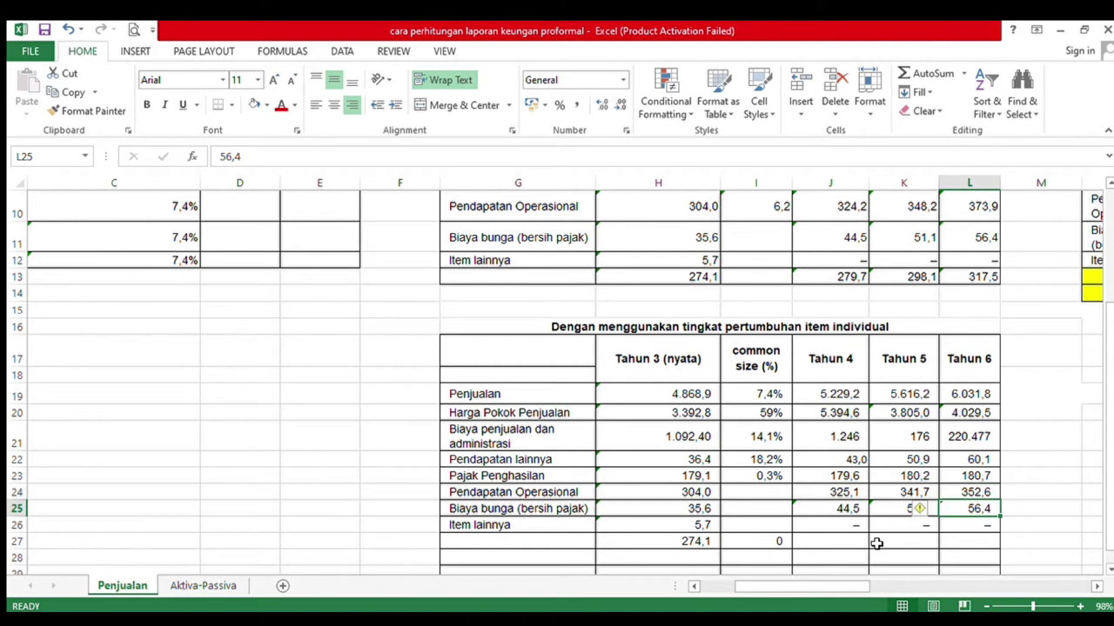
key(Down)
key(Down)
key(Down)
key(Down)
key(Down)
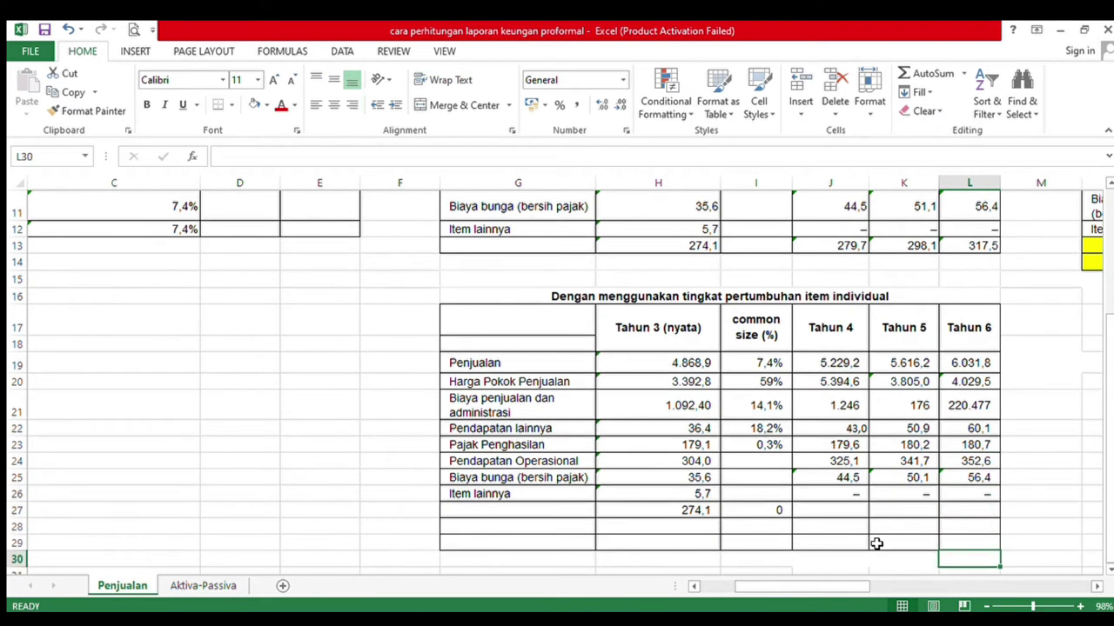
Clear the Tahun 3 total formula in H27 and rebuild it from Pendapatan Operasional, Biaya bunga and Item lainnya as =H24-H25+H26
click(690, 512)
double_click(692, 512)
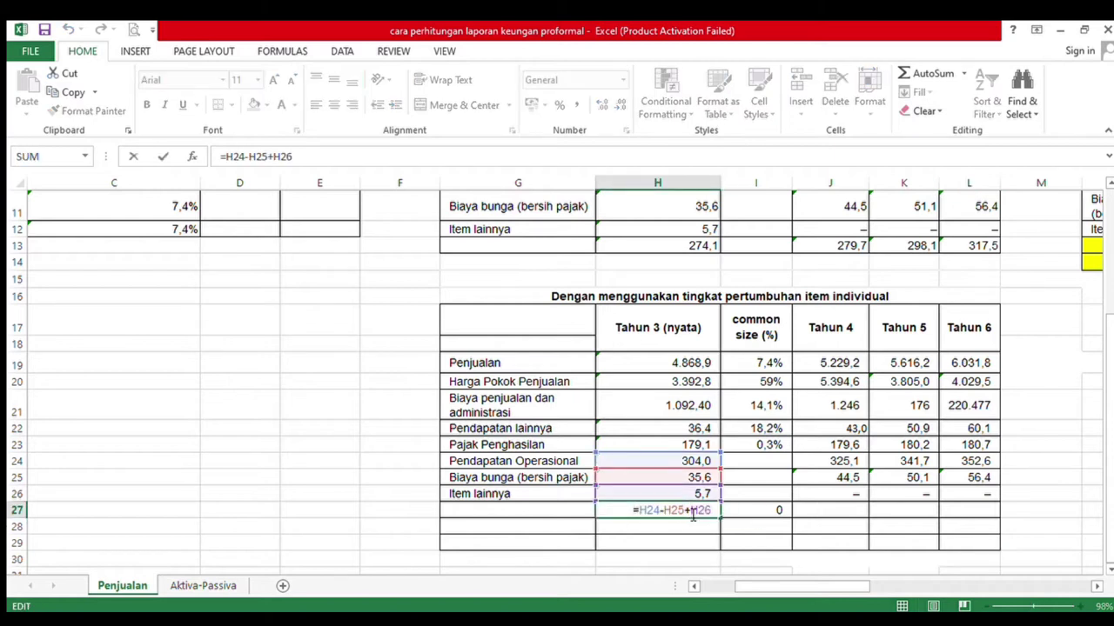
key(Left)
key(Left)
key(Left)
key(BackSpace)
key(BackSpace)
key(BackSpace)
key(BackSpace)
key(BackSpace)
key(BackSpace)
key(BackSpace)
key(BackSpace)
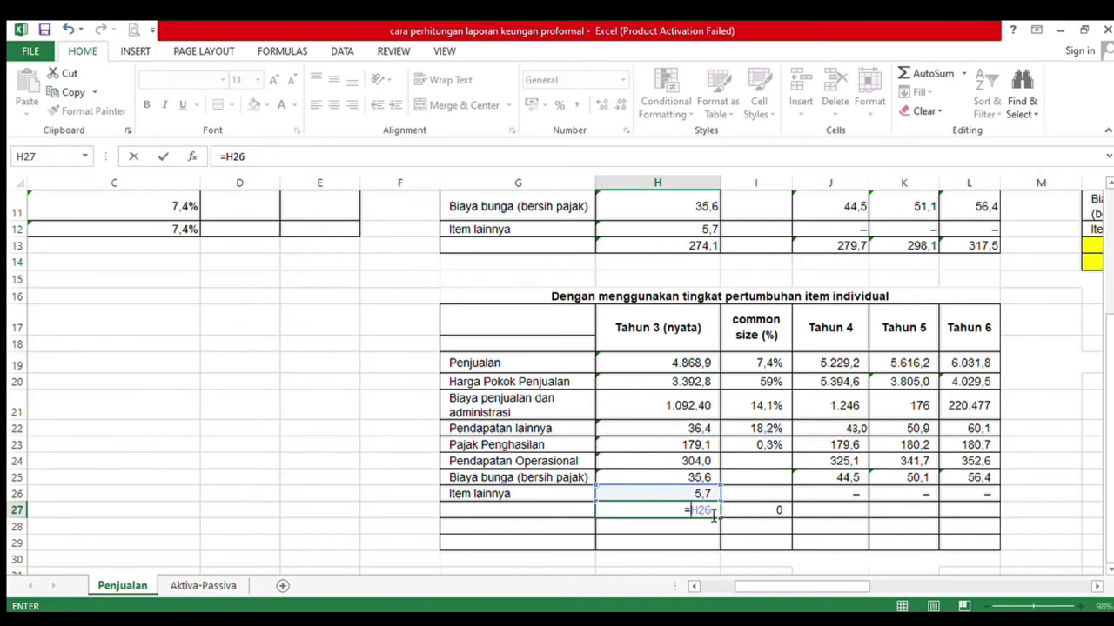
key(BackSpace)
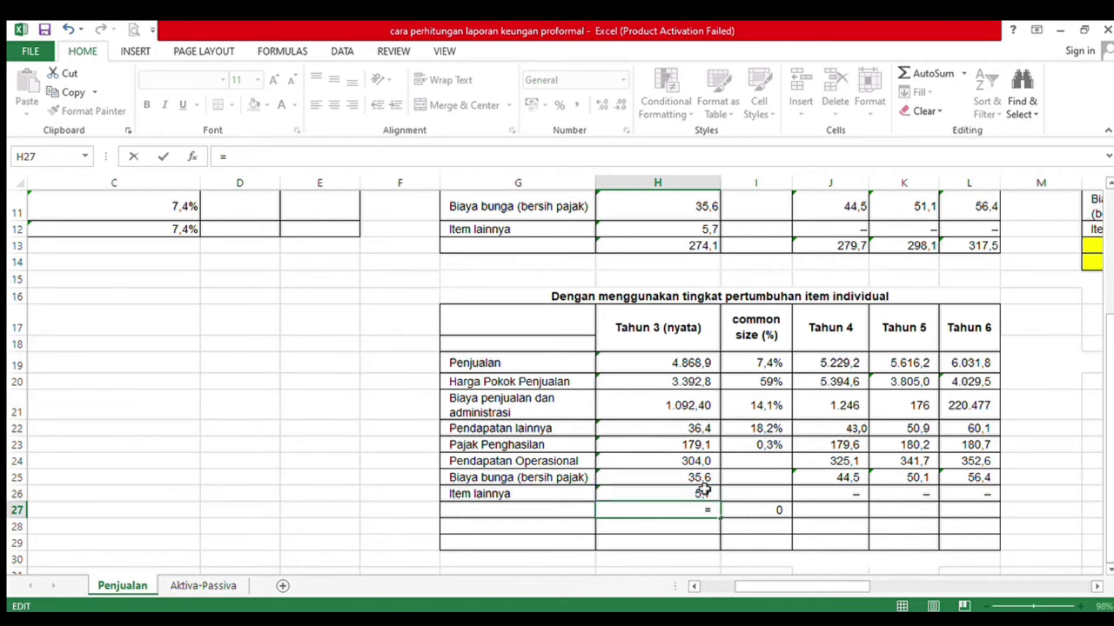
click(694, 461)
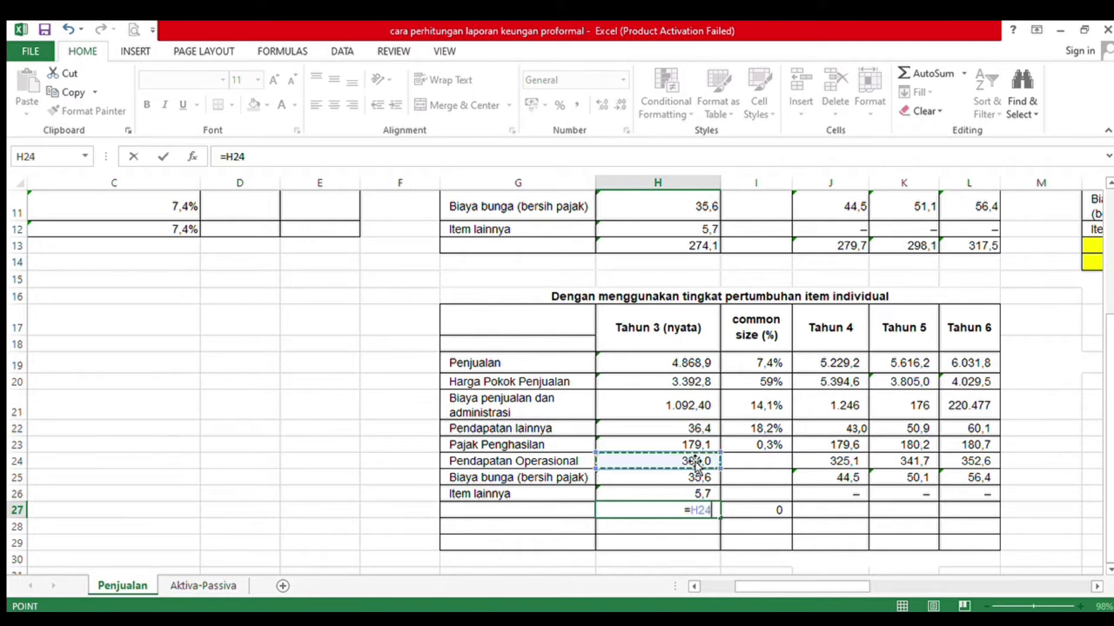
text(-)
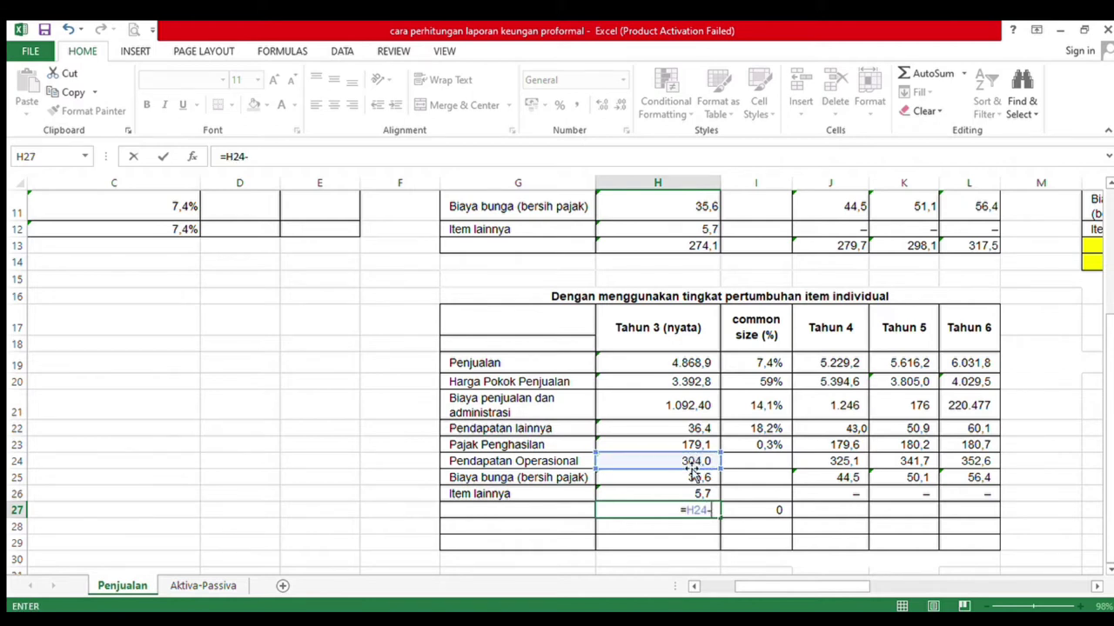
click(684, 480)
text(+)
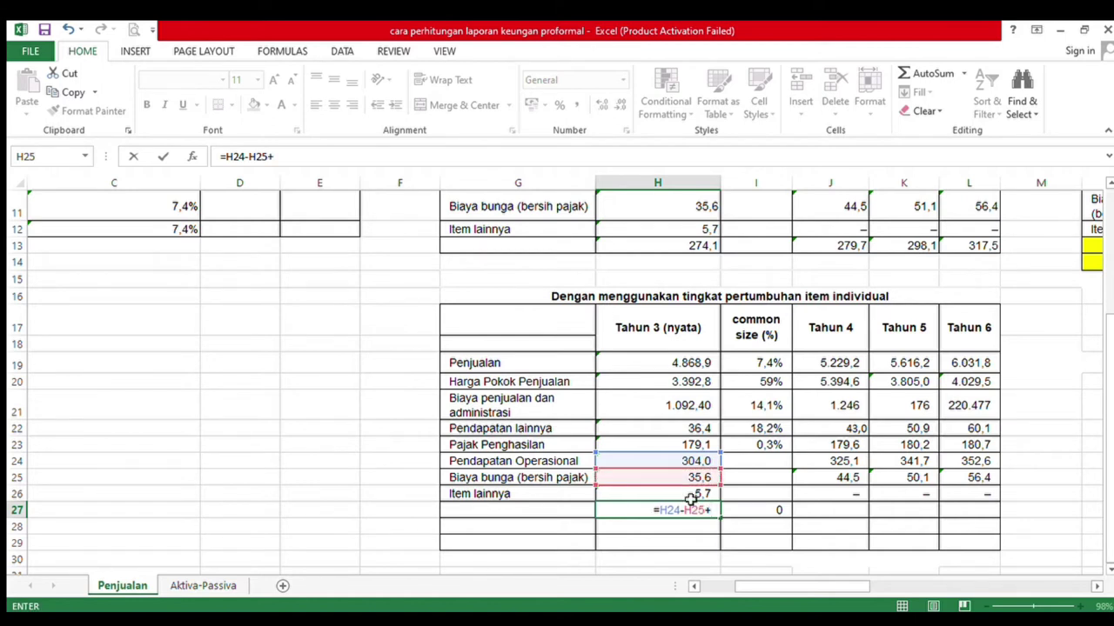
click(690, 493)
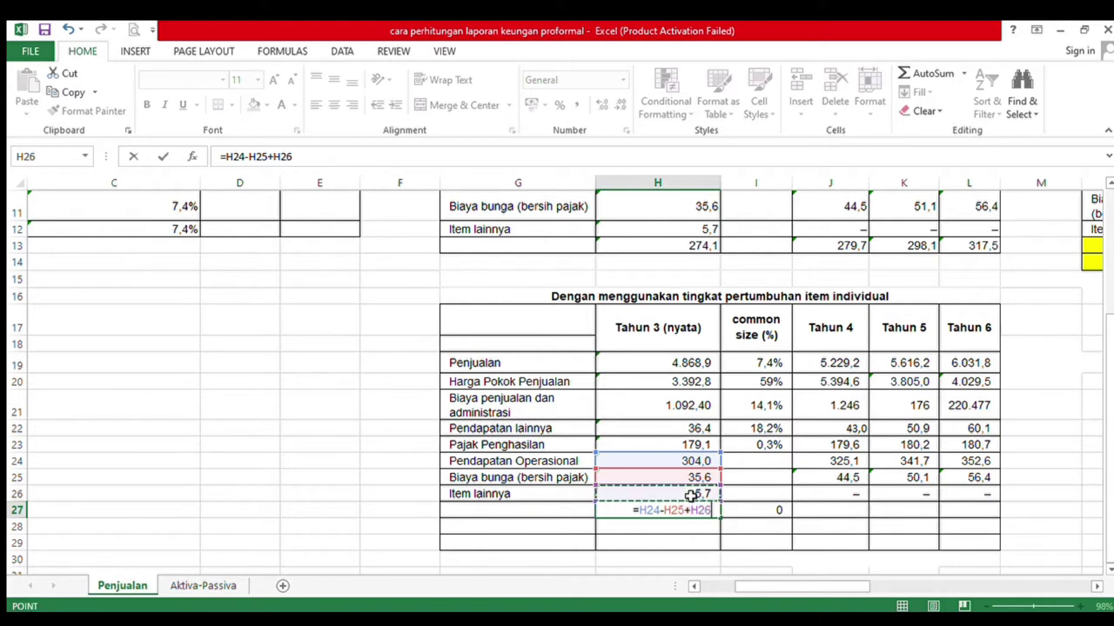
key(Return)
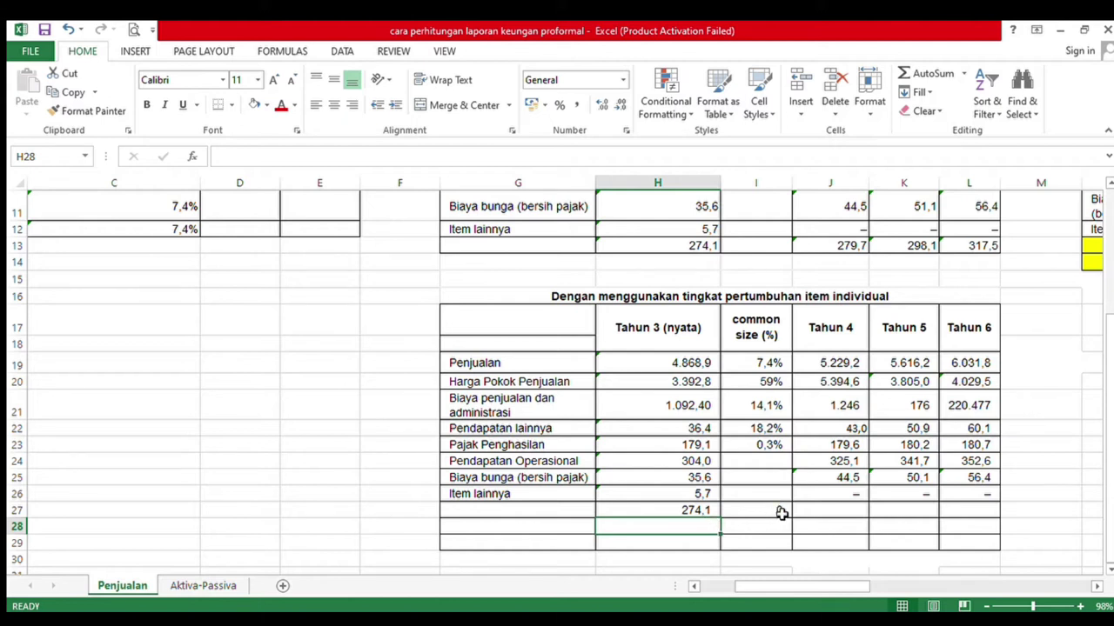
Try calculating the Tahun 4 total in J27 of the individual growth table with =K24-K25
click(841, 514)
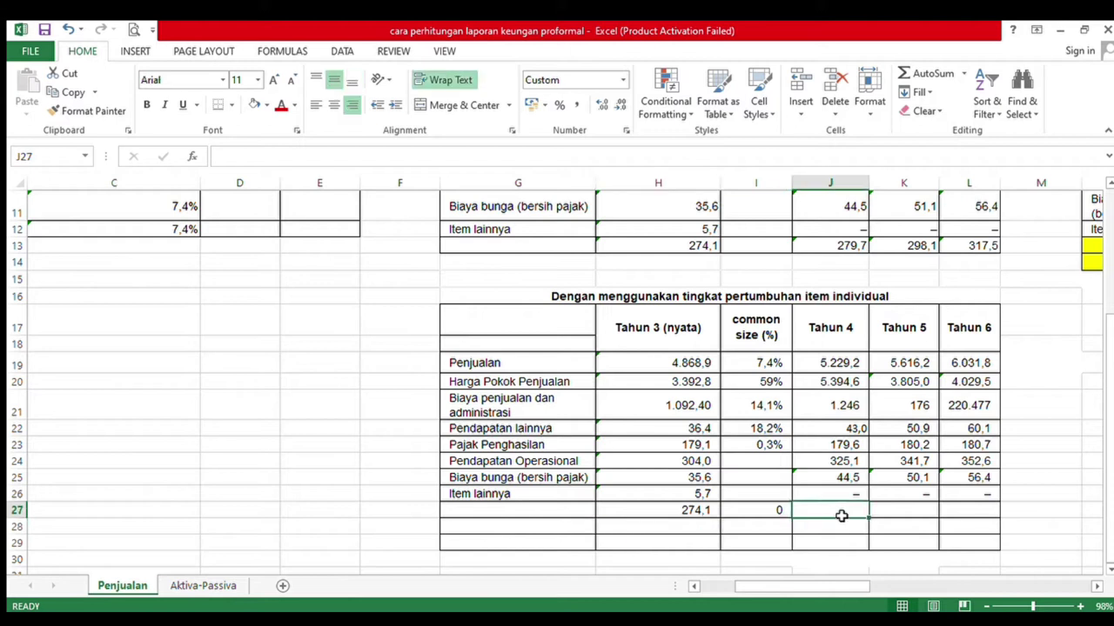
text(=)
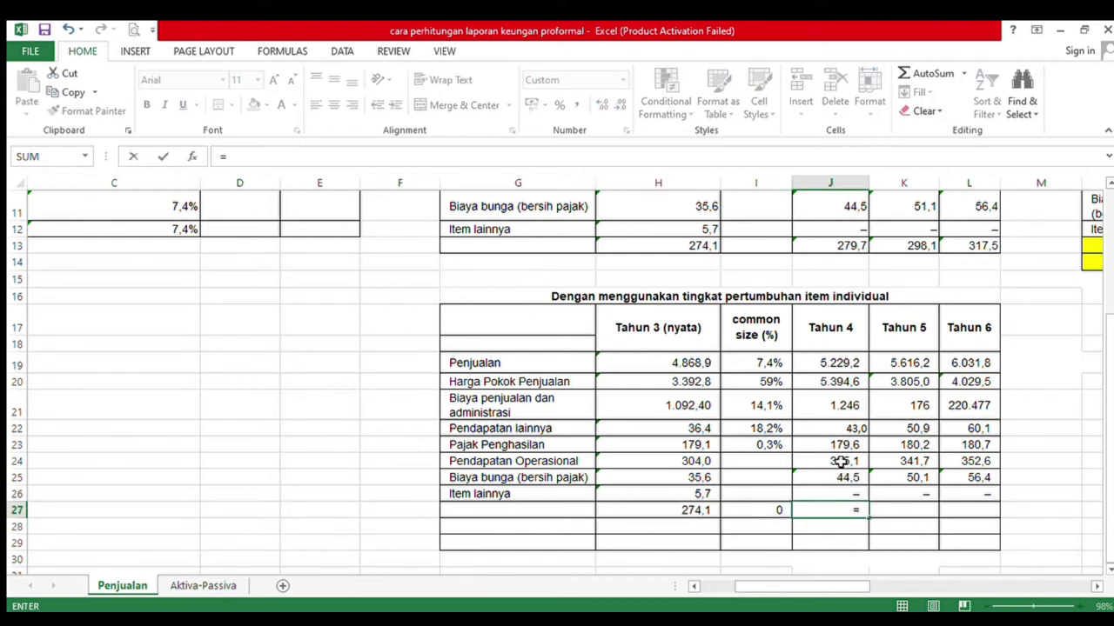
key(Right)
key(Right)
key(Right)
key(Right)
key(Right)
key(Right)
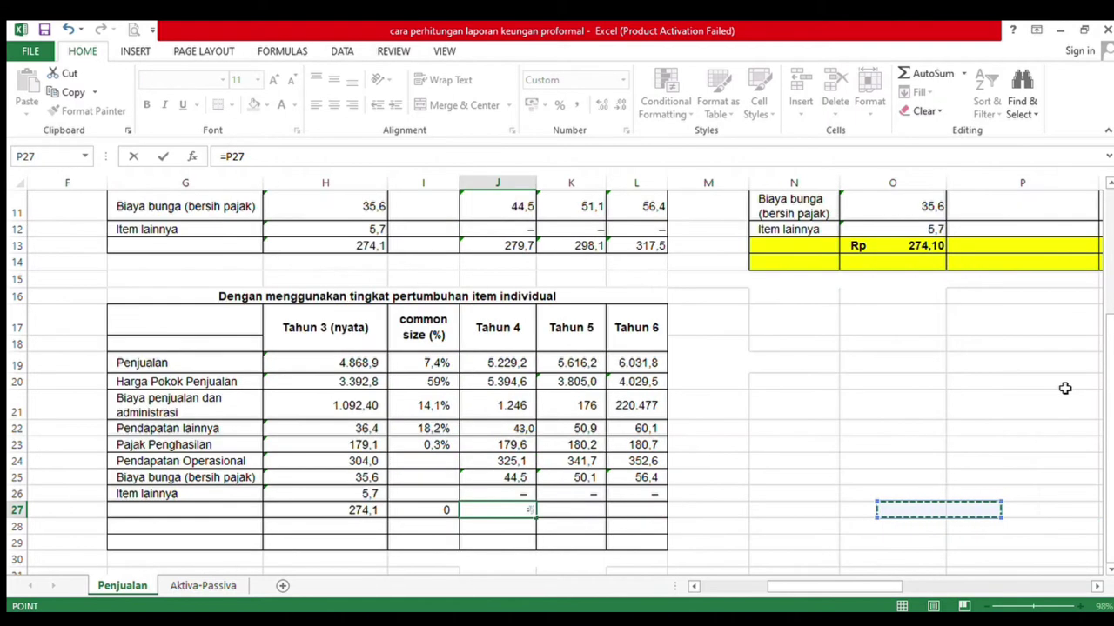
key(Up)
key(Up)
key(Up)
key(Up)
key(Up)
key(Up)
key(Up)
key(Up)
key(Up)
key(Up)
key(Up)
key(Up)
key(Up)
key(Up)
key(Up)
key(Up)
key(Up)
key(Up)
key(Up)
key(Up)
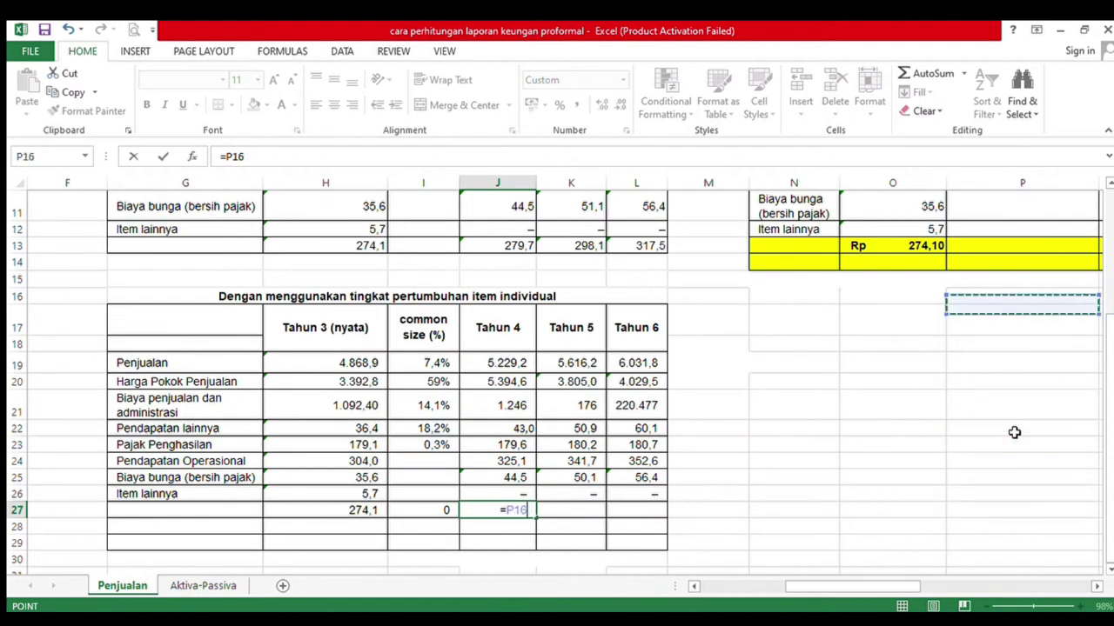
key(Up)
key(Up)
key(Up)
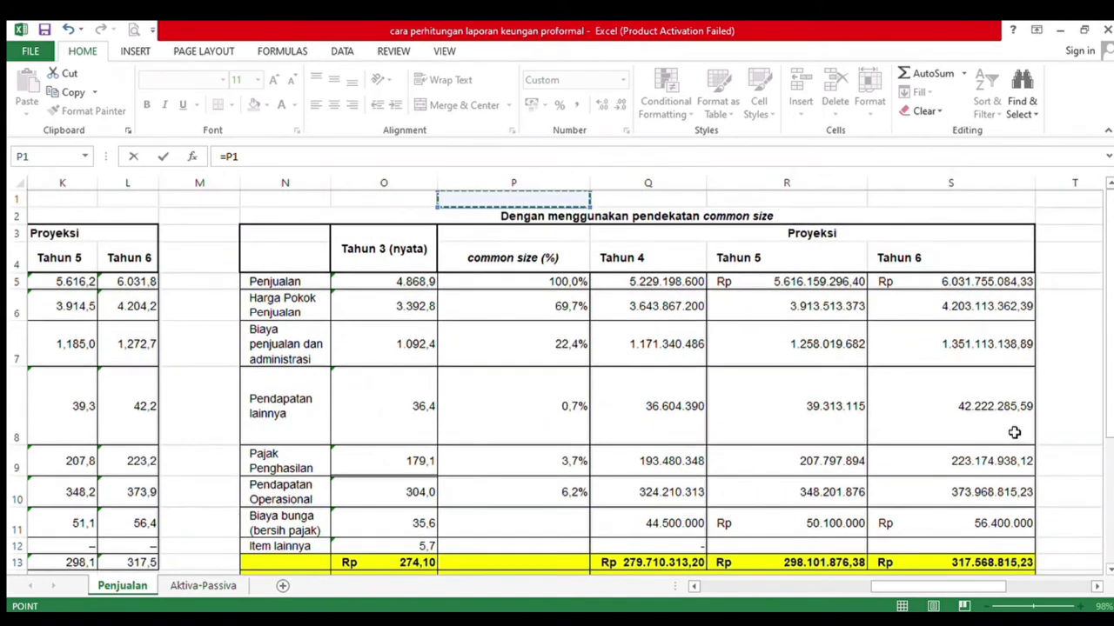
key(Down)
key(Down)
key(Down)
key(Down)
key(Down)
key(Down)
key(Down)
key(Down)
key(Down)
key(Down)
key(Down)
key(Down)
key(Down)
key(Down)
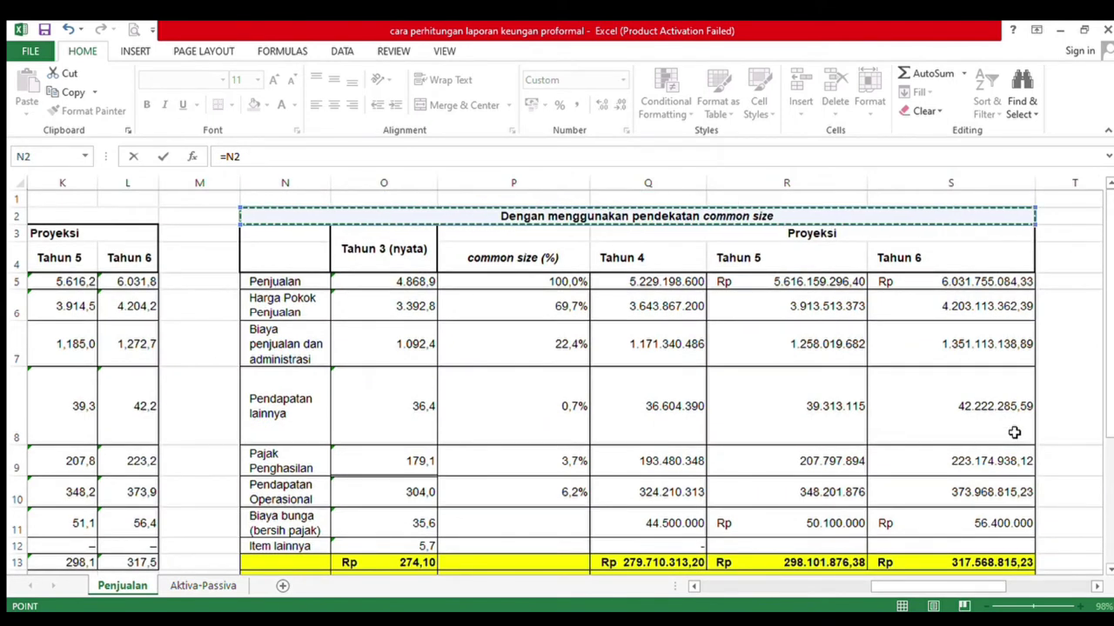
key(Down)
key(Down)
key(Down)
key(Down)
key(Down)
key(Down)
key(Left)
key(Left)
key(Left)
key(Left)
key(Left)
key(Left)
key(Left)
key(Left)
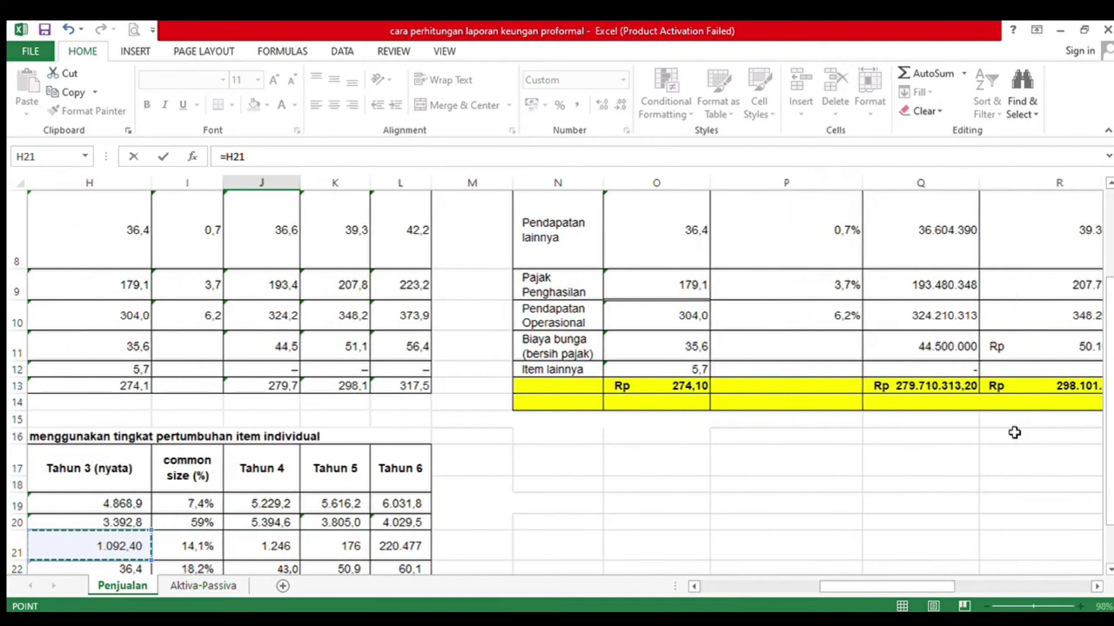
key(Down)
key(Down)
key(Down)
key(Down)
key(Down)
key(Down)
key(Down)
key(Down)
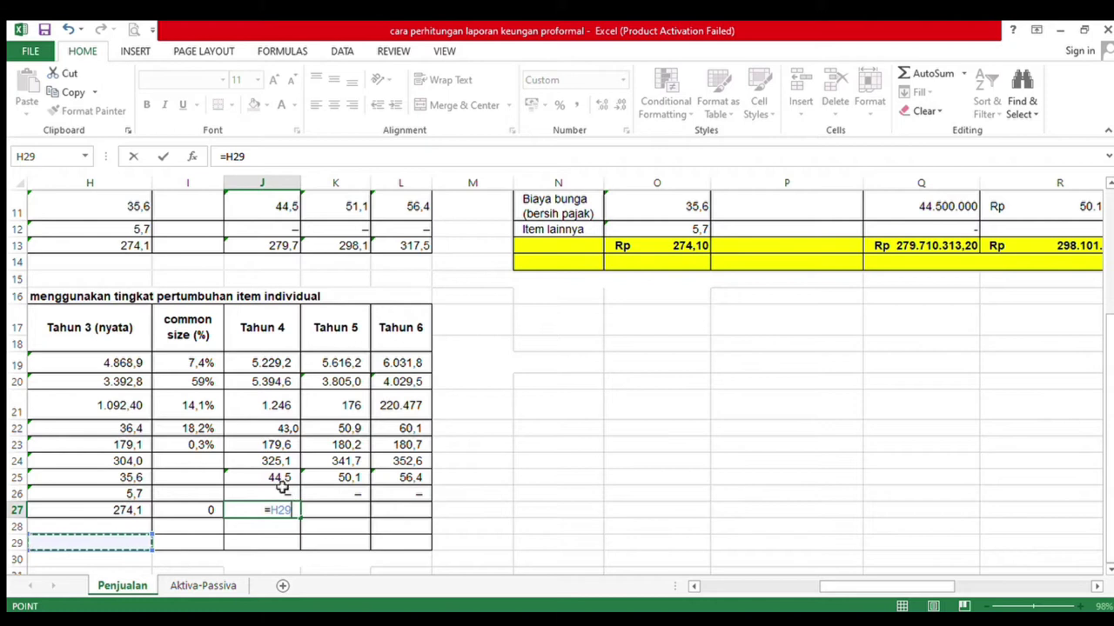
key(Left)
key(Left)
key(Left)
key(Left)
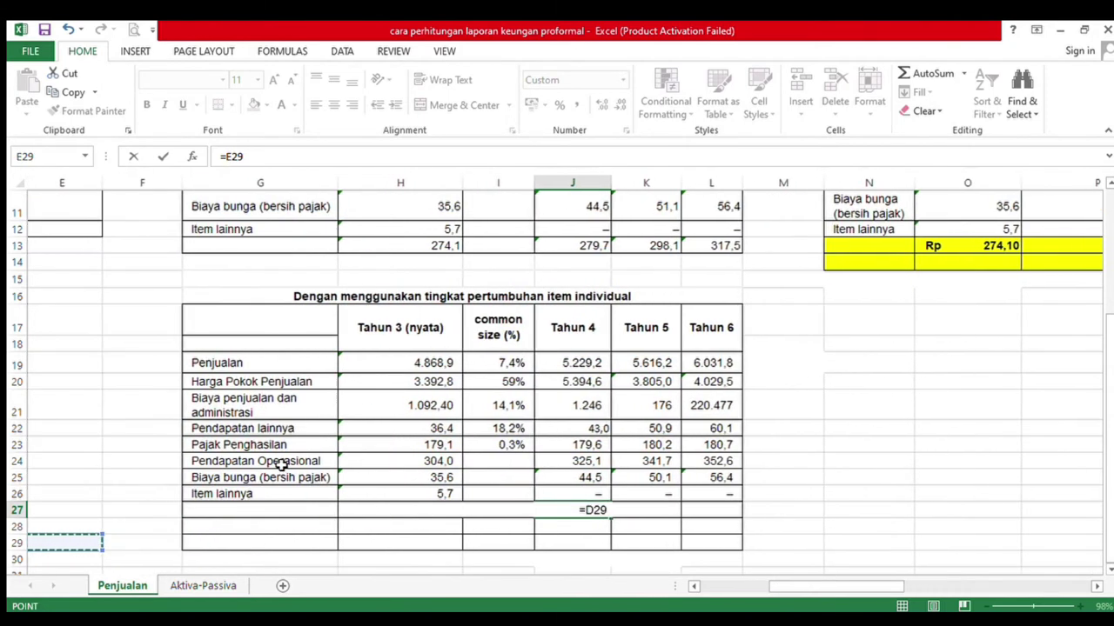
click(740, 465)
text(-)
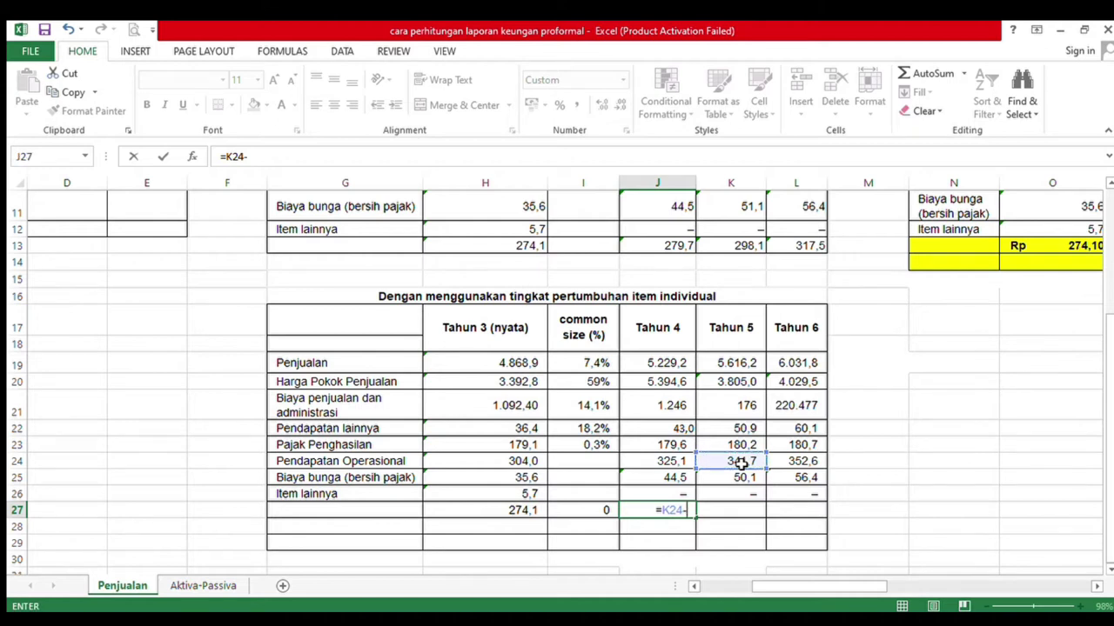
click(740, 478)
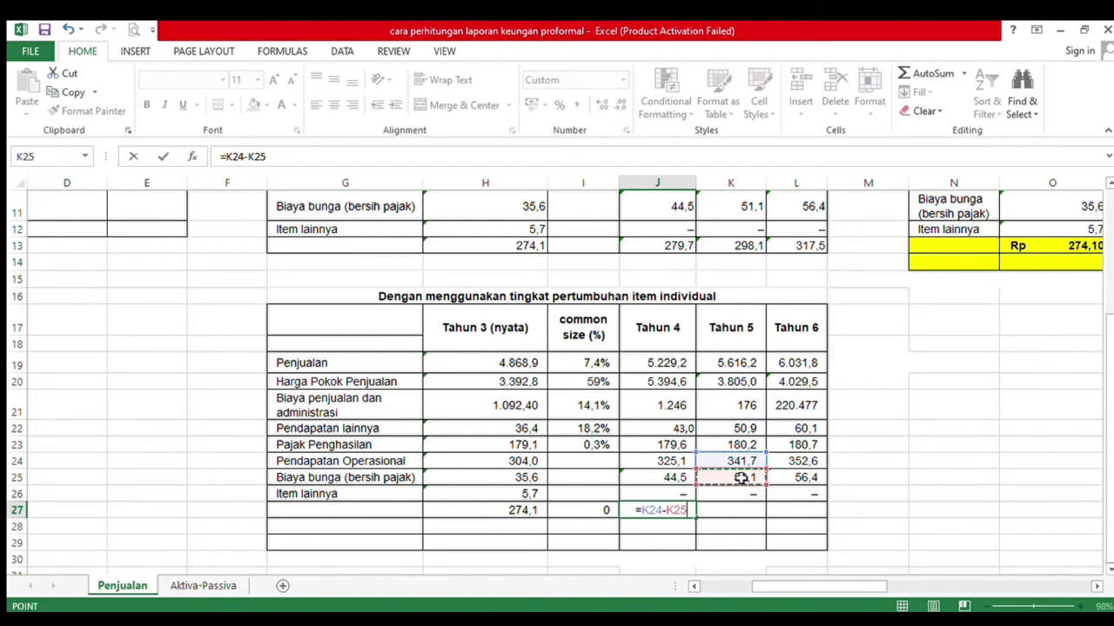
key(Return)
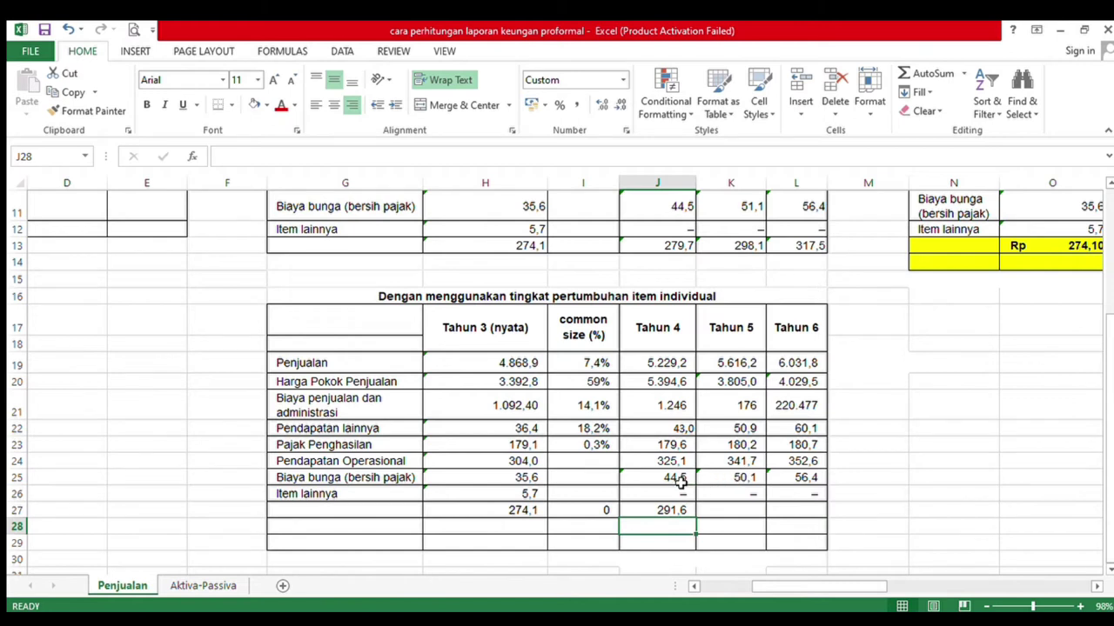
Replace the Tahun 4 total formula in J27 with Pendapatan Operasional minus Biaya bunga, =J24-J25
click(685, 513)
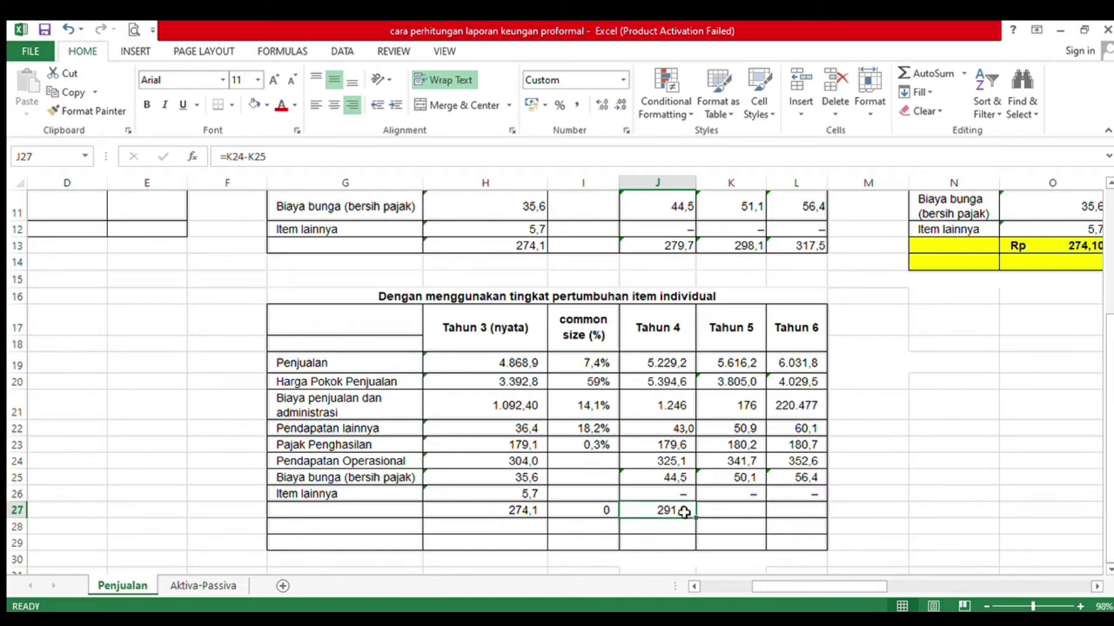
text(=)
click(663, 463)
text(-)
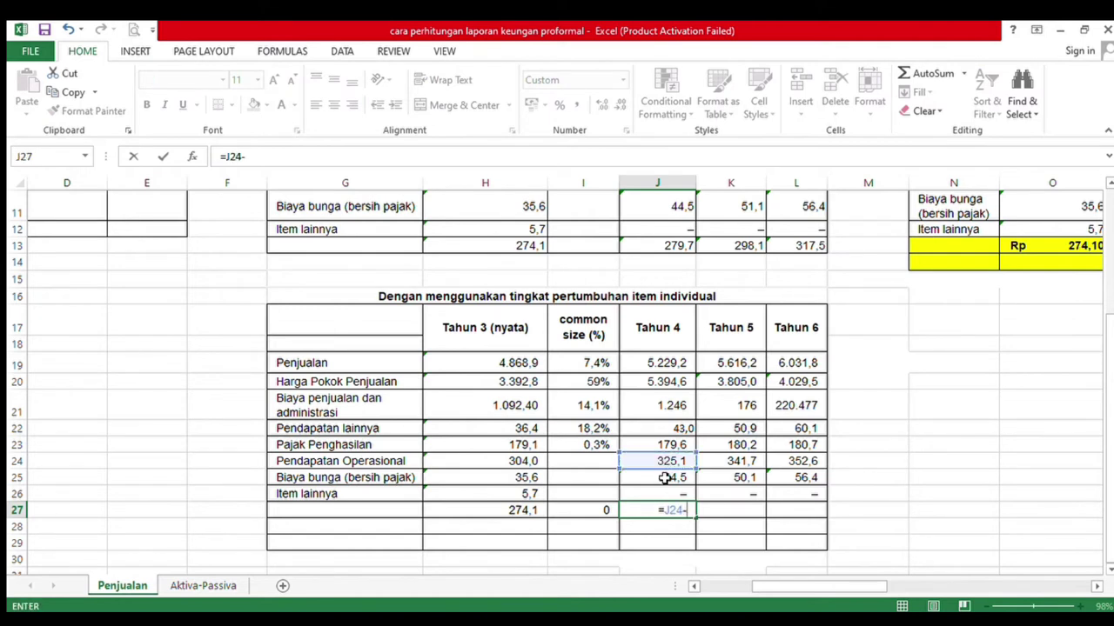
click(664, 477)
key(Return)
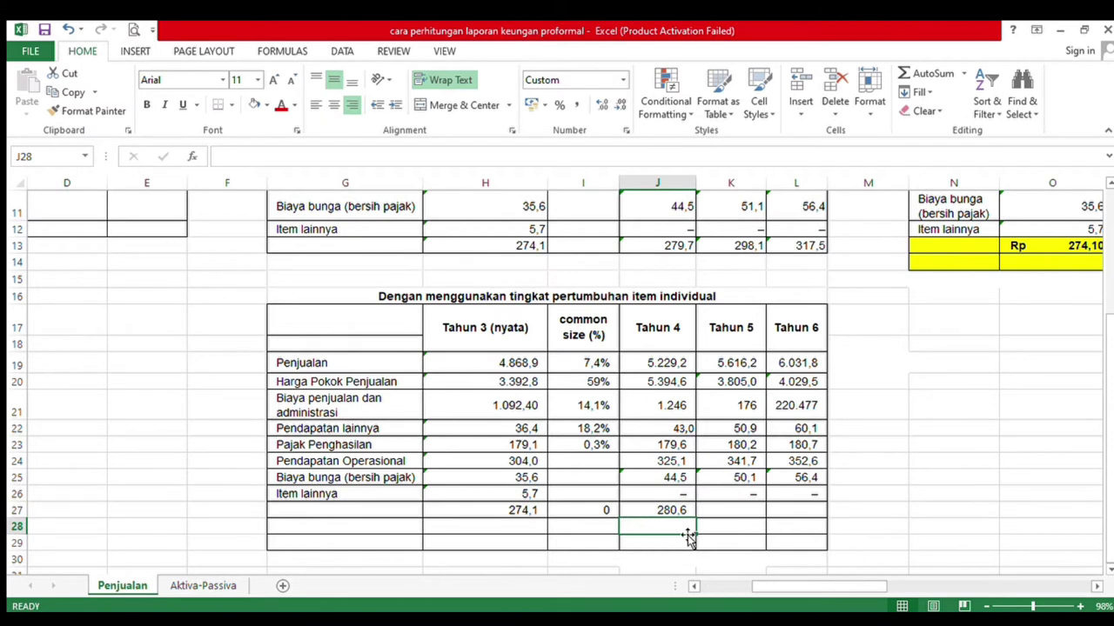
Calculate the Tahun 5 total in K27 as Pendapatan Operasional minus Biaya bunga with =K24-K25
click(731, 512)
text(=)
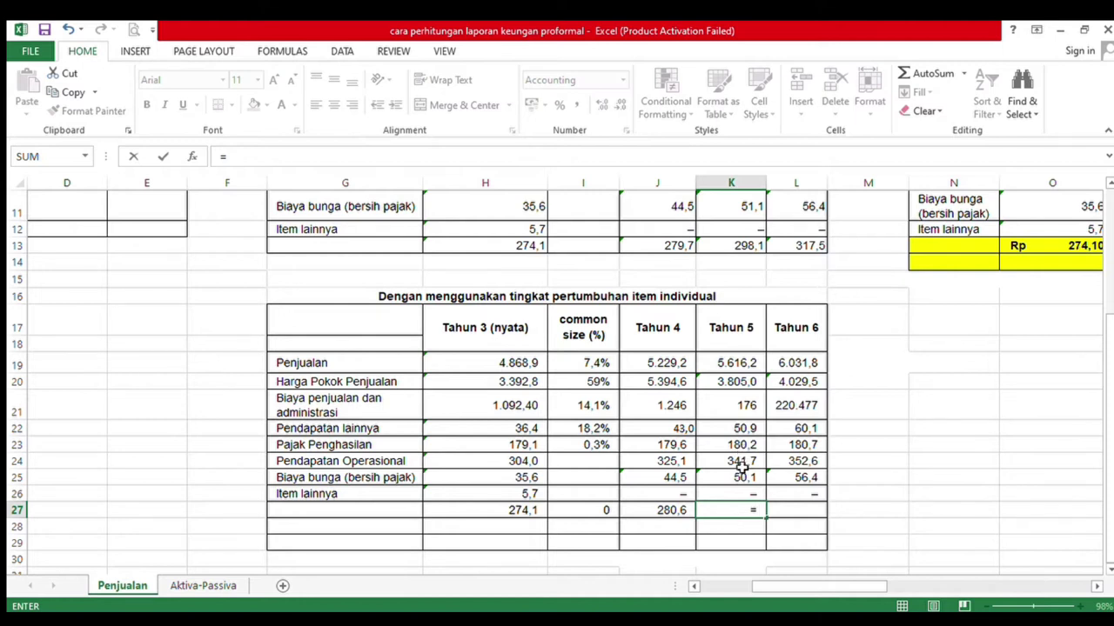
click(739, 462)
text(-)
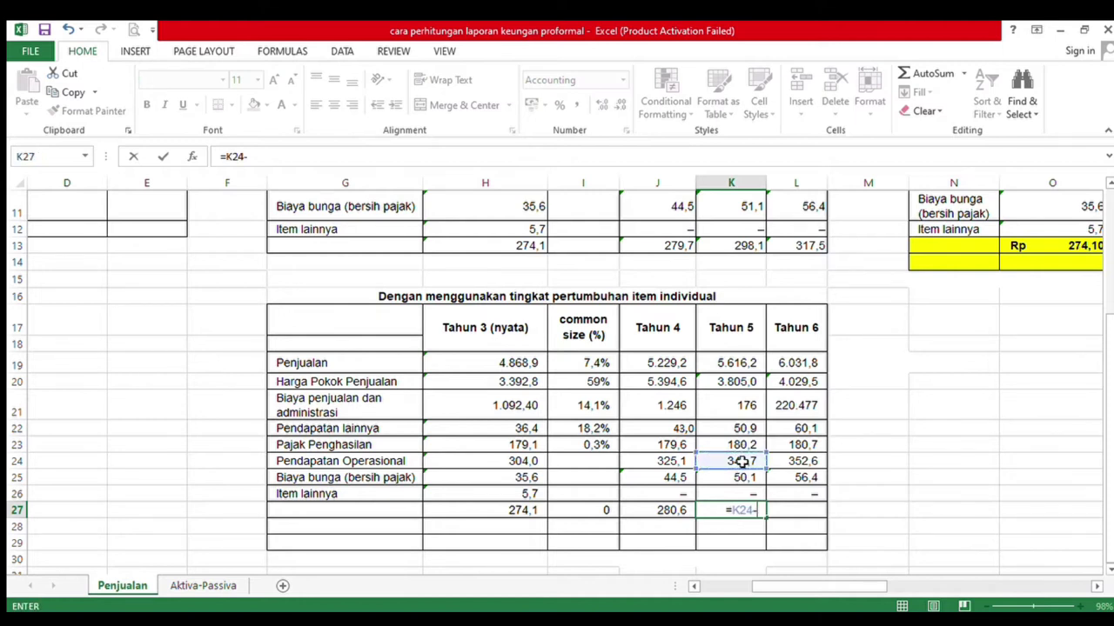
click(737, 481)
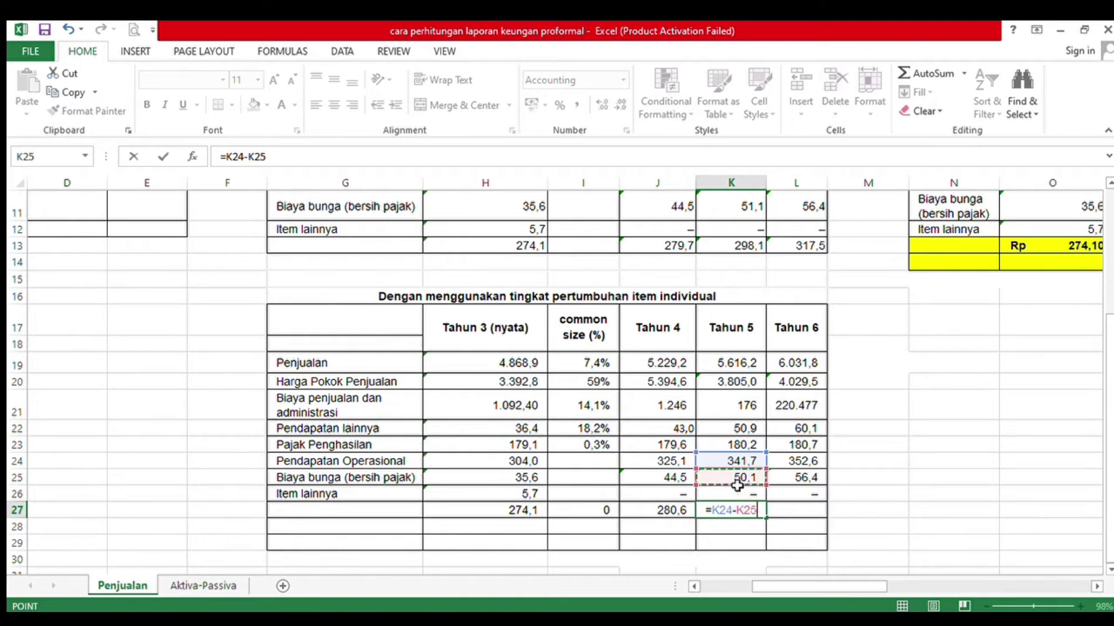
key(Return)
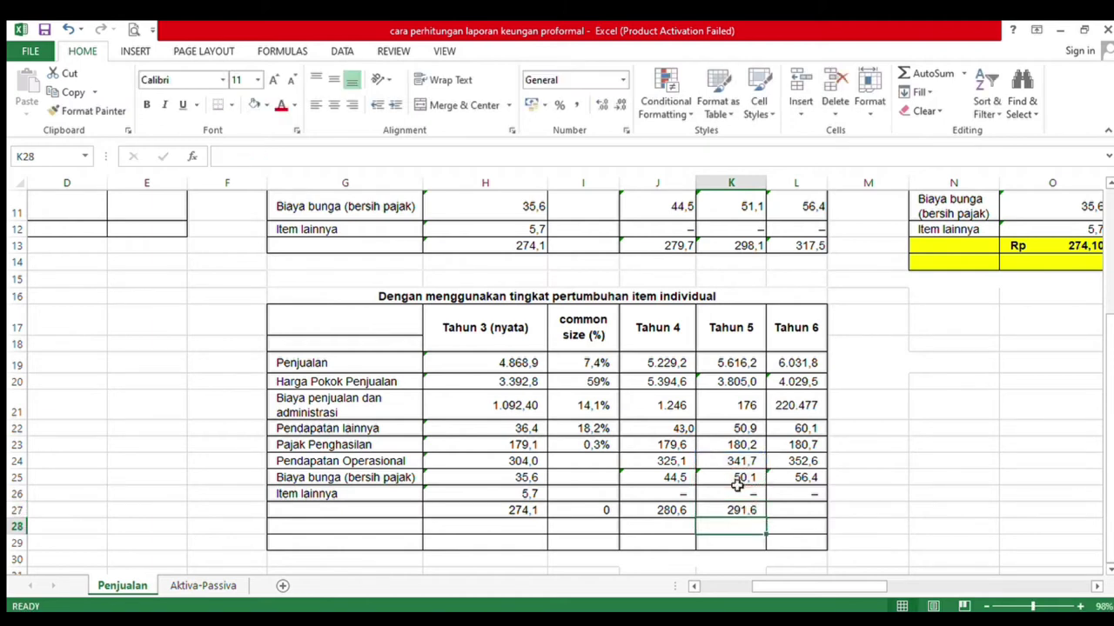
Start the Tahun 6 total formula in L27 of the individual growth table
click(788, 509)
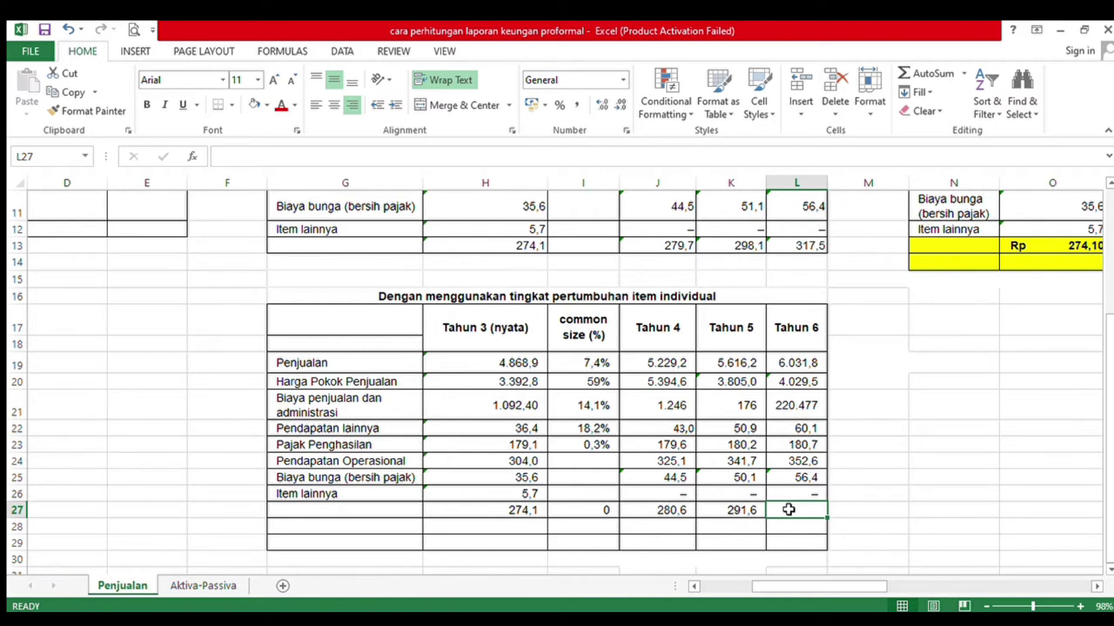
text(=)
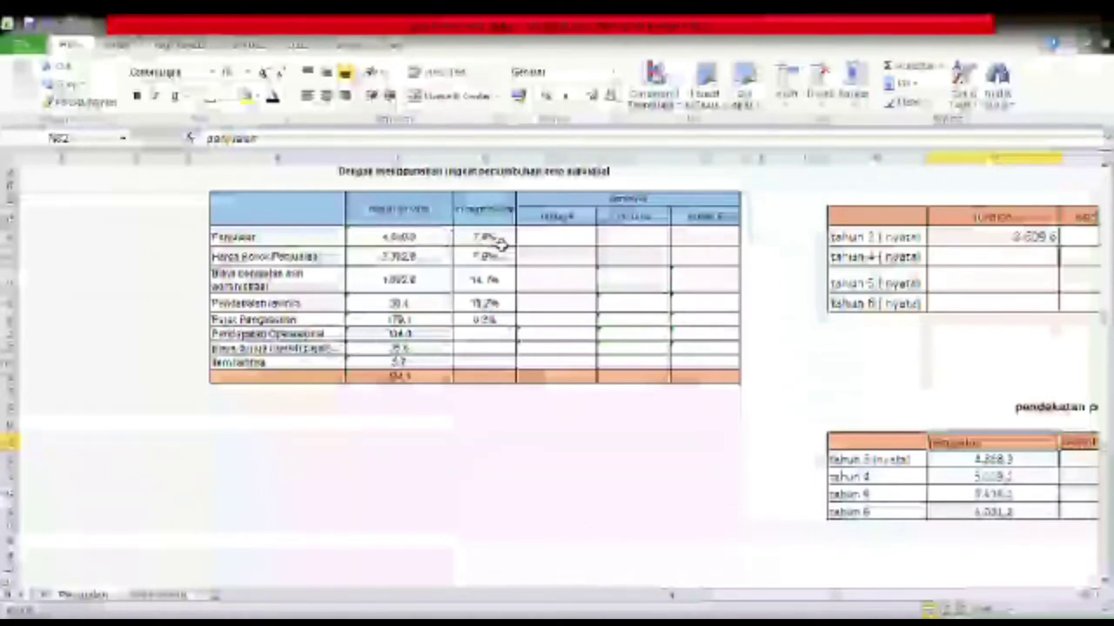
Make the hidden Tahun 4 projections in H20:H24, from Penjualan to Pajak Penghasilan, readable with a dark font colour
click(535, 244)
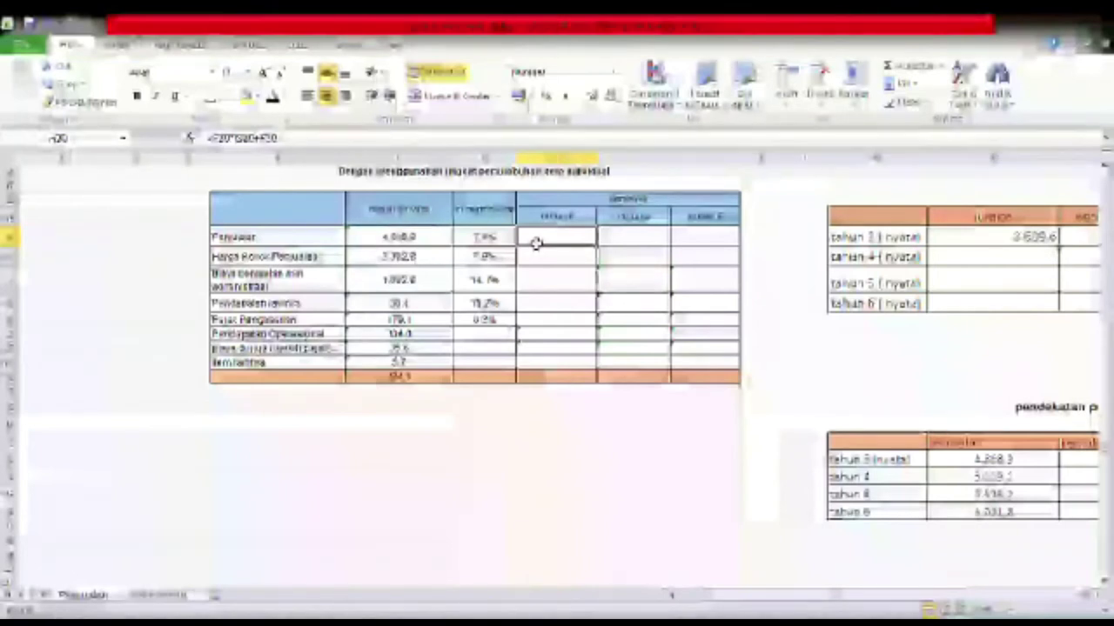
click(272, 97)
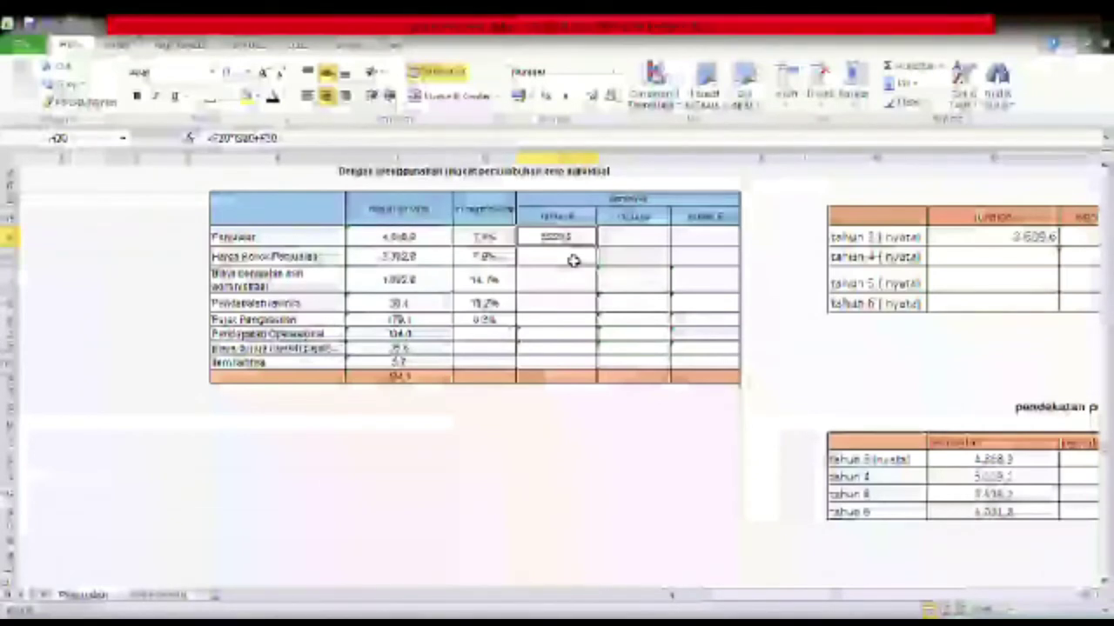
drag(570, 279, 589, 325)
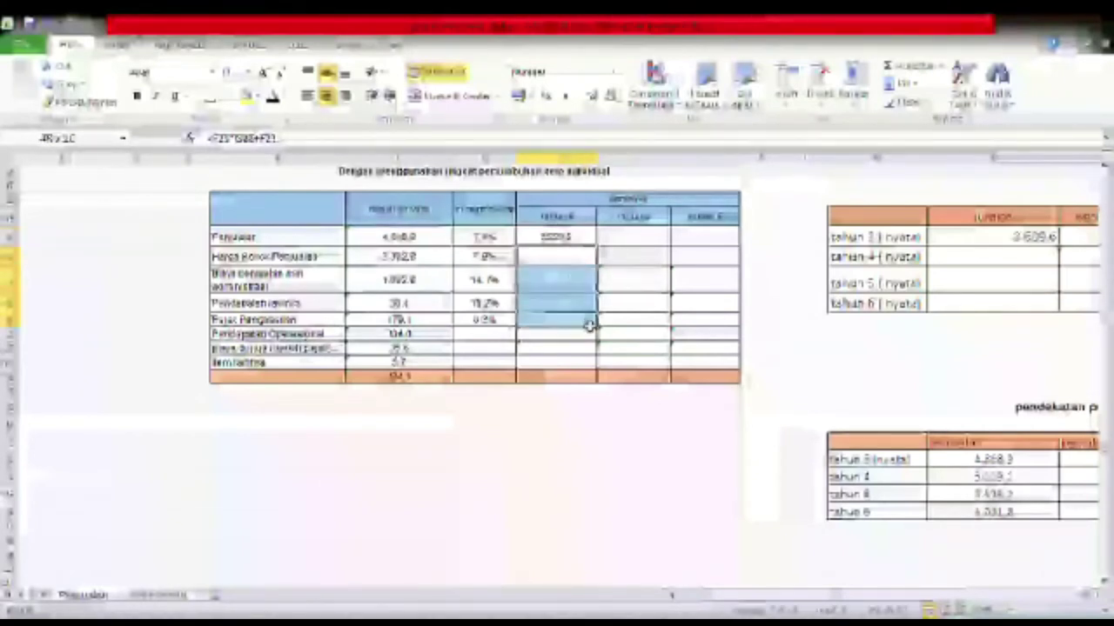
click(589, 324)
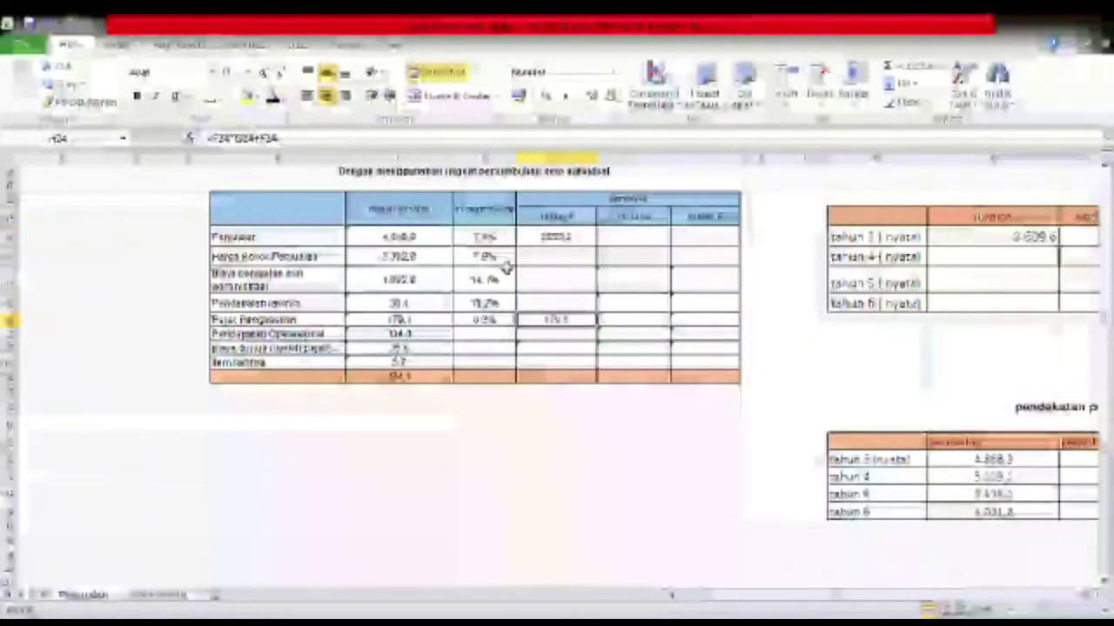
drag(539, 263, 544, 321)
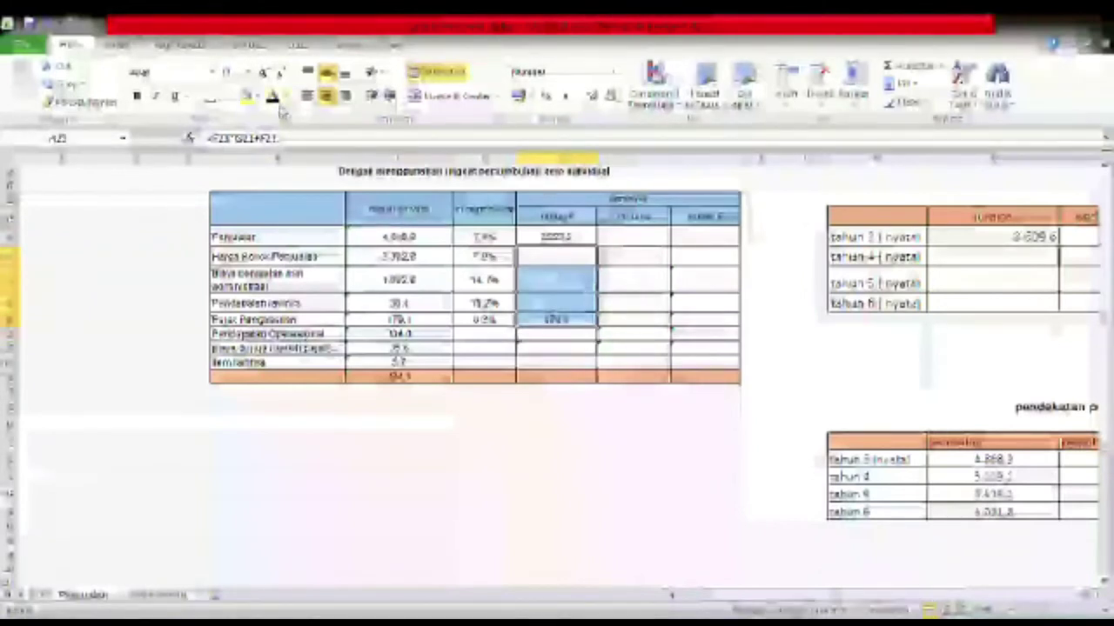
key(ctrl+d)
click(747, 287)
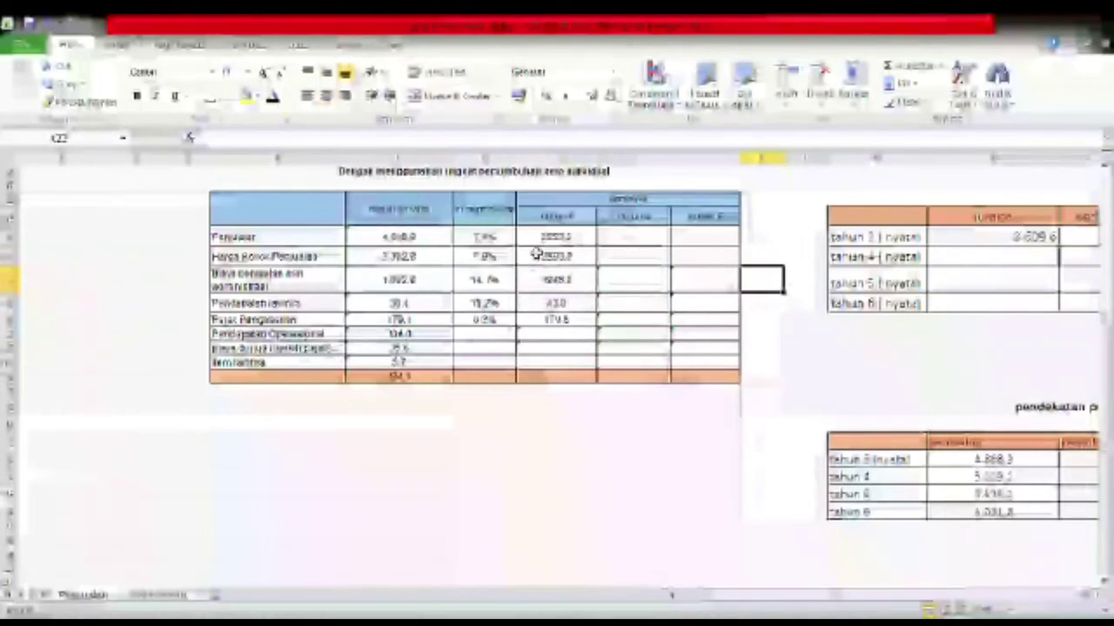
Check the Tahun 4 Penjualan and its growth rate, and make the hidden Tahun 5 Penjualan in I20 readable with a dark font colour
click(631, 242)
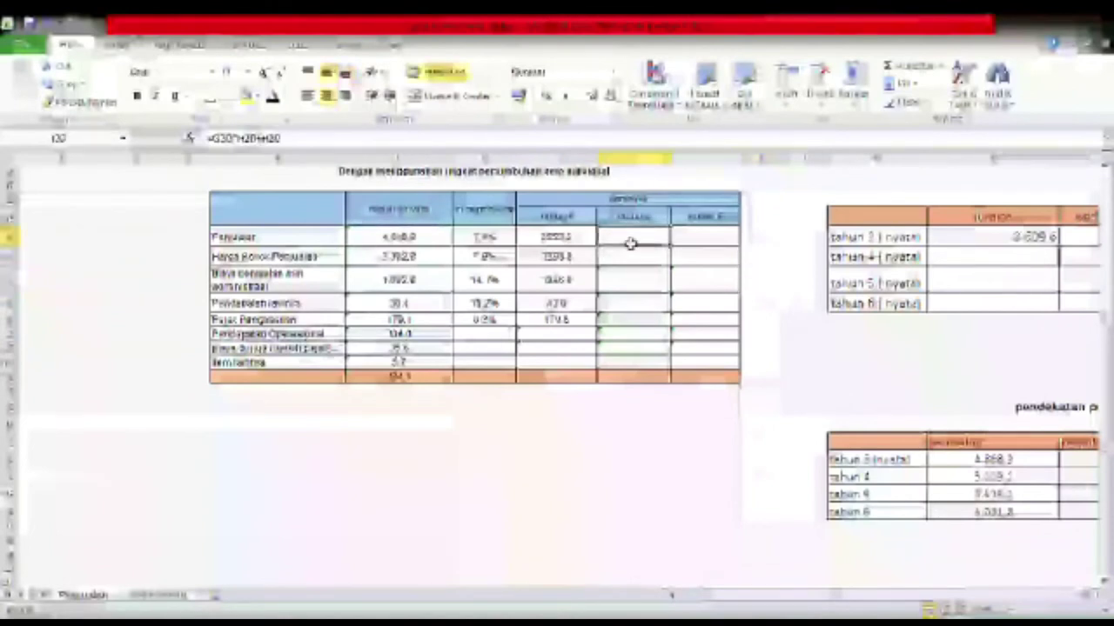
click(558, 241)
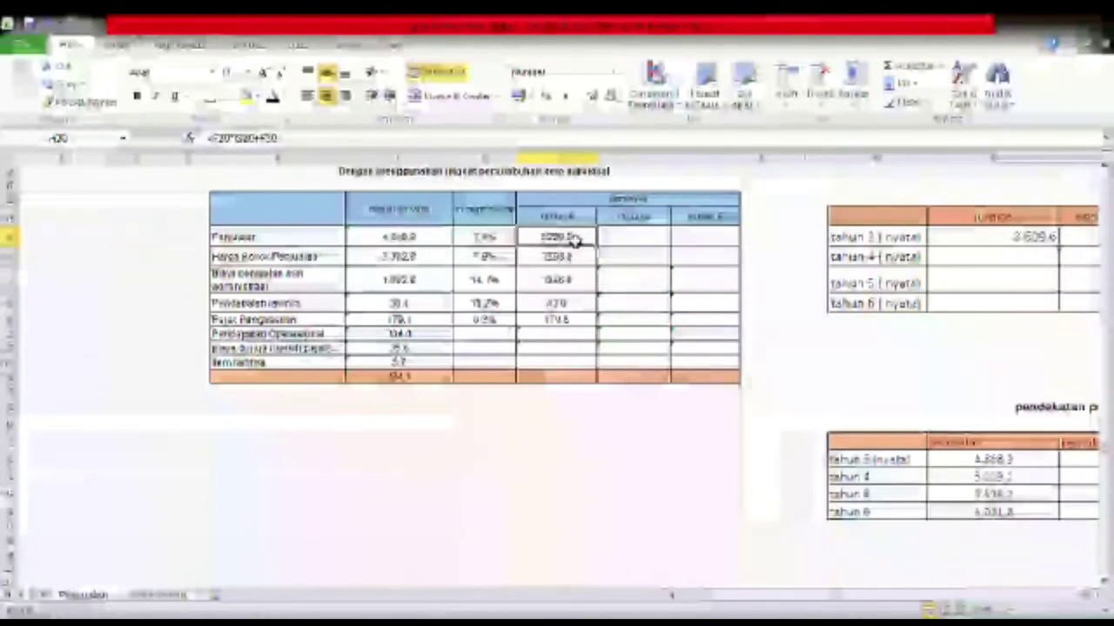
click(504, 239)
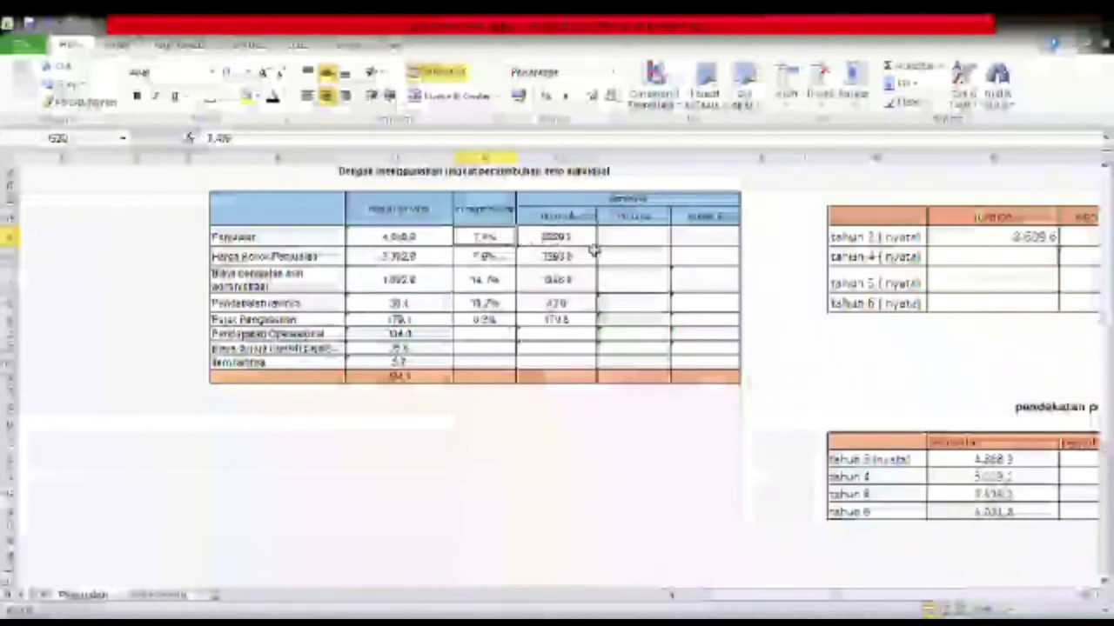
click(622, 244)
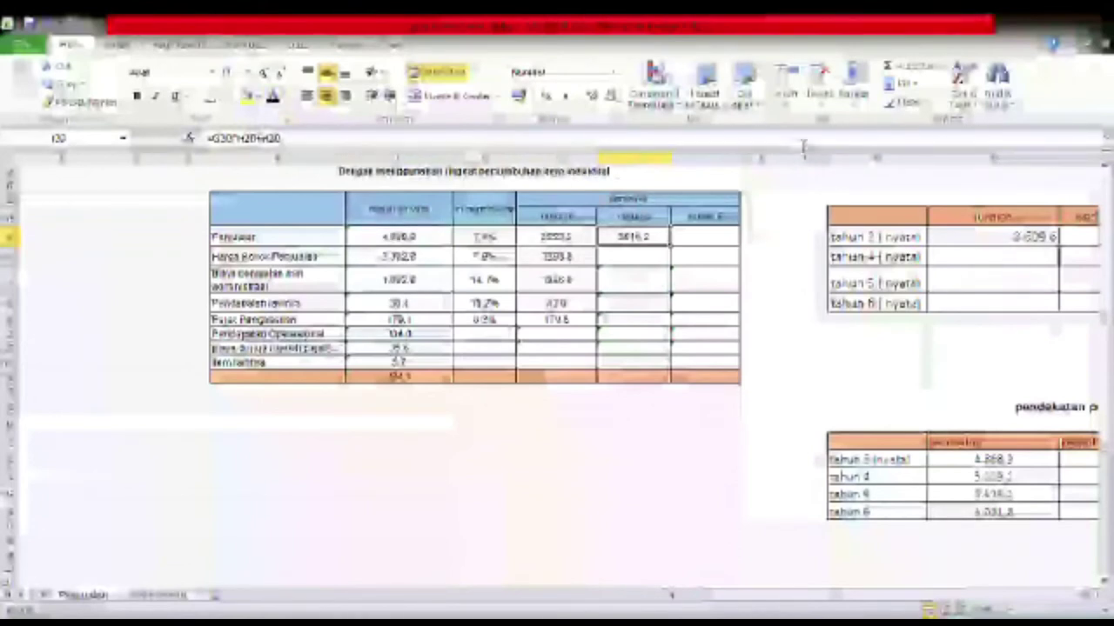
Check the Harga Pokok Penjualan growth rate and make its hidden Tahun 5 projection in I21 readable with a dark font colour
click(645, 263)
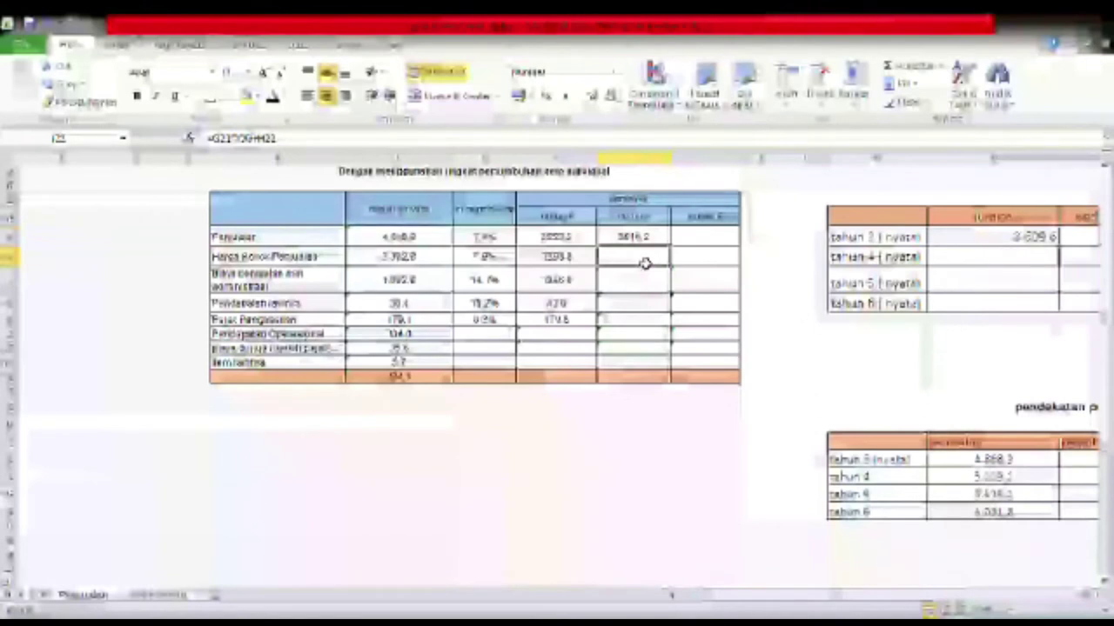
click(510, 258)
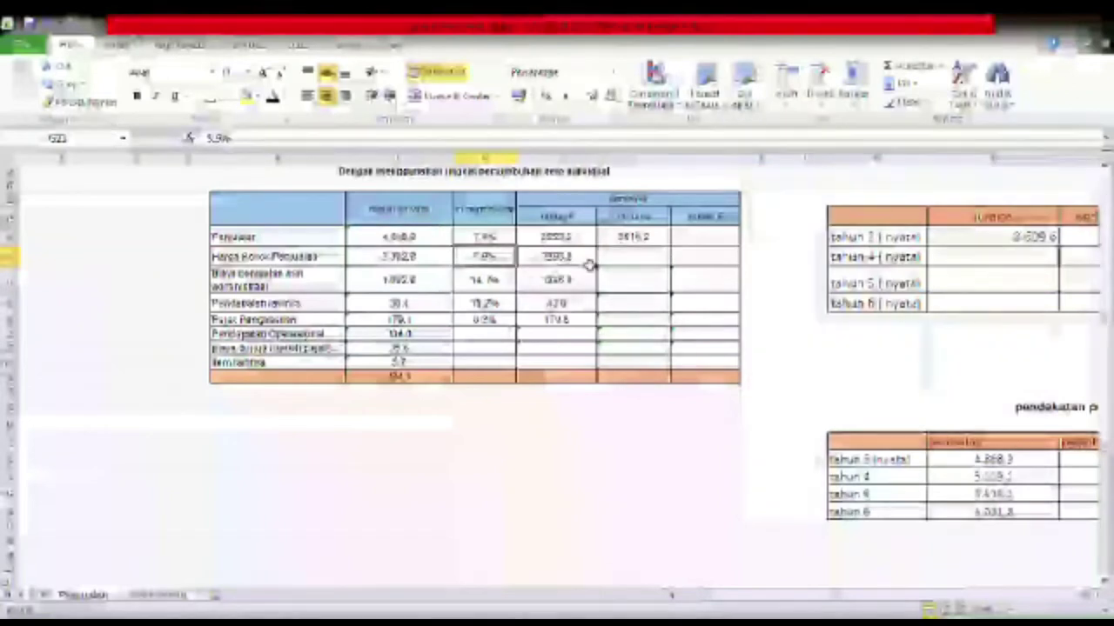
click(639, 240)
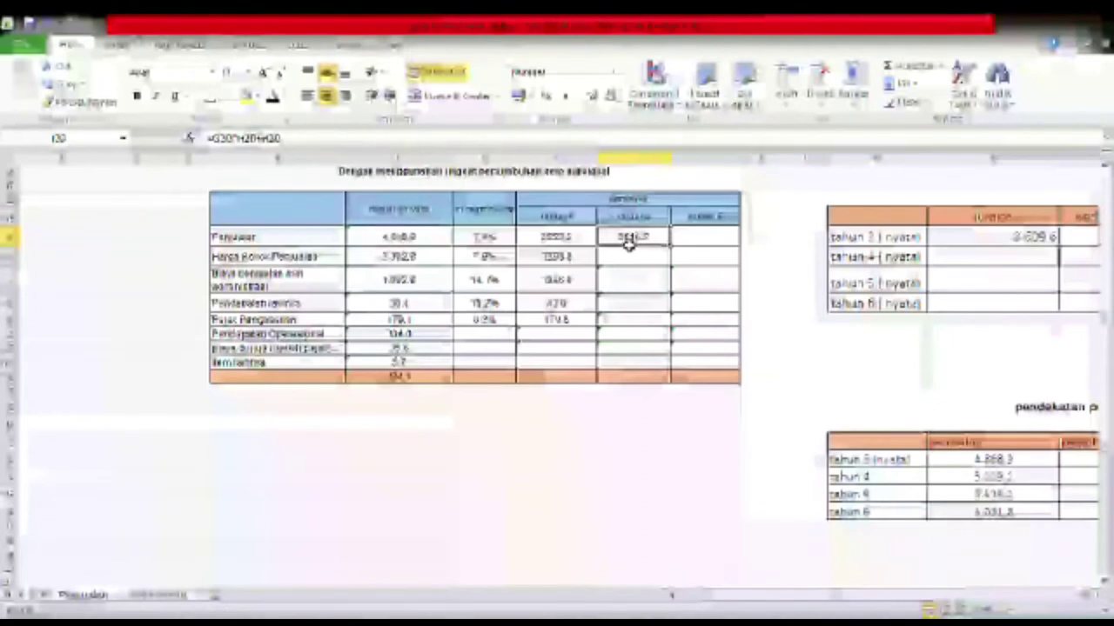
click(626, 258)
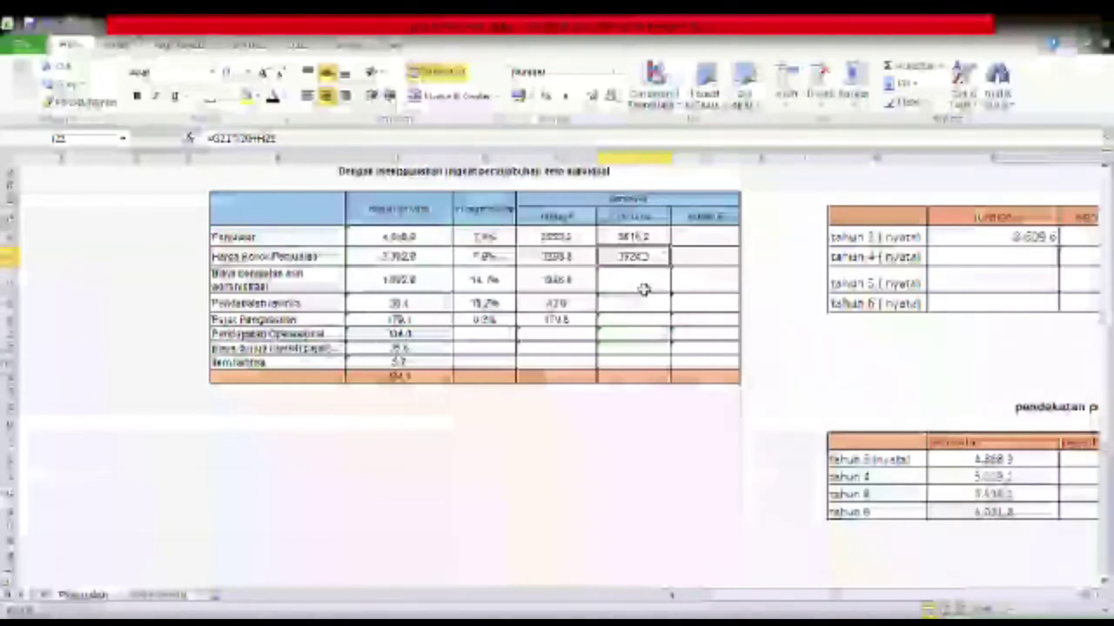
Make the hidden Tahun 5 projections in I22:I24 and the Tahun 6 Penjualan in J20 readable with a dark font colour
drag(644, 289, 653, 321)
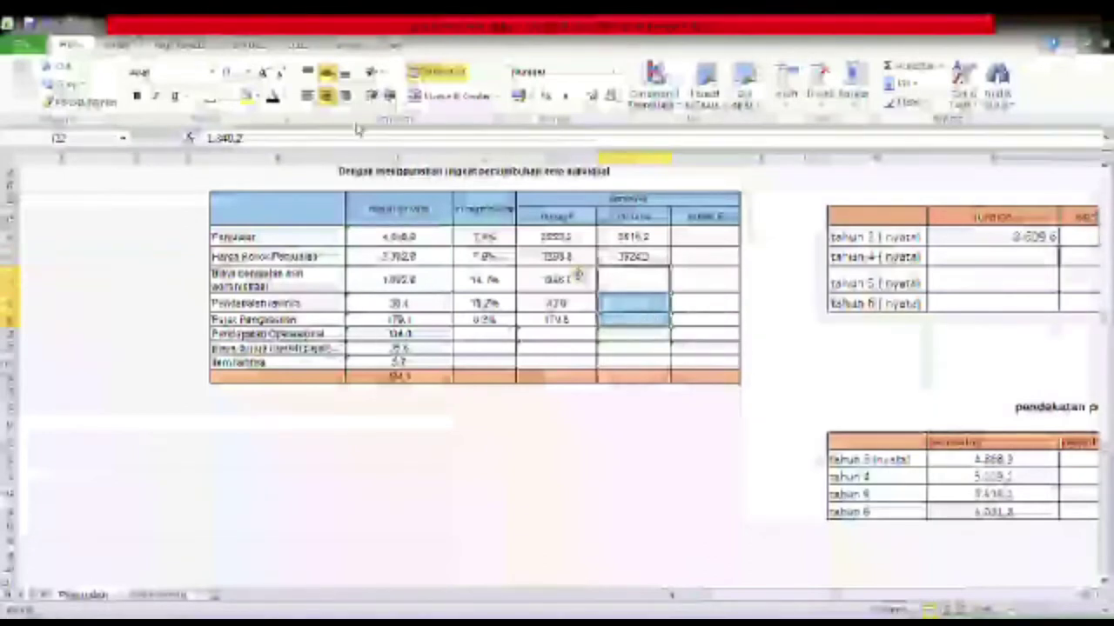
click(272, 99)
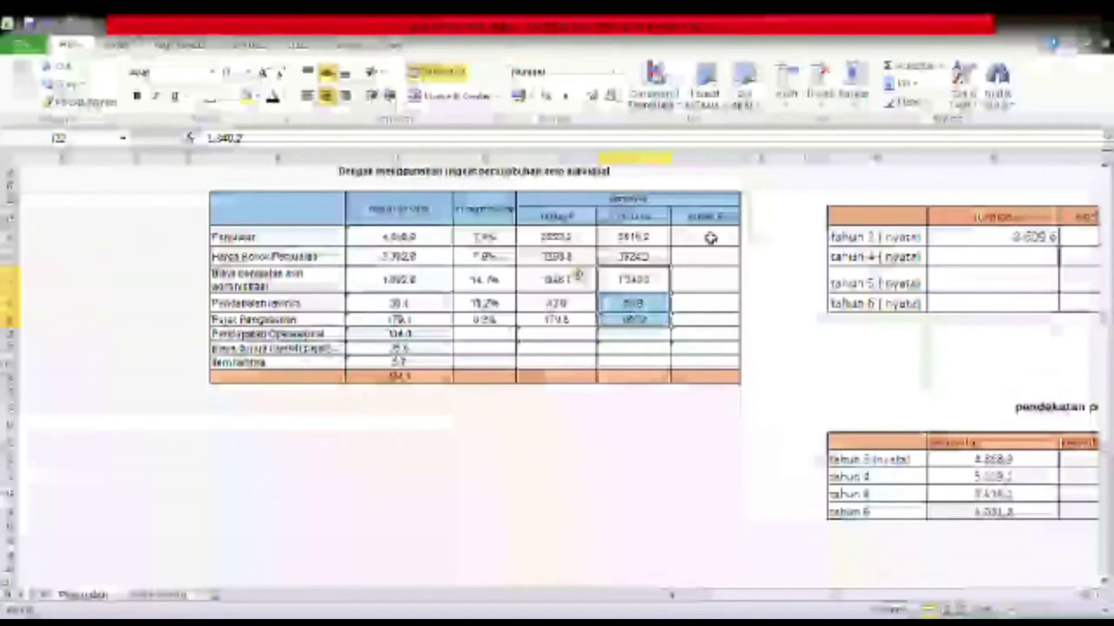
click(710, 237)
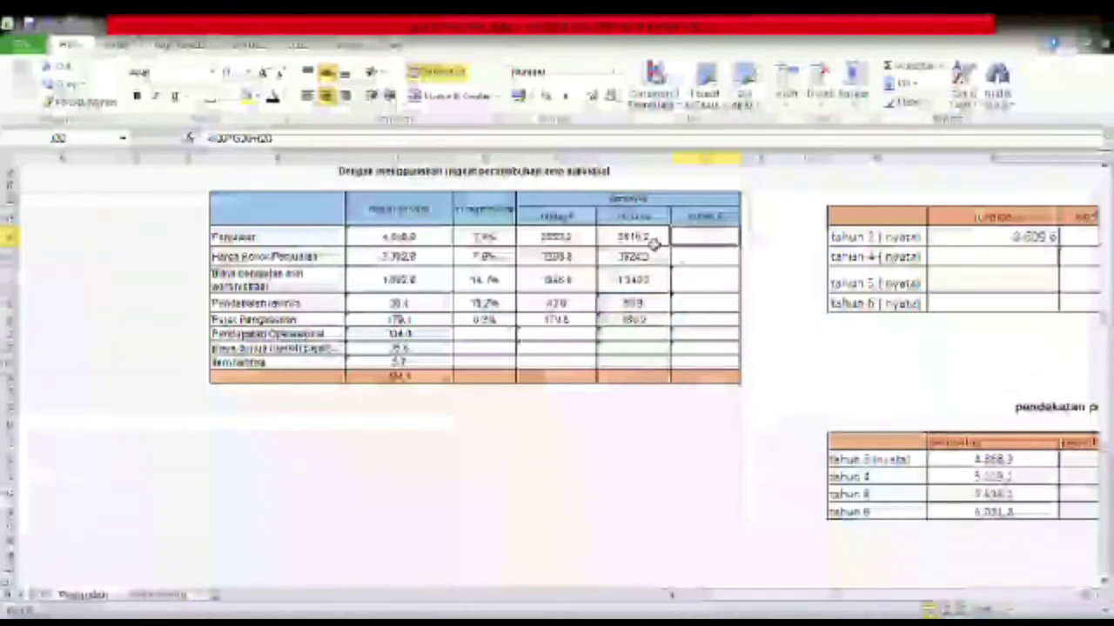
click(654, 244)
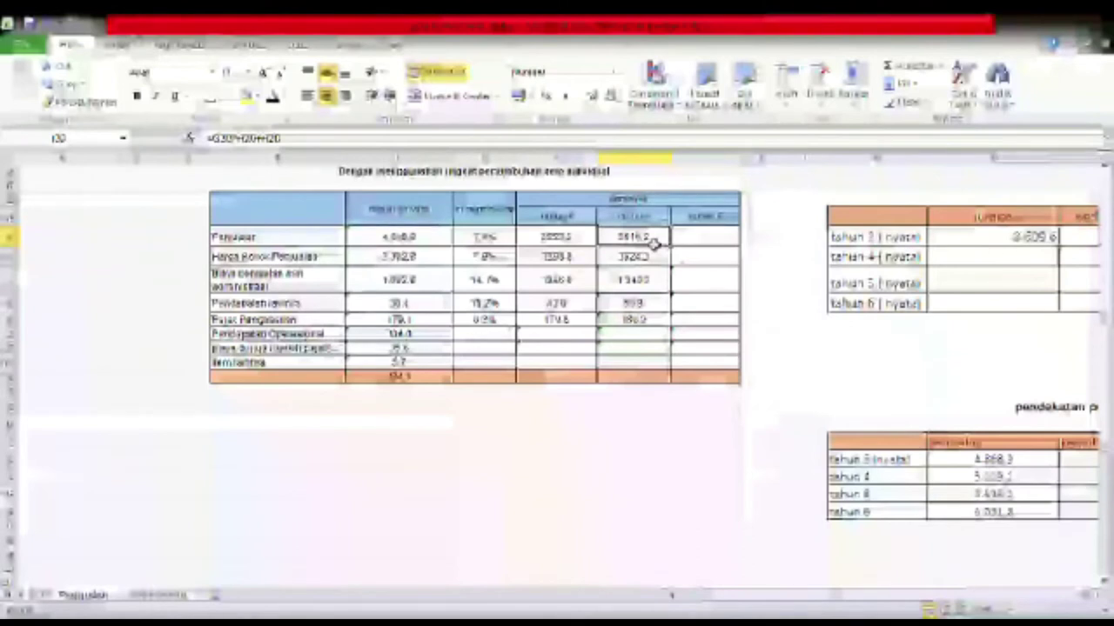
click(491, 237)
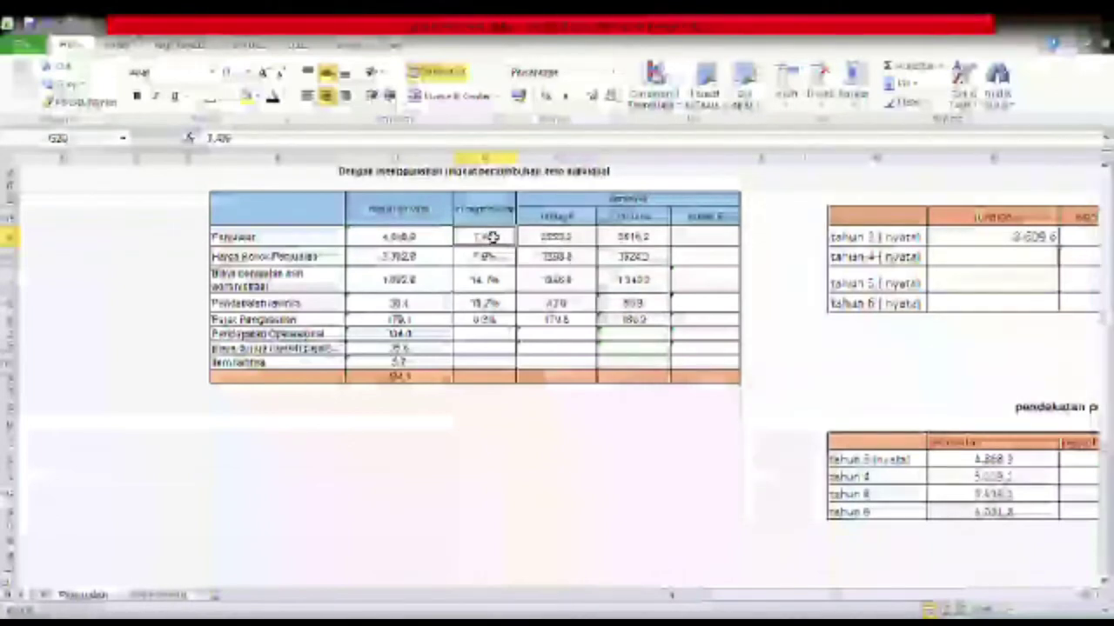
click(646, 236)
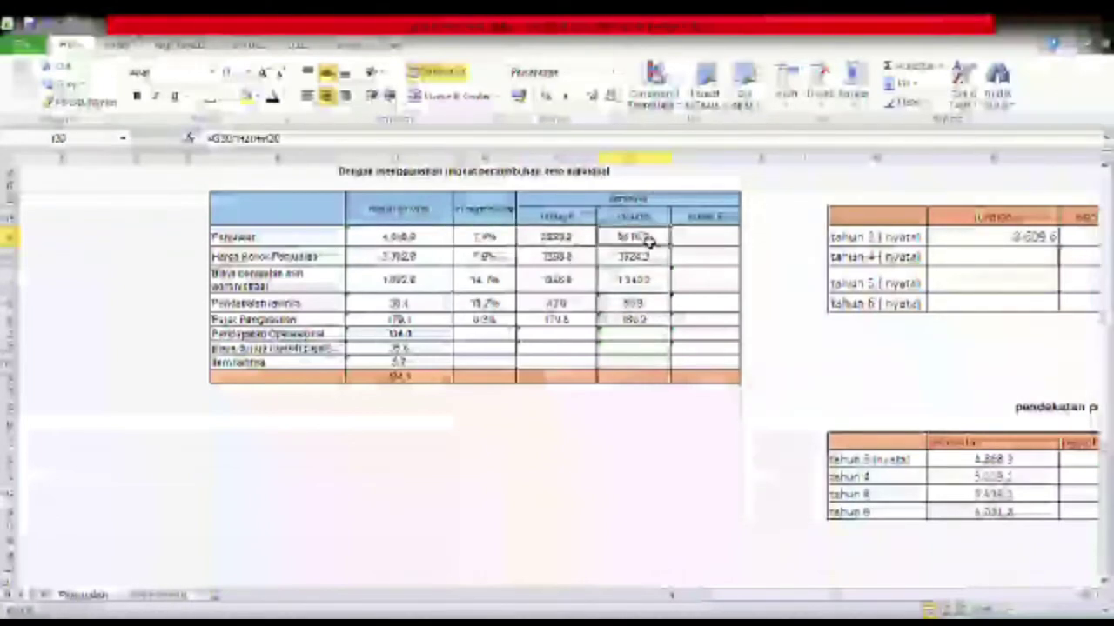
click(685, 241)
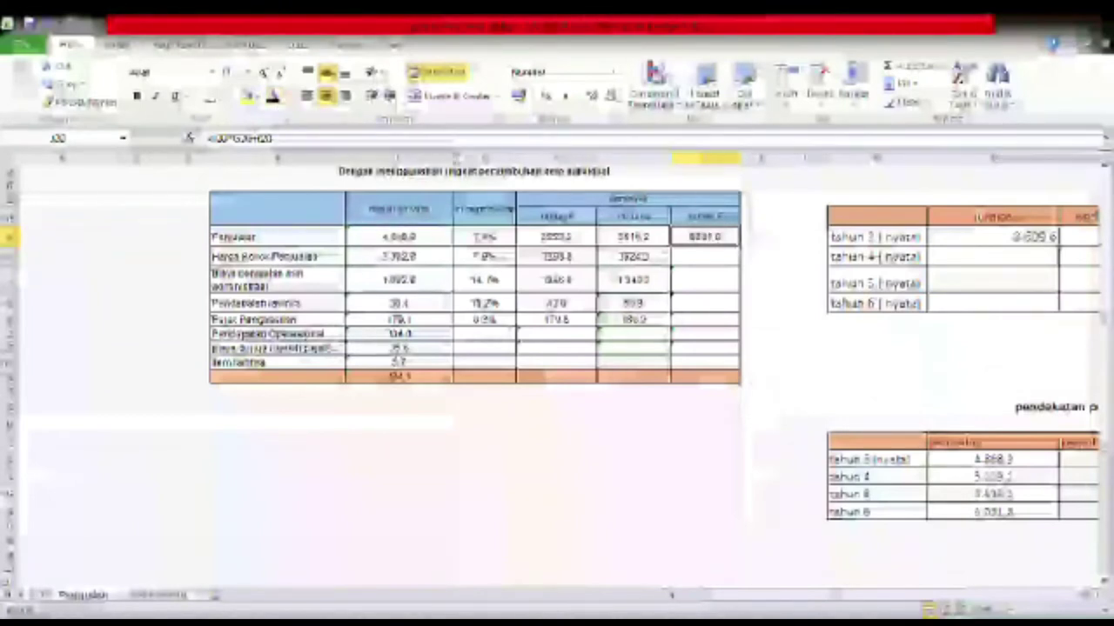
Check the Harga Pokok Penjualan growth rate and make the hidden Tahun 6 projections in J21:J24 readable with a dark font colour
click(710, 261)
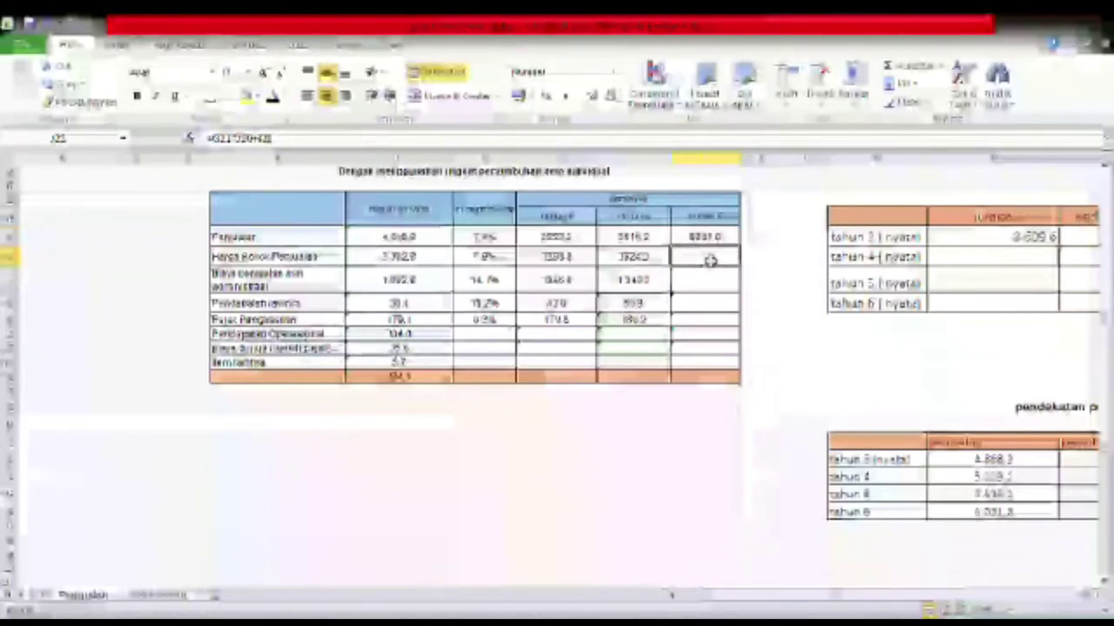
click(500, 261)
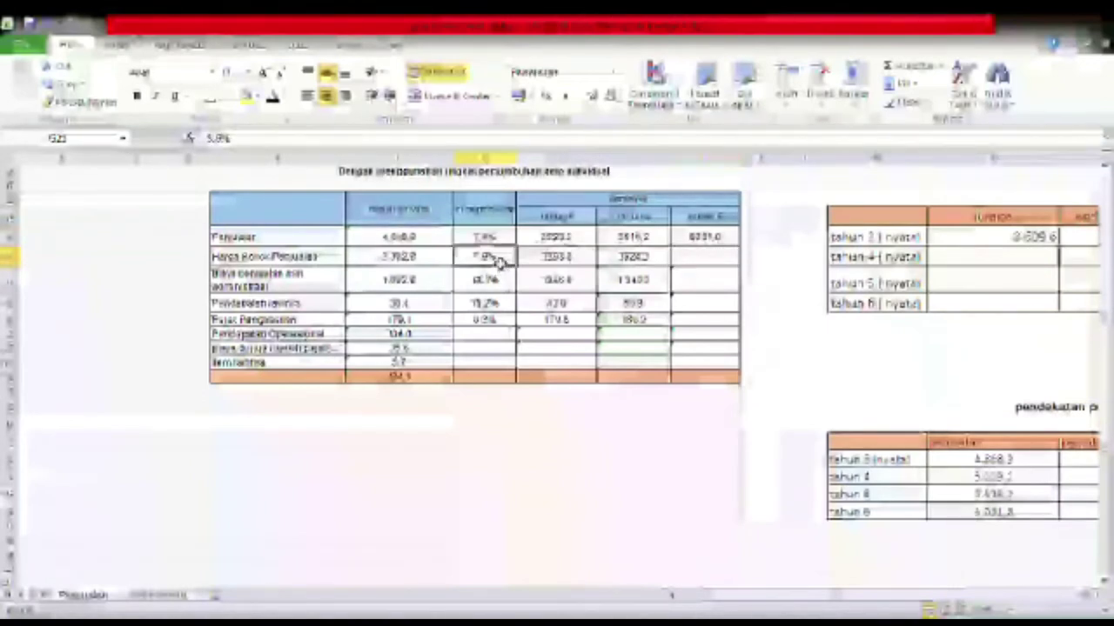
key(ctrl+c)
click(694, 244)
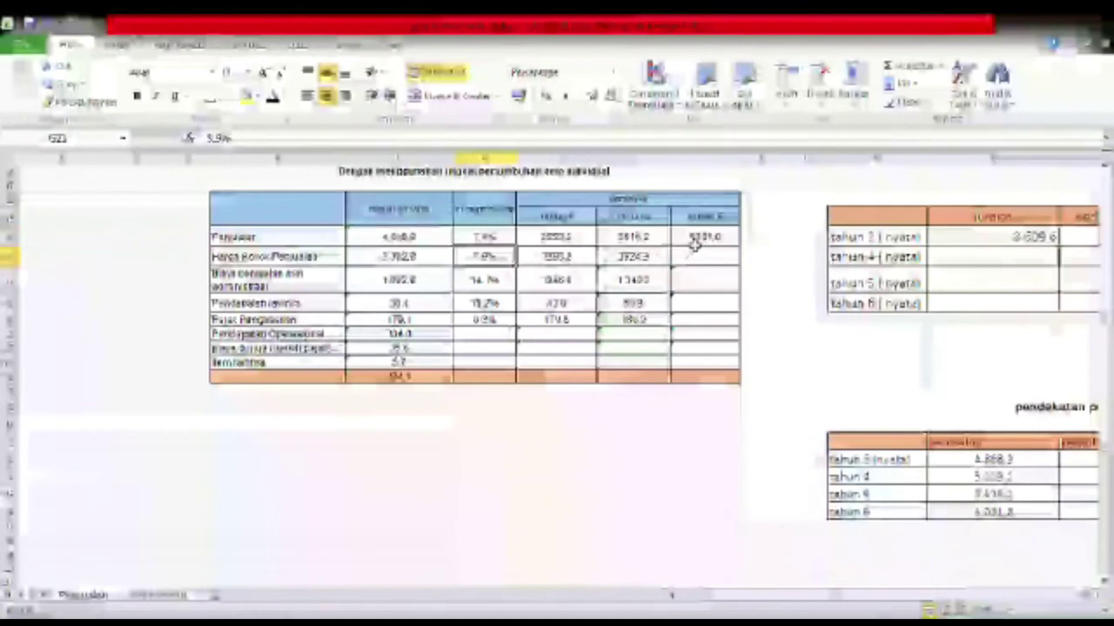
click(694, 245)
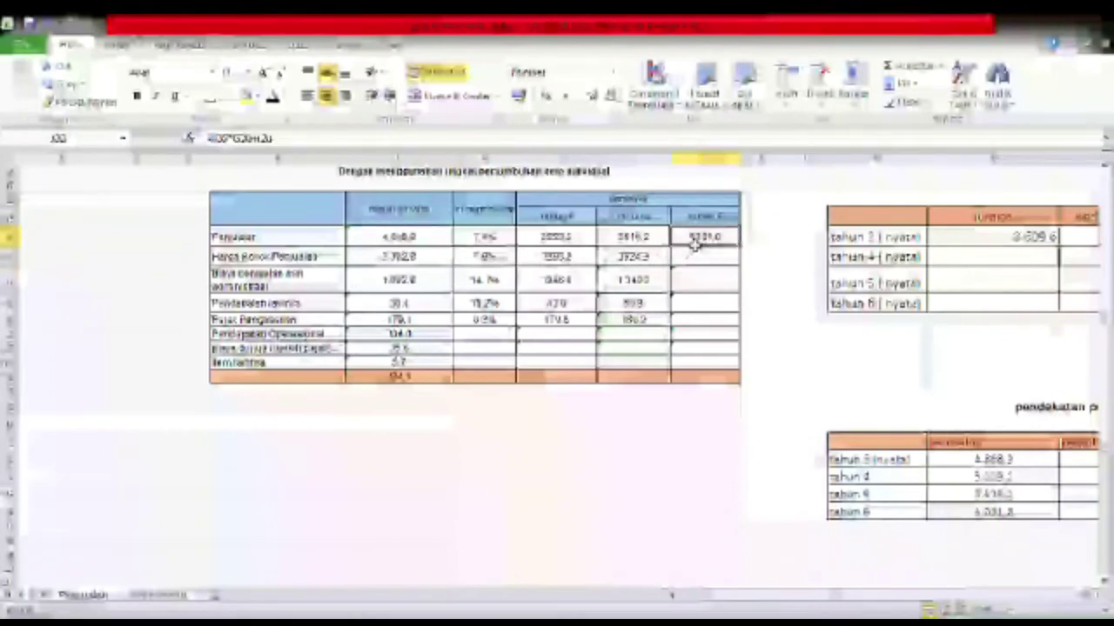
click(695, 262)
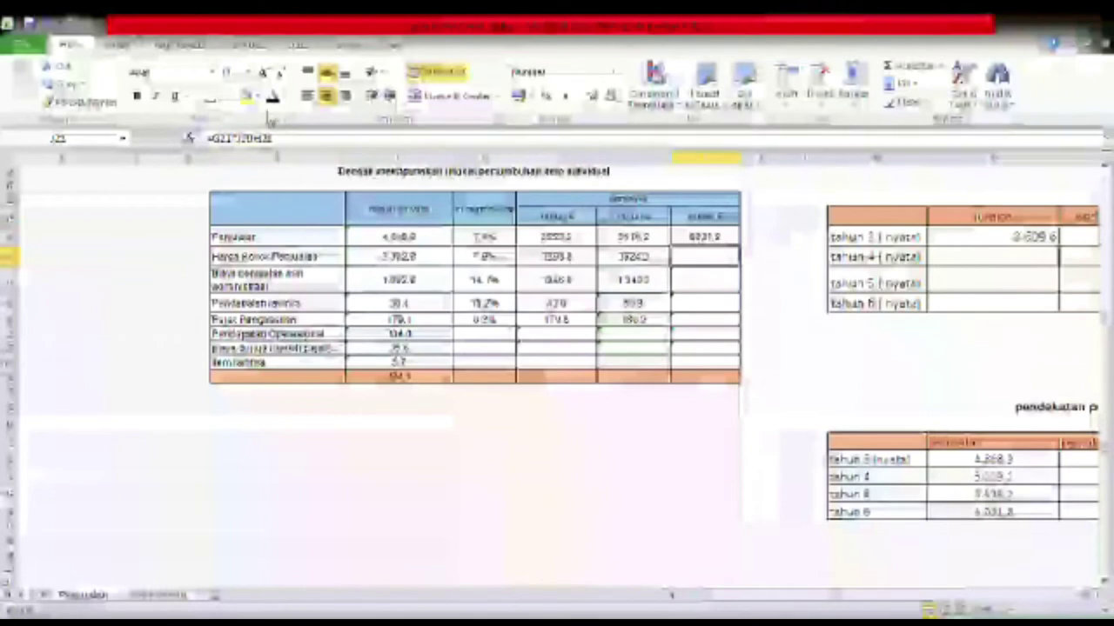
click(270, 98)
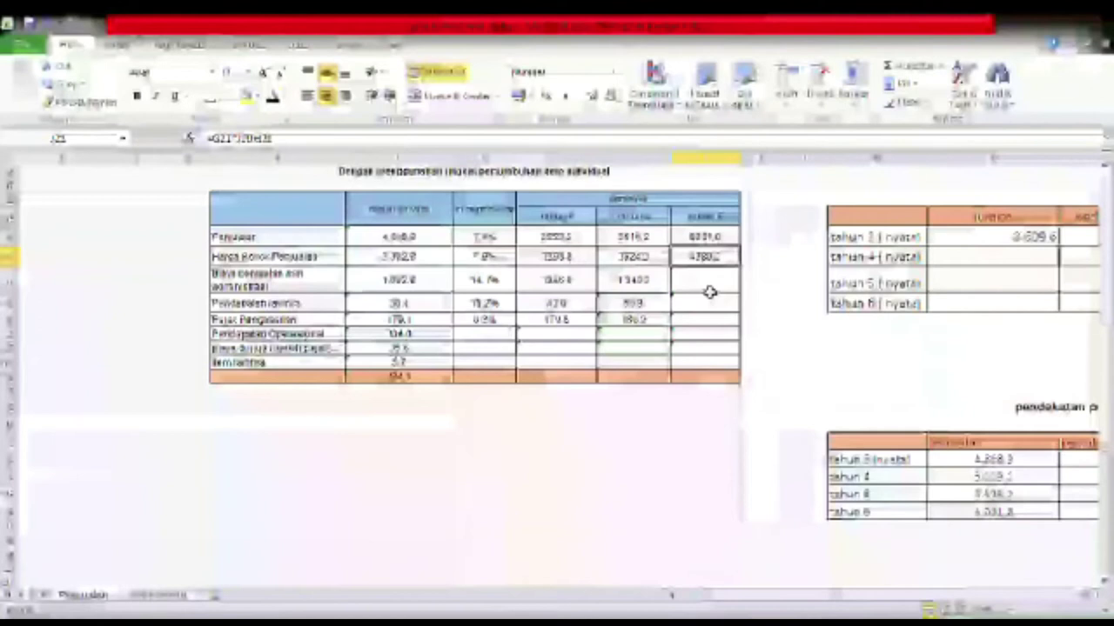
drag(710, 295, 721, 324)
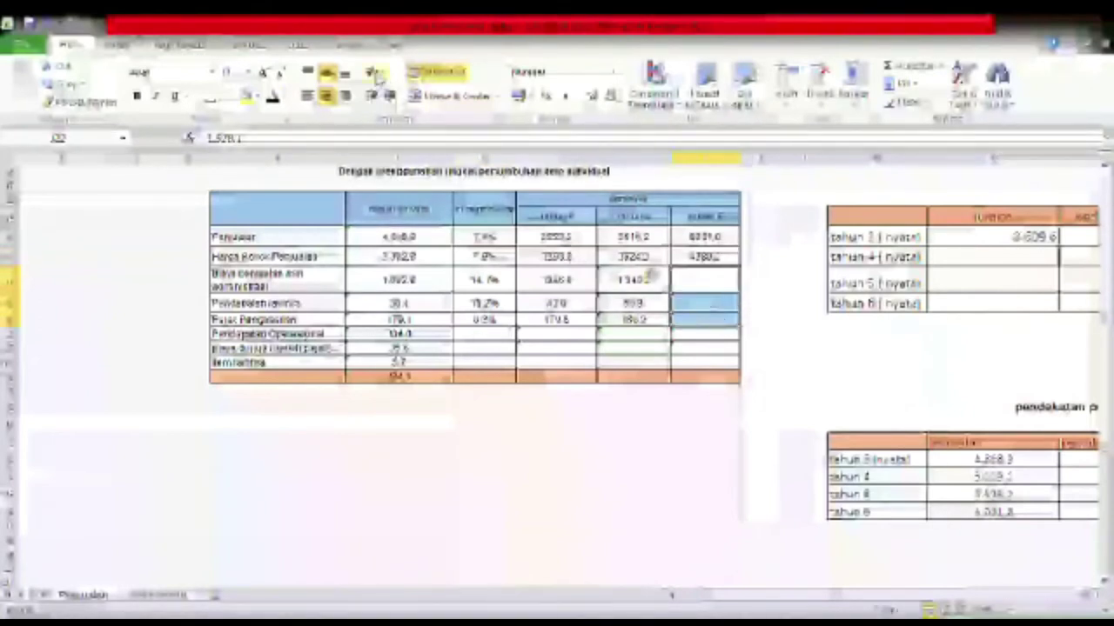
click(272, 98)
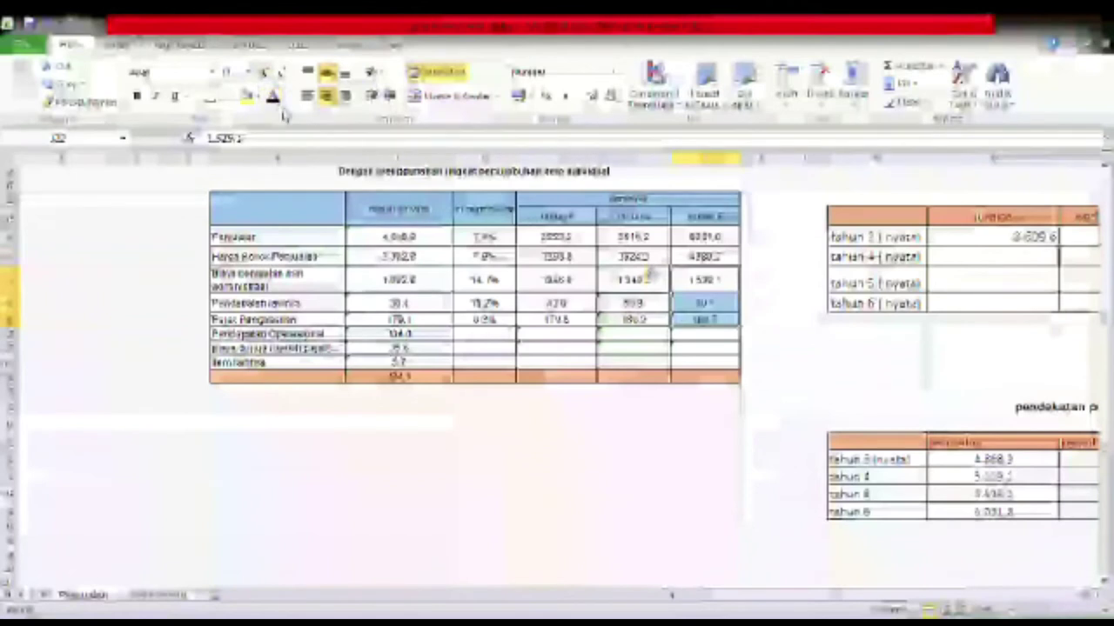
click(770, 302)
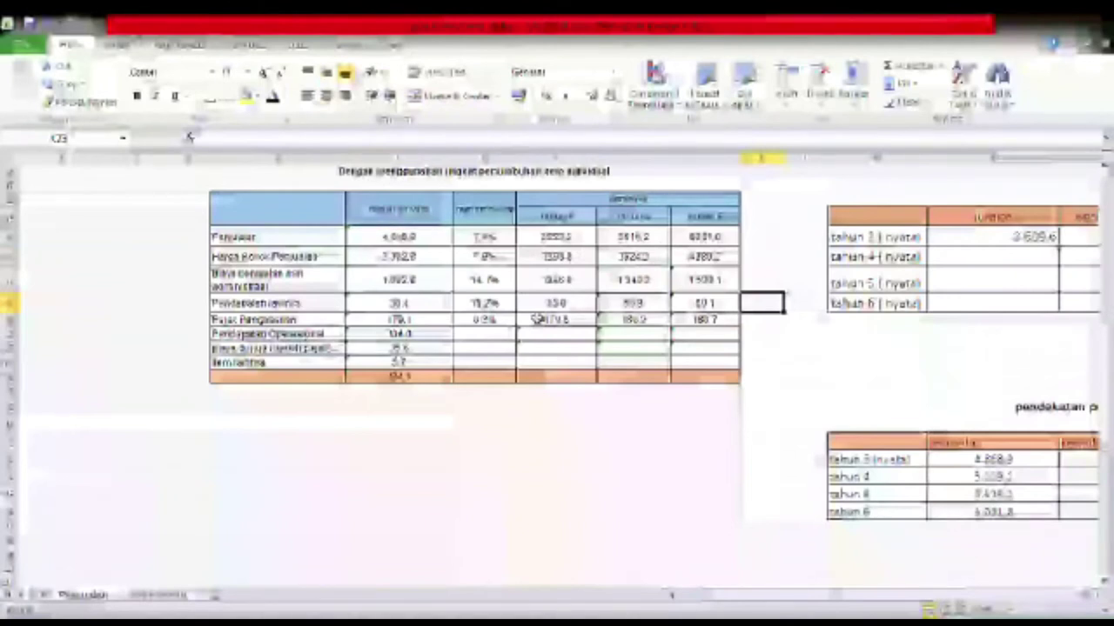
Make the hidden Pendapatan Operasional and Biaya Bunga projections for Tahun 4 to 6 in H25:J26 readable with a dark font colour
click(338, 335)
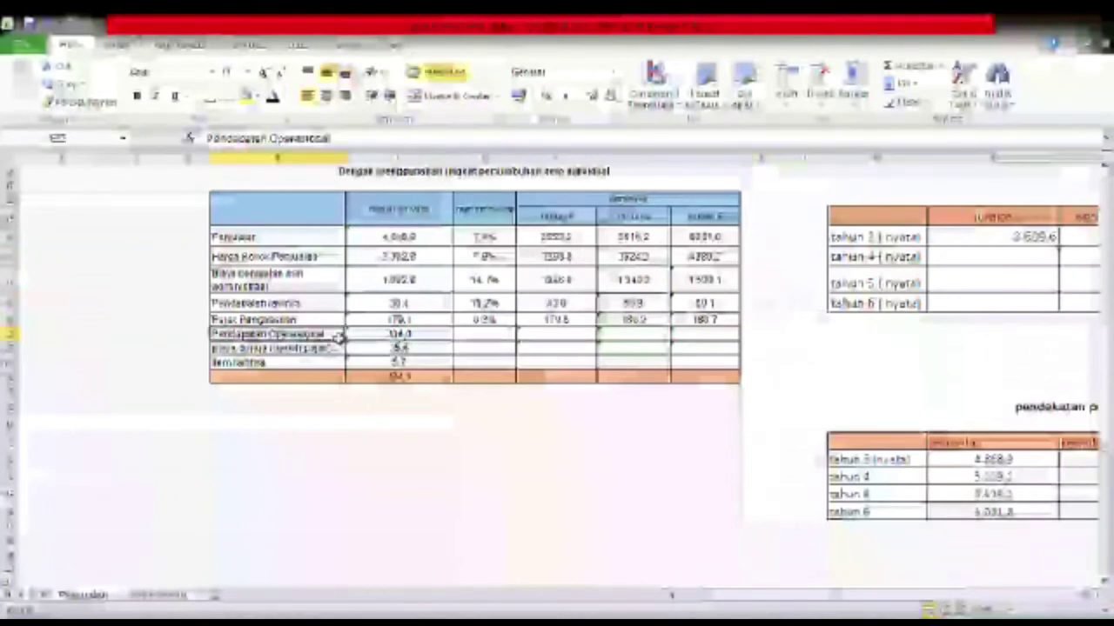
click(337, 348)
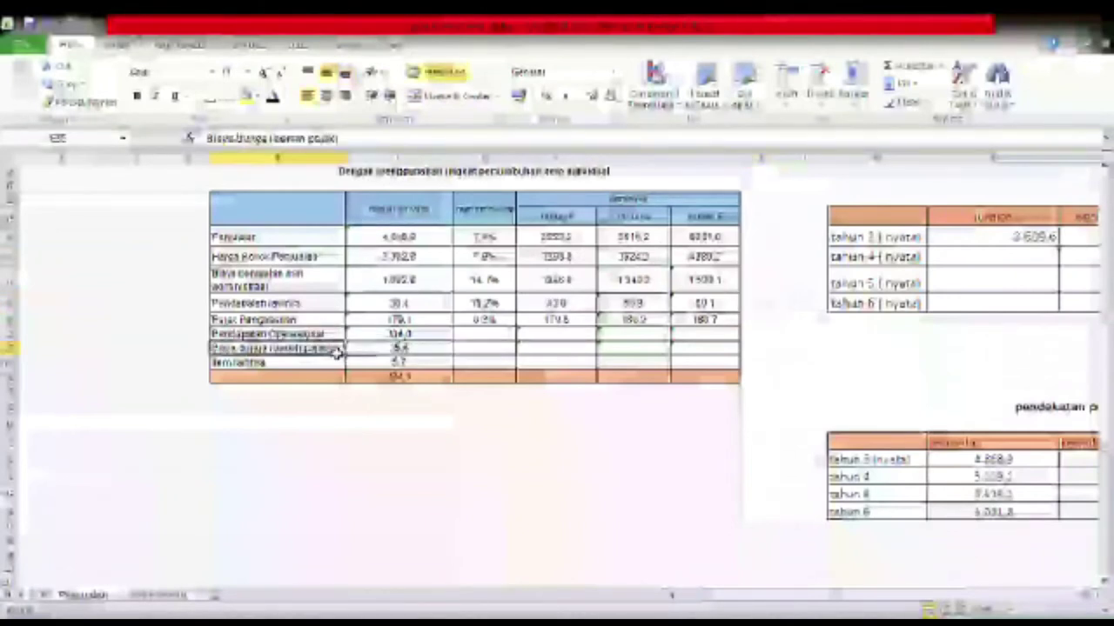
click(561, 335)
drag(563, 345, 705, 336)
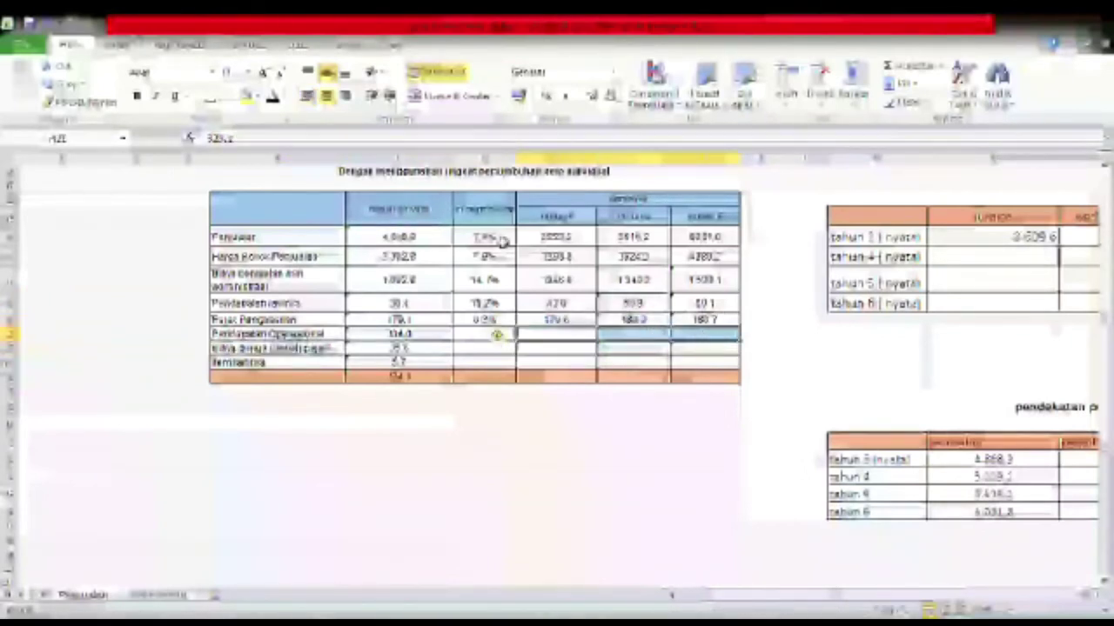
key(ctrl+r)
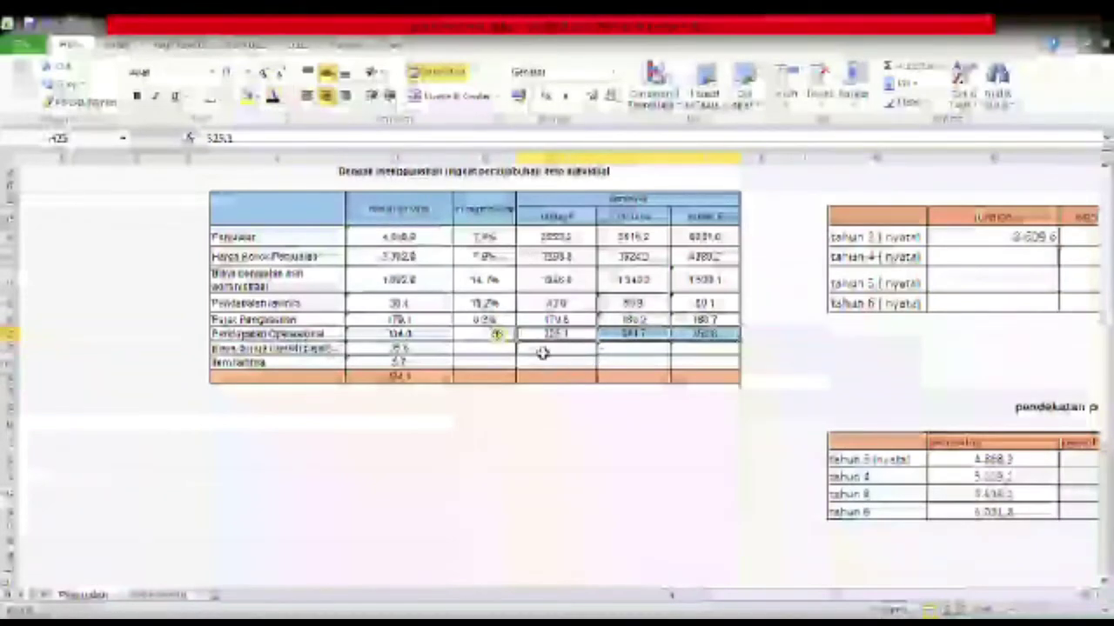
drag(609, 353, 704, 352)
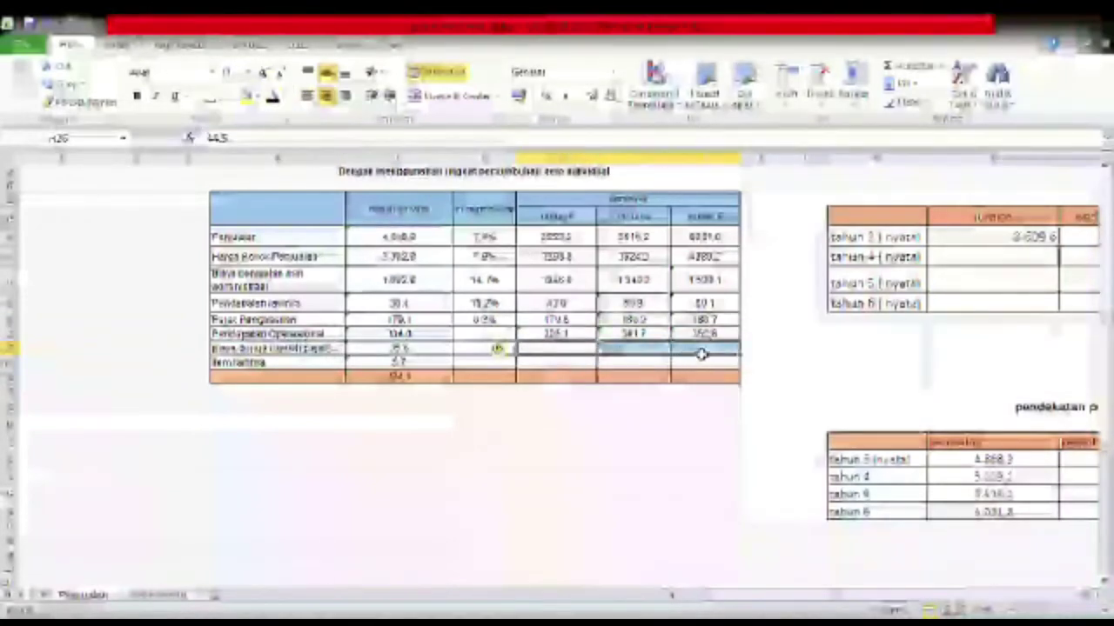
click(273, 99)
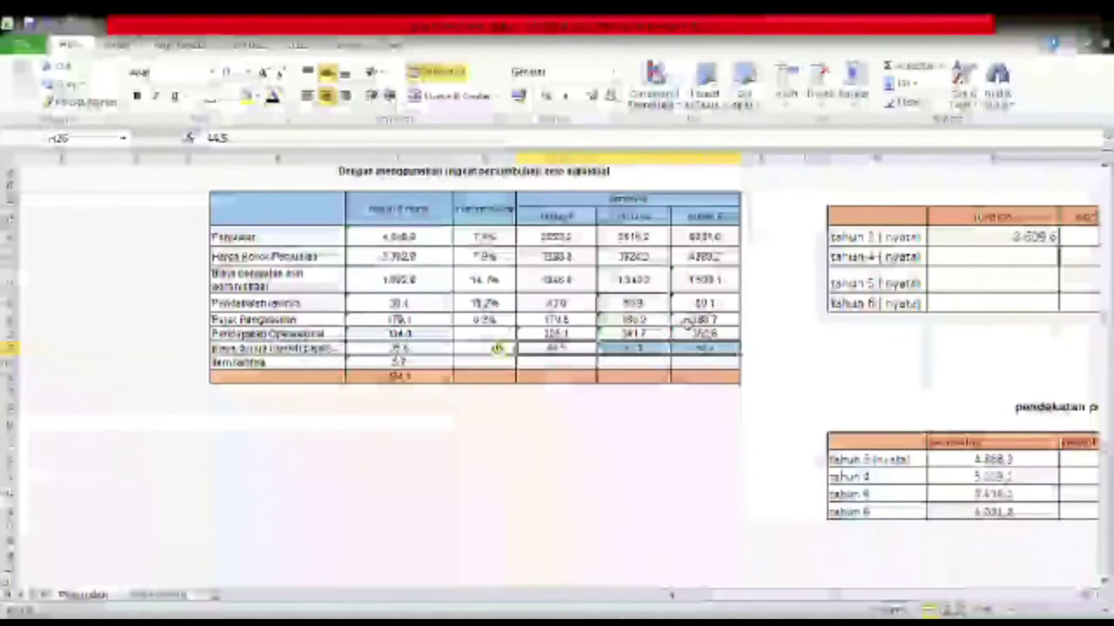
click(762, 362)
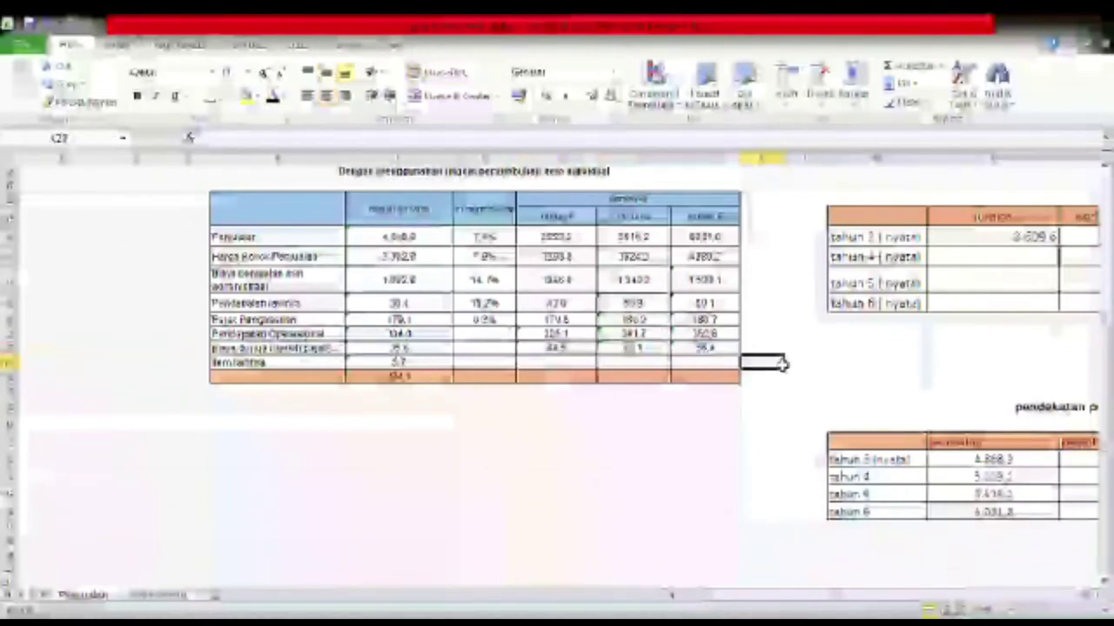
Enter the Tahun 4 total in H28 as Pendapatan Operasional minus Biaya Bunga with the formula =H25-H26
click(568, 380)
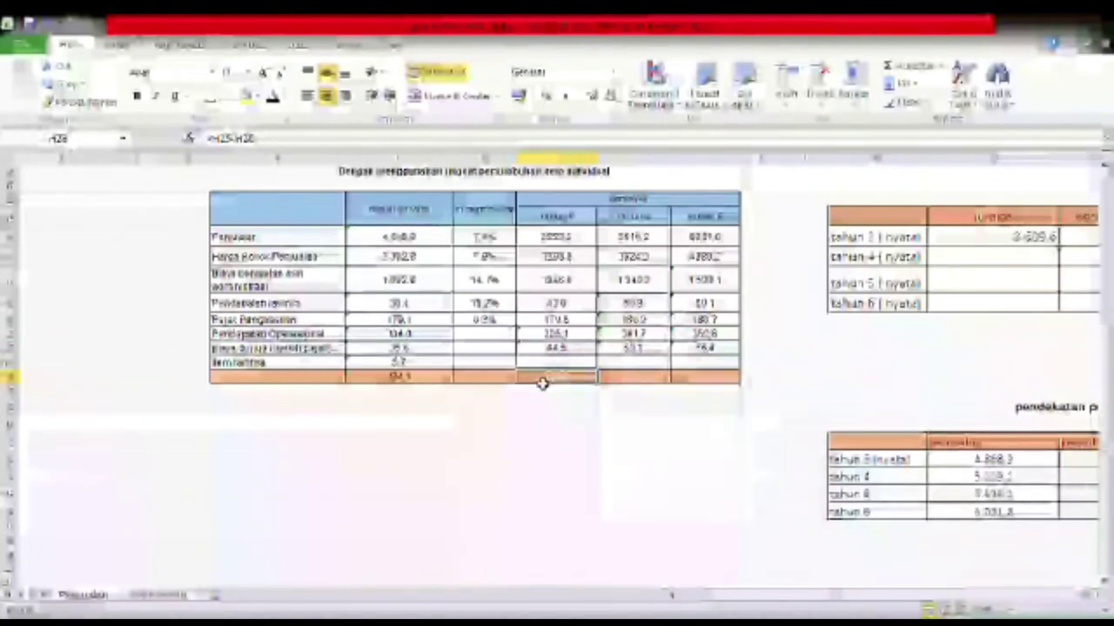
text(=)
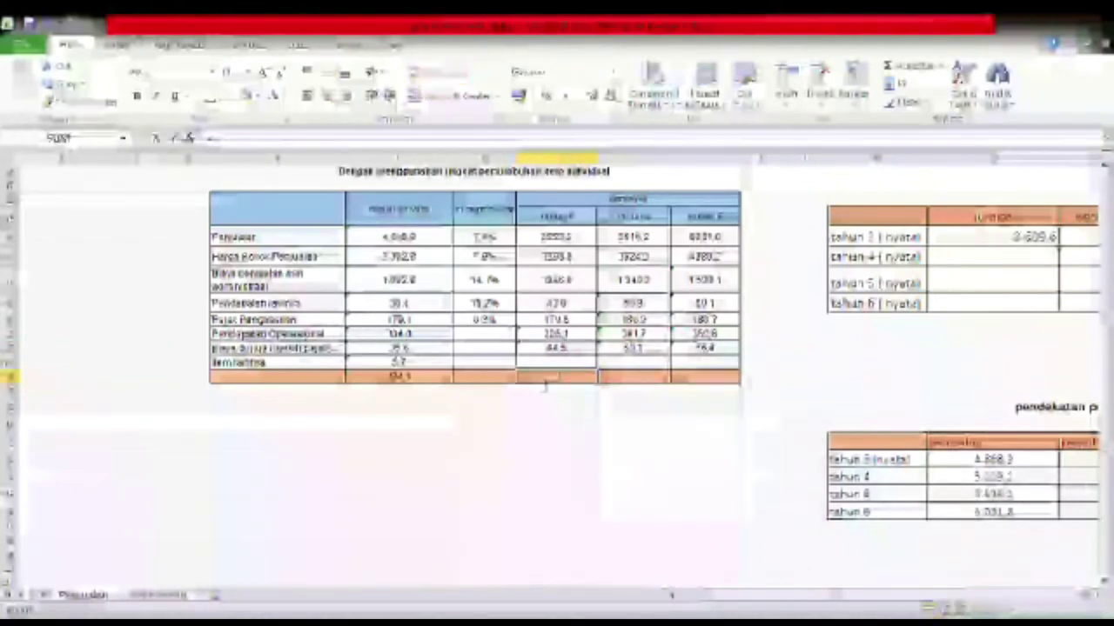
click(545, 334)
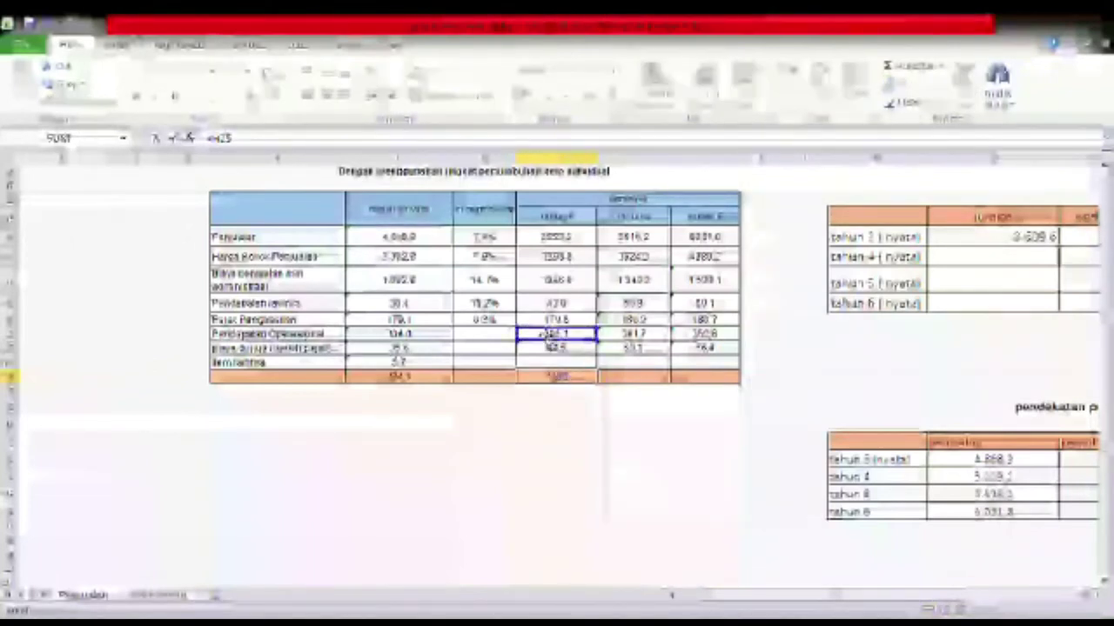
text(-)
click(548, 349)
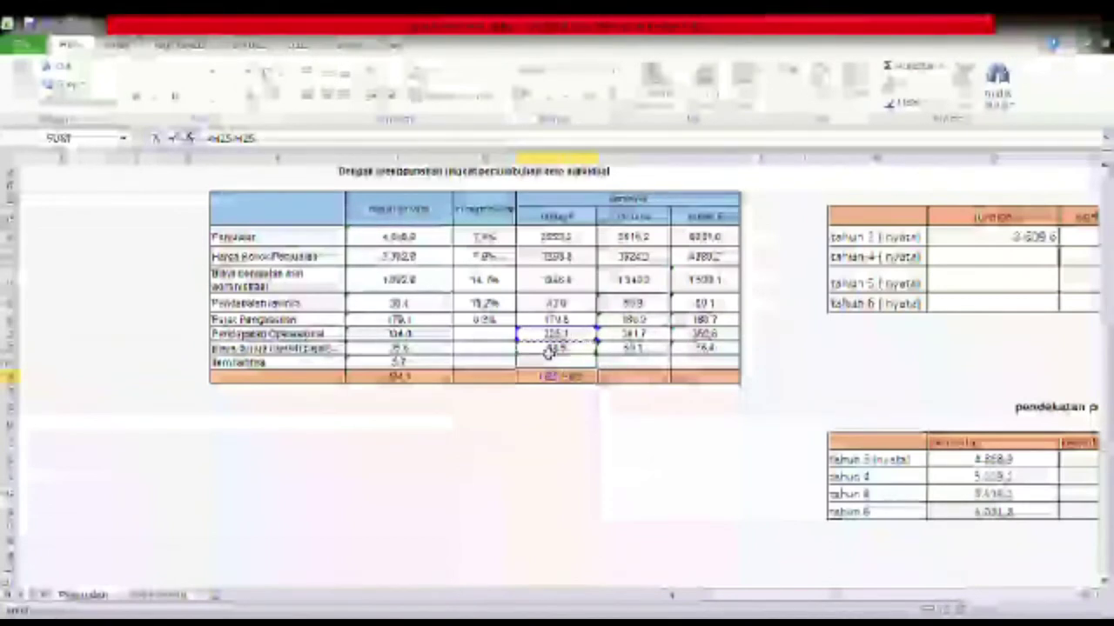
key(Return)
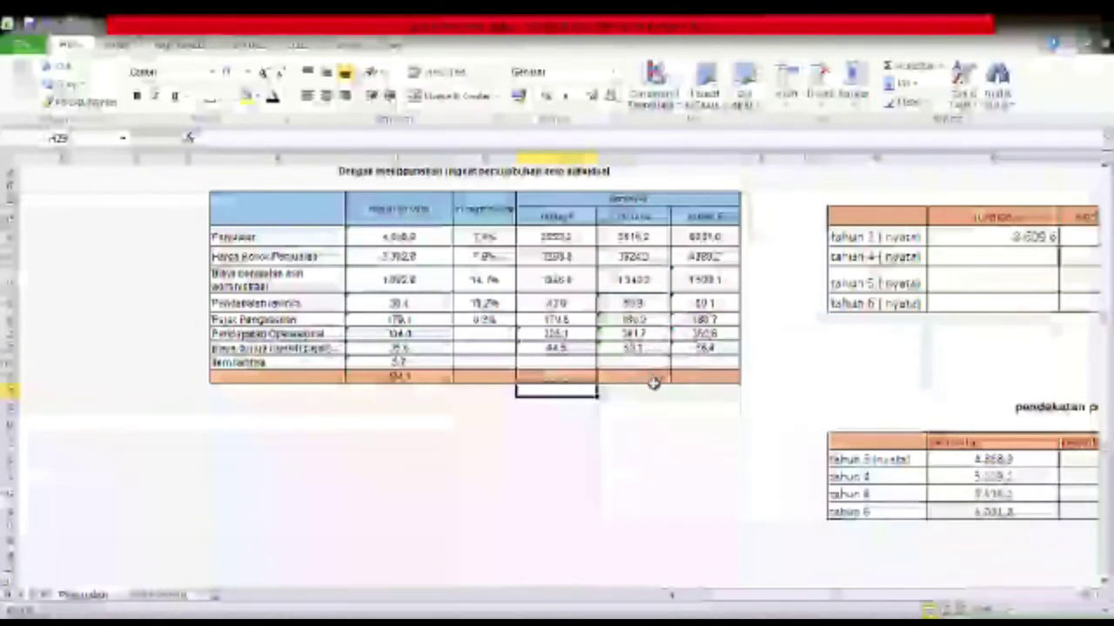
Check the Pendapatan Operasional and Biaya Bunga values for Tahun 5 and 6 and the Tahun 6 total formula in J28
click(646, 335)
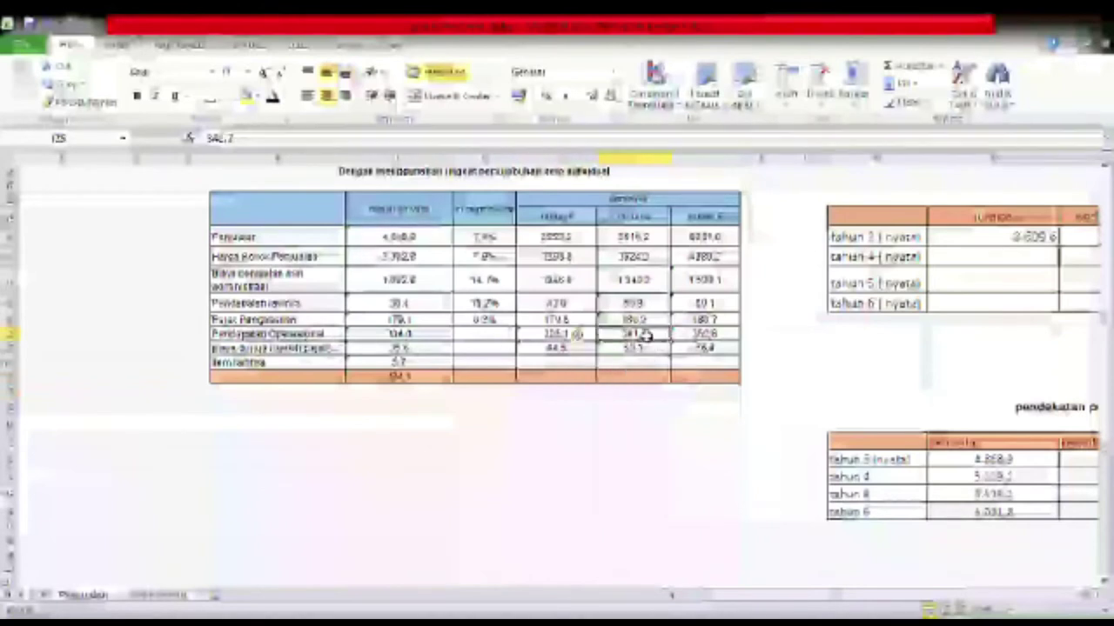
click(641, 348)
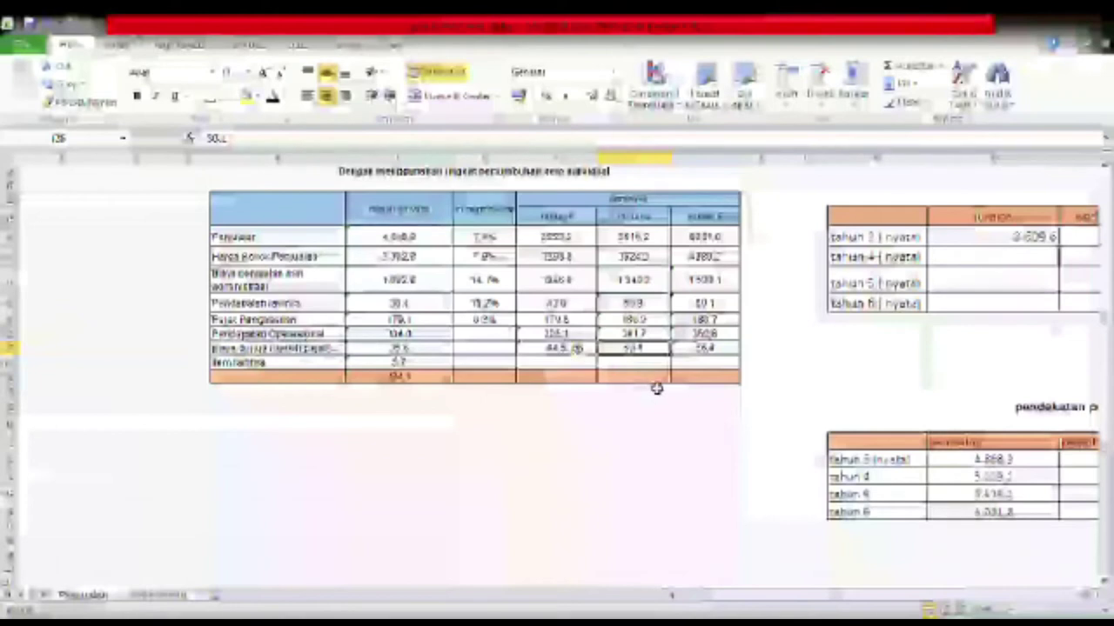
click(708, 366)
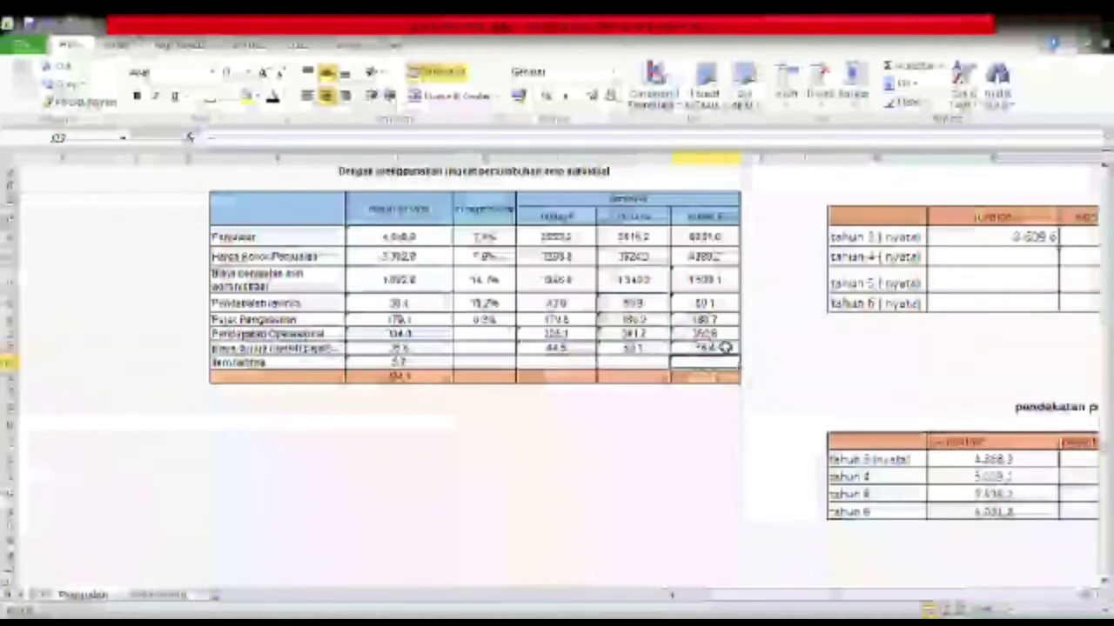
click(726, 347)
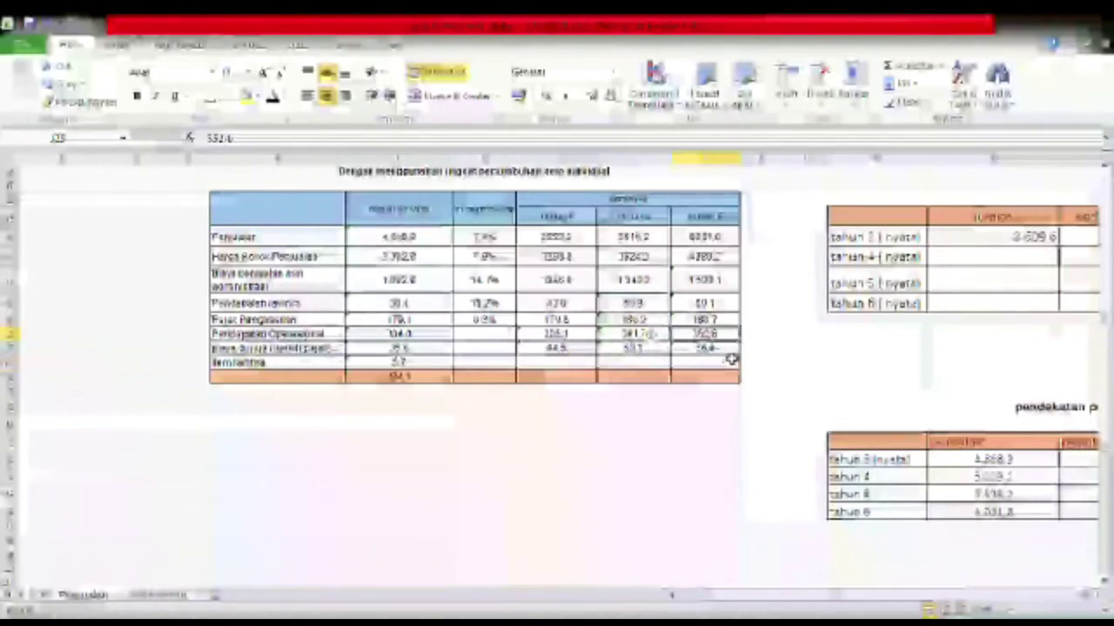
click(707, 379)
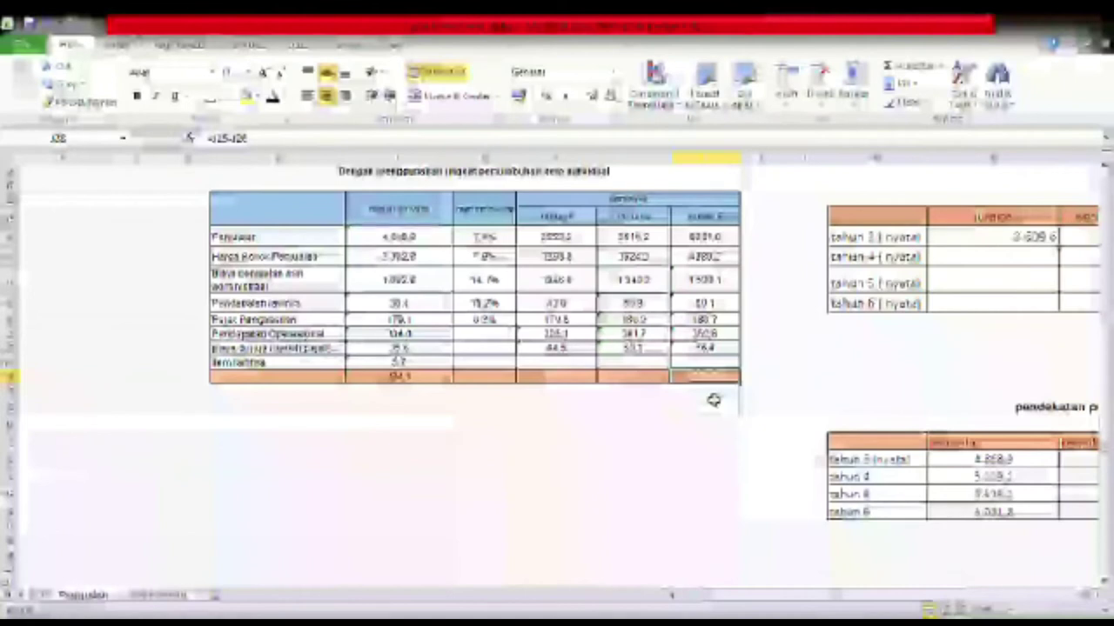
Bring the full asset growth table and the "pendekatan perputaran aktiva yang konstan" table into view
key(Right)
key(Right)
key(Right)
key(Right)
key(Right)
key(Right)
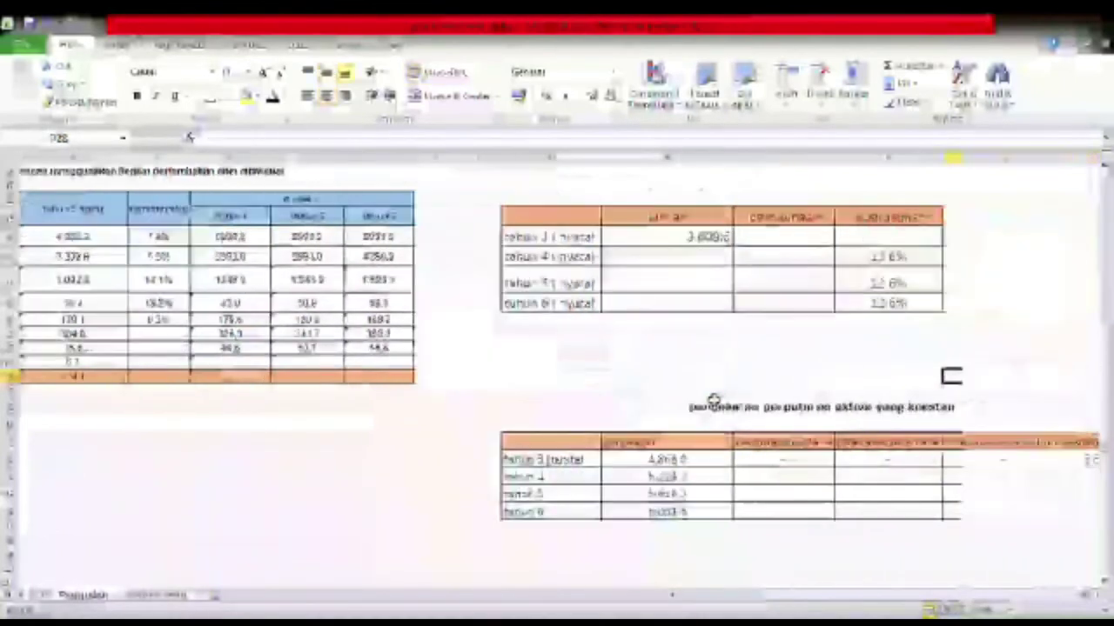
key(Right)
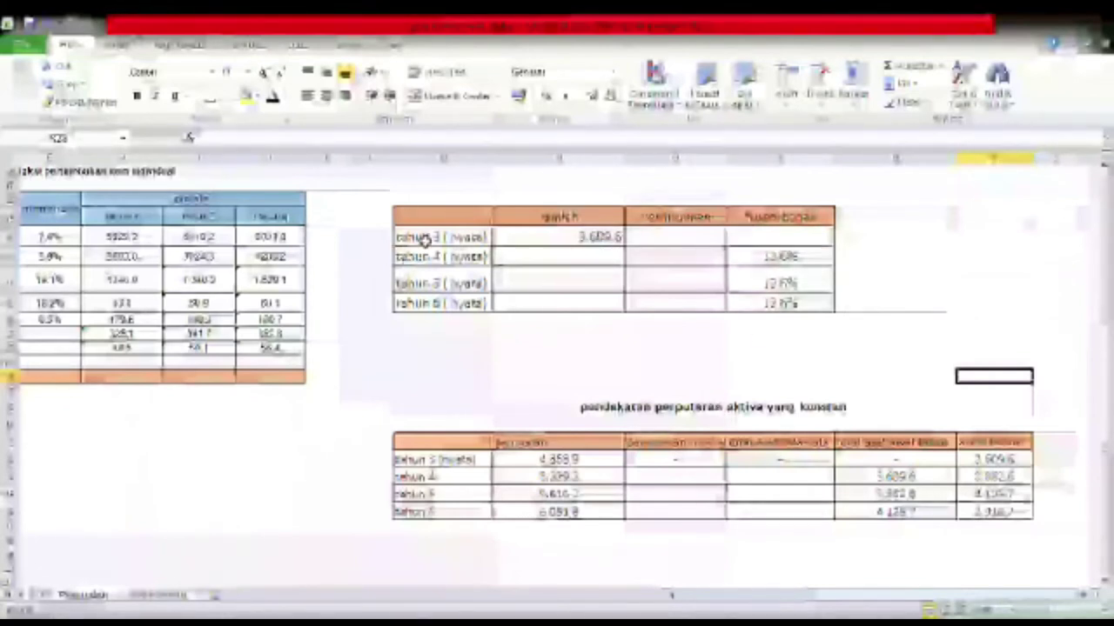
Examine the Tahun 4 to 6 rows and their pertumbuhan rates in the asset growth table
click(447, 263)
click(446, 287)
click(444, 302)
key(Right)
key(Right)
key(Right)
key(Right)
key(Right)
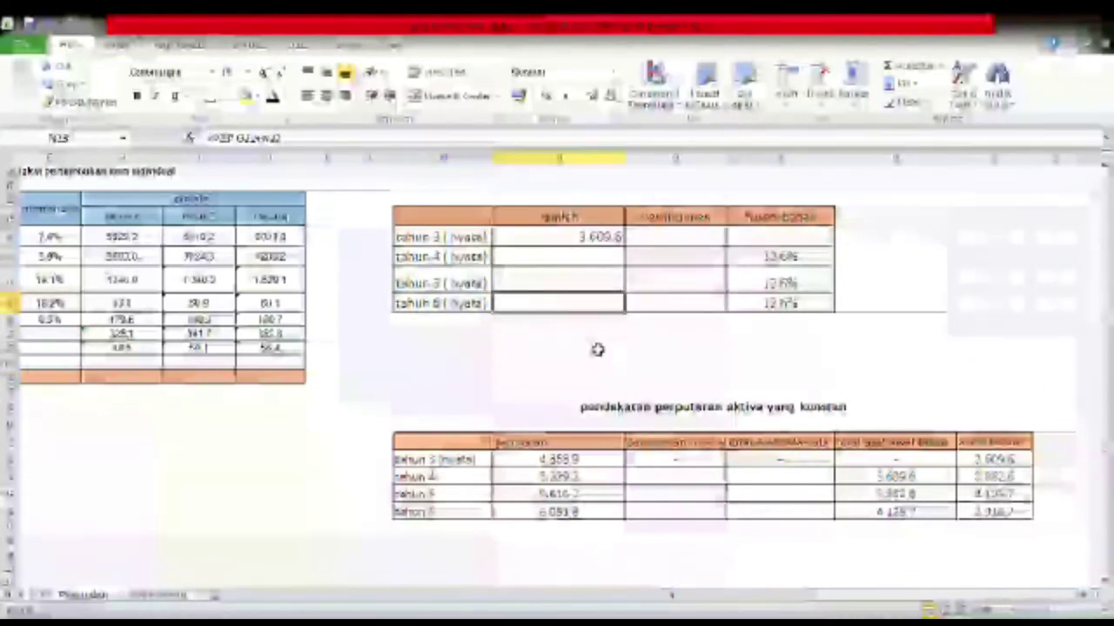
key(Right)
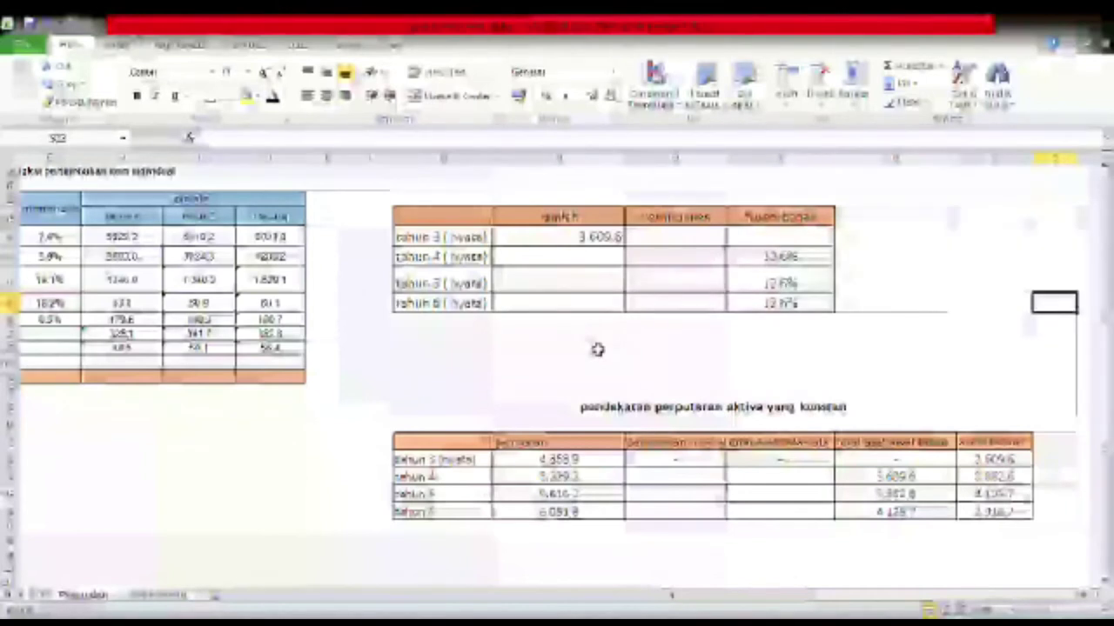
click(467, 259)
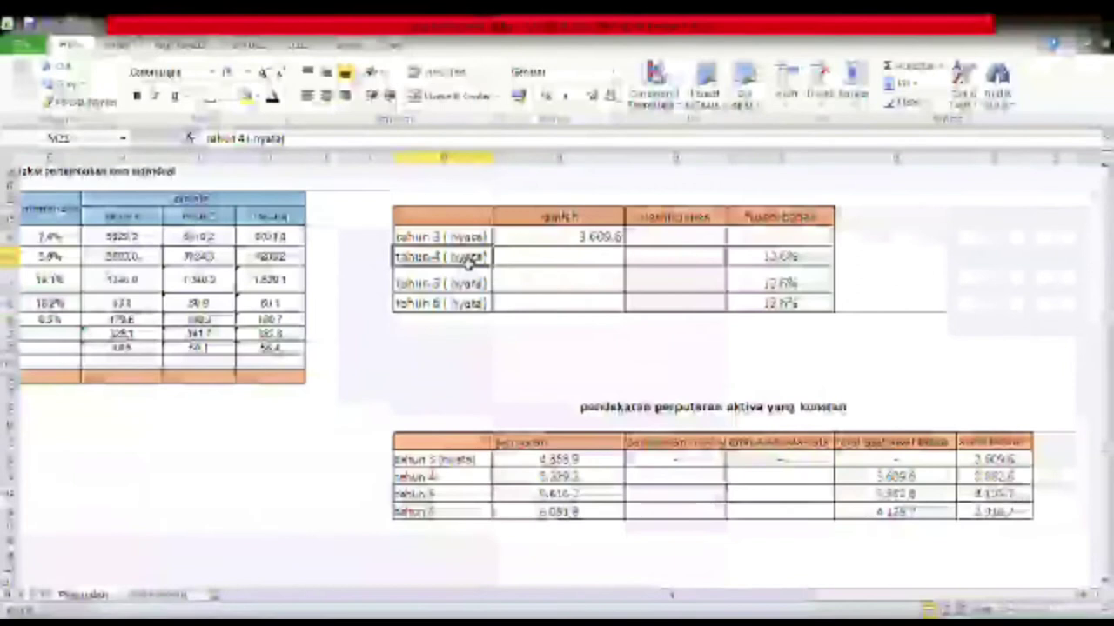
click(802, 265)
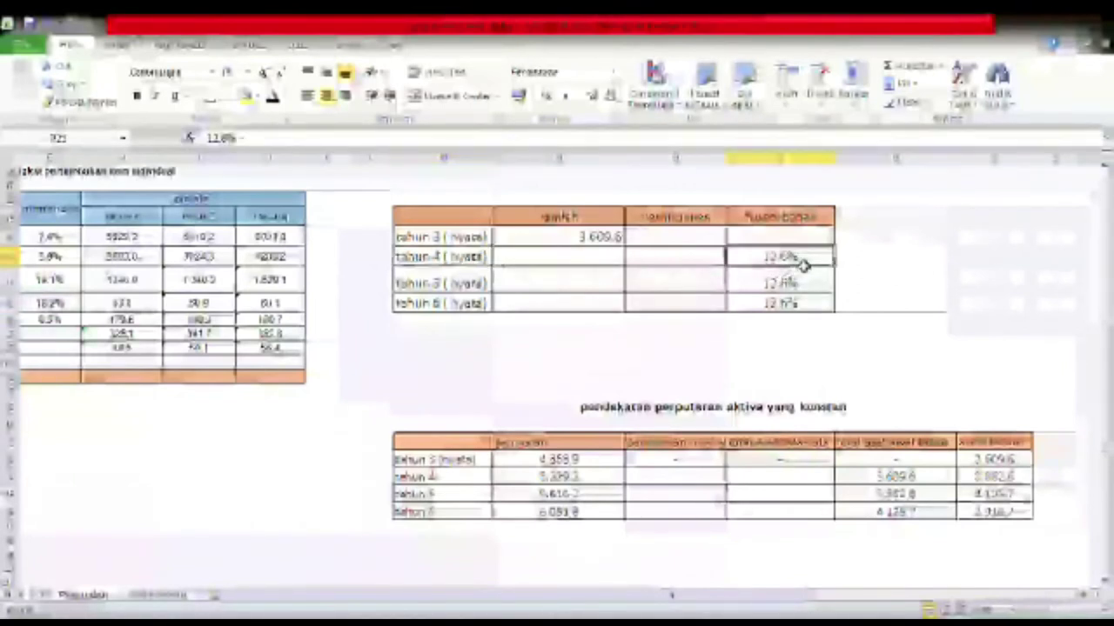
Make the hidden Tahun 4 perhitungan value in O21 of the asset growth table readable with a dark font colour
click(714, 260)
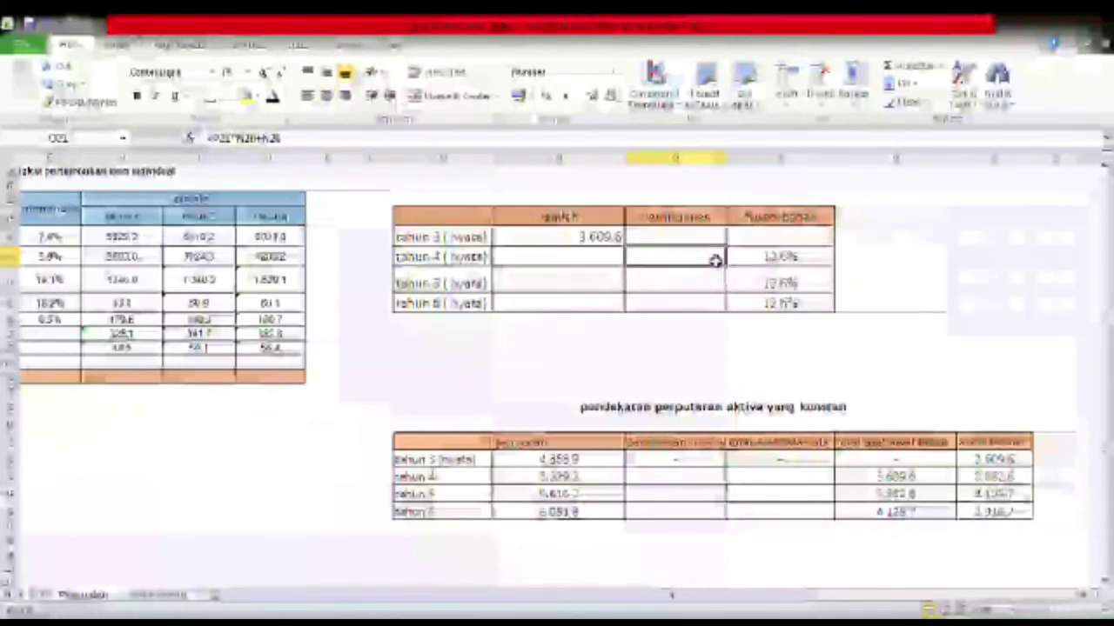
click(782, 257)
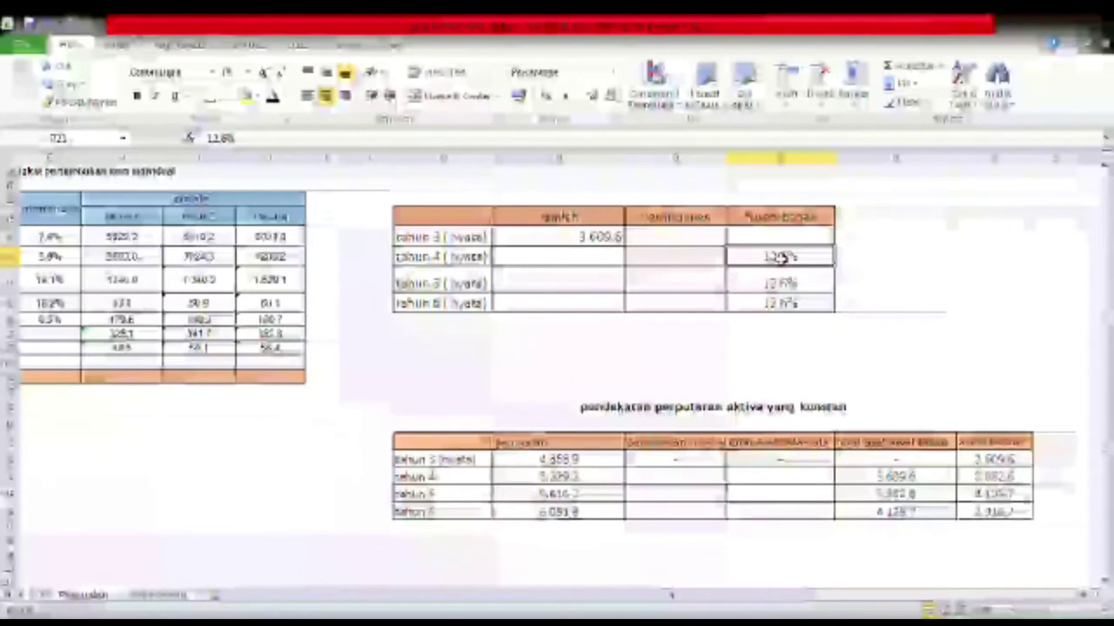
click(591, 241)
click(670, 261)
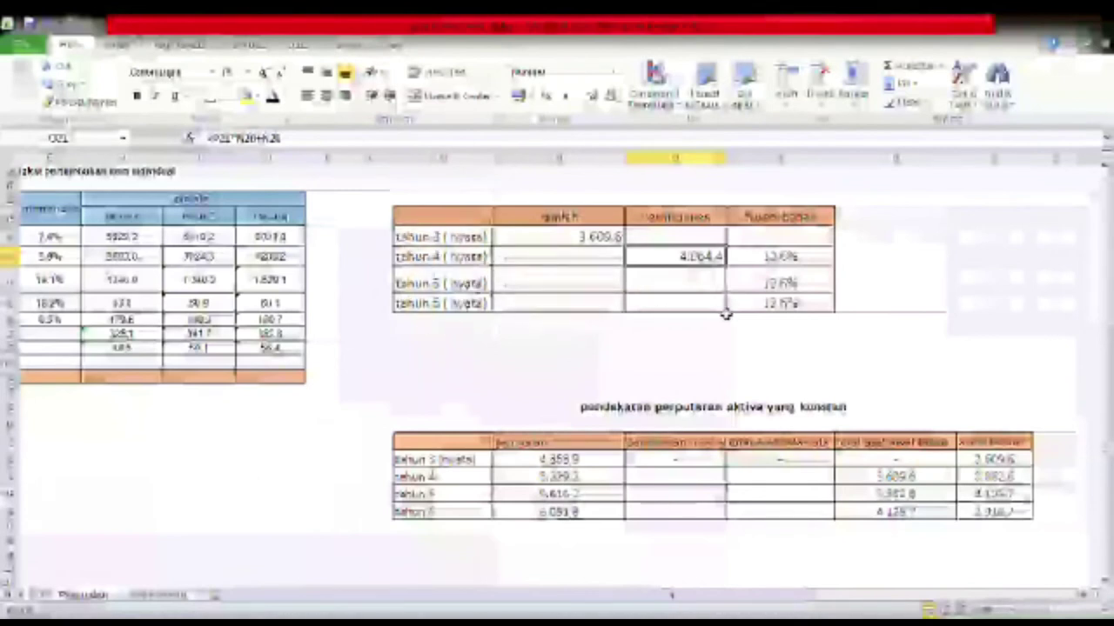
Make the hidden Tahun 4 jumlah in N21 readable with a dark font colour
click(703, 284)
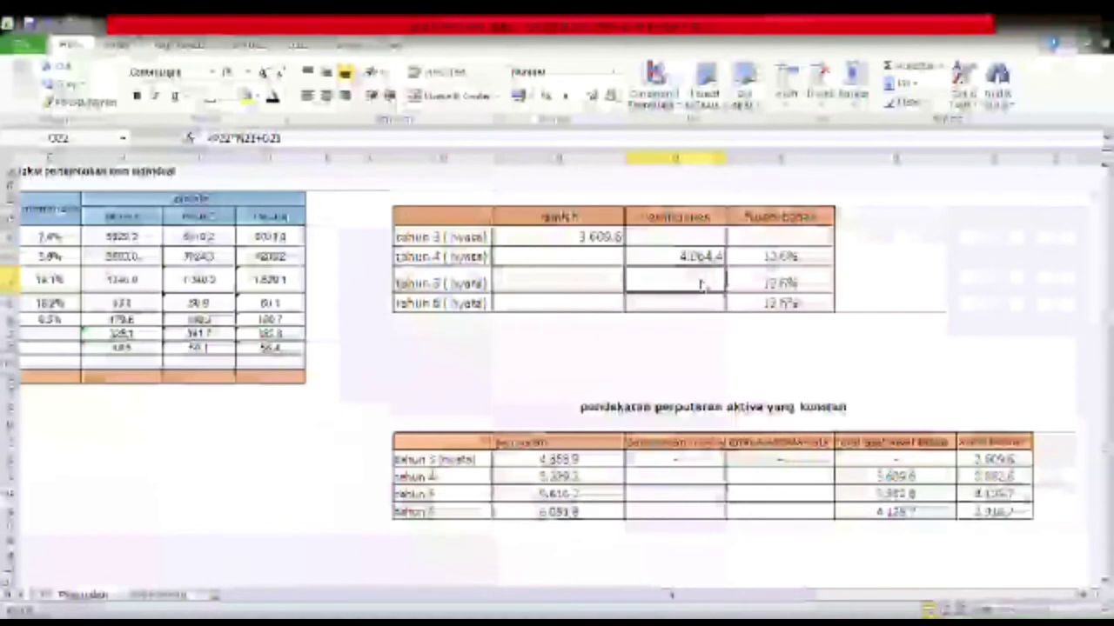
click(775, 285)
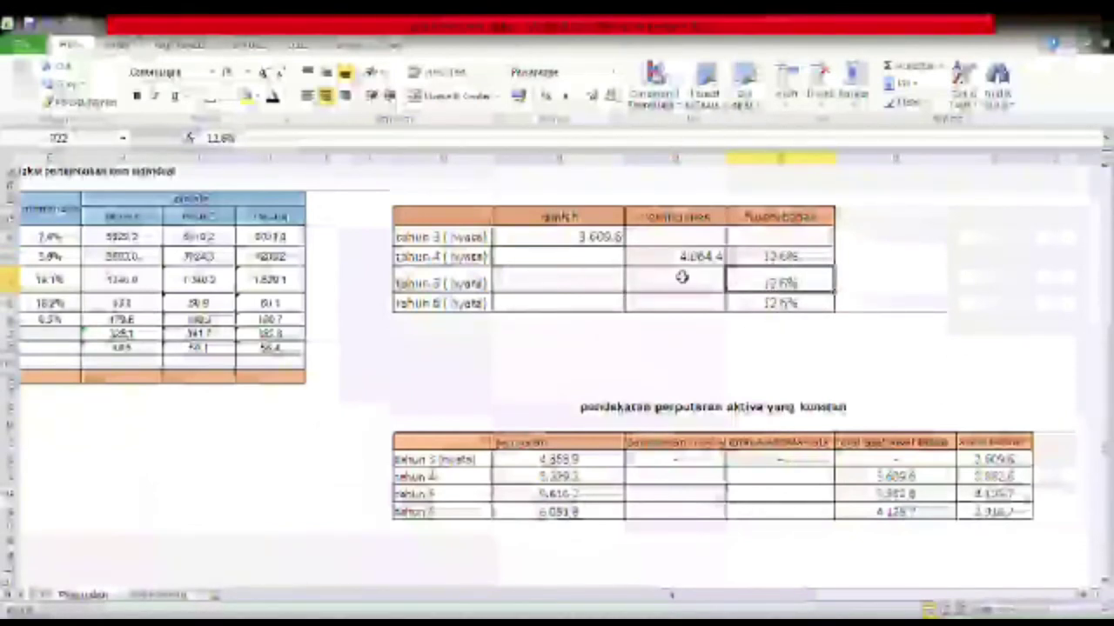
click(595, 267)
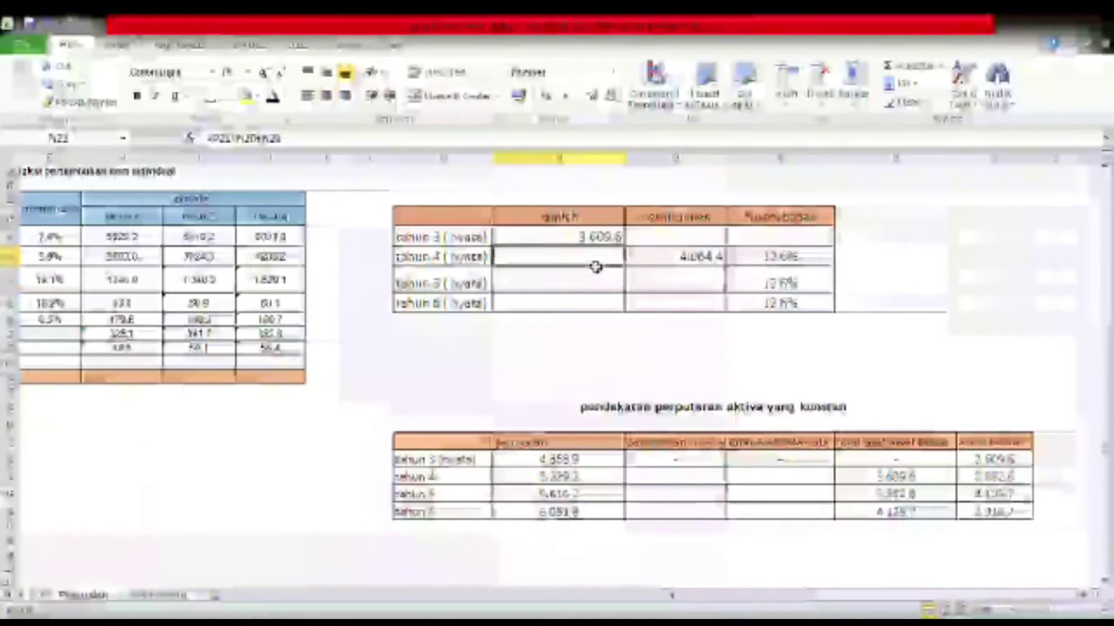
click(696, 271)
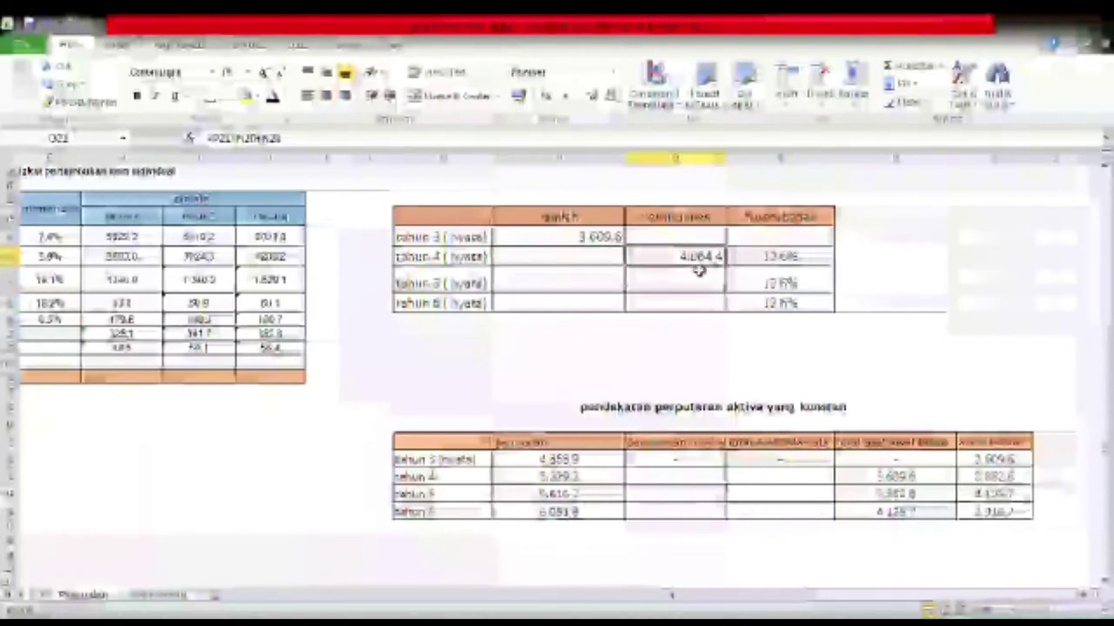
click(615, 262)
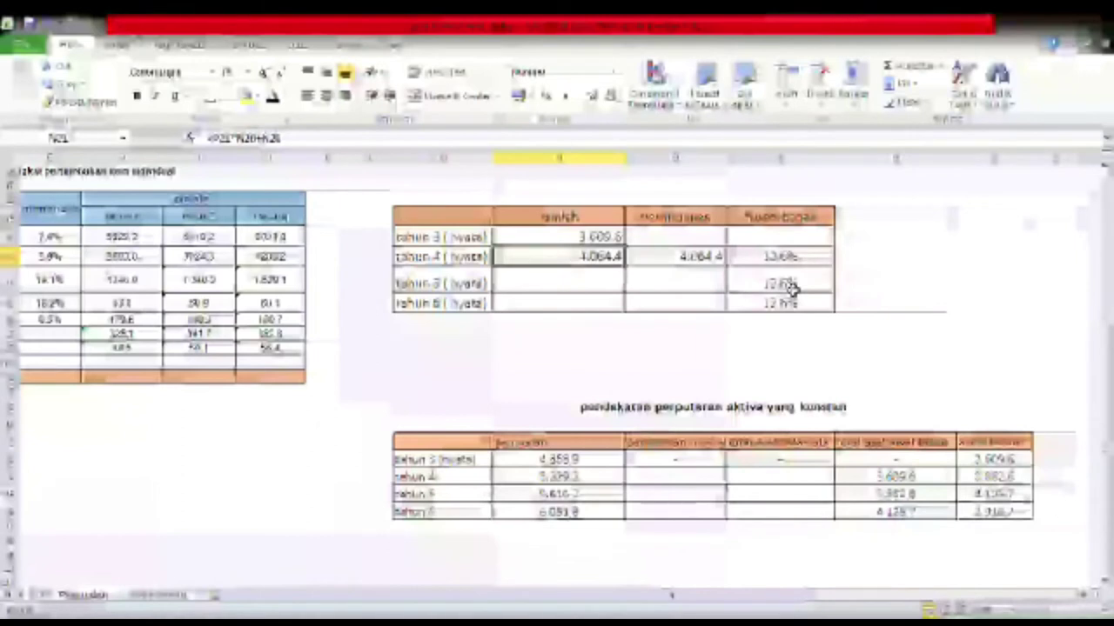
Check the Tahun 5 growth rate and Tahun 4 jumlah, and make the hidden Tahun 5 perhitungan in O22 readable in dark font
click(680, 280)
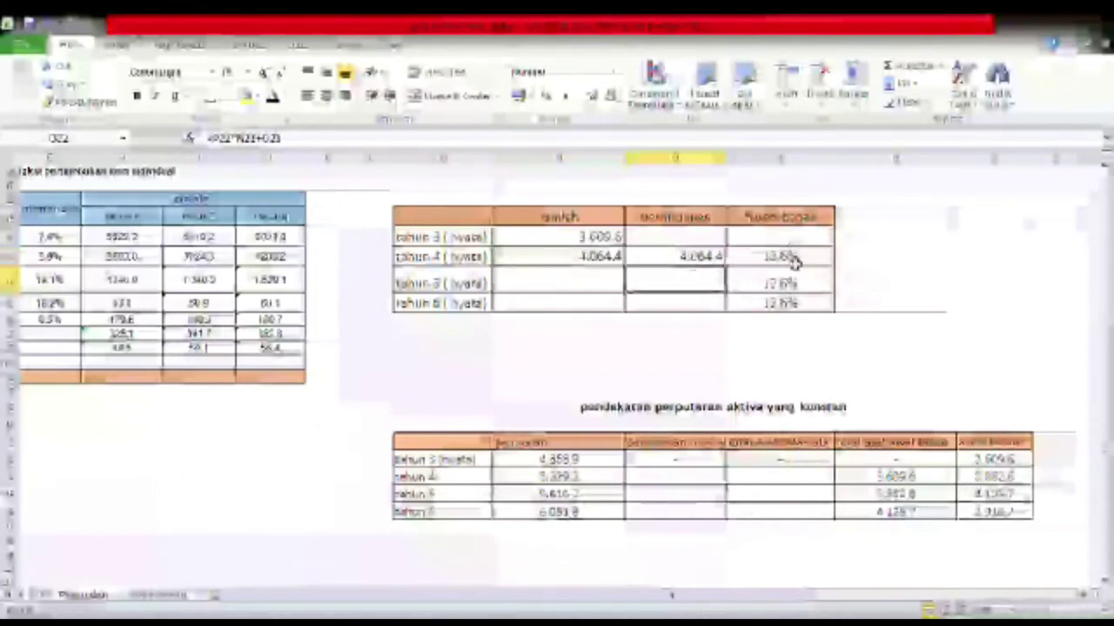
click(784, 283)
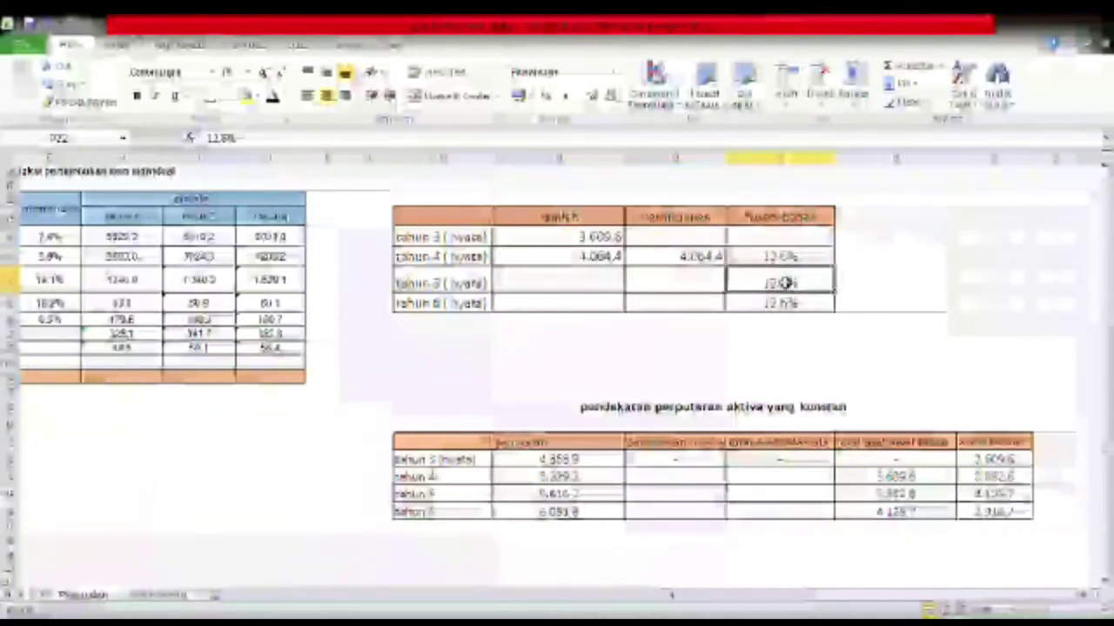
click(586, 257)
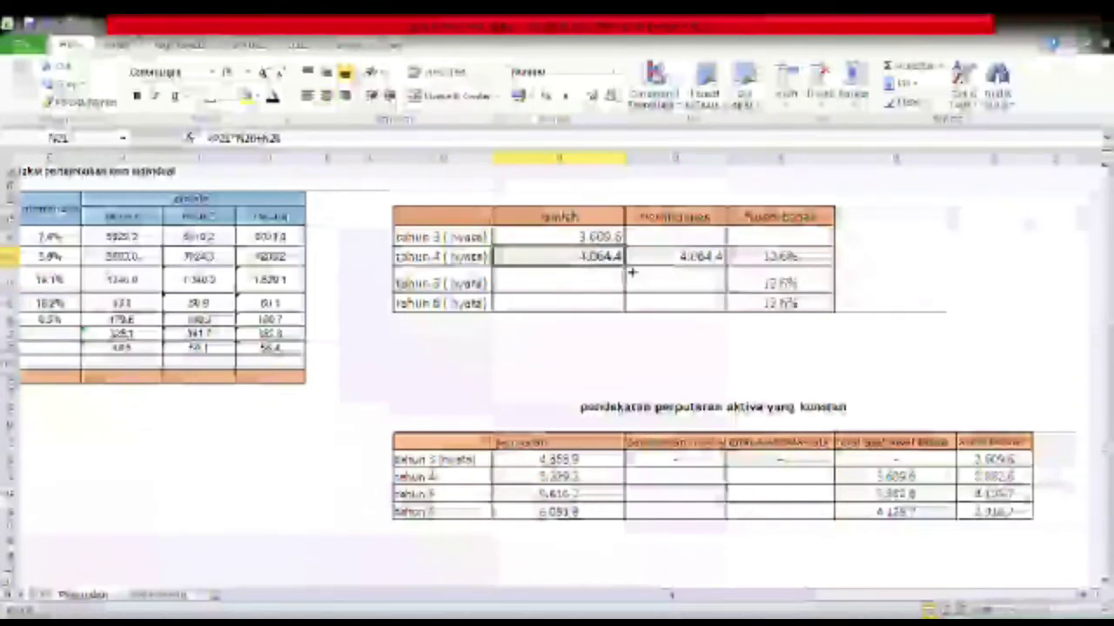
click(675, 290)
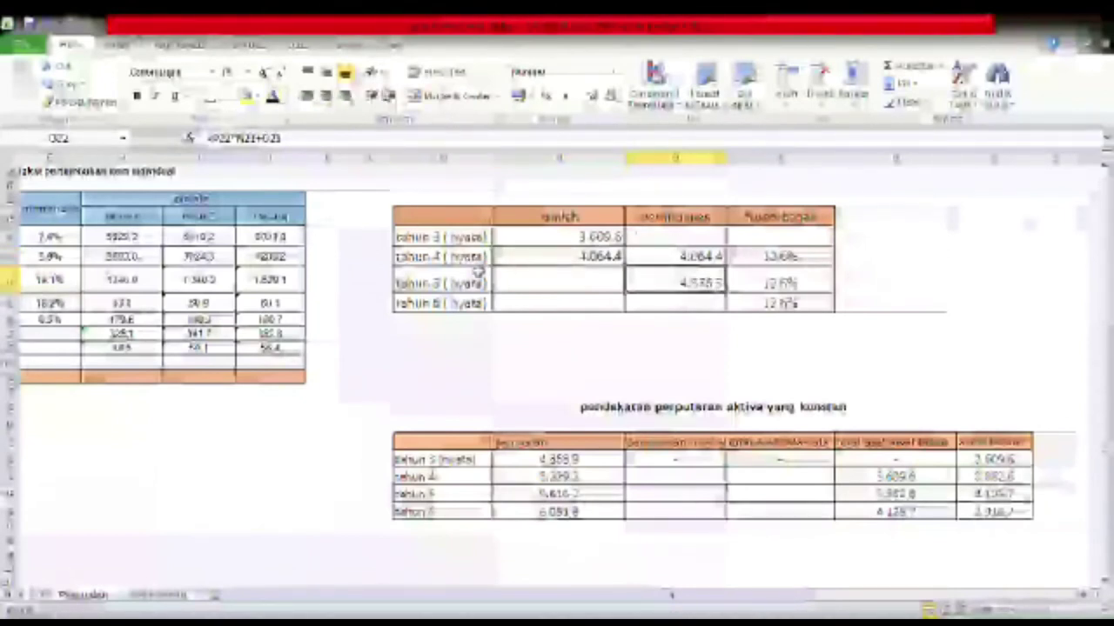
Make the hidden Tahun 5 jumlah in N22 of the asset growth table readable with a dark font colour
click(545, 291)
click(674, 284)
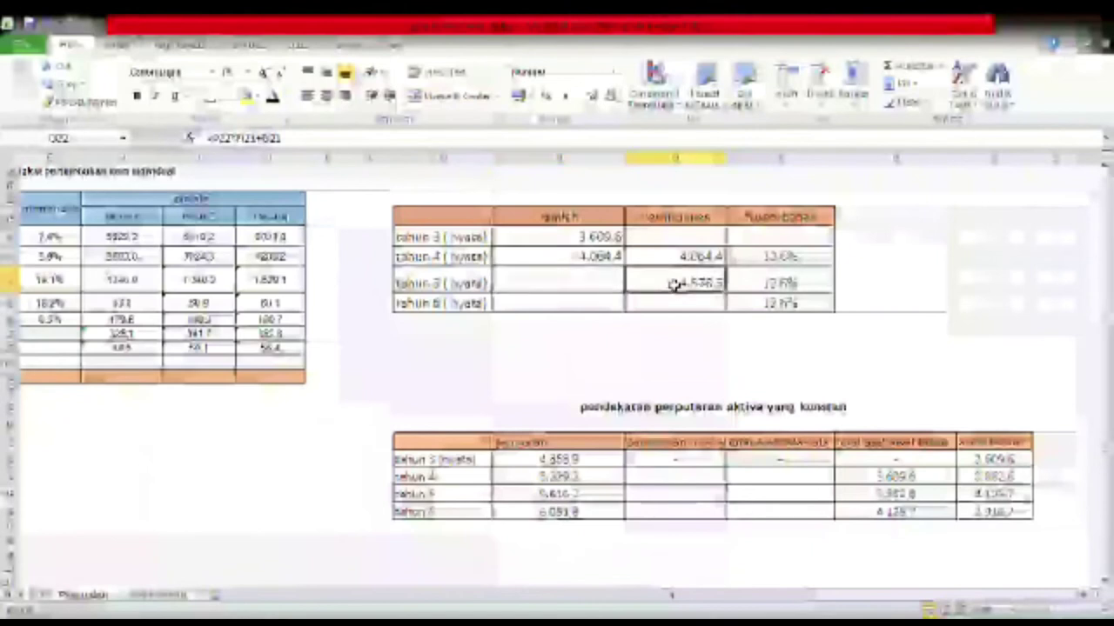
drag(607, 286, 780, 509)
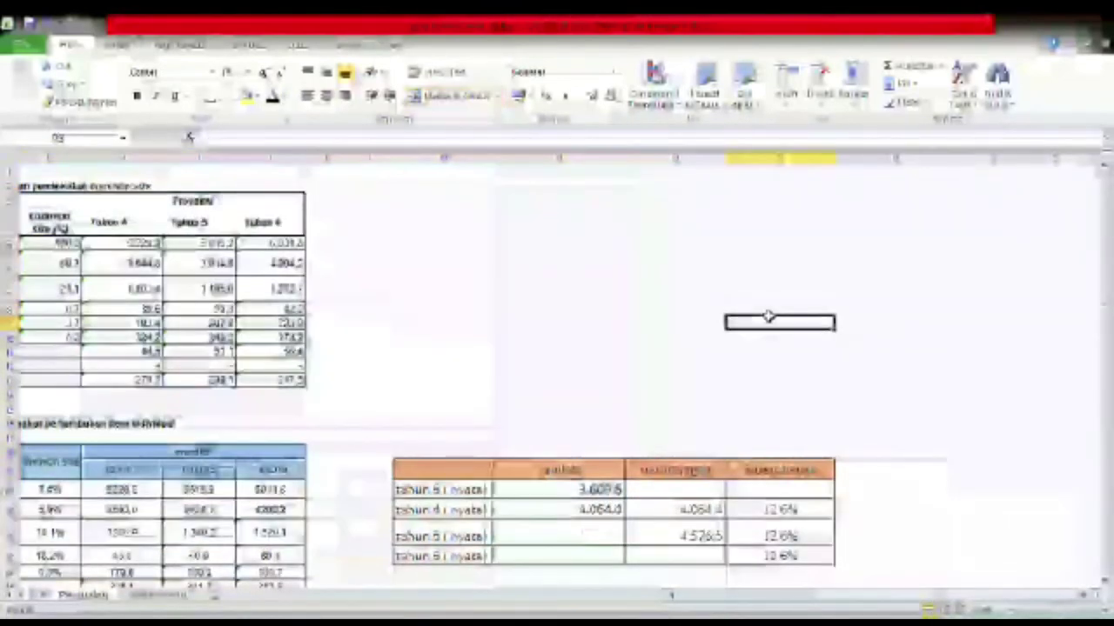
scroll(769, 316, down, 2)
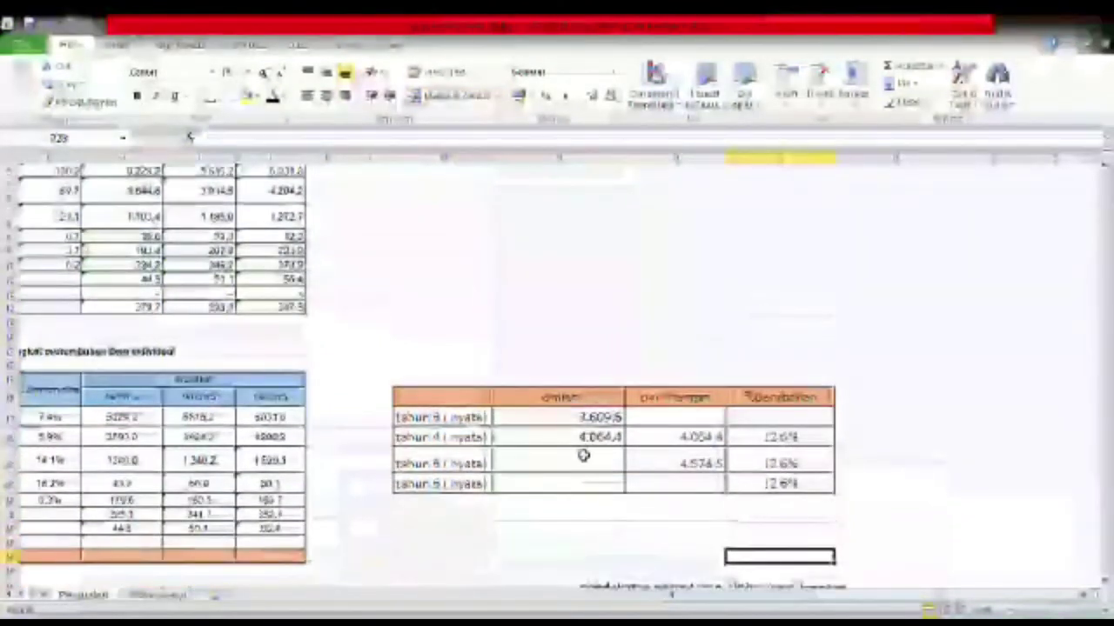
click(583, 463)
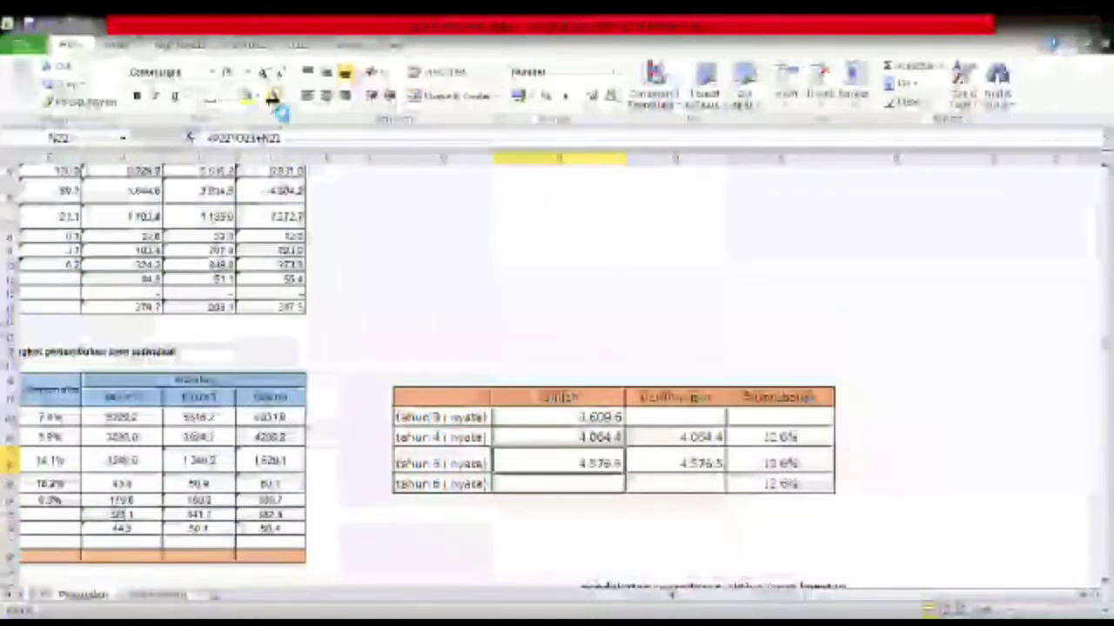
click(783, 374)
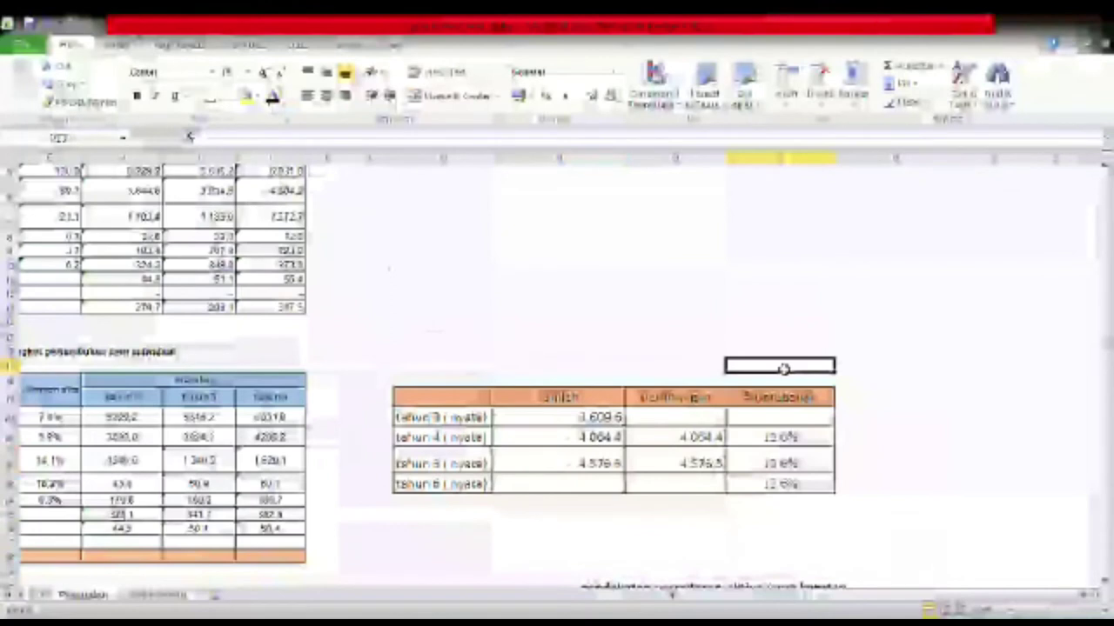
Make the hidden Tahun 6 perhitungan in O23 and jumlah in N23 readable with a dark font colour
key(Down)
key(Down)
key(Down)
key(Down)
key(Down)
key(Down)
key(Down)
key(Down)
key(Down)
key(Down)
key(Down)
key(Down)
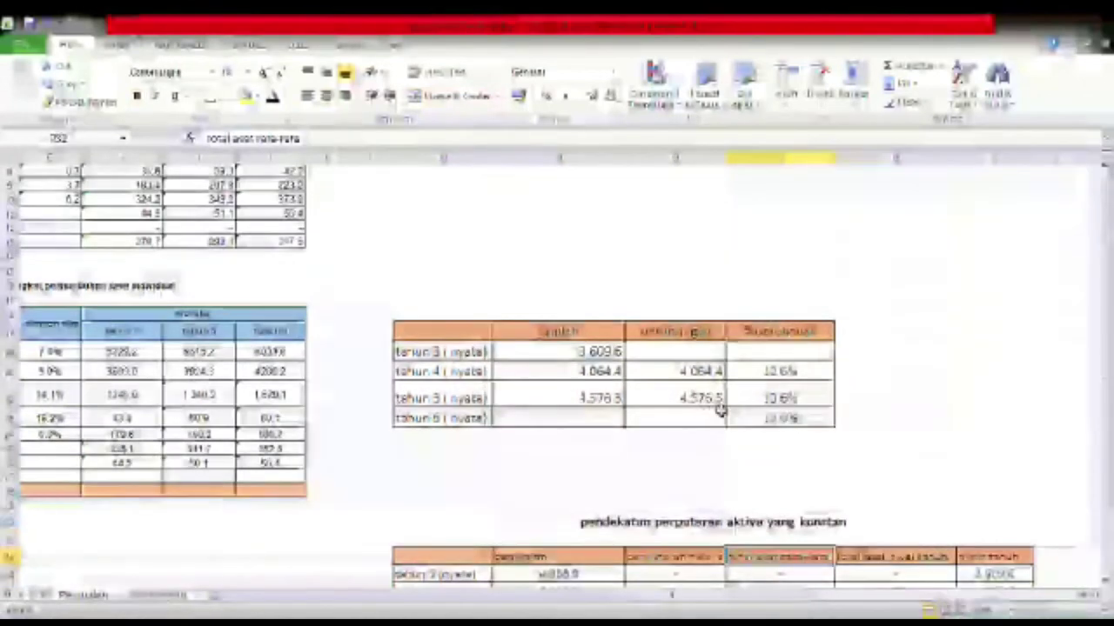
click(759, 420)
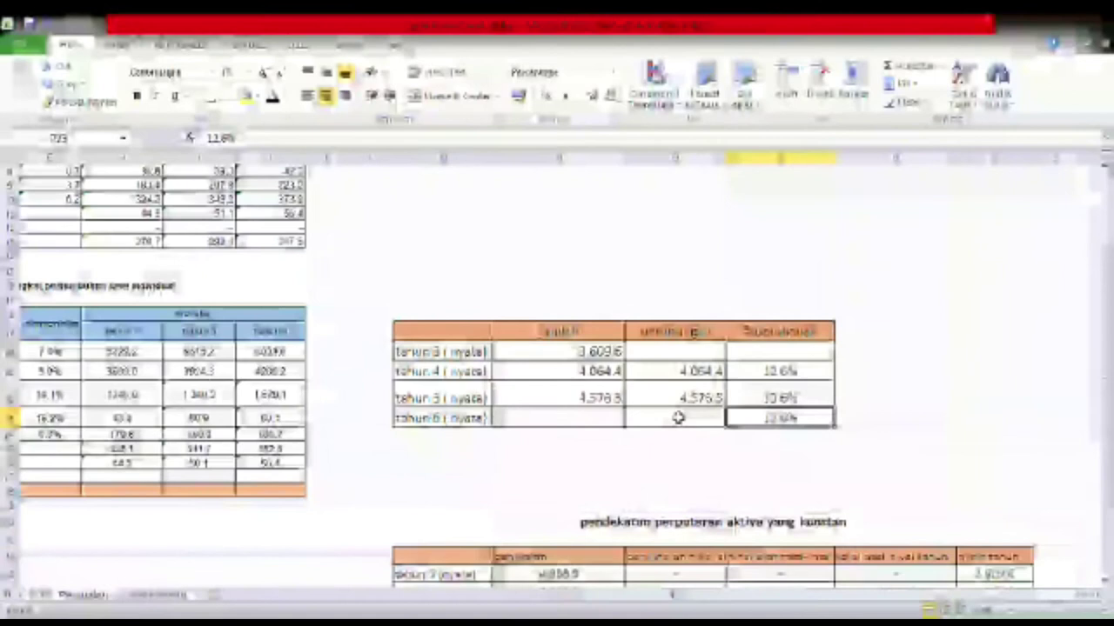
click(601, 402)
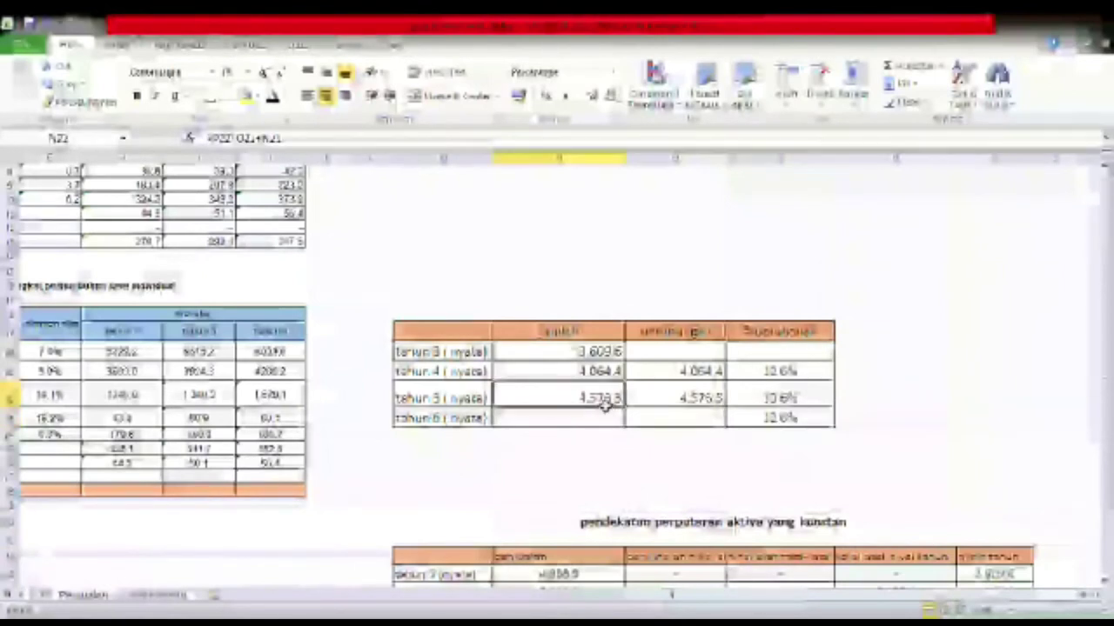
click(676, 421)
click(271, 98)
click(609, 419)
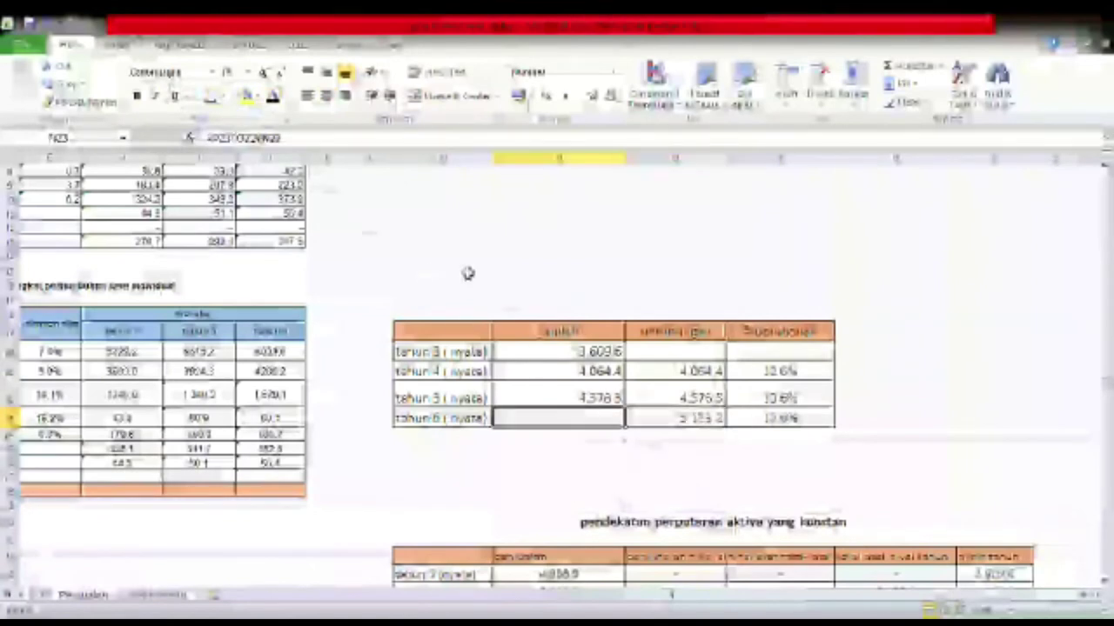
click(271, 99)
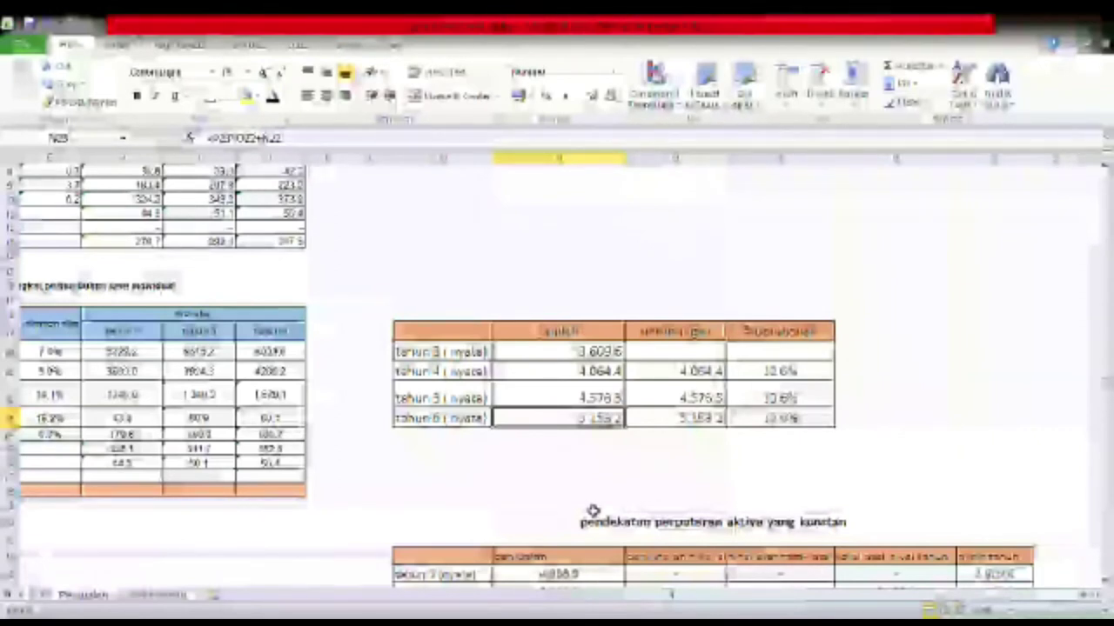
Slightly widen column O, which holds the perhitungan values and the second numeric column of the constant asset turnover table
key(Down)
key(Down)
key(Down)
key(Down)
key(Down)
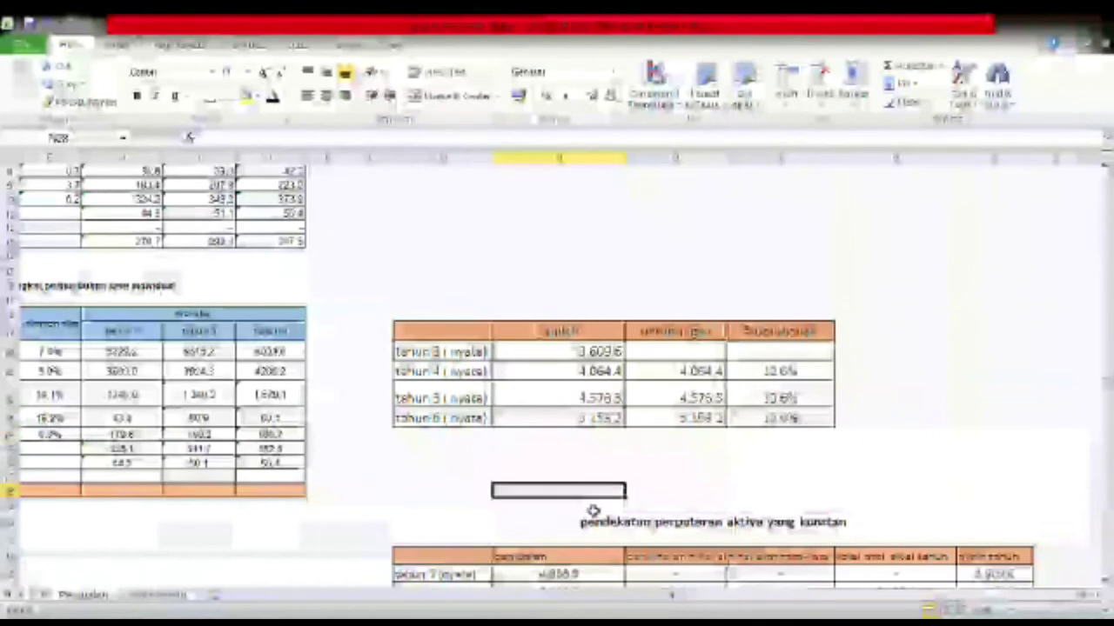
key(Down)
key(Down)
key(Down)
key(Down)
key(Down)
key(Down)
key(Down)
key(Down)
key(Down)
key(Down)
key(Down)
key(Down)
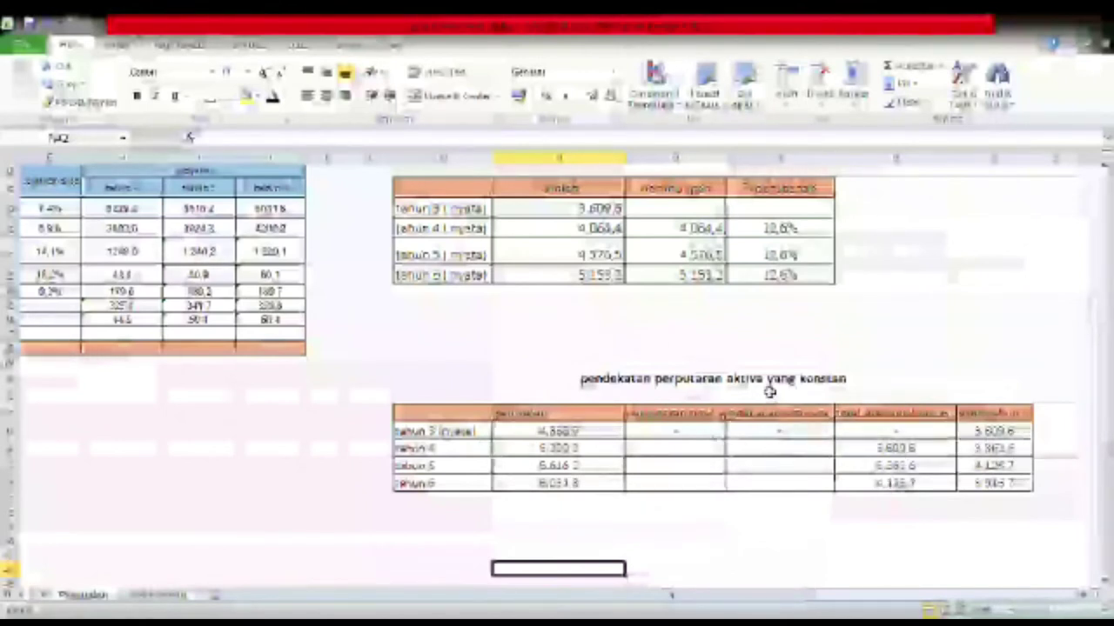
drag(735, 169, 741, 167)
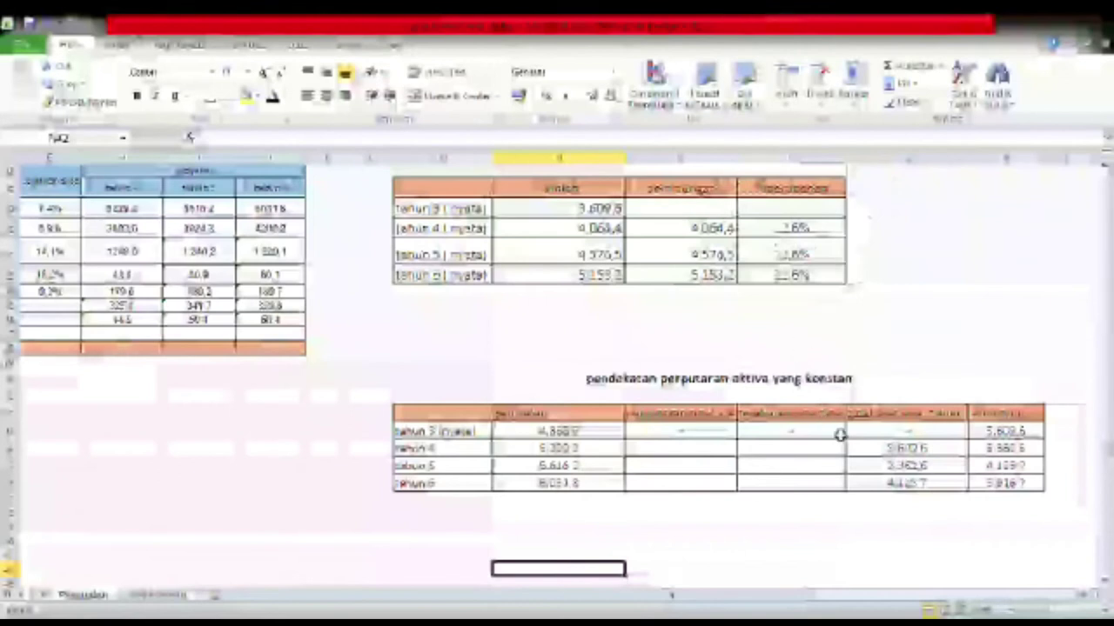
Check the Tahun 4 asset values in Q34 and R34, and make the hidden total aset rata-rata in P34 readable in dark font
click(910, 451)
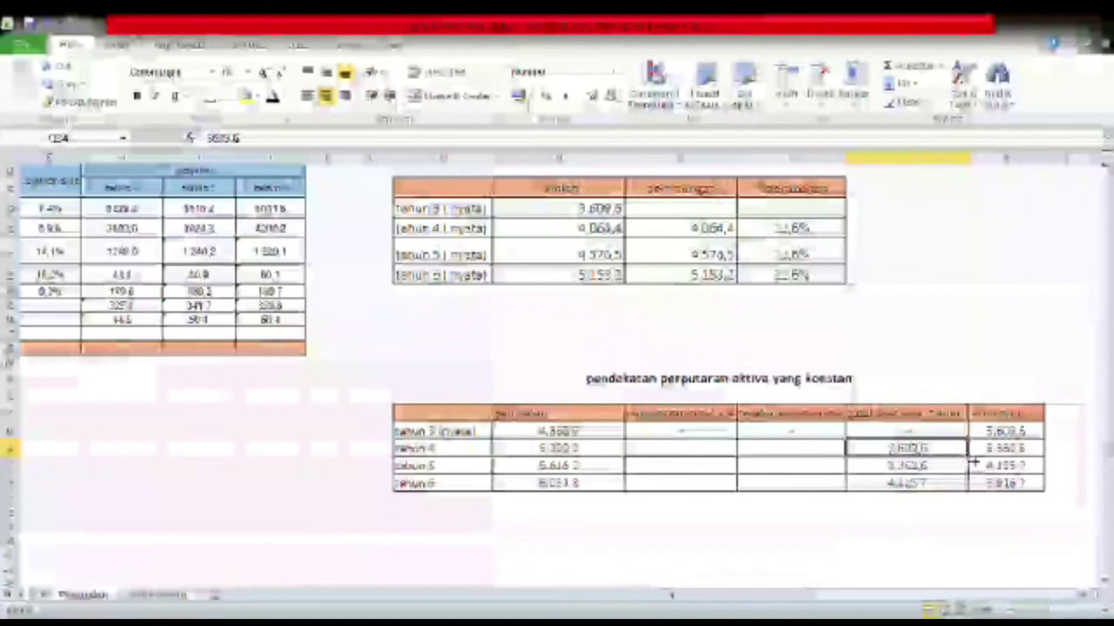
click(1004, 453)
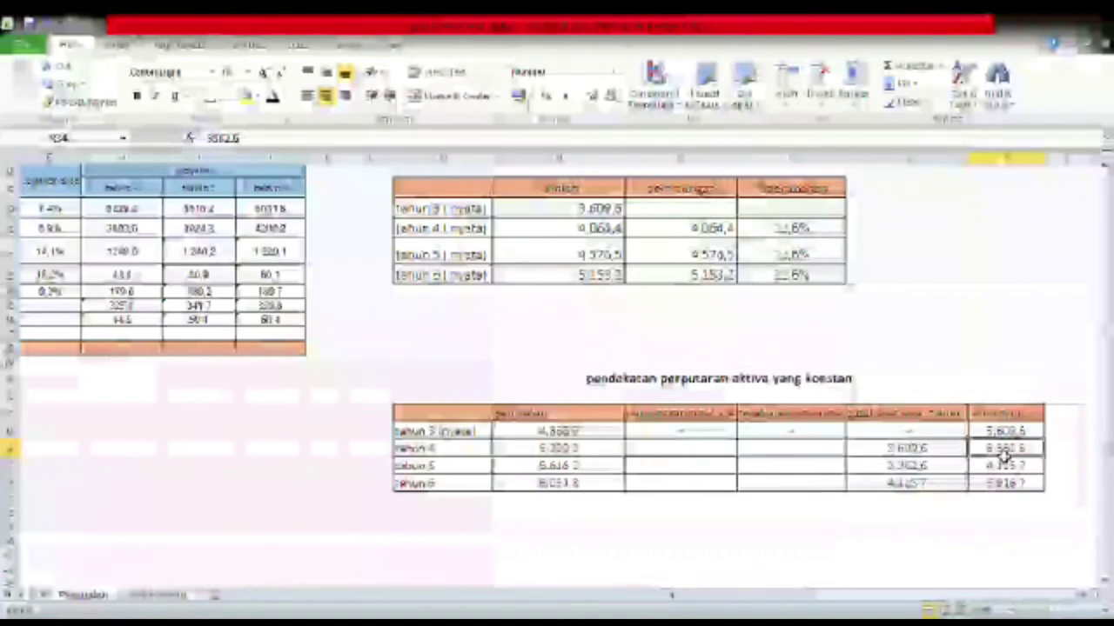
click(814, 464)
click(810, 454)
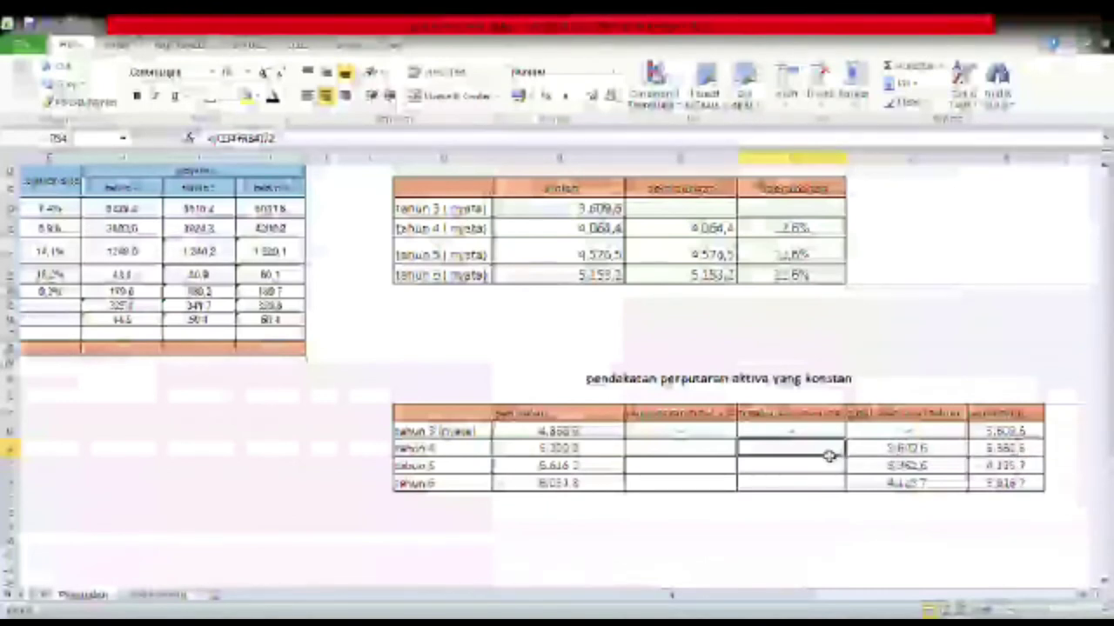
click(272, 99)
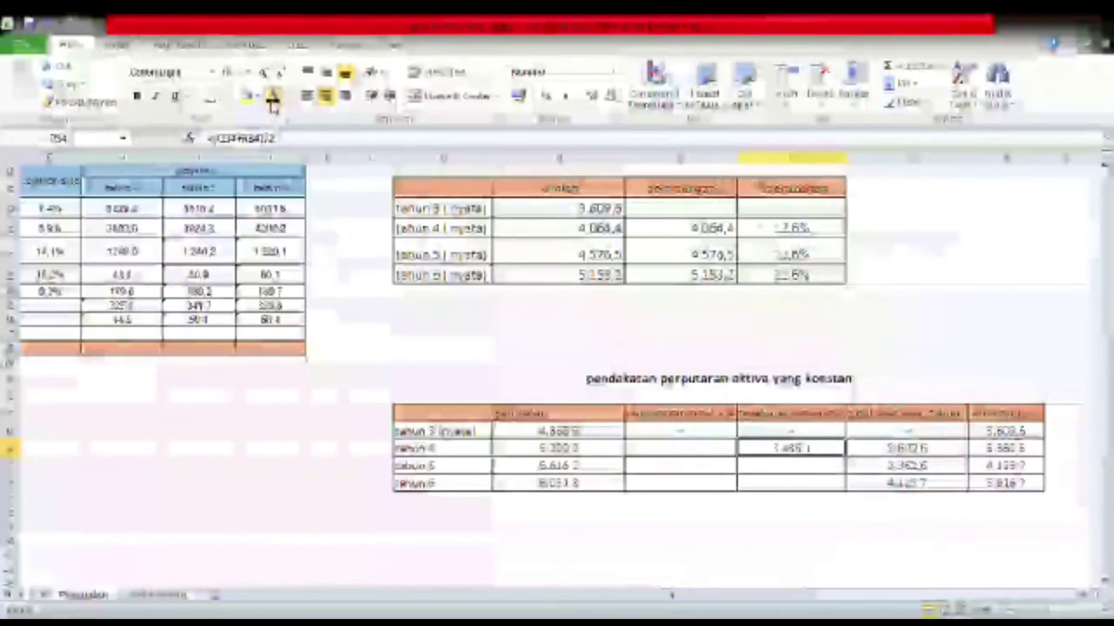
click(808, 503)
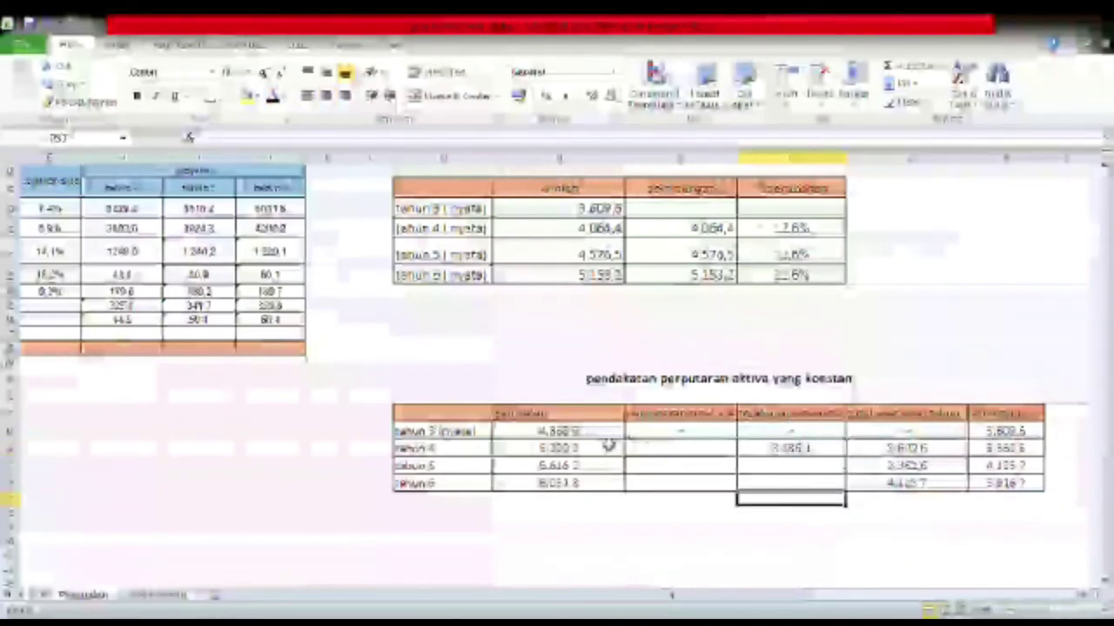
Make the hidden total aset rata-rata for Tahun 5 in P35 and Tahun 6 in P36 readable with a dark font colour
click(804, 470)
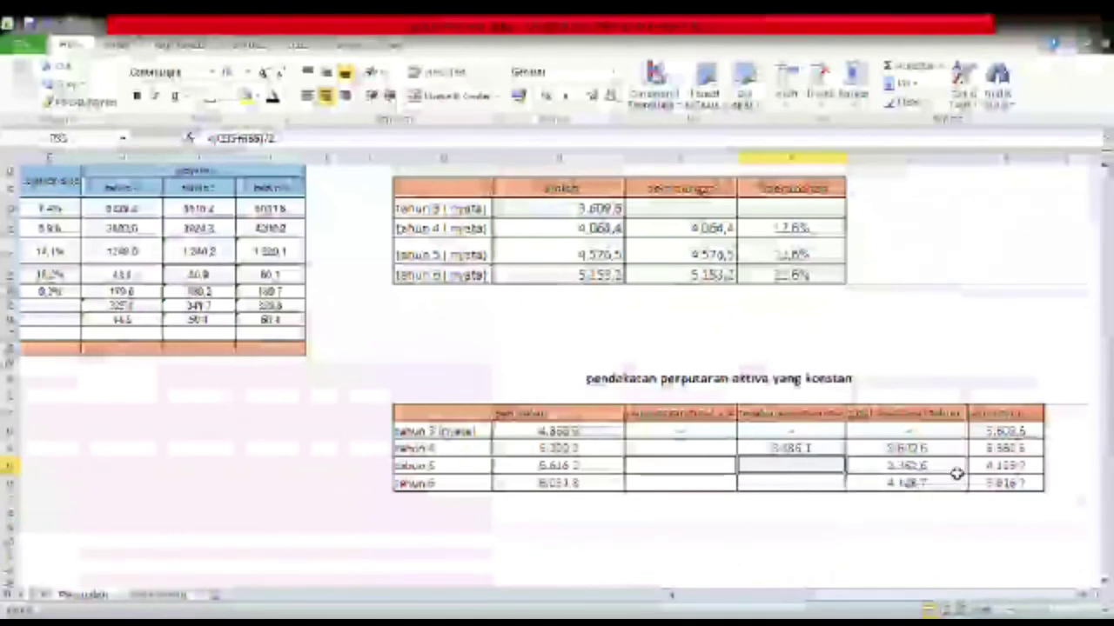
click(918, 470)
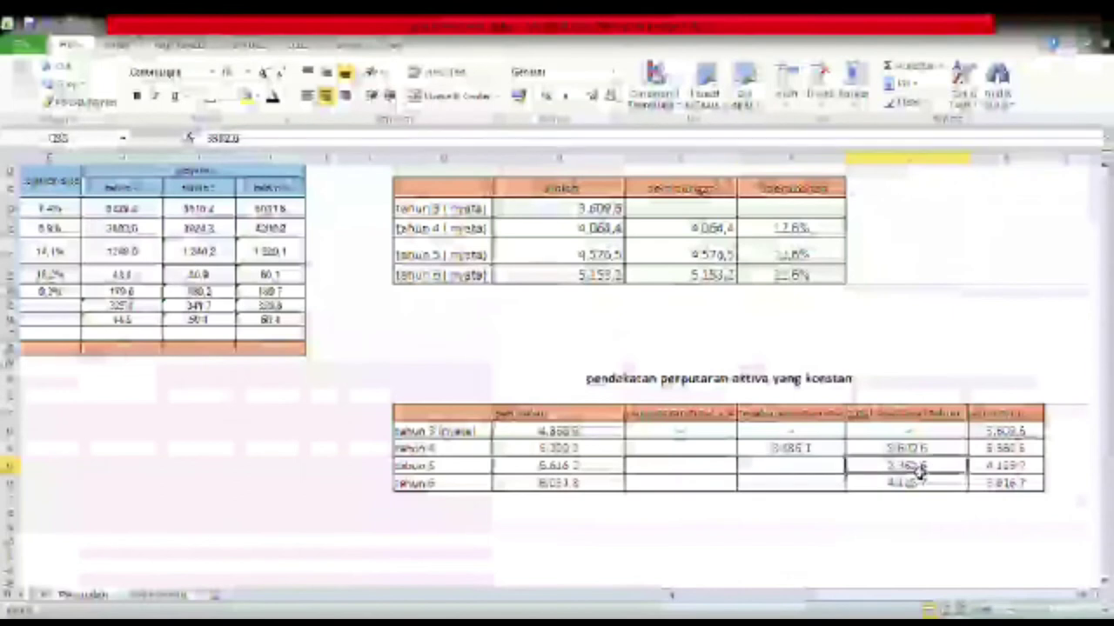
click(823, 471)
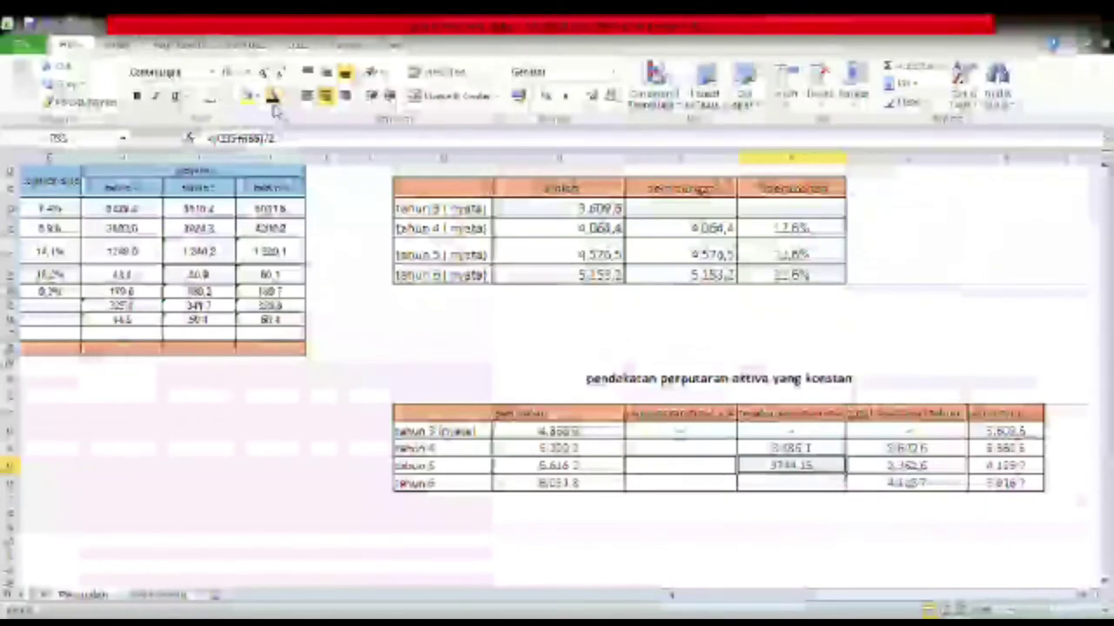
click(783, 485)
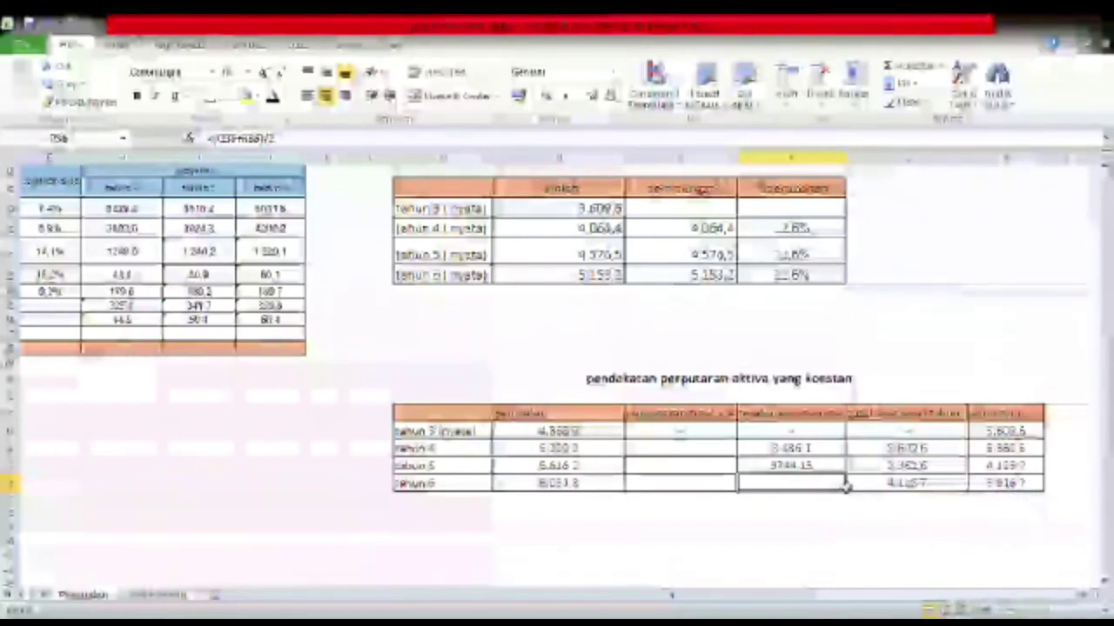
click(273, 99)
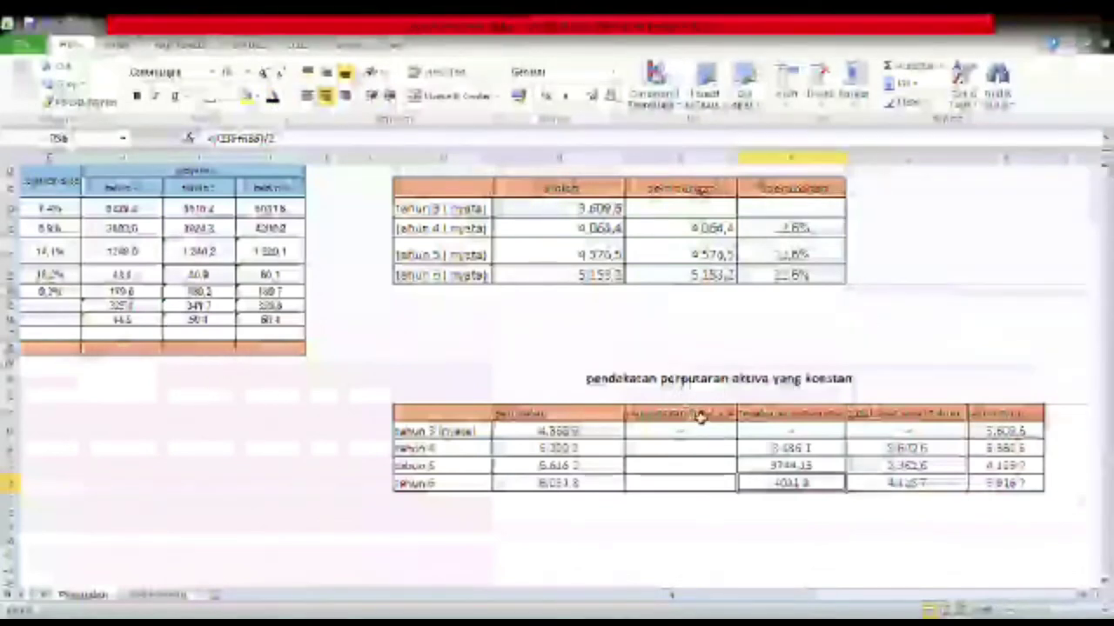
Slightly widen column O, and make the hidden asset turnover values for Tahun 4 in O34 and Tahun 5 in O35 readable in dark font
click(689, 481)
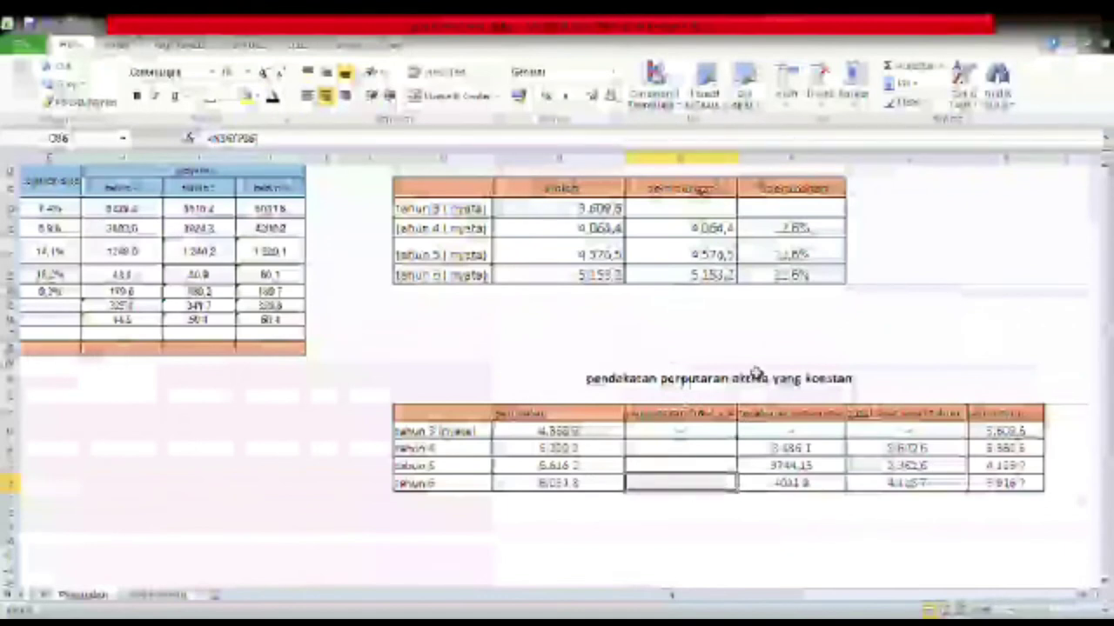
drag(739, 168, 746, 169)
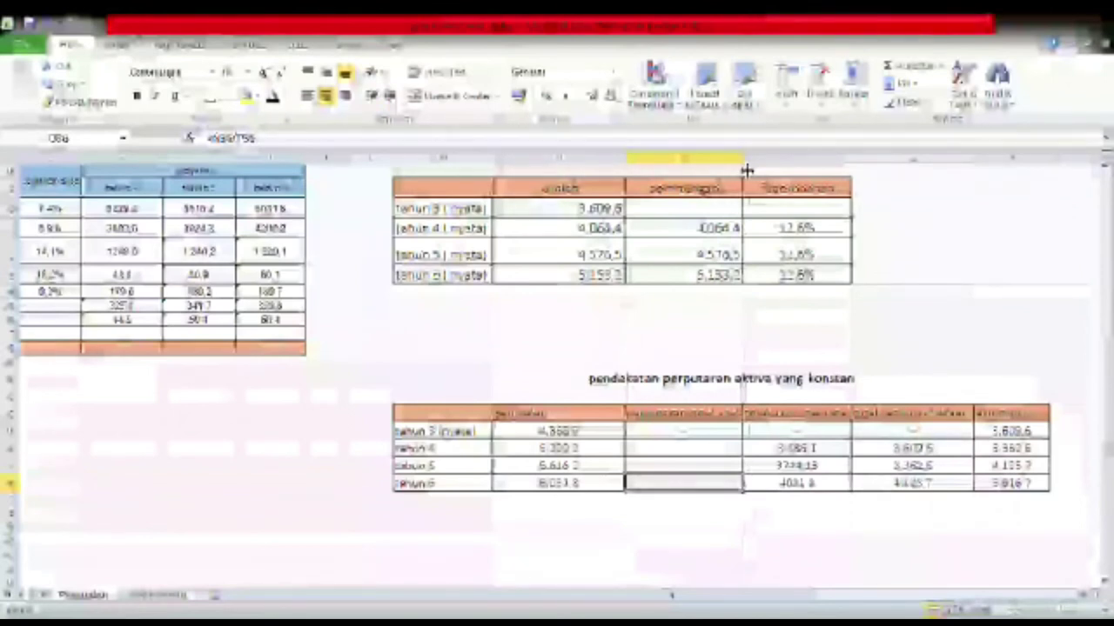
click(649, 453)
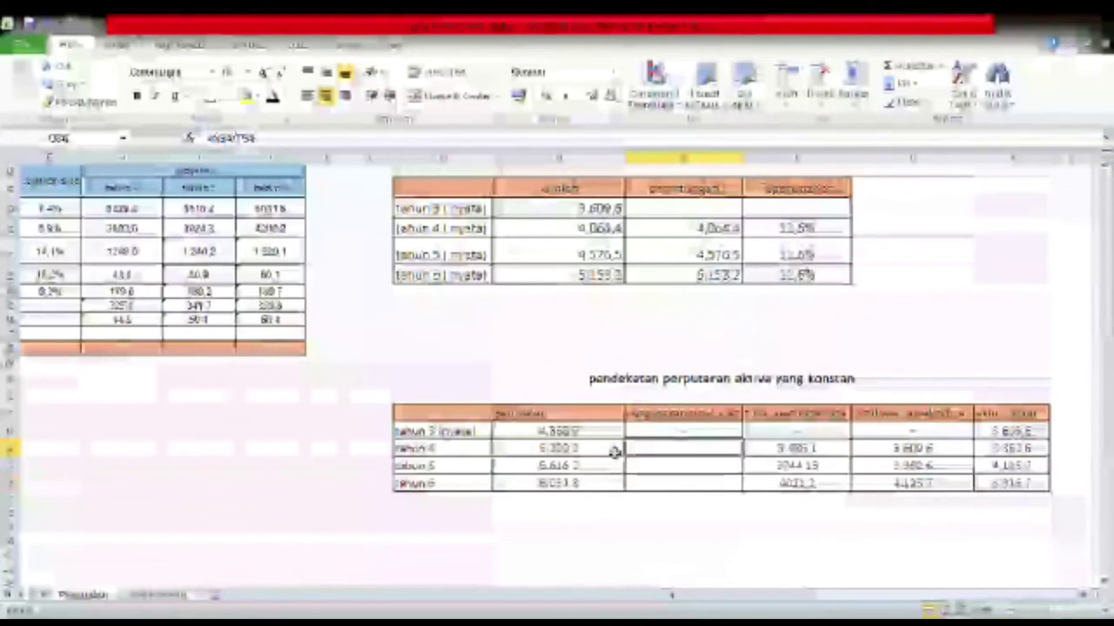
click(583, 451)
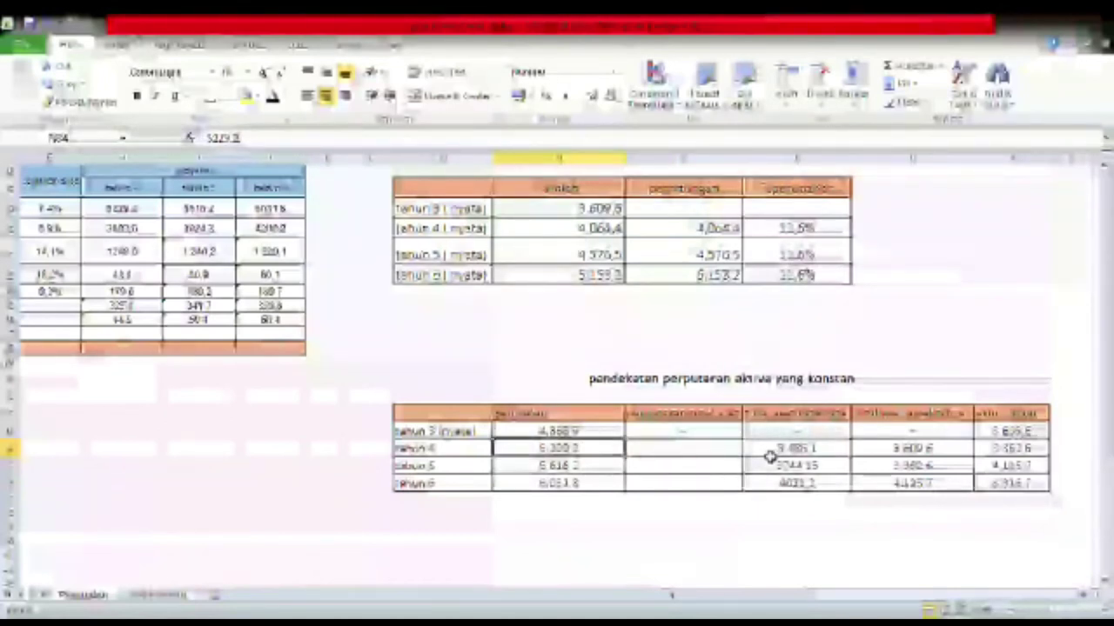
click(719, 459)
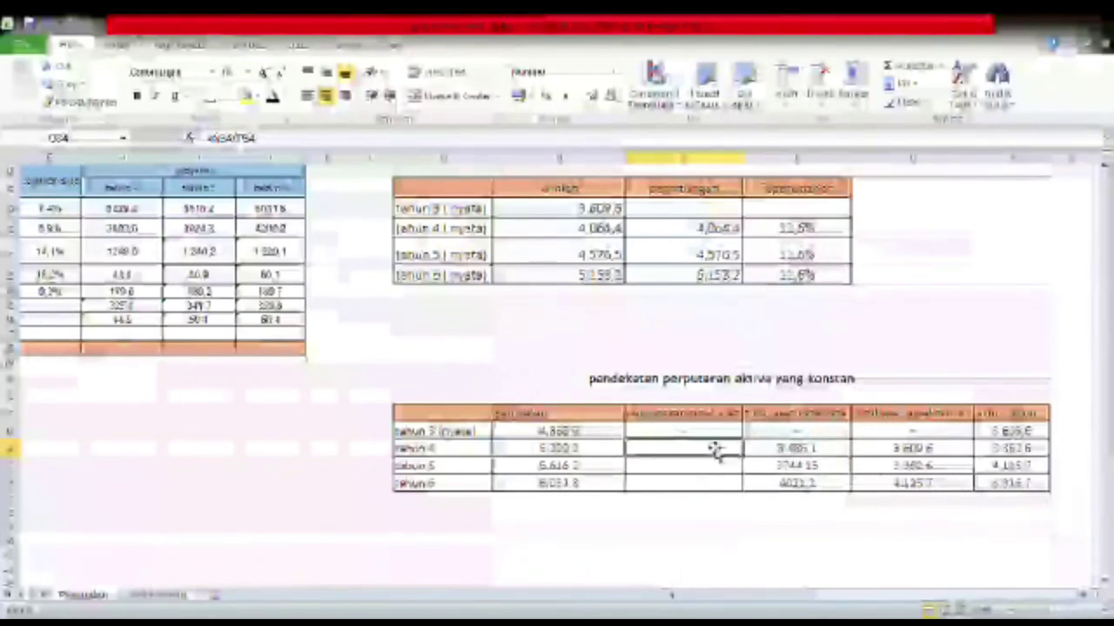
click(273, 98)
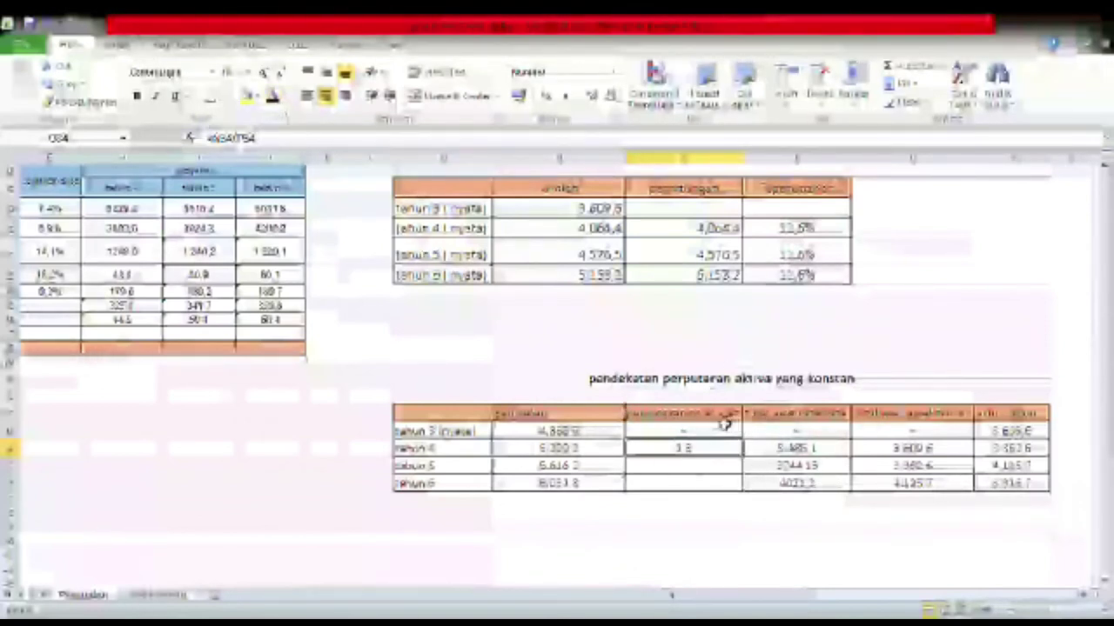
click(691, 473)
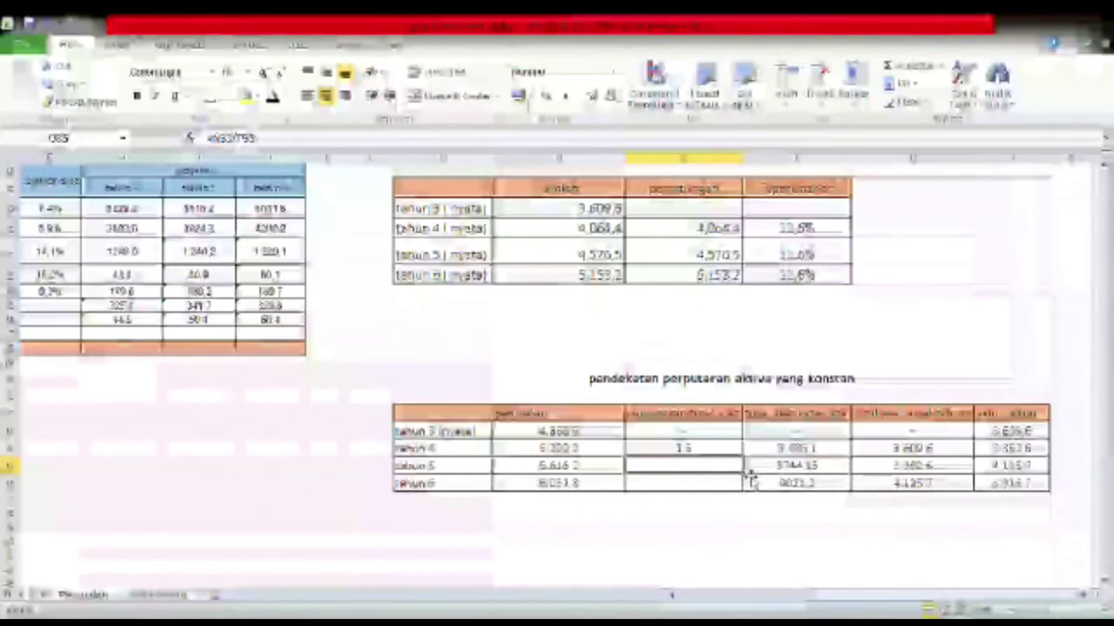
click(274, 98)
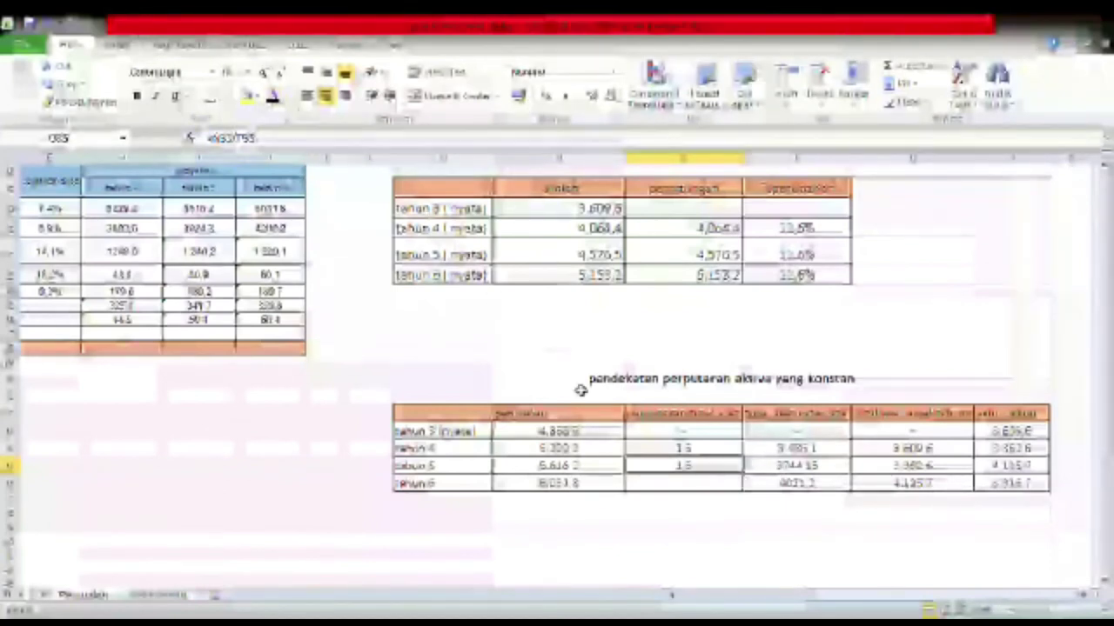
Try to calculate the Tahun 6 asset turnover in O36 by dividing sales in N36 by average total assets in P36
click(666, 487)
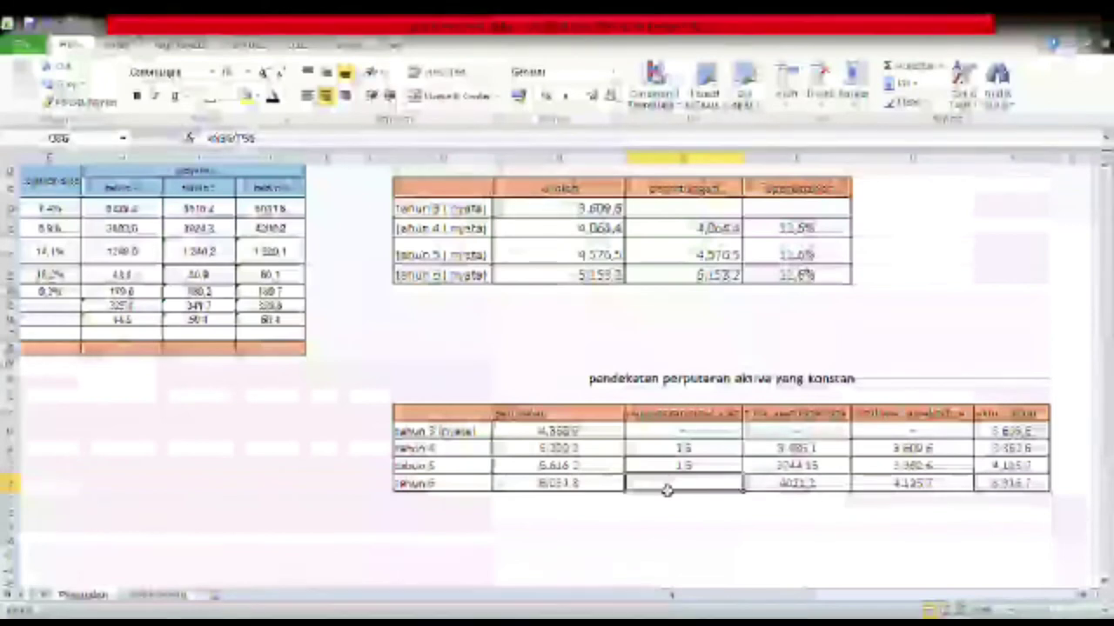
text(=)
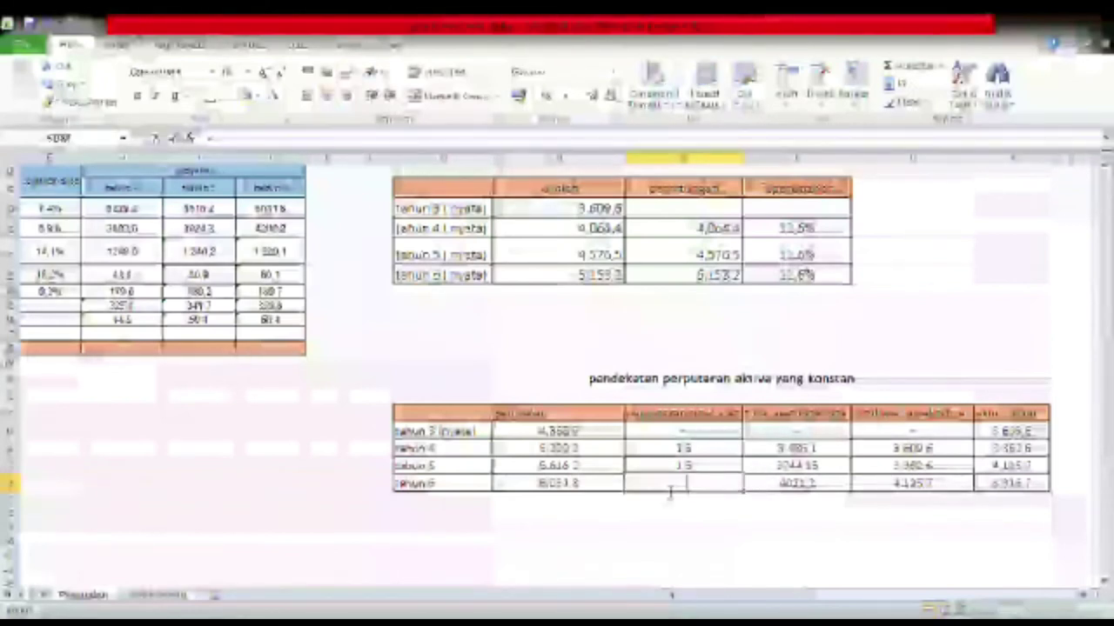
text(=)
click(588, 489)
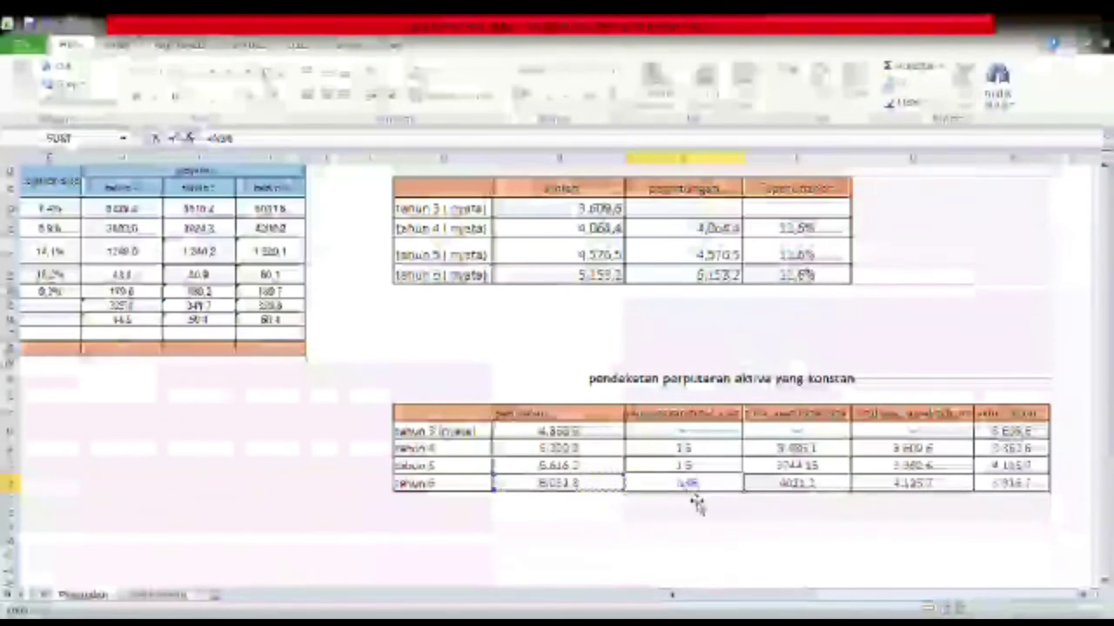
text(/)
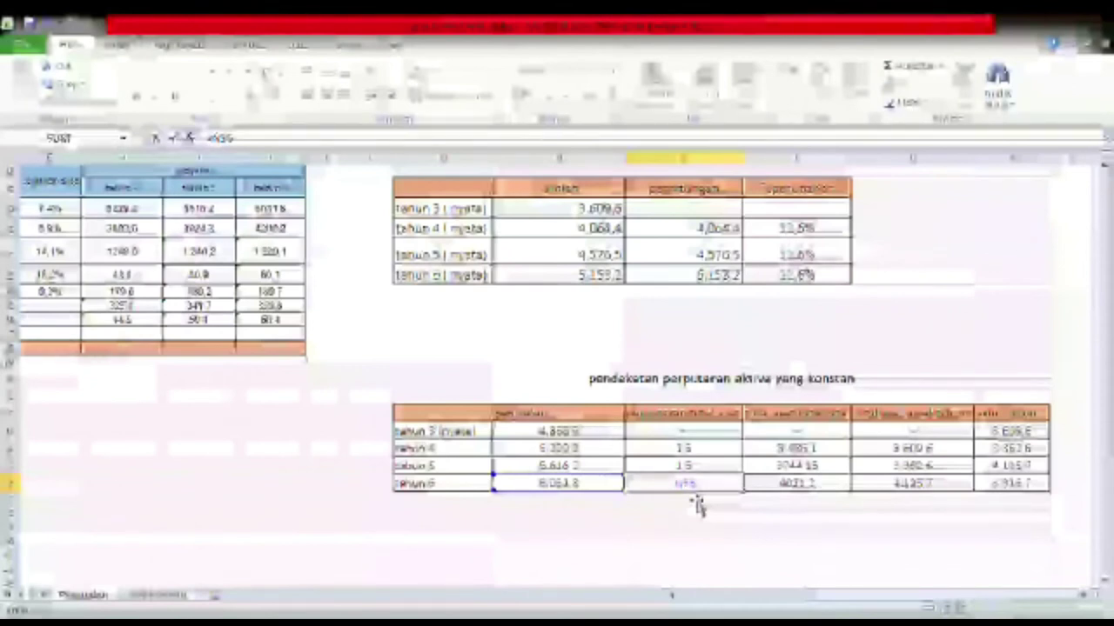
click(788, 489)
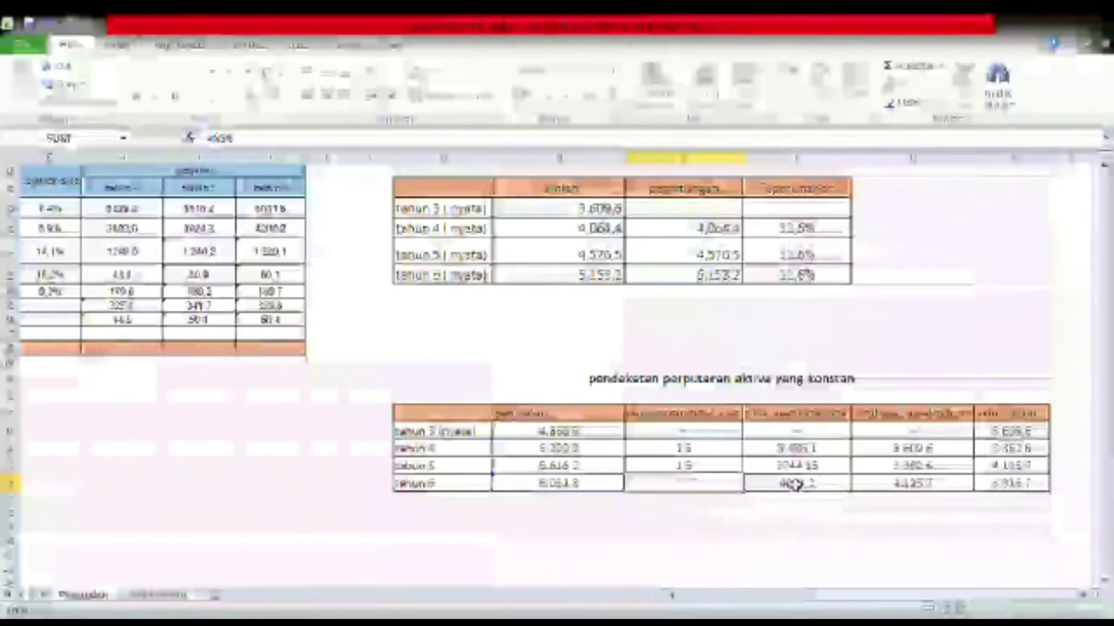
key(Tab)
click(729, 485)
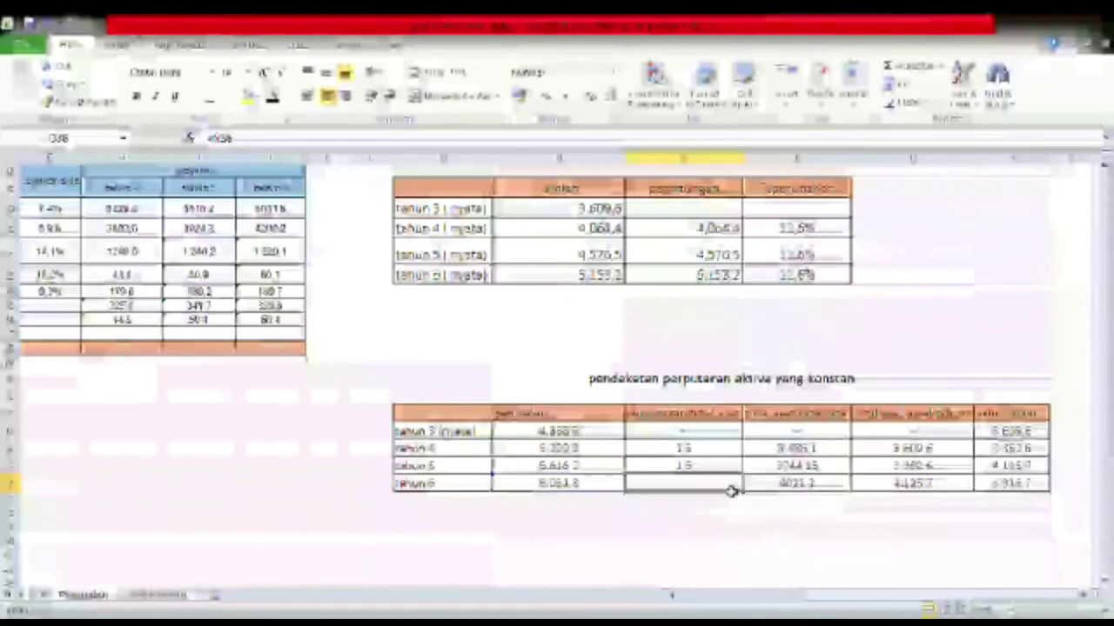
Give the Tahun 6 asset turnover cell O36 a dark font colour and set its value to 1.5
key(ctrl+v)
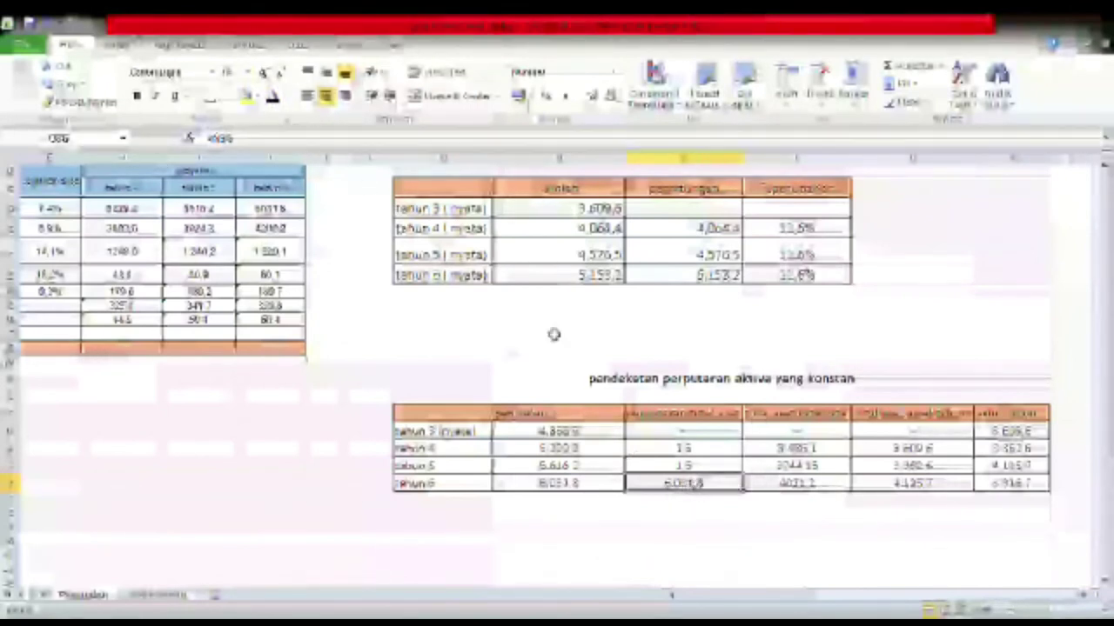
text(1)
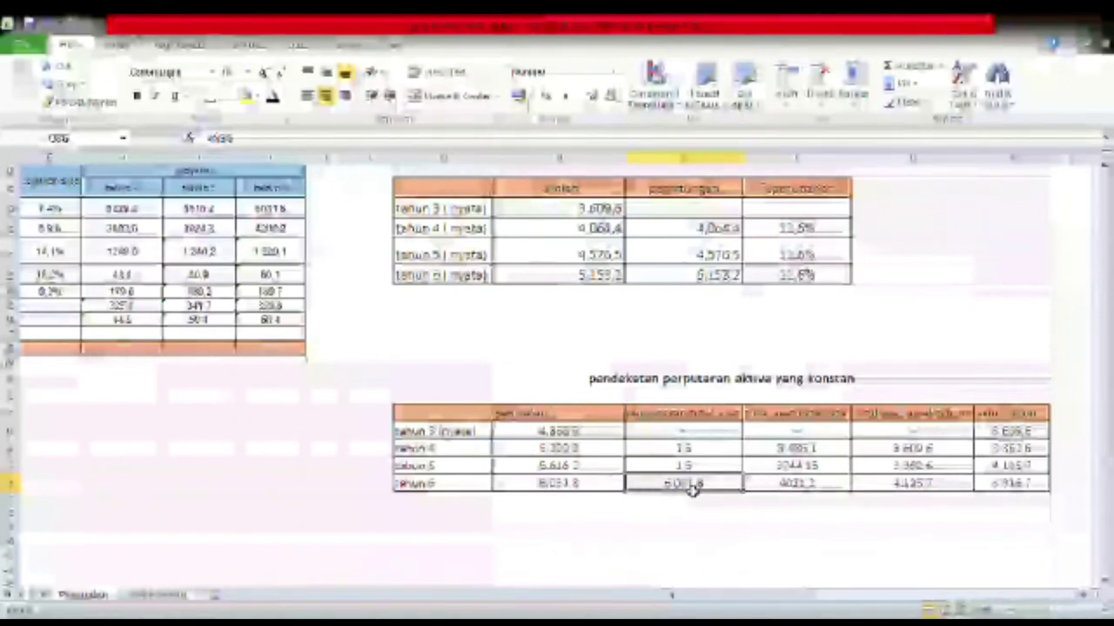
text(.5)
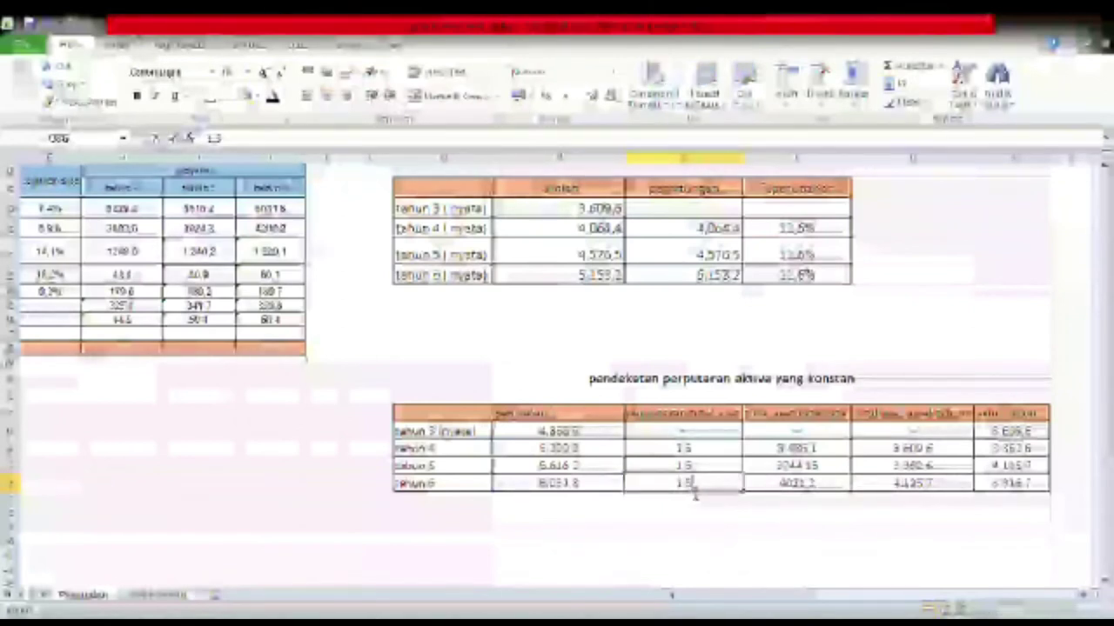
click(707, 533)
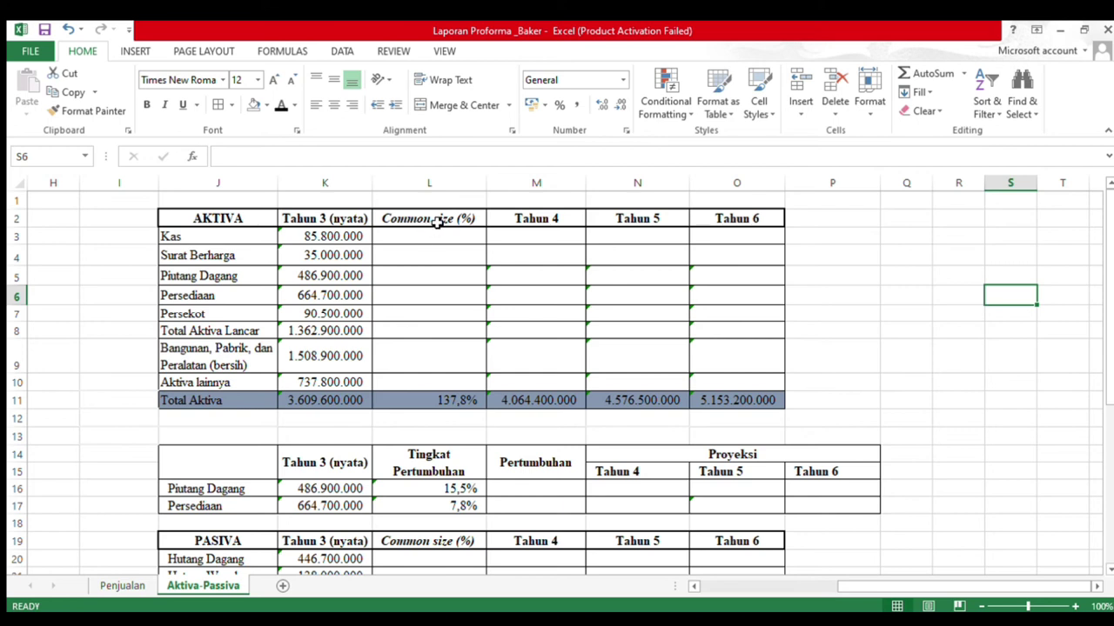
On the Aktiva-Passiva sheet, make the hidden Common size percentages from Kas to Aktiva lainnya in L3:L10 readable in dark font
click(405, 221)
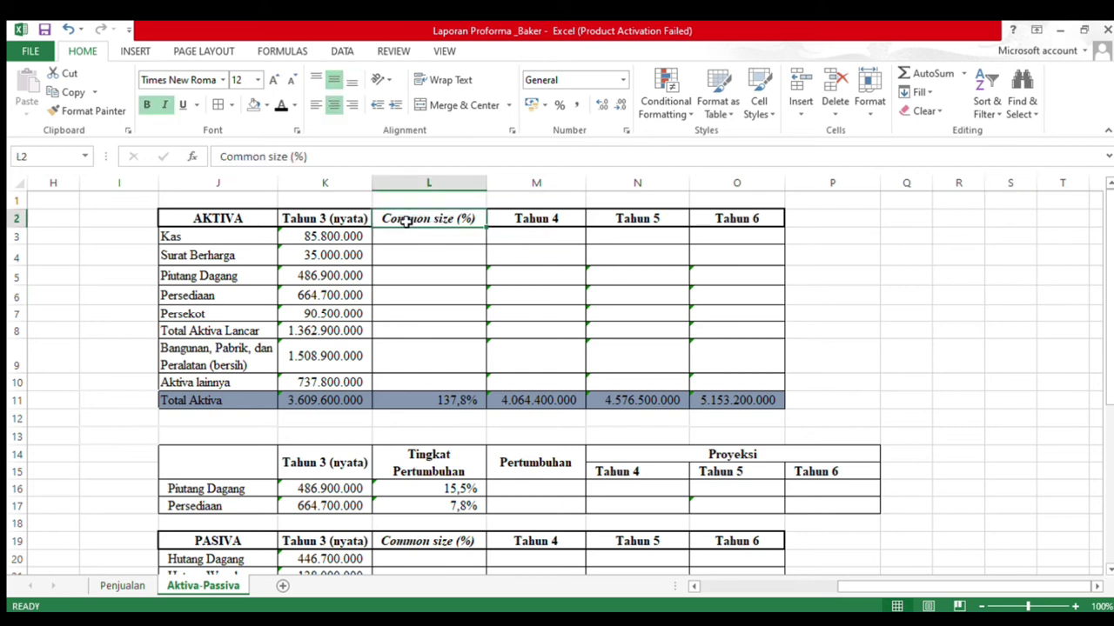
click(248, 239)
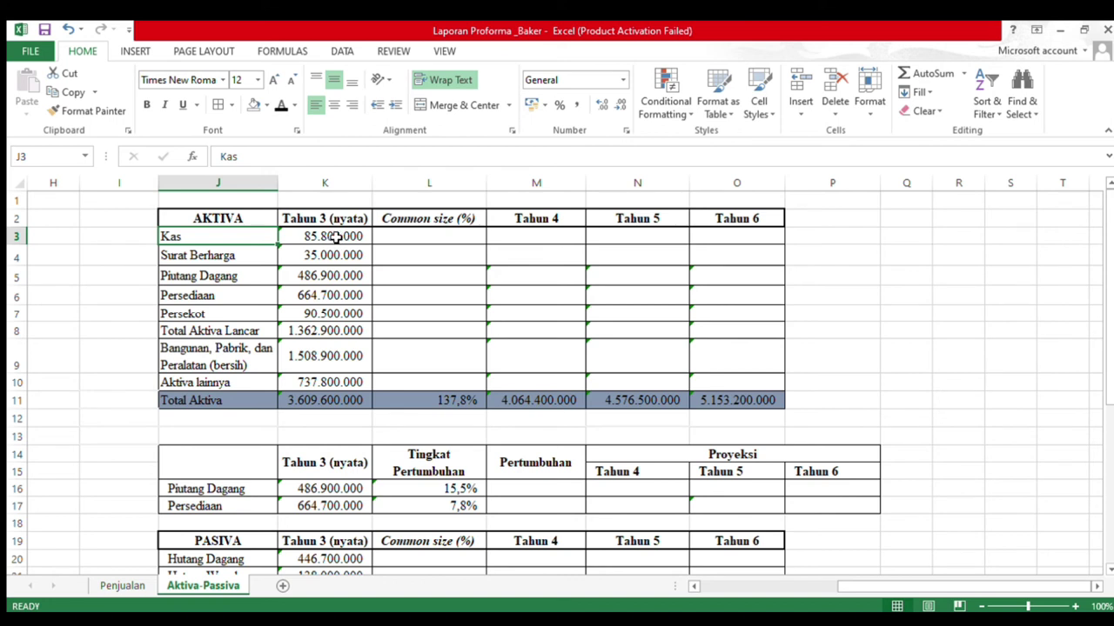
click(332, 401)
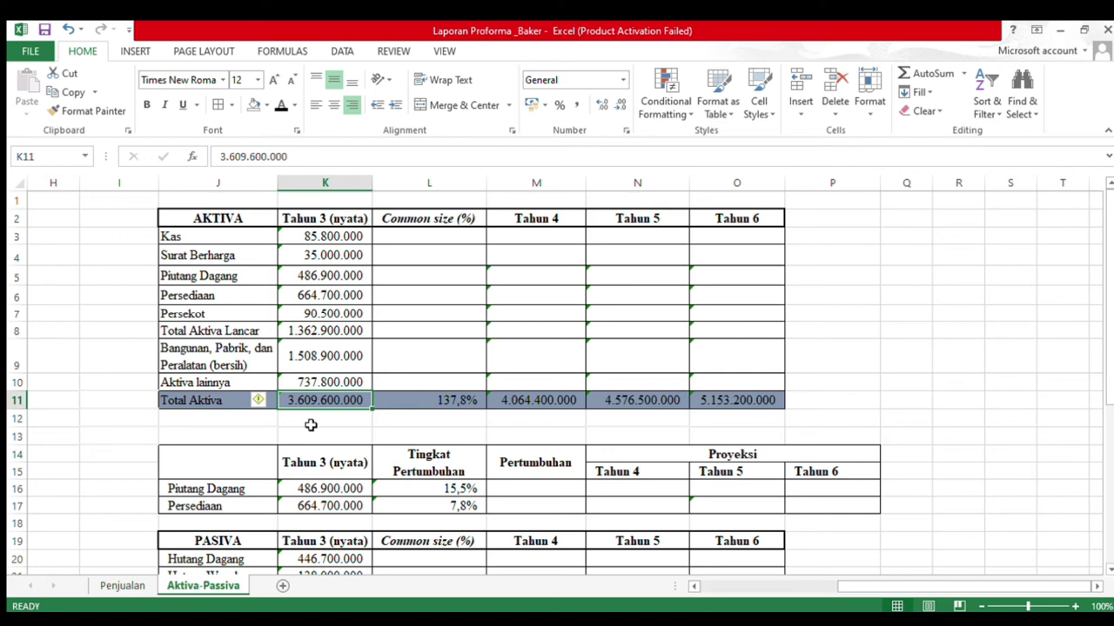
click(428, 240)
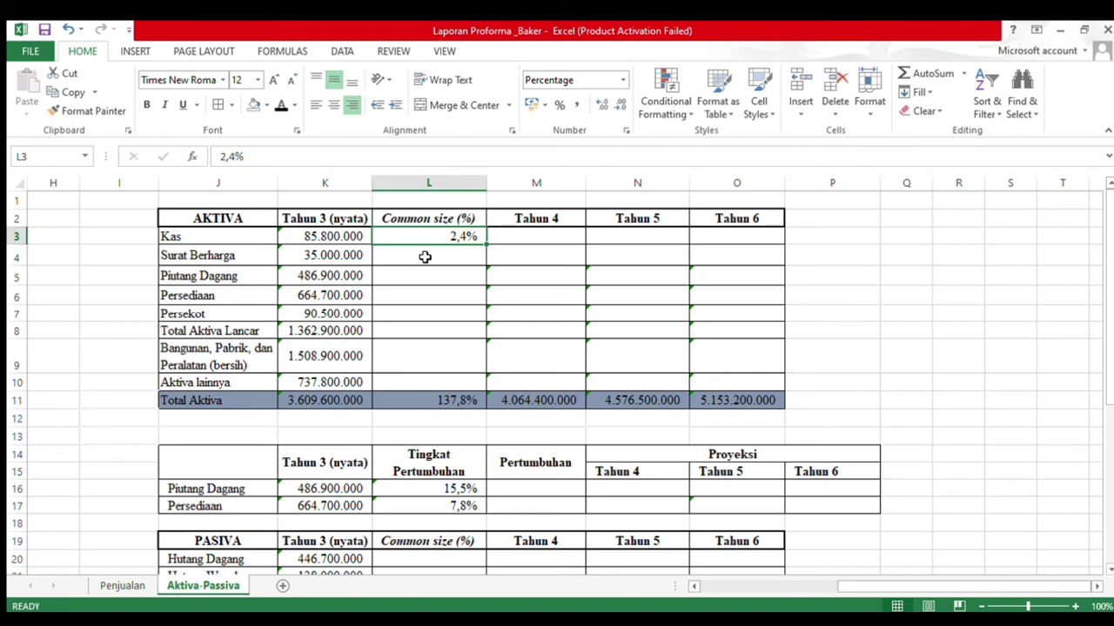
drag(424, 256, 433, 384)
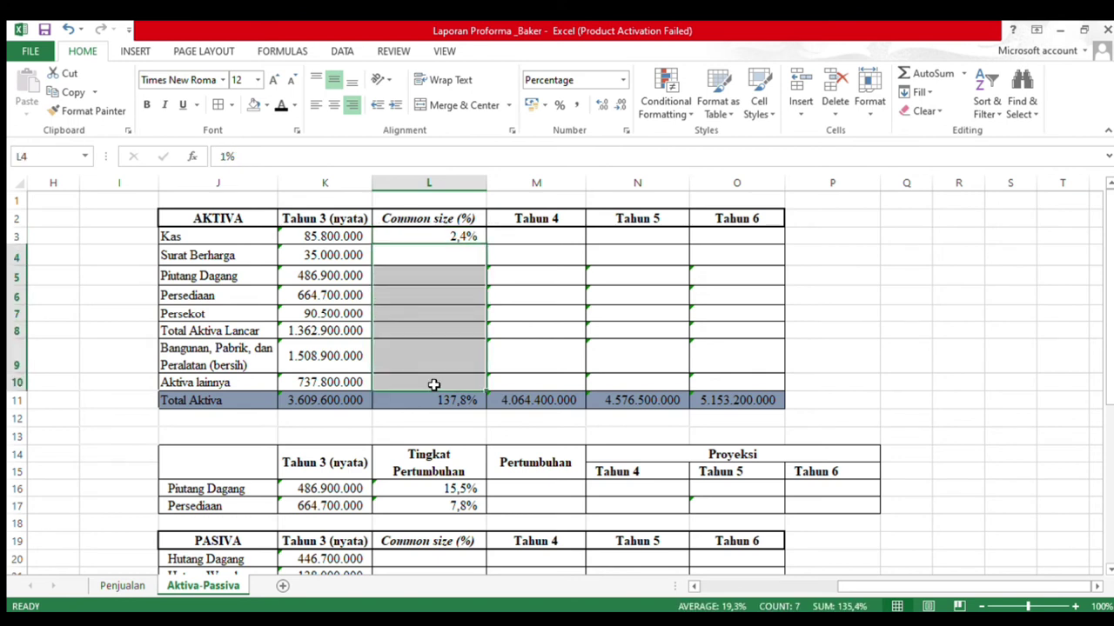
click(276, 114)
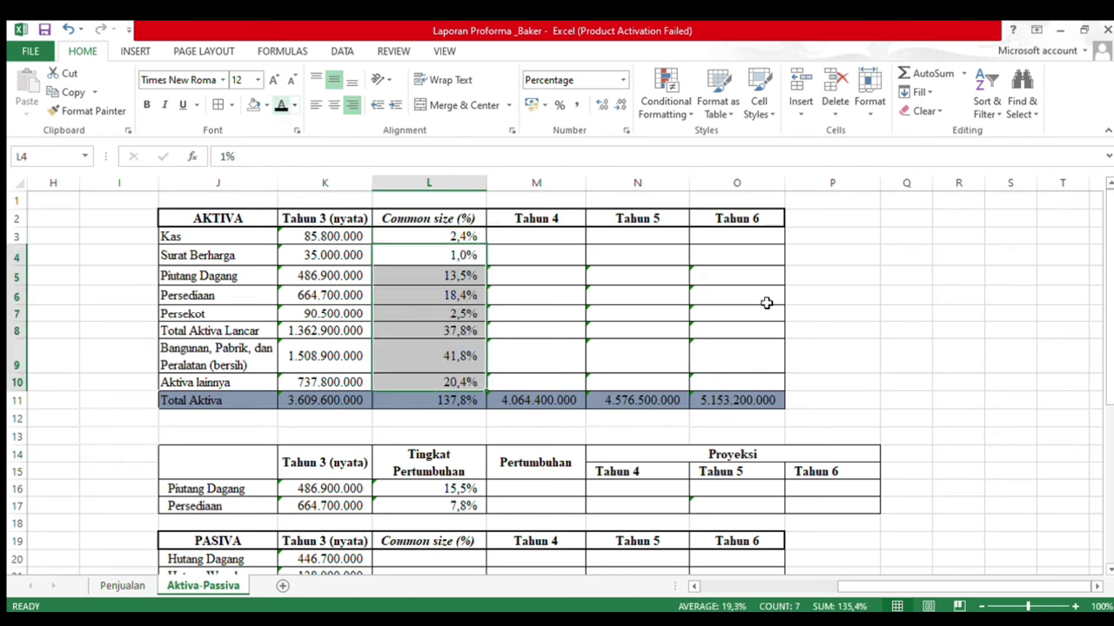
click(927, 386)
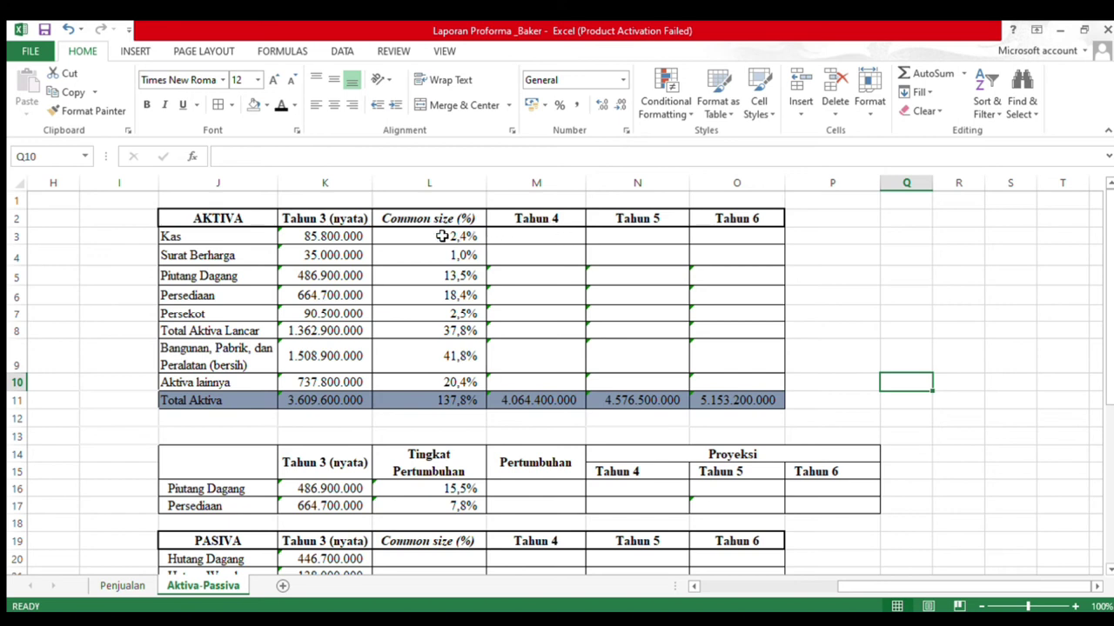
Make the hidden Tahun 4 projections from Kas to Aktiva lainnya in M3:M10 readable with a dark font colour
click(495, 241)
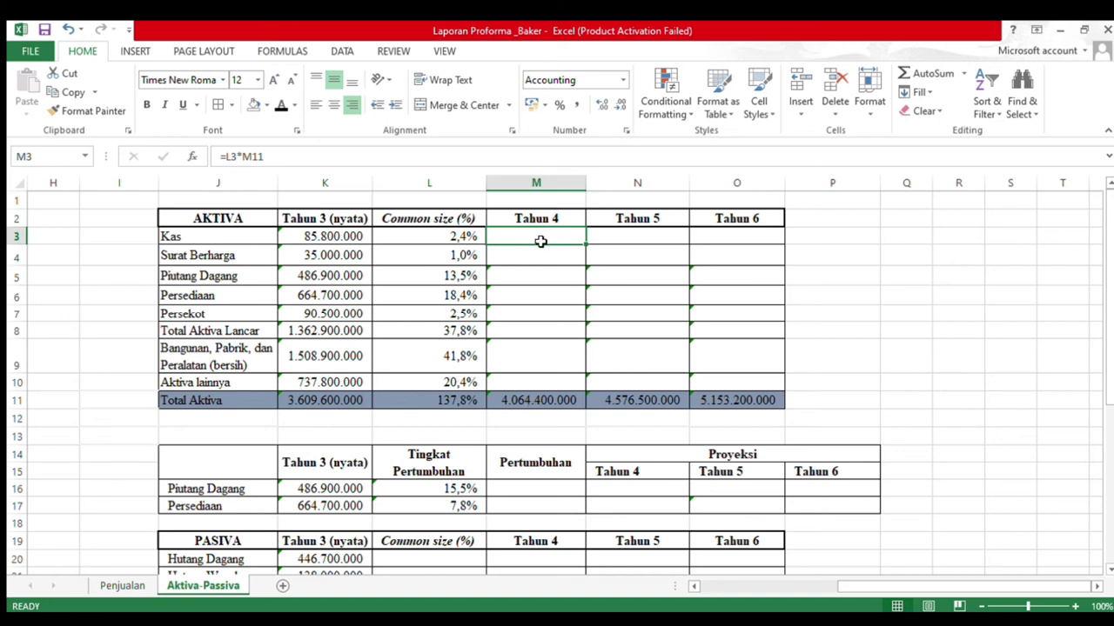
click(278, 104)
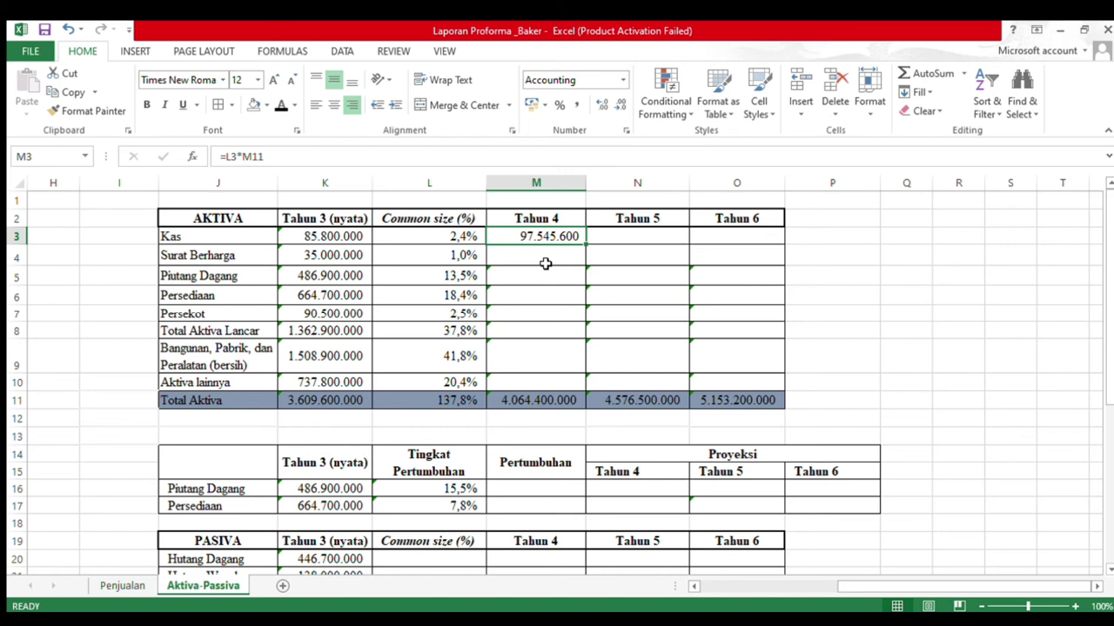
drag(526, 257, 535, 381)
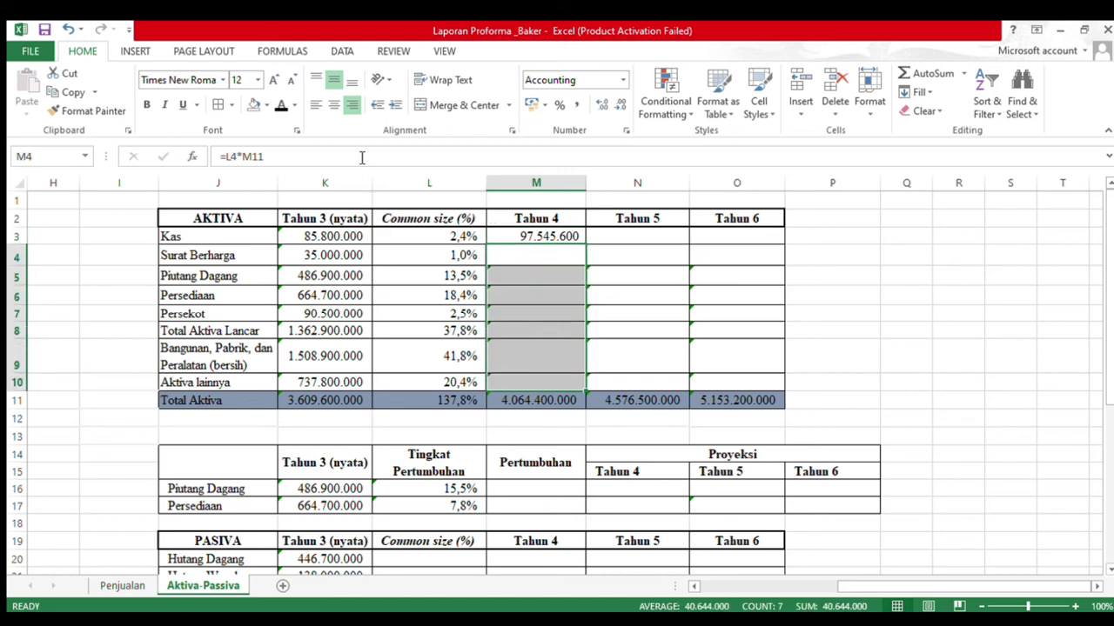
click(281, 105)
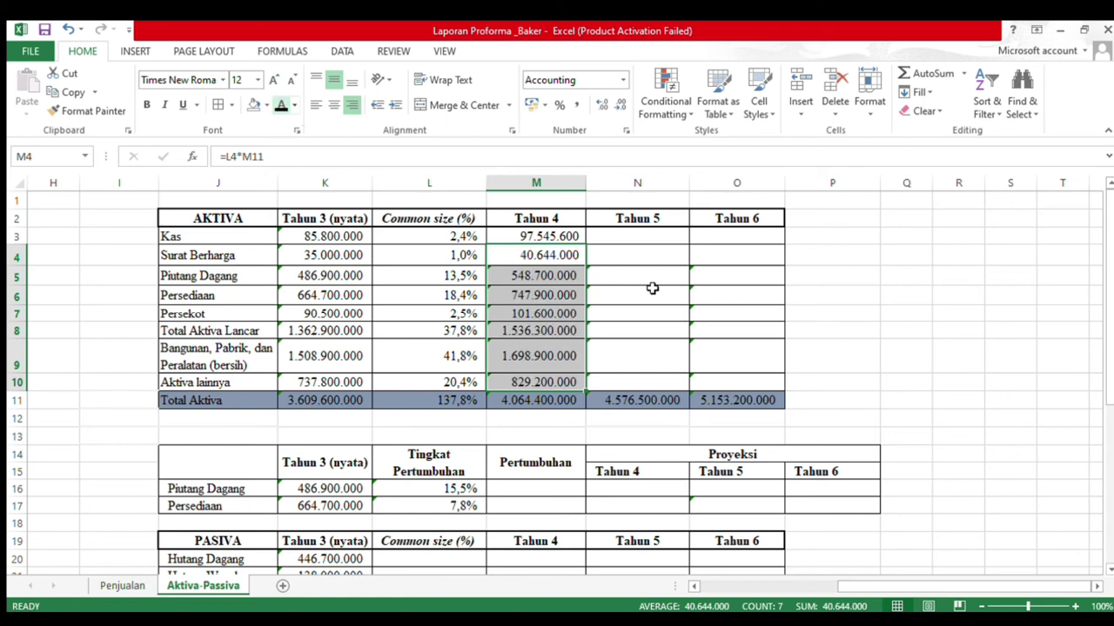
click(854, 280)
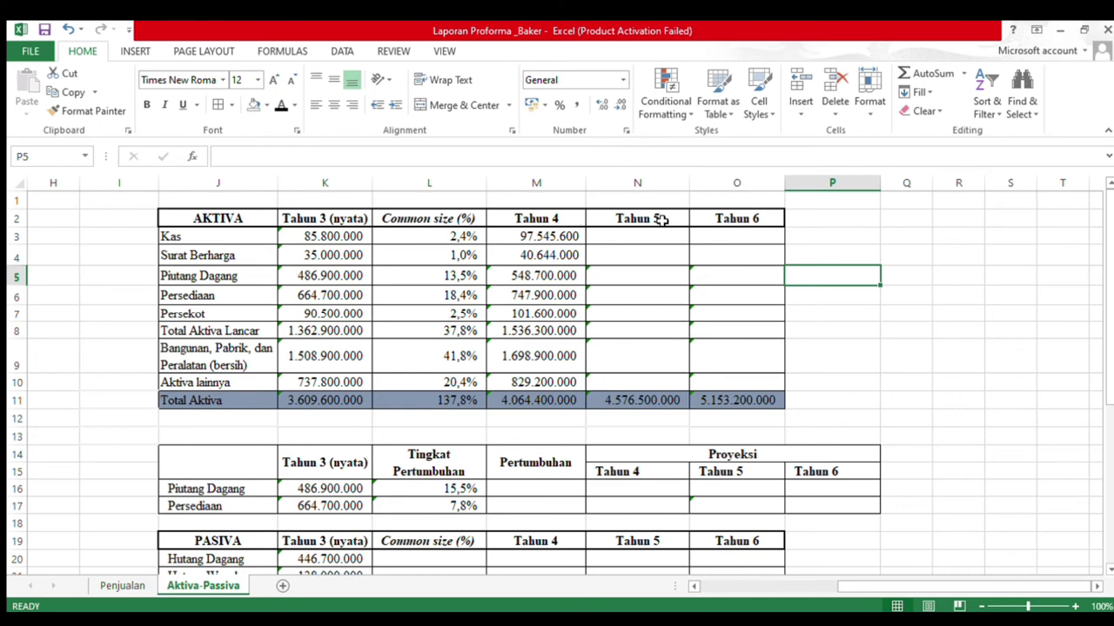
Make the hidden Tahun 5 projections from Kas to Aktiva lainnya in N3:N10 readable with a dark font colour
click(635, 242)
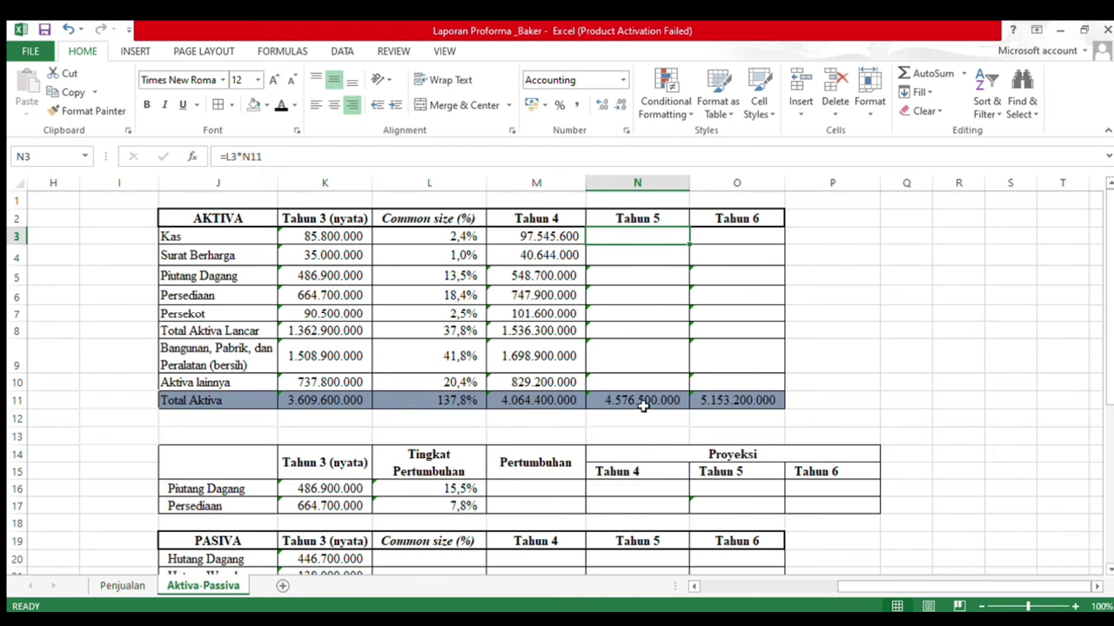
click(280, 105)
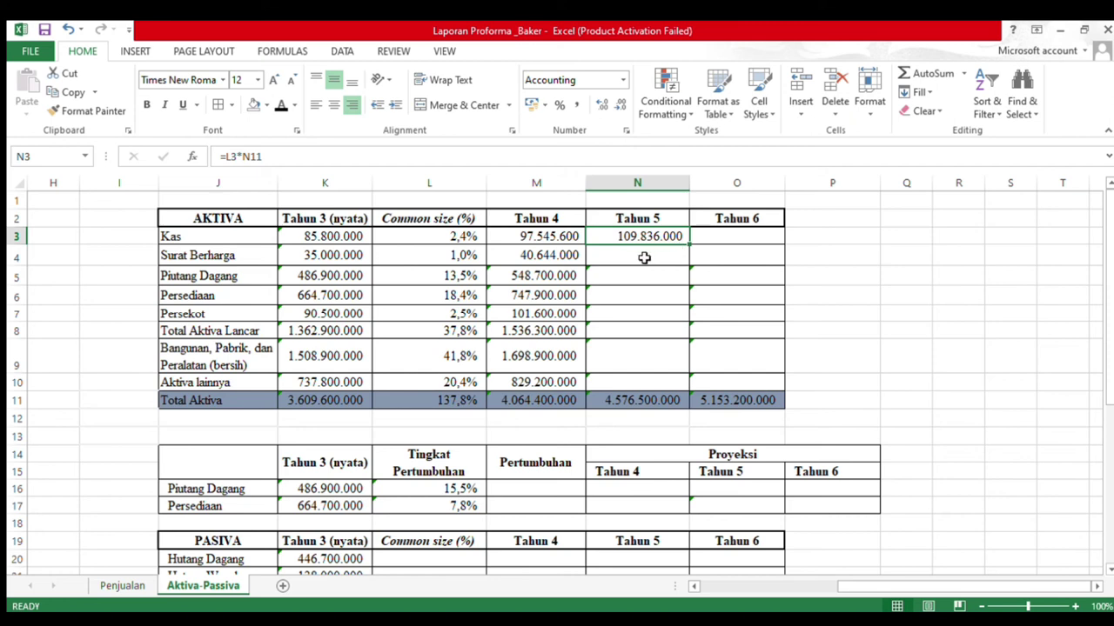
drag(644, 256, 644, 381)
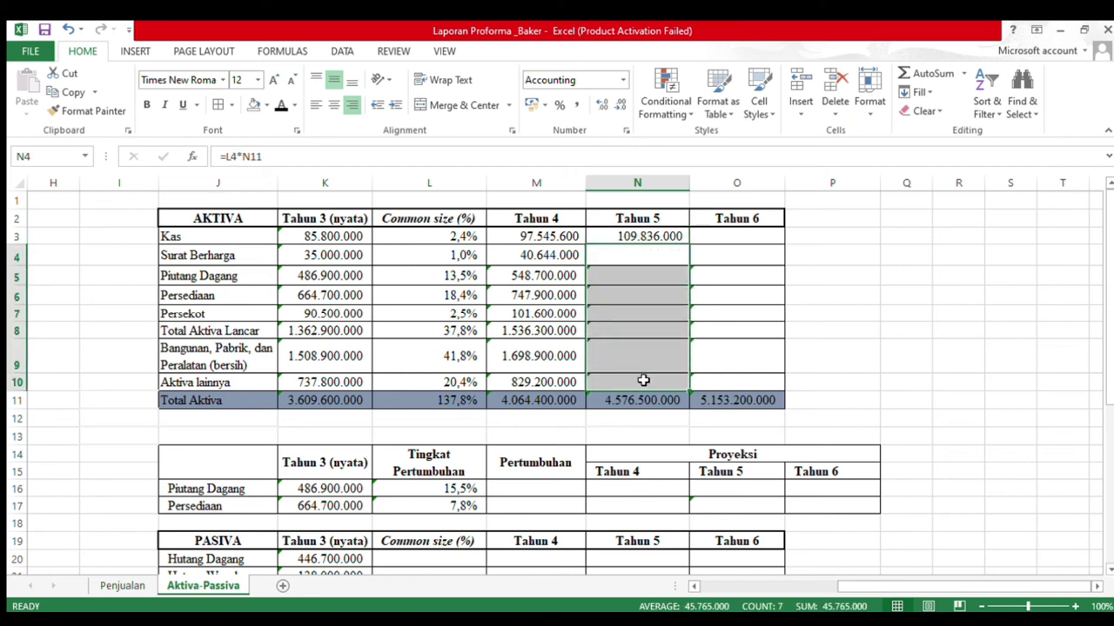
click(273, 105)
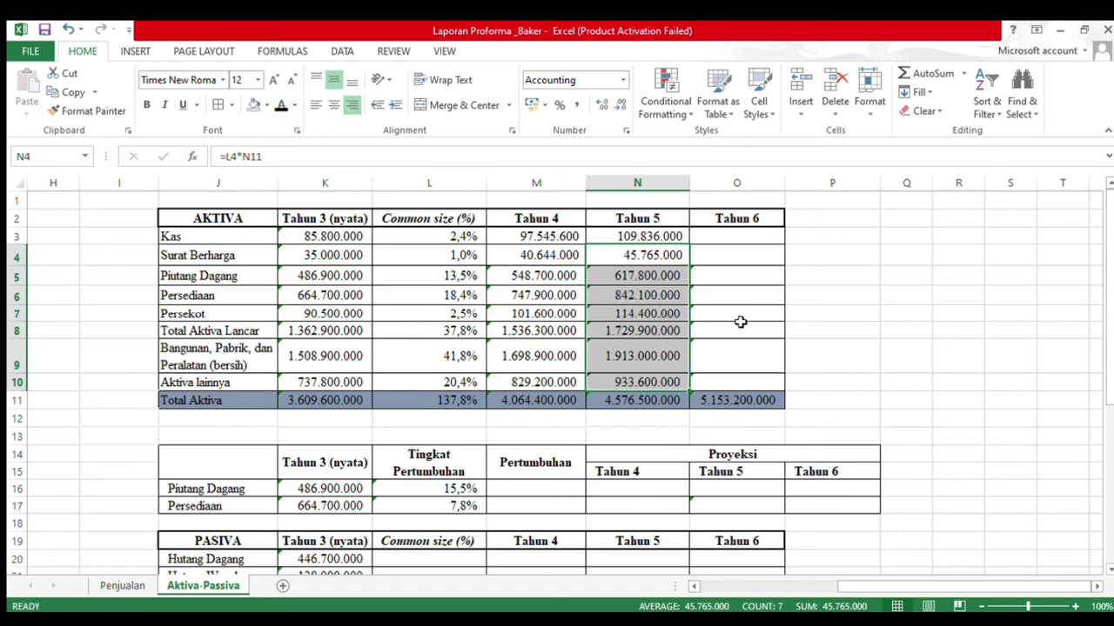
click(807, 242)
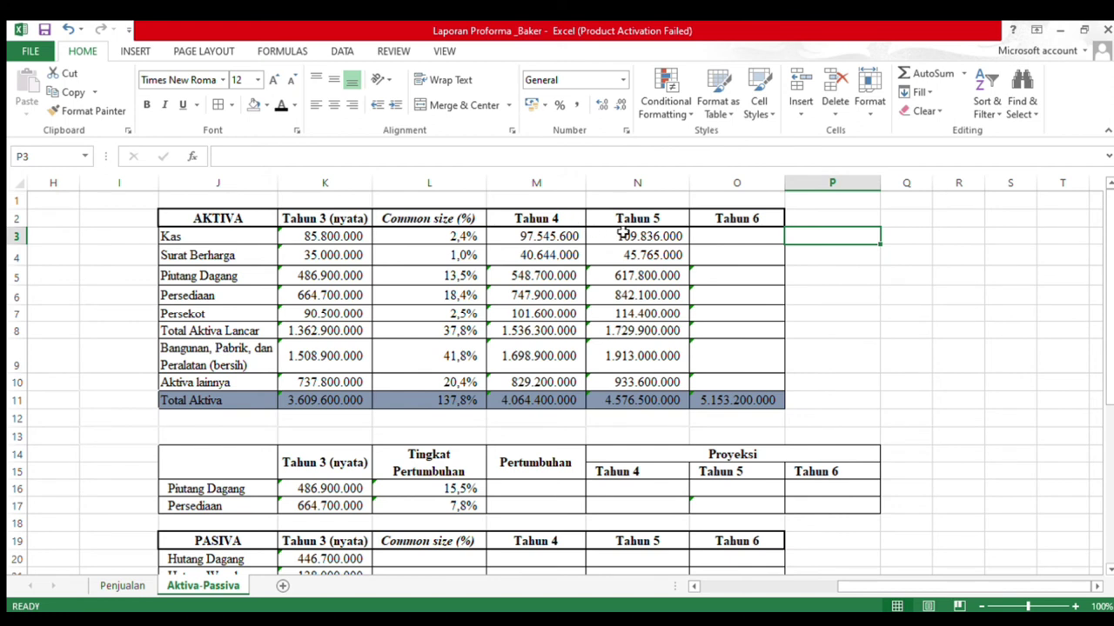
Apply a dark font colour to the hidden Tahun 6 projections from Kas to Aktiva lainnya in O3:O10
click(736, 246)
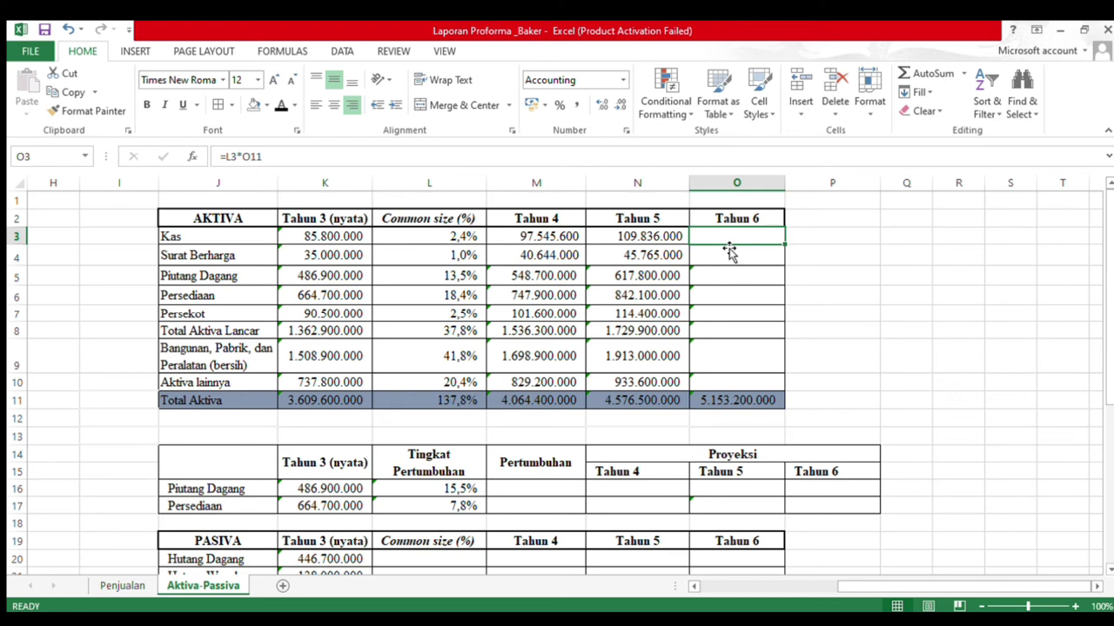
click(281, 105)
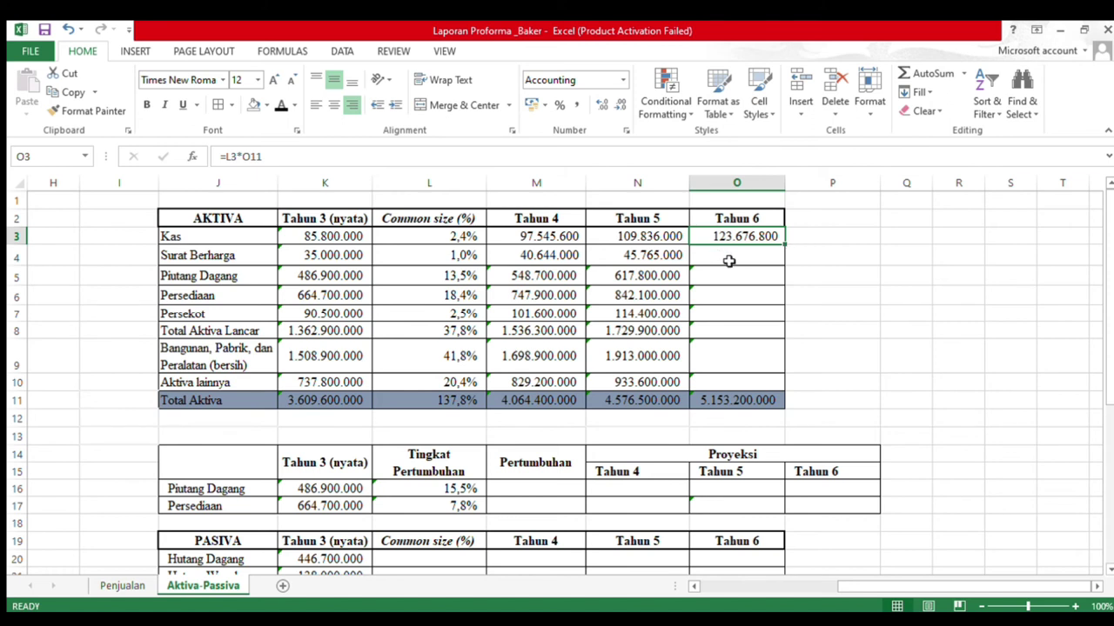
drag(734, 258, 736, 379)
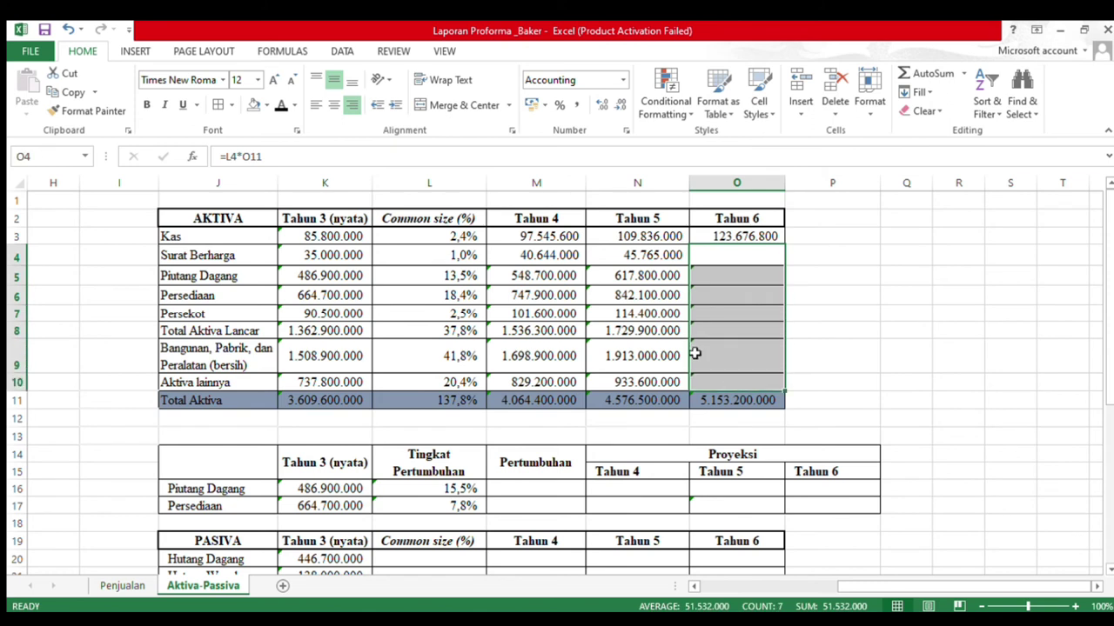
click(277, 107)
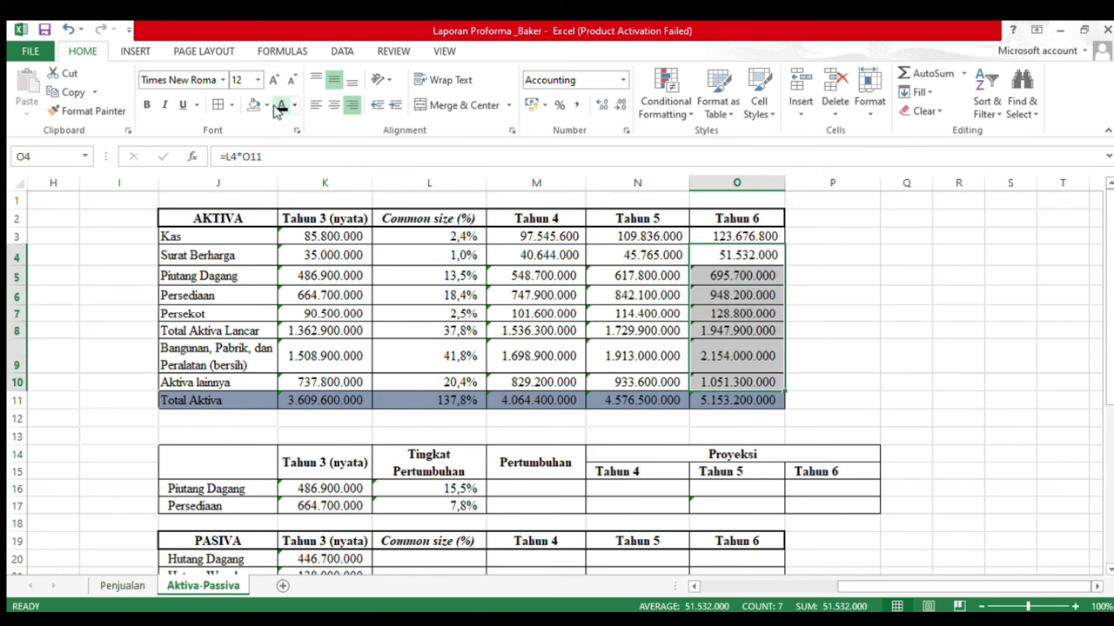
click(842, 329)
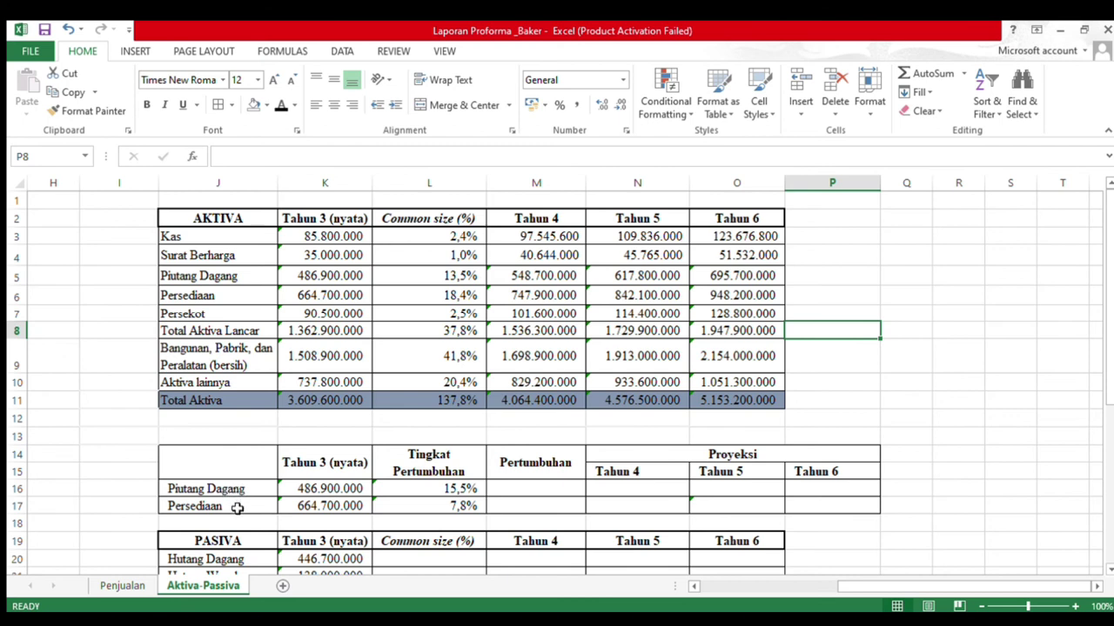
Show the hidden Pertumbuhan amounts for Piutang Dagang and Persediaan in M16:M17 in a dark font
click(520, 490)
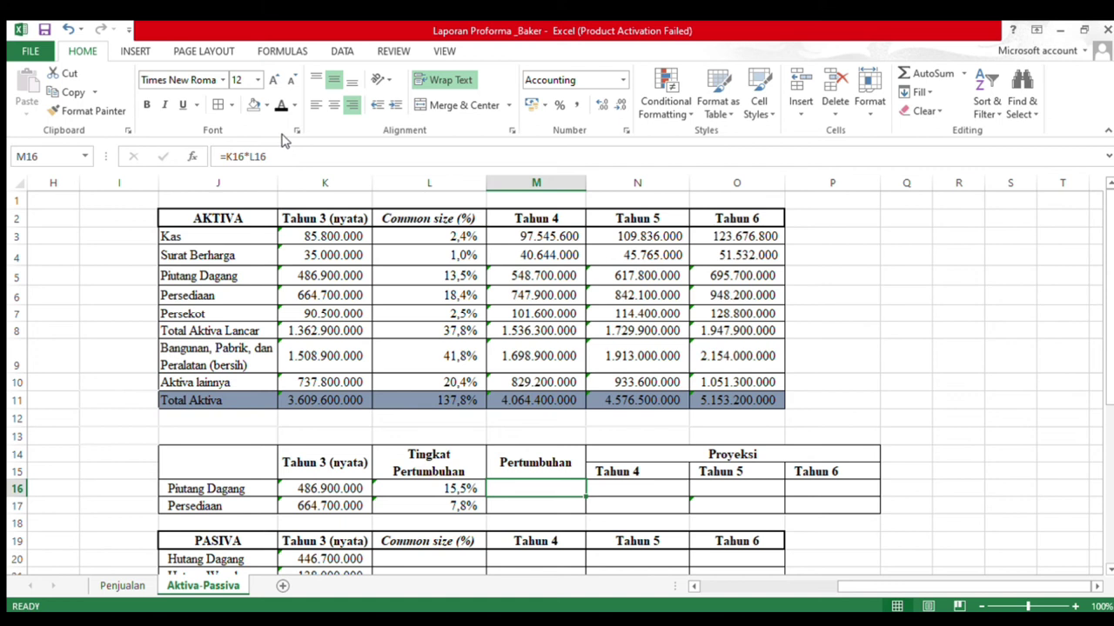
click(280, 106)
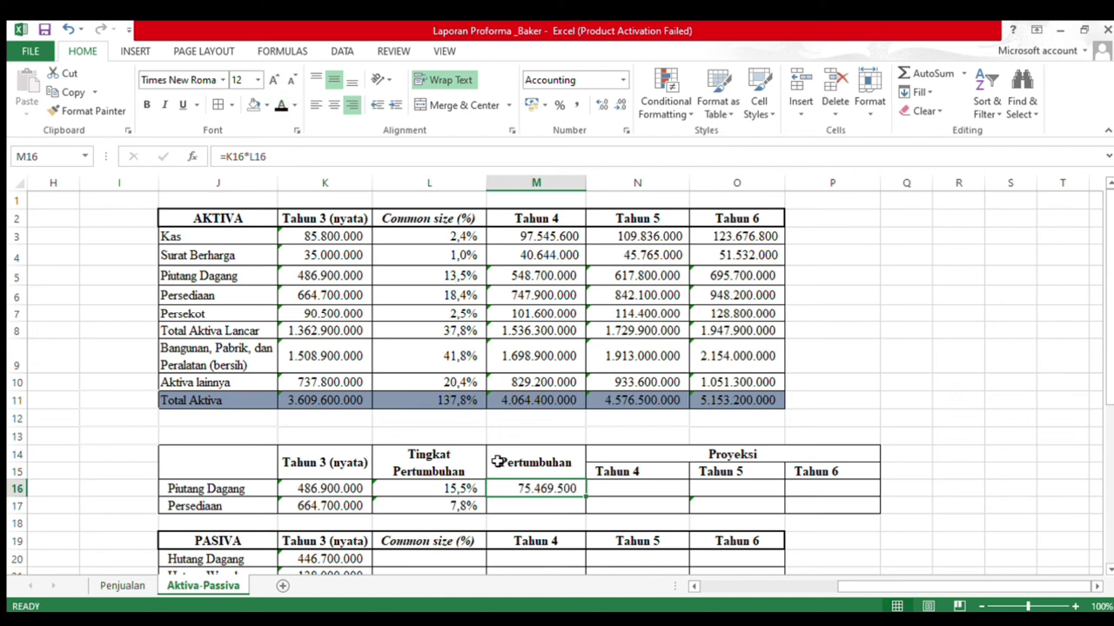
click(536, 508)
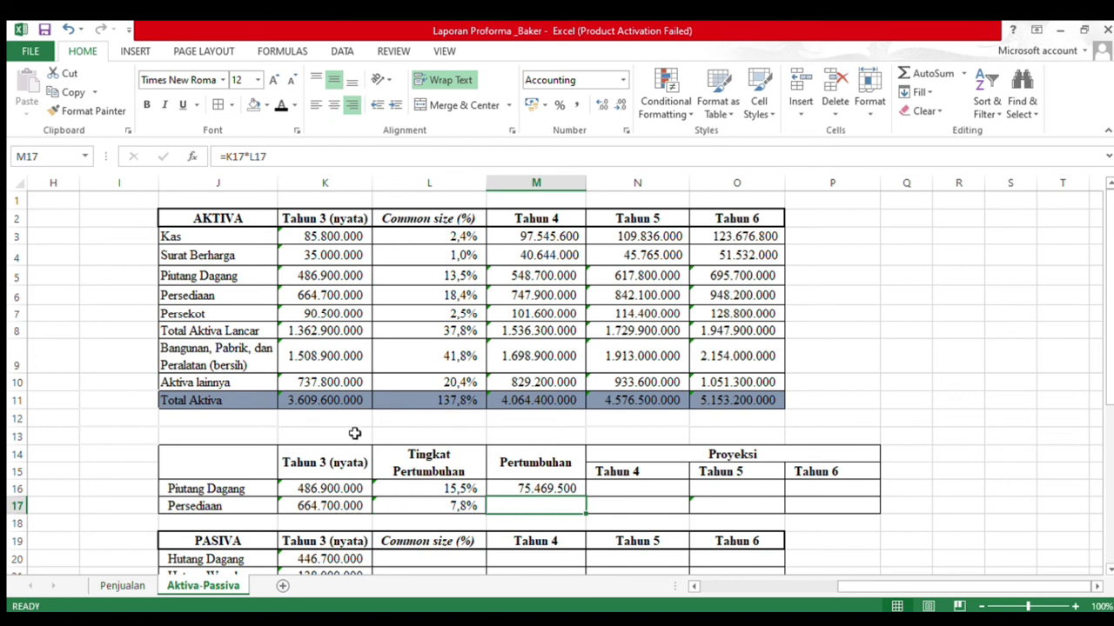
click(272, 106)
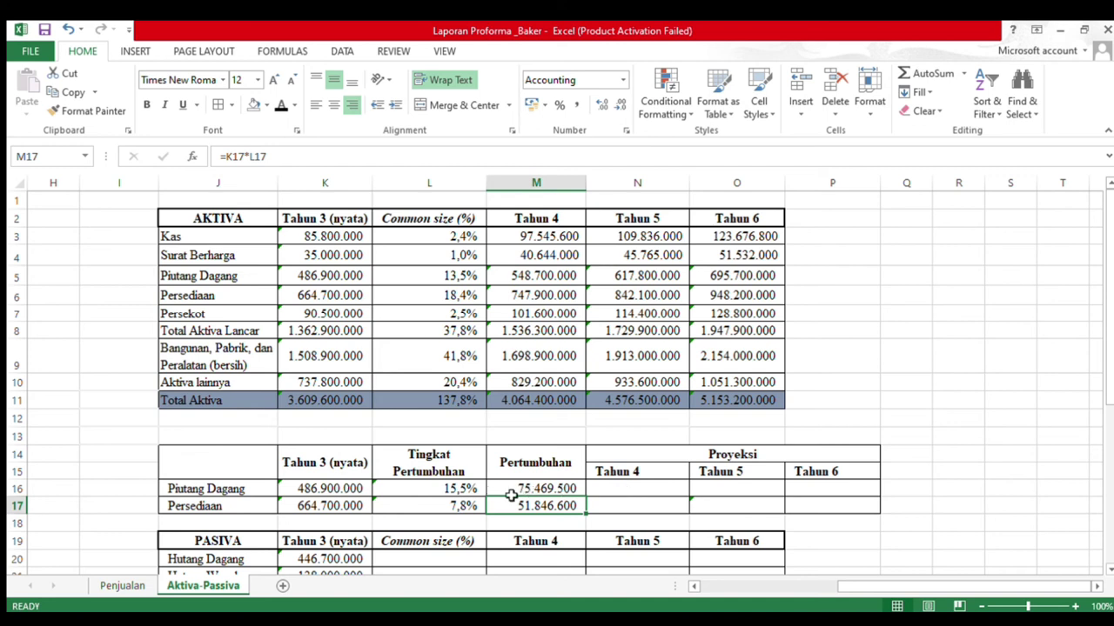
Show the hidden Tahun 4 Proyeksi amounts for Piutang Dagang and Persediaan in N16:N17 in a dark font
click(617, 490)
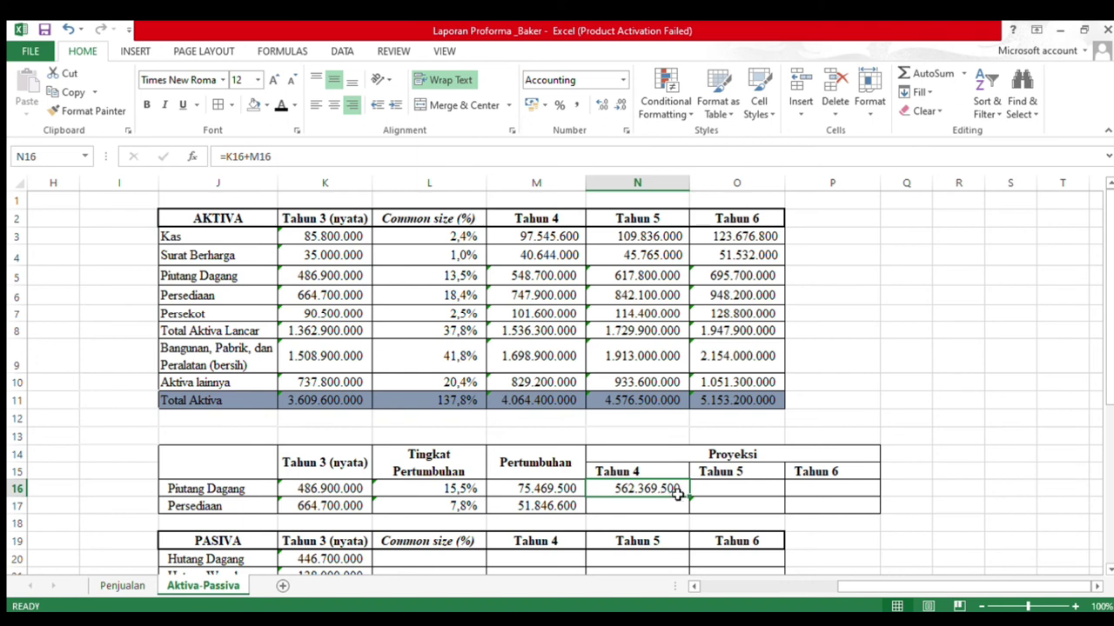
click(626, 507)
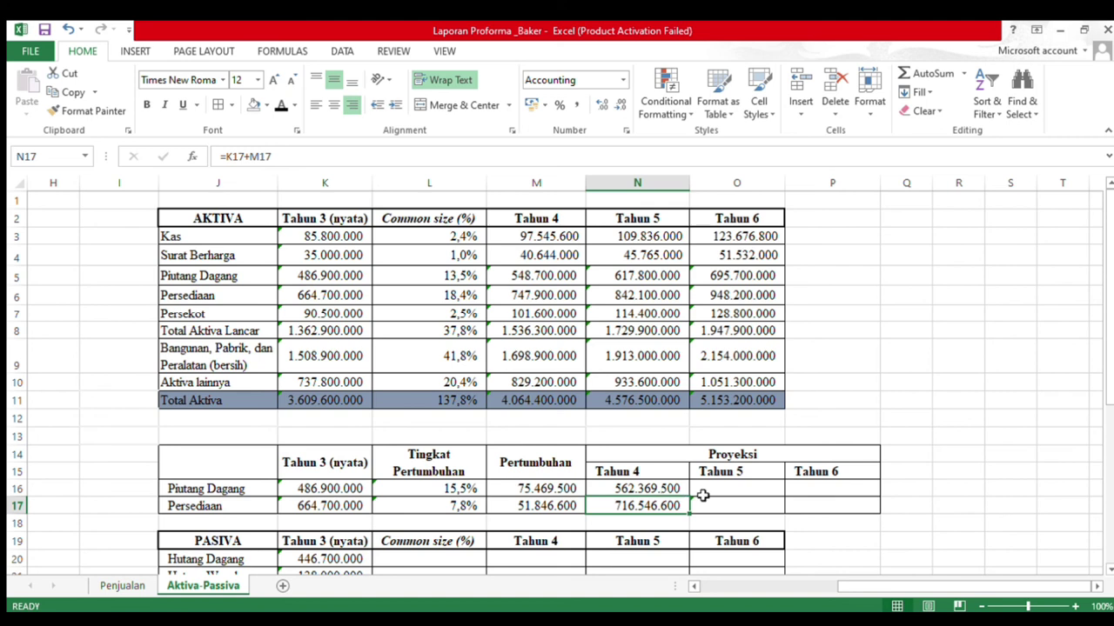
click(906, 505)
Make the hidden Tahun 5 Proyeksi amounts for Piutang Dagang and Persediaan in O16:O17 readable with a dark font colour
click(720, 489)
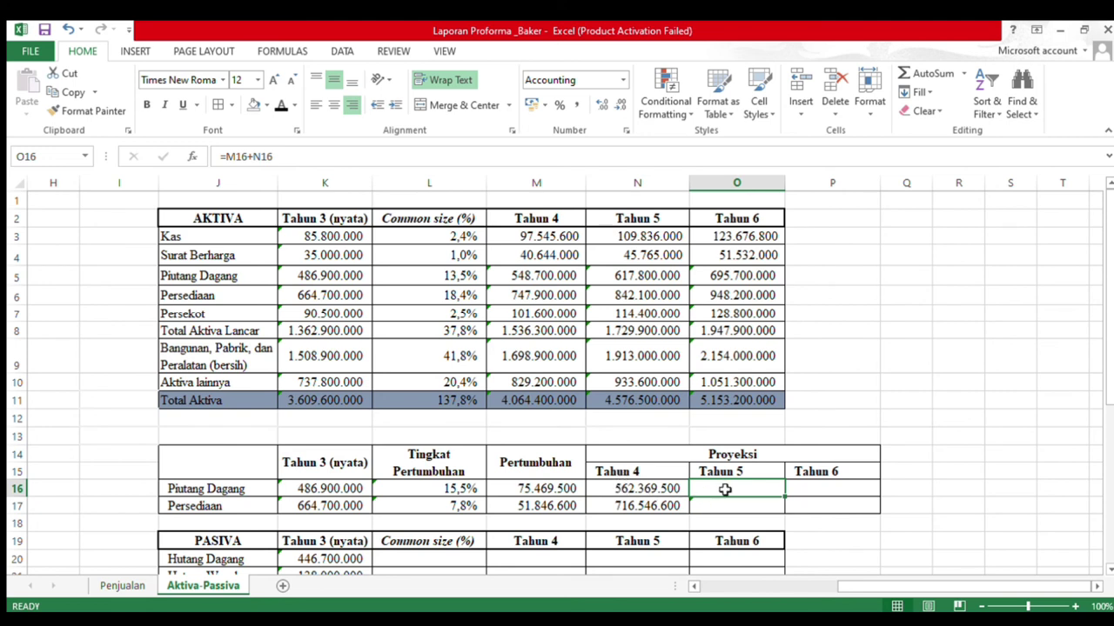
click(281, 104)
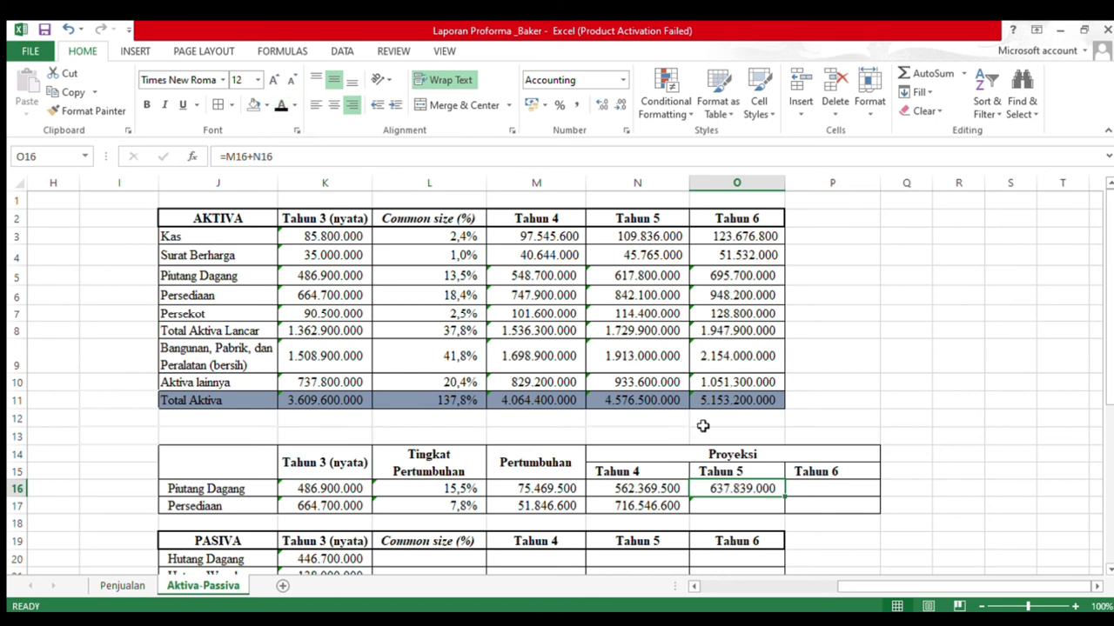
click(750, 508)
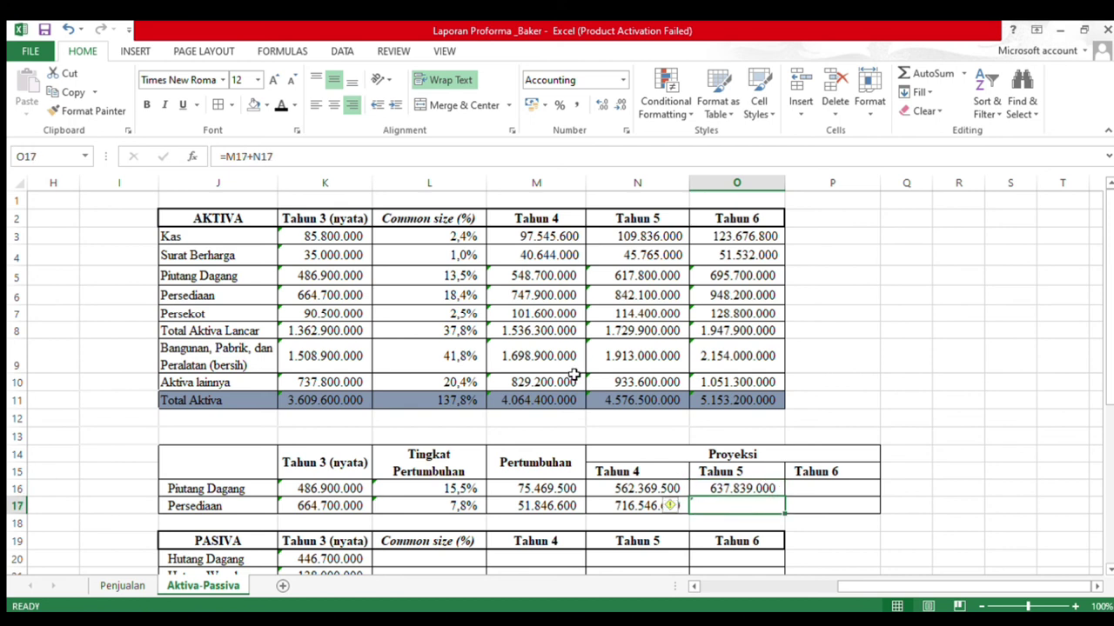
click(278, 108)
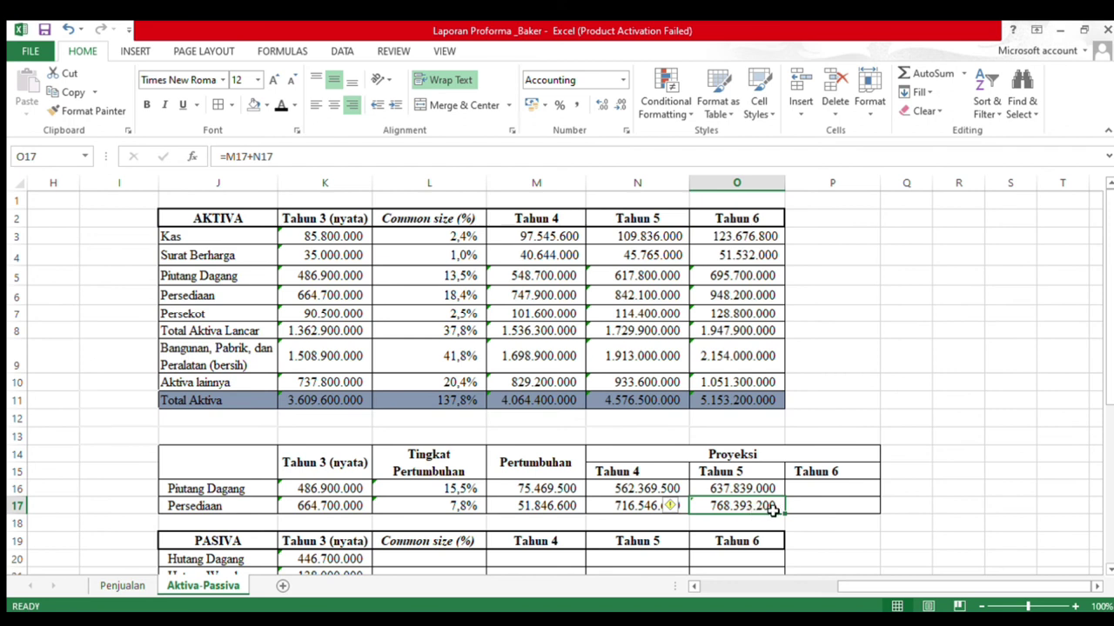
click(920, 477)
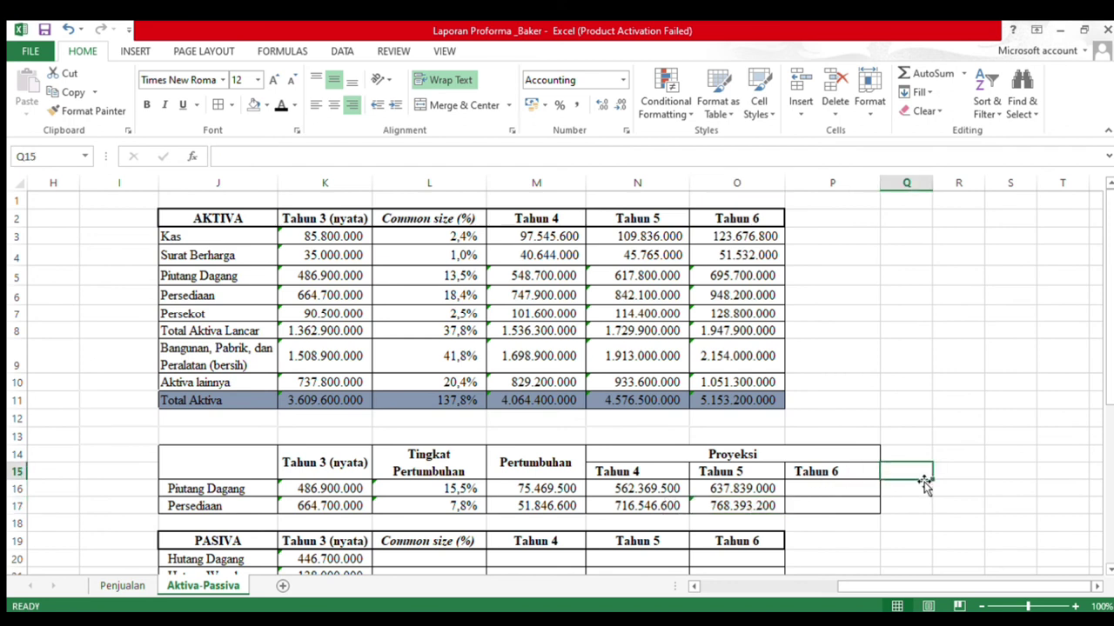
Calculate the Tahun 6 Proyeksi for Piutang Dagang in P16 with the formula =N16+O16
click(844, 495)
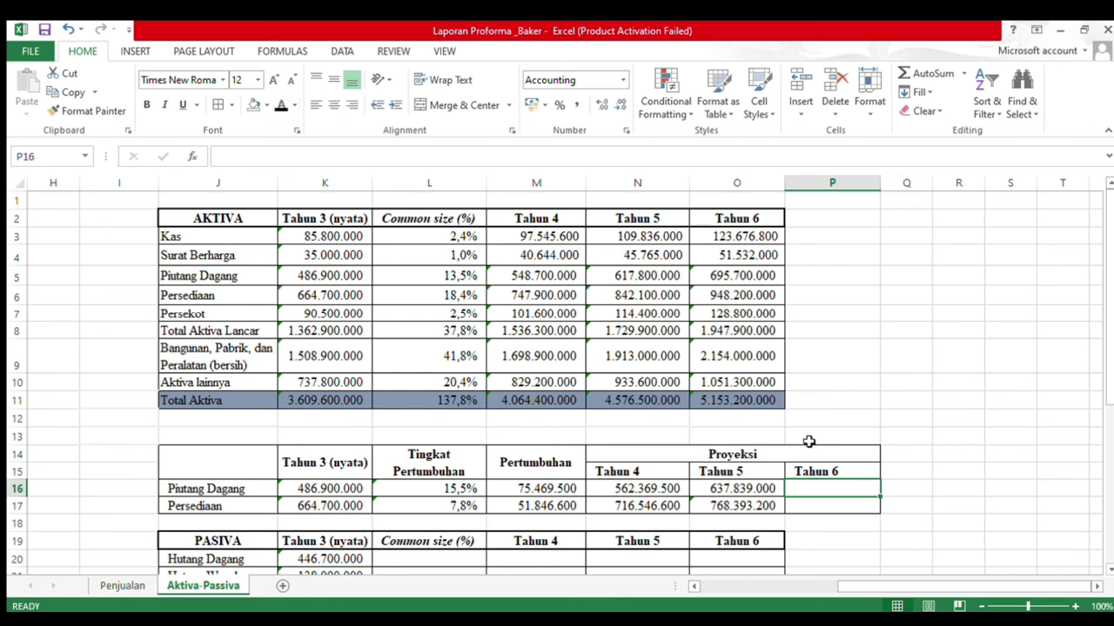
text(=)
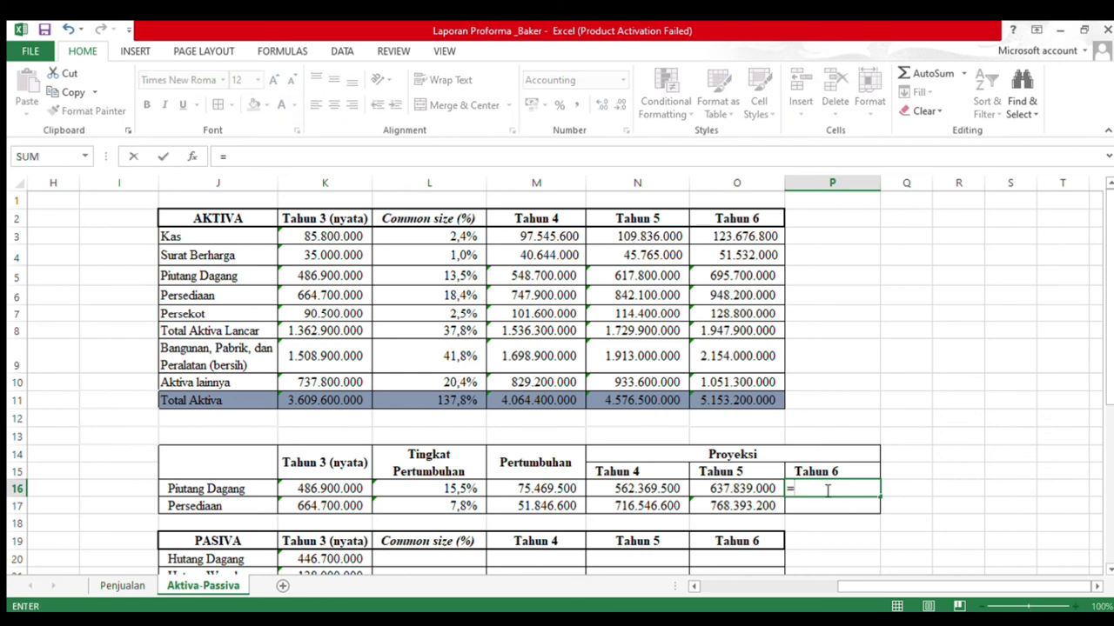
click(655, 489)
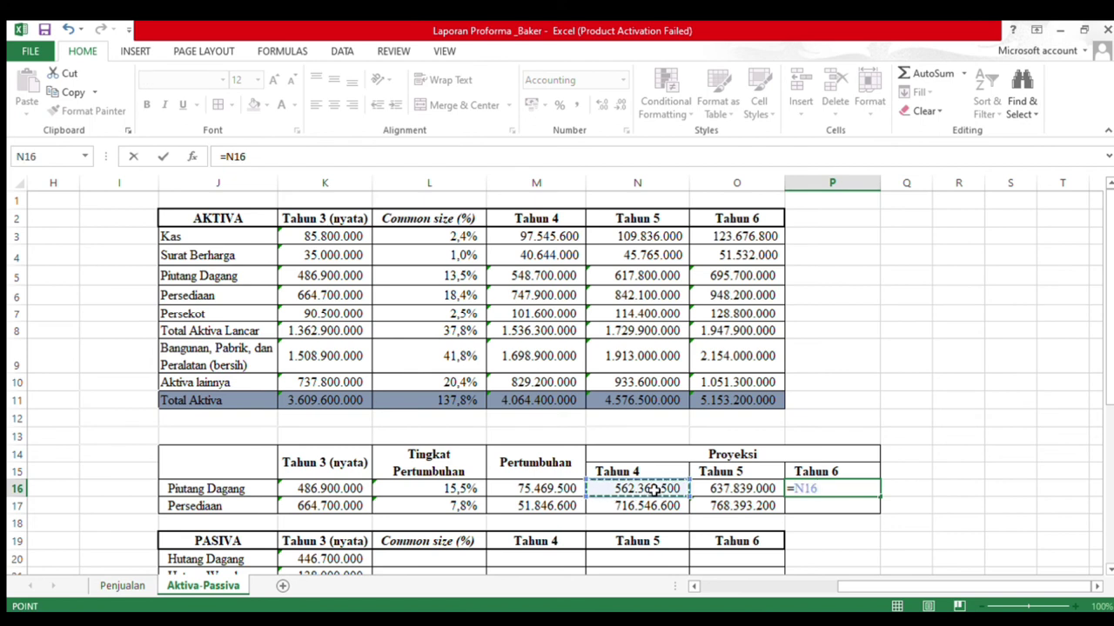
text(+)
click(719, 489)
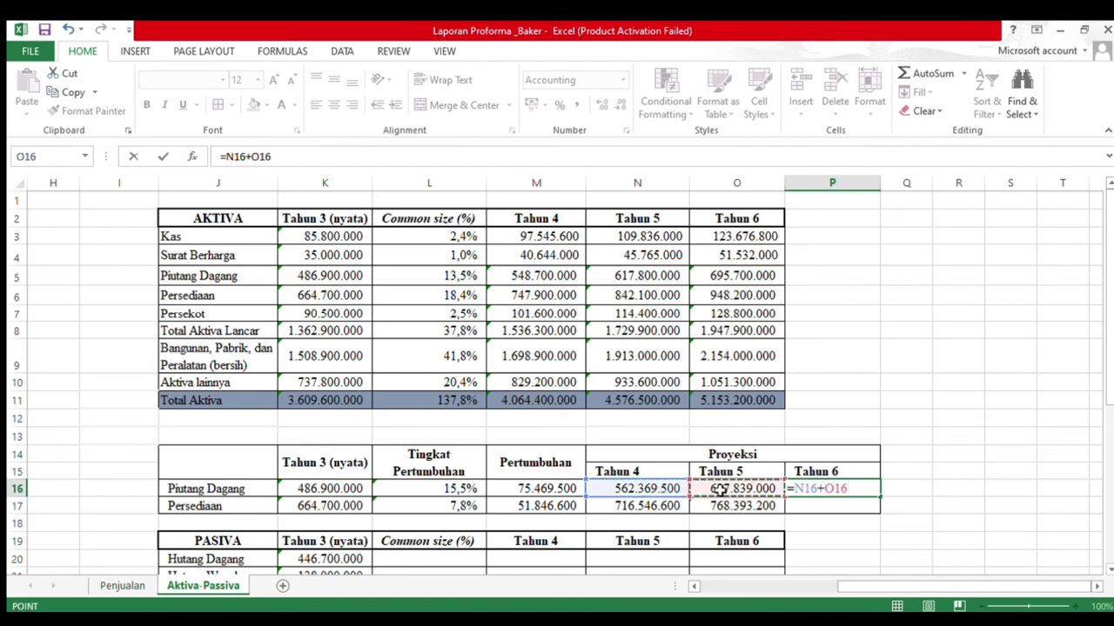
key(Return)
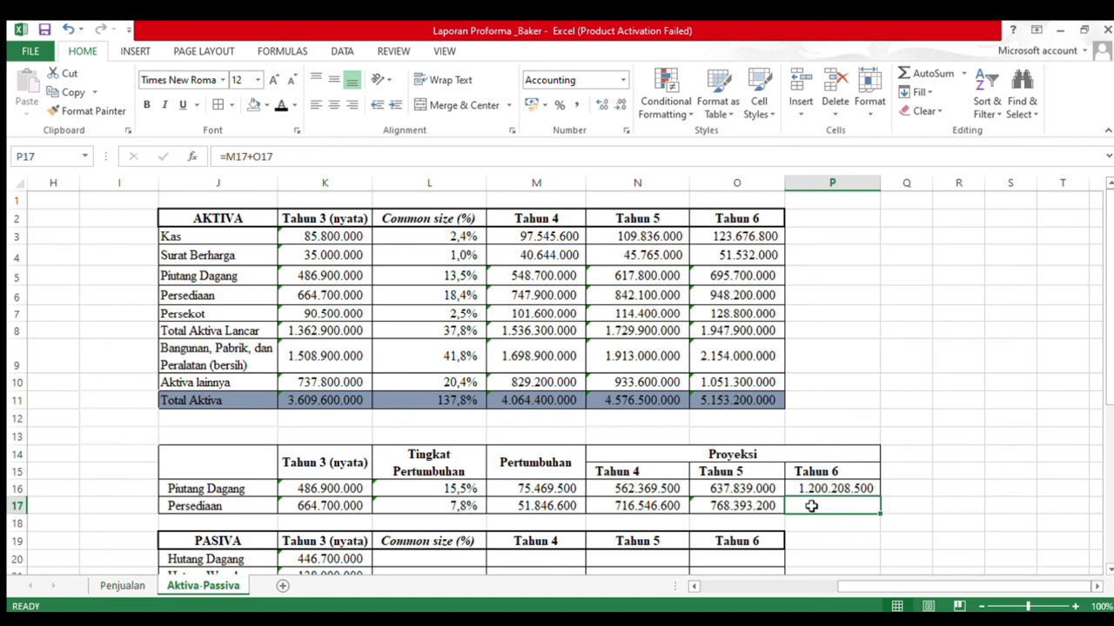
Calculate the Tahun 6 Proyeksi for Persediaan in P17 with the formula =N17+O17
text(=)
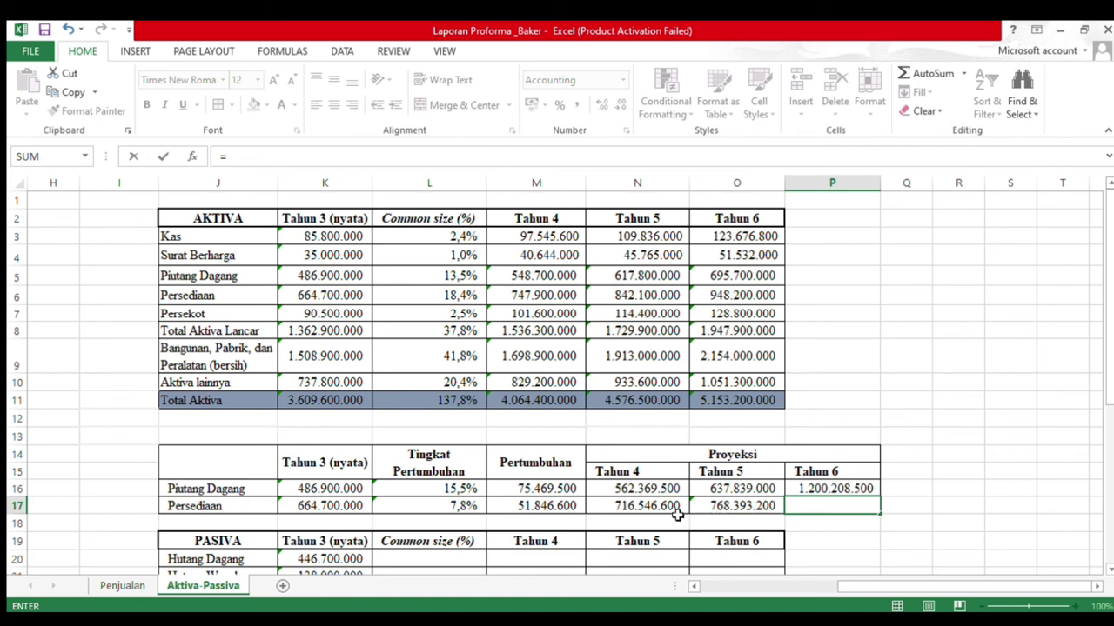
click(651, 512)
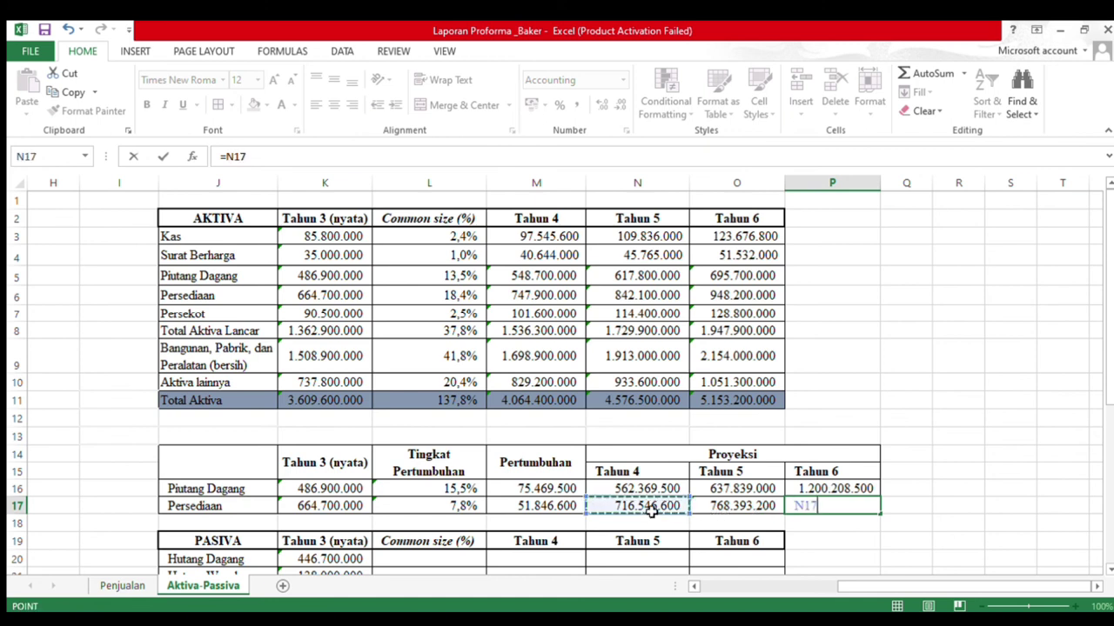
text(+)
click(713, 511)
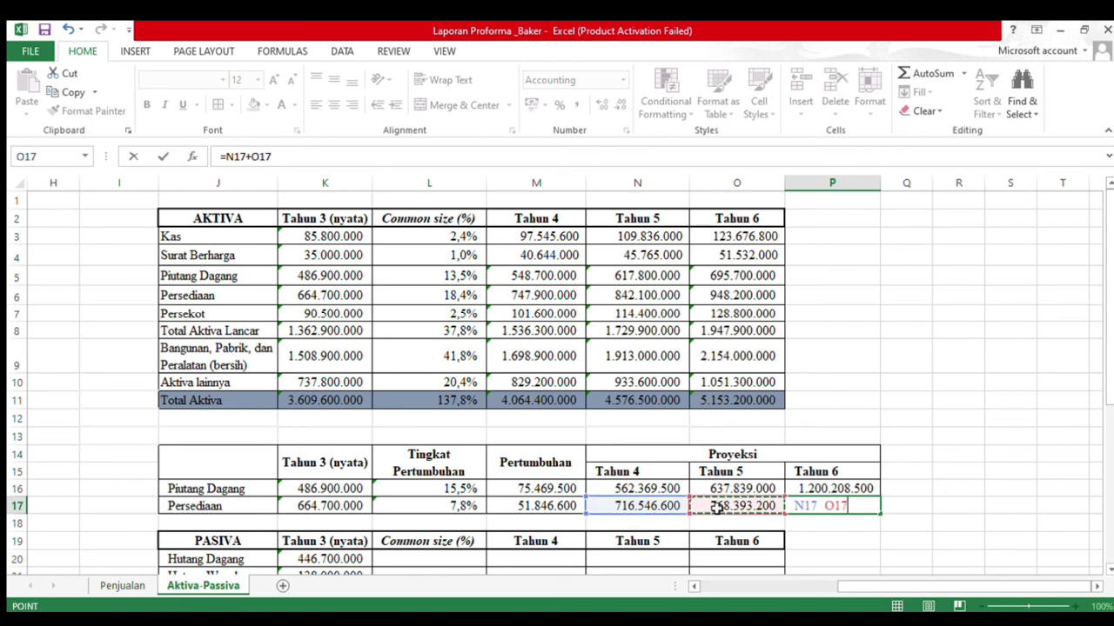
key(Return)
click(832, 509)
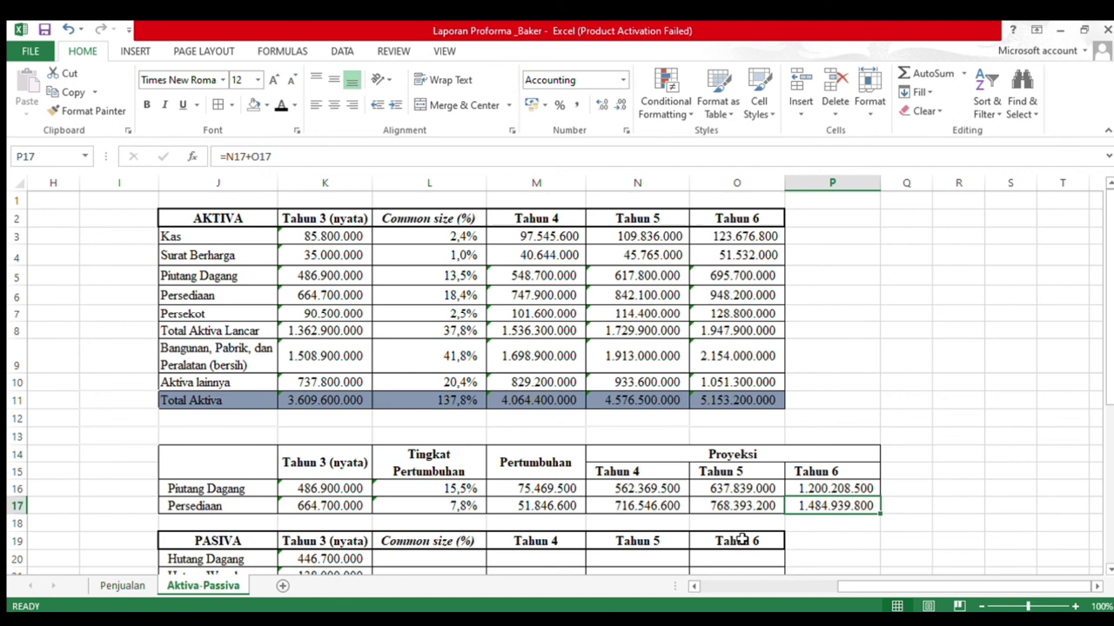
Examine the PASIVA table's Tahun 6 and Common size headings and its Hutang Dagang row
scroll(1108, 570, down, 3)
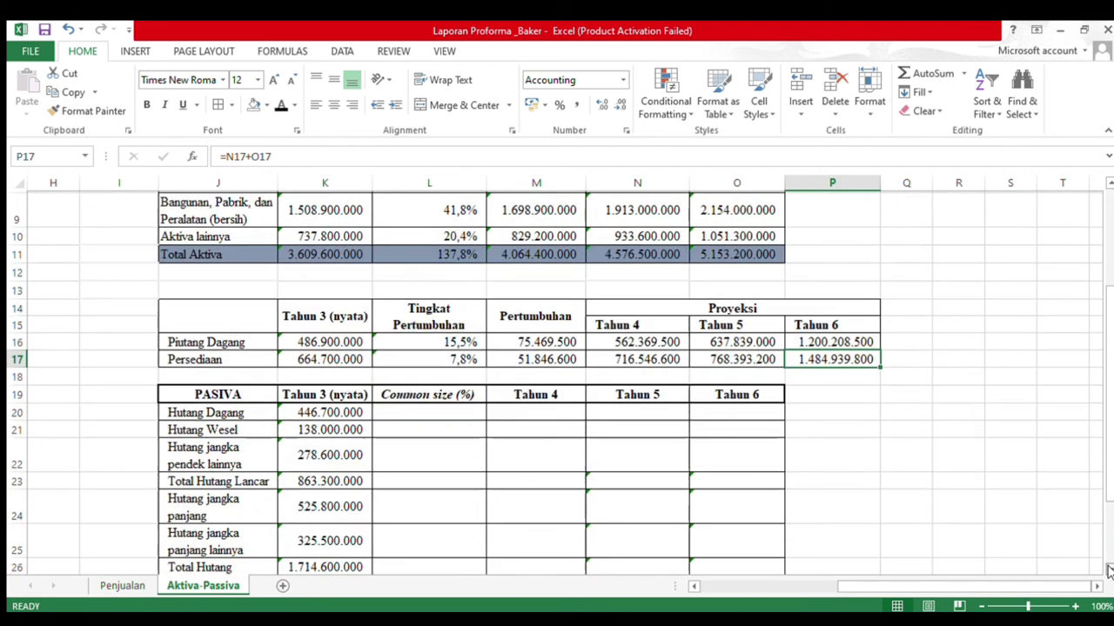
scroll(1108, 570, down, 1)
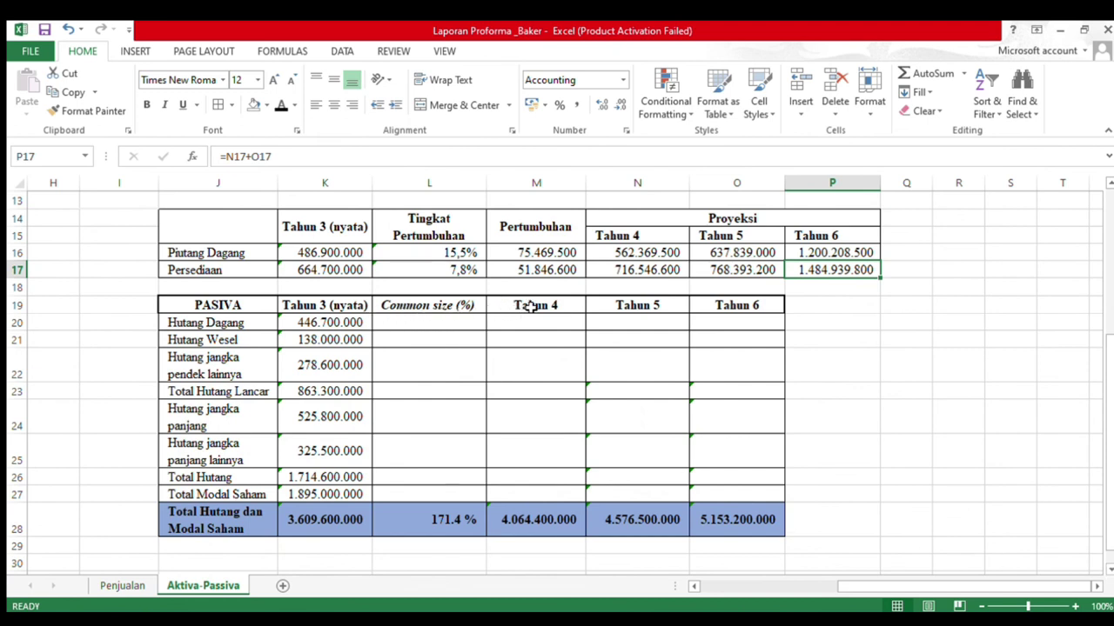
click(726, 306)
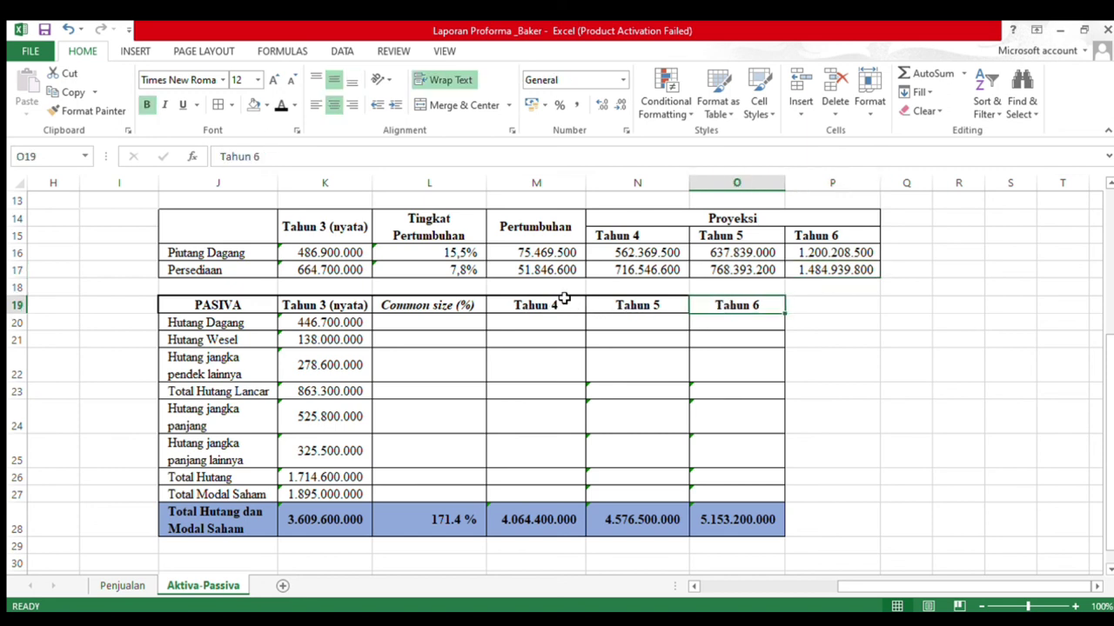
click(417, 311)
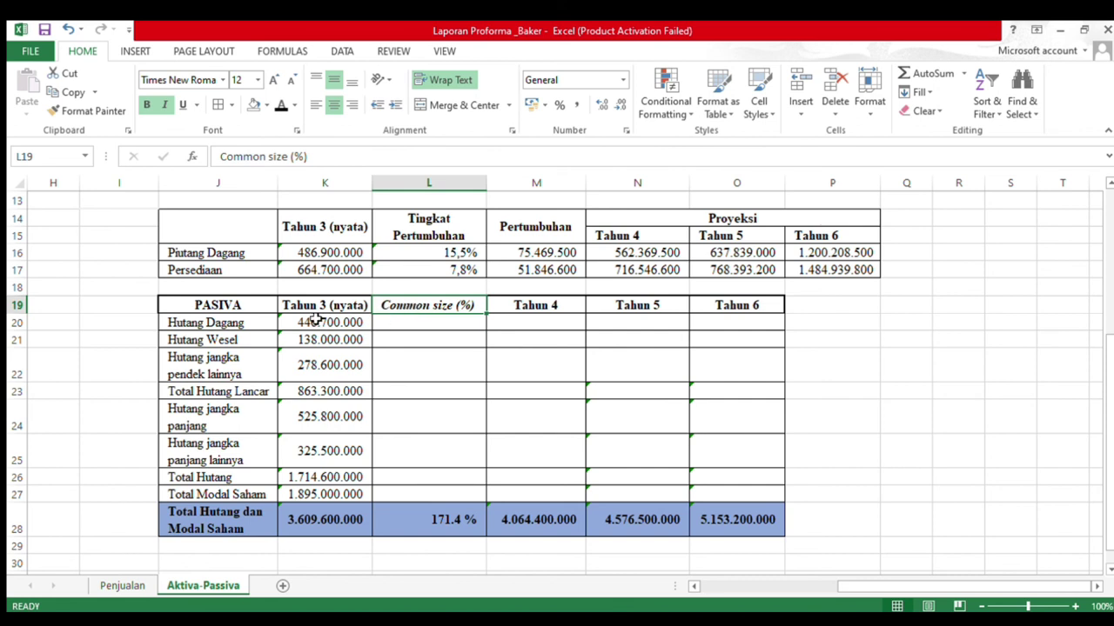
click(229, 326)
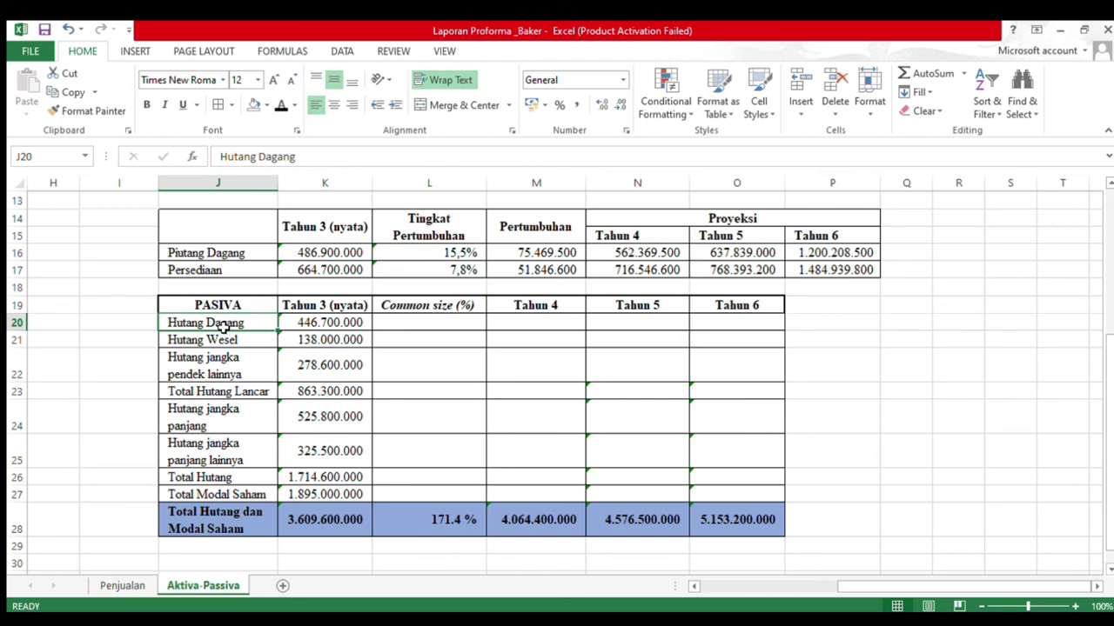
Make the hidden Common size (%) values of the PASIVA table in L20:L27 readable with a dark font colour
click(412, 328)
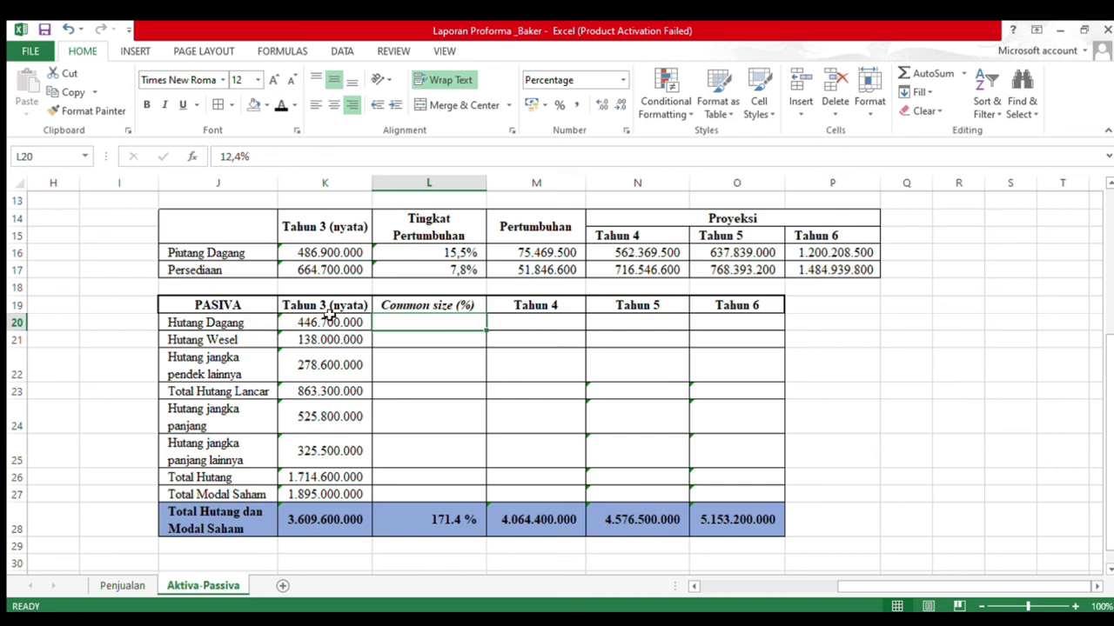
click(315, 528)
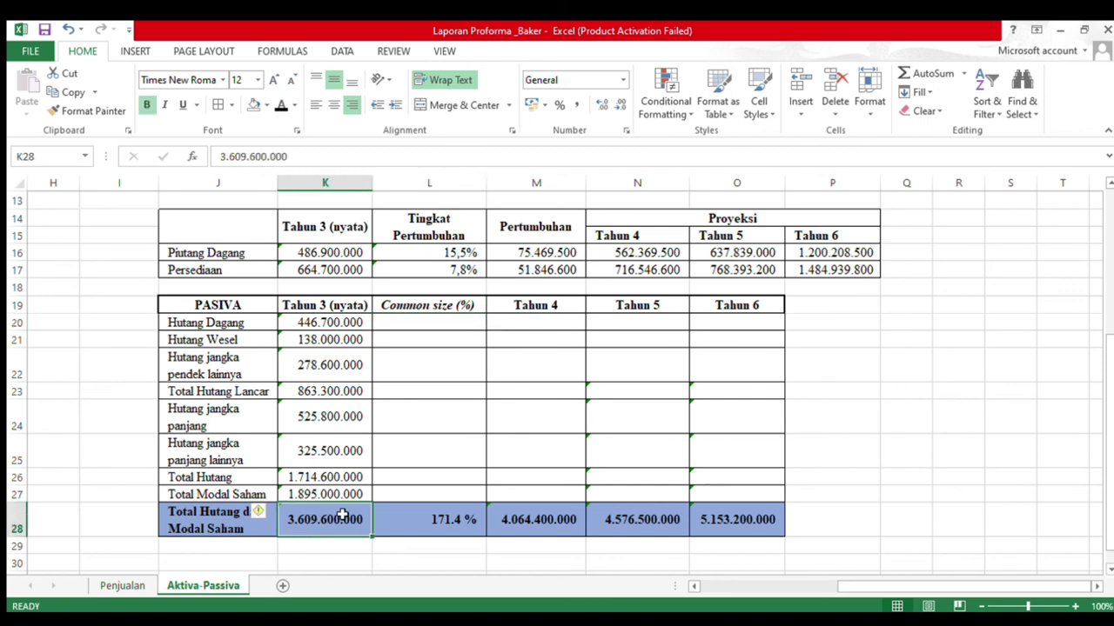
click(421, 327)
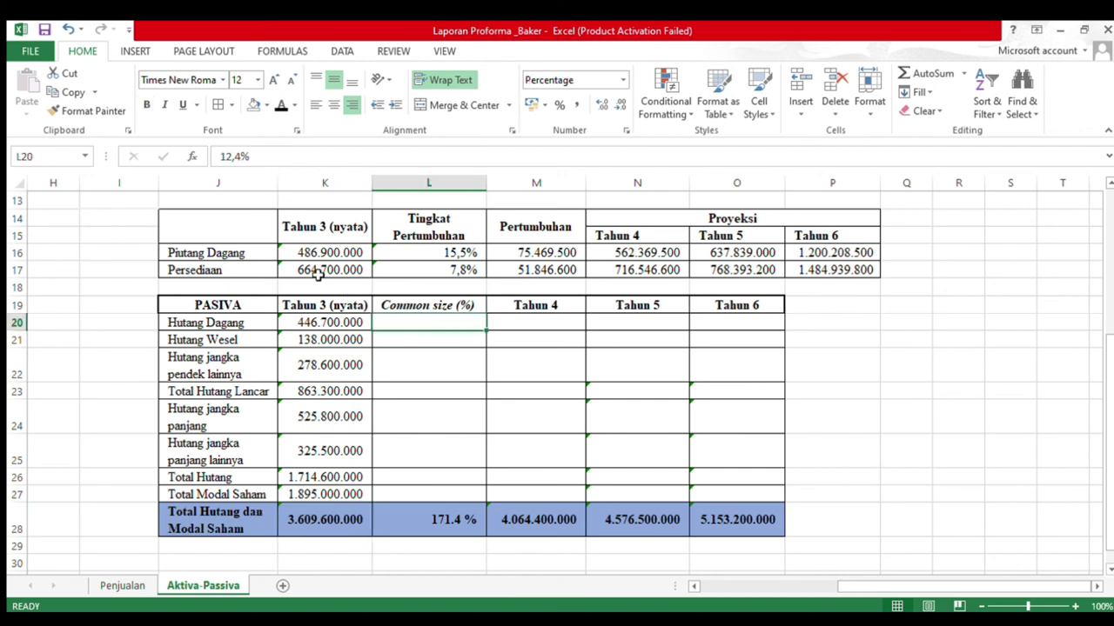
click(281, 104)
drag(425, 342, 436, 495)
click(281, 105)
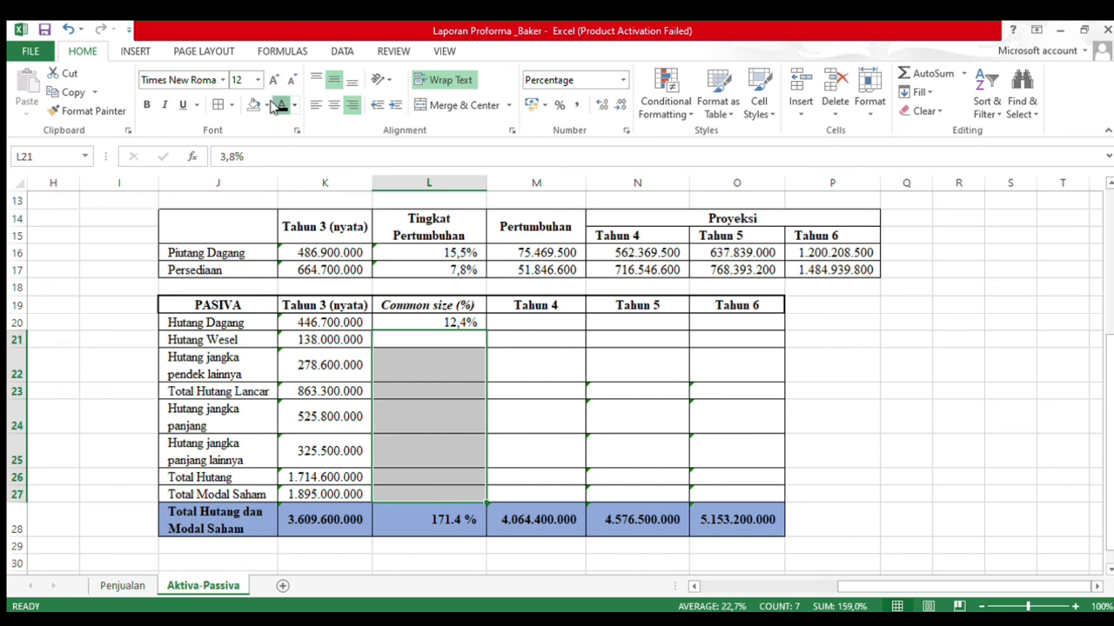
Make the hidden Tahun 4 amounts of the PASIVA table in M20:M27 readable with a dark font colour
click(556, 326)
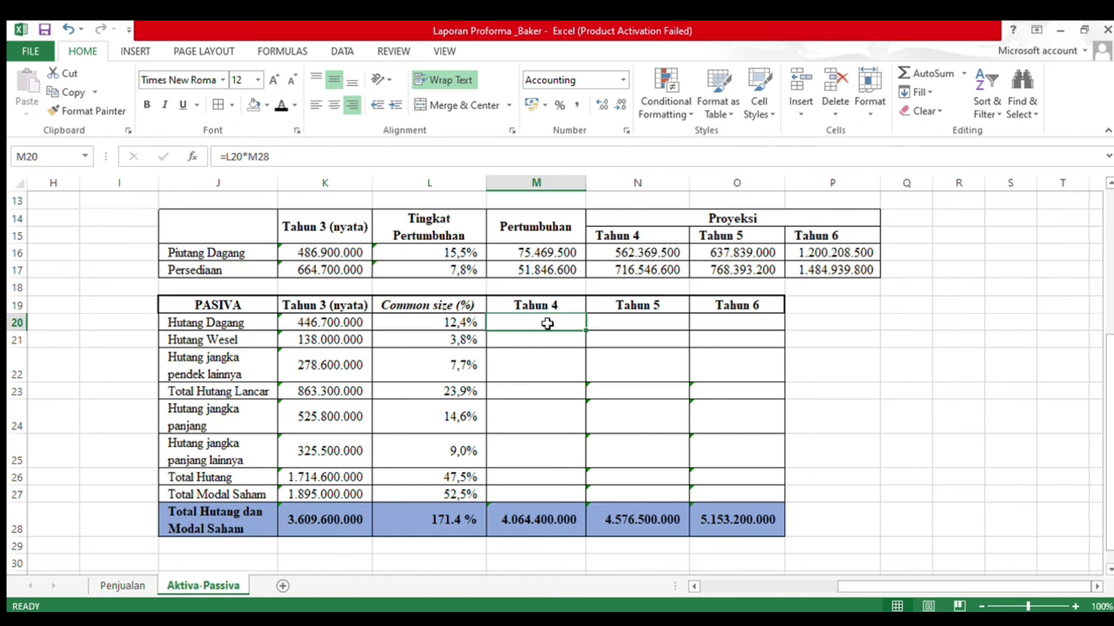
click(446, 325)
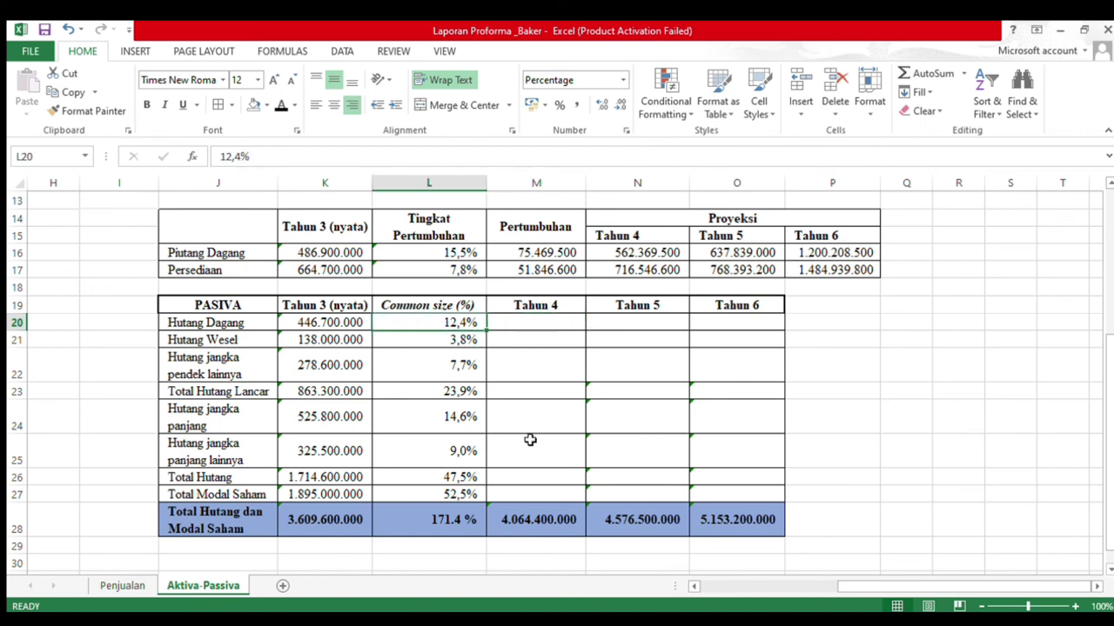
click(538, 528)
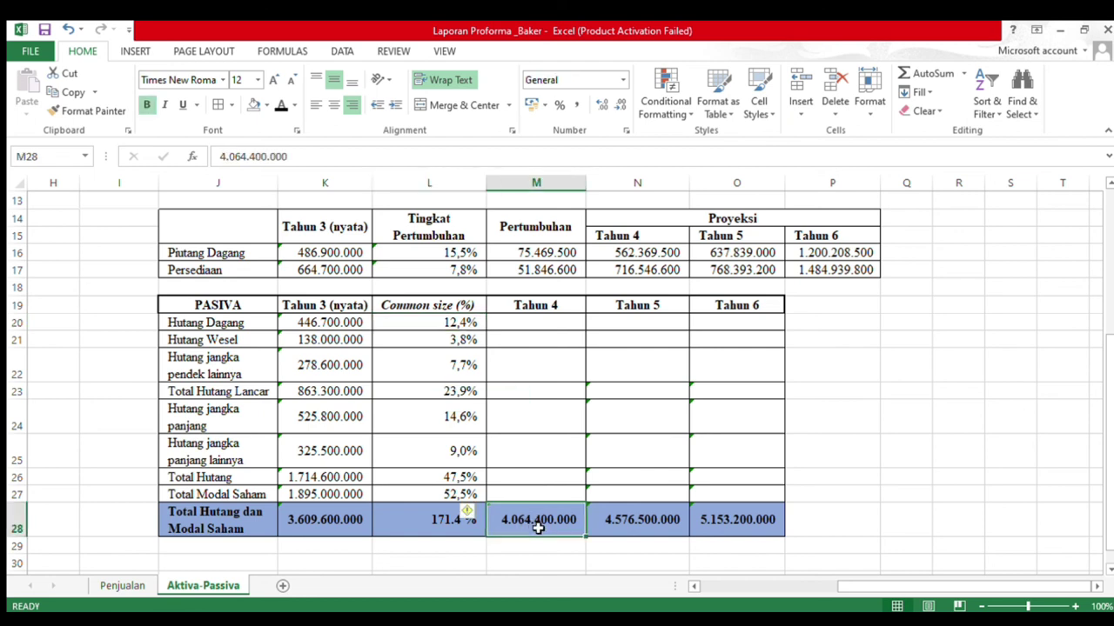
click(526, 329)
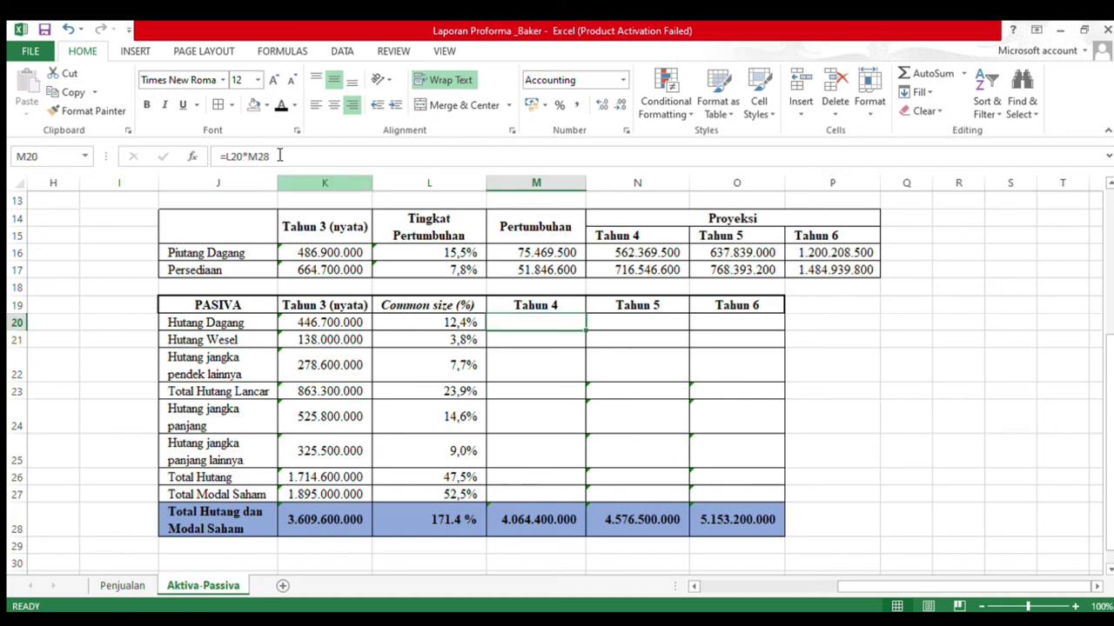
click(275, 108)
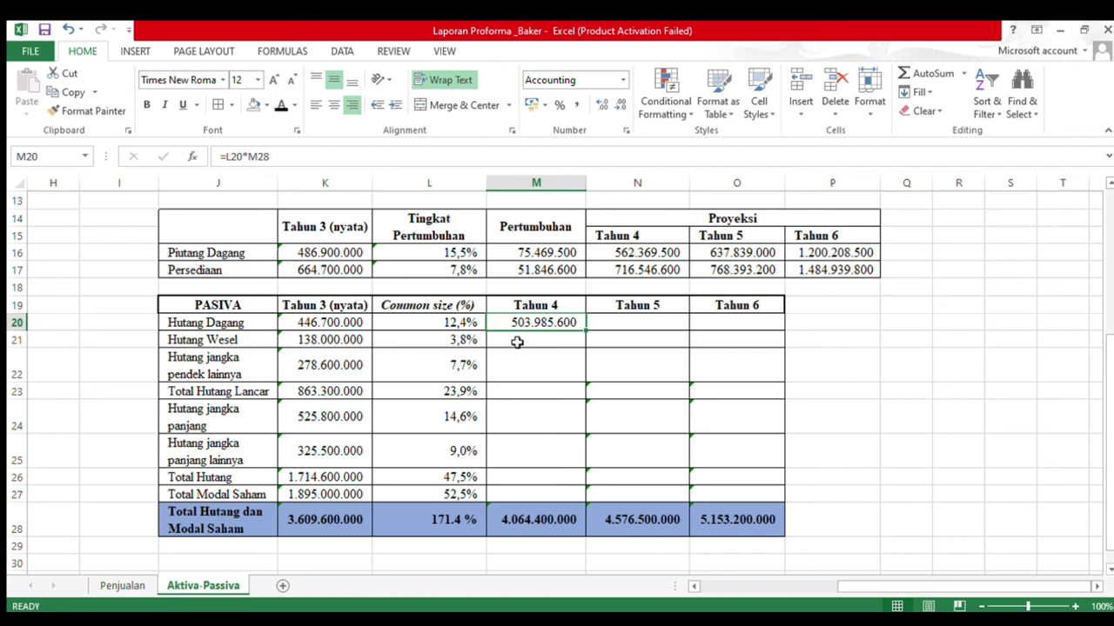
drag(557, 341, 539, 495)
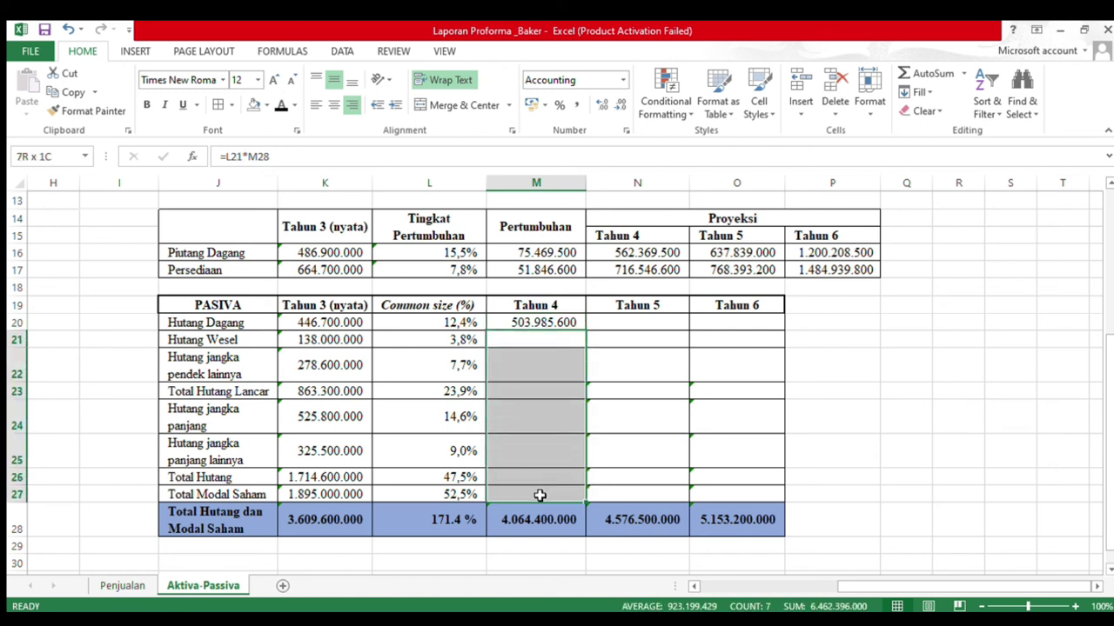
click(280, 106)
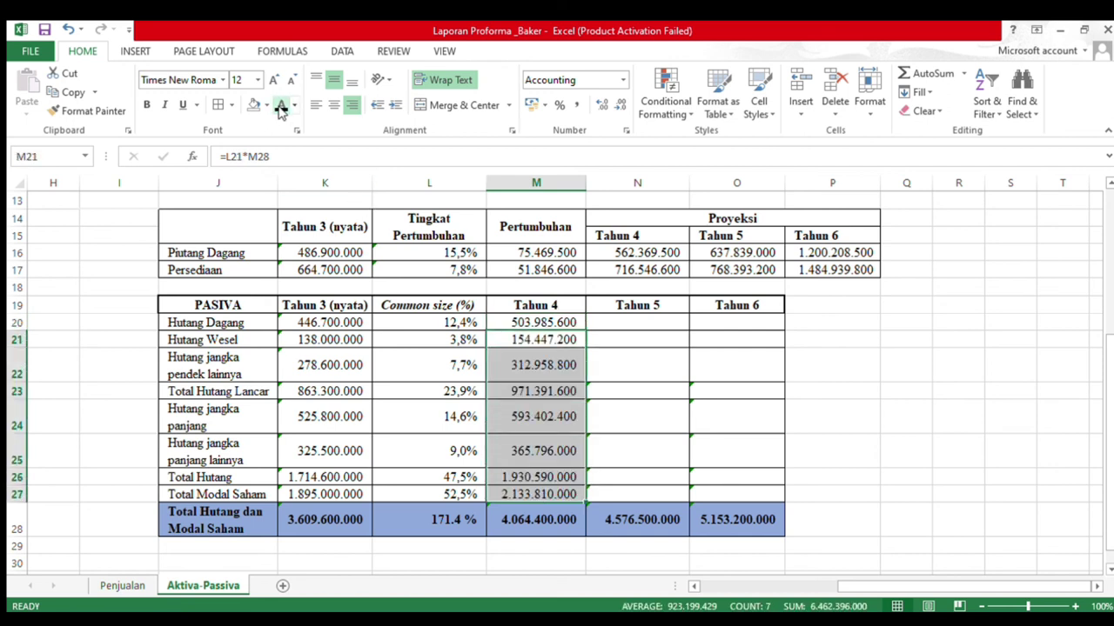
click(830, 348)
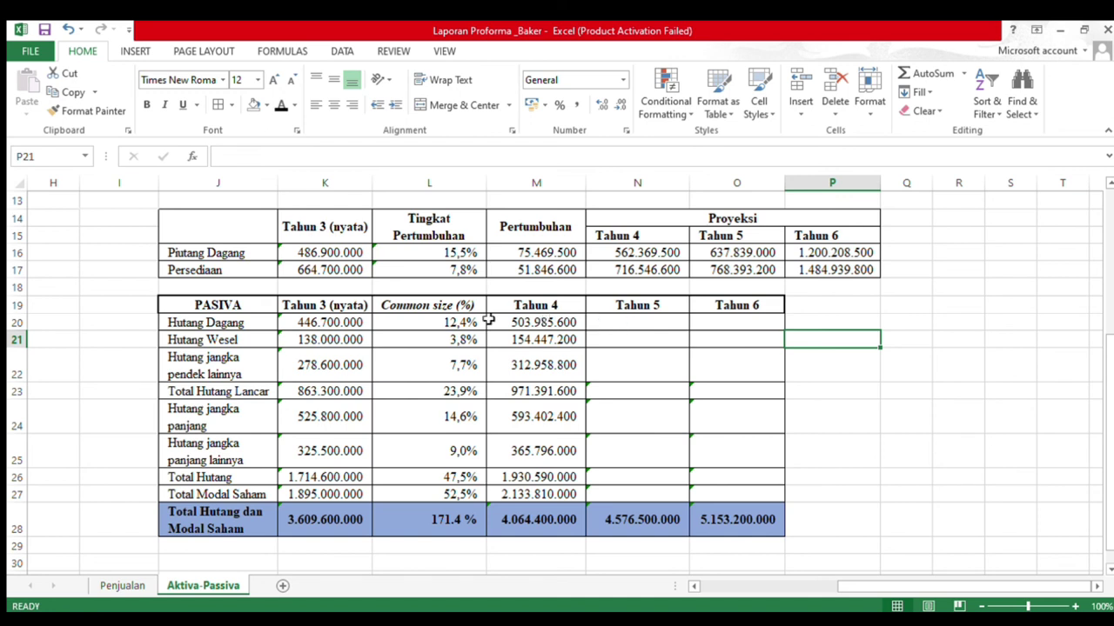
Make the hidden Tahun 5 amounts of the PASIVA table in N20:N27 readable with a dark font colour
click(628, 328)
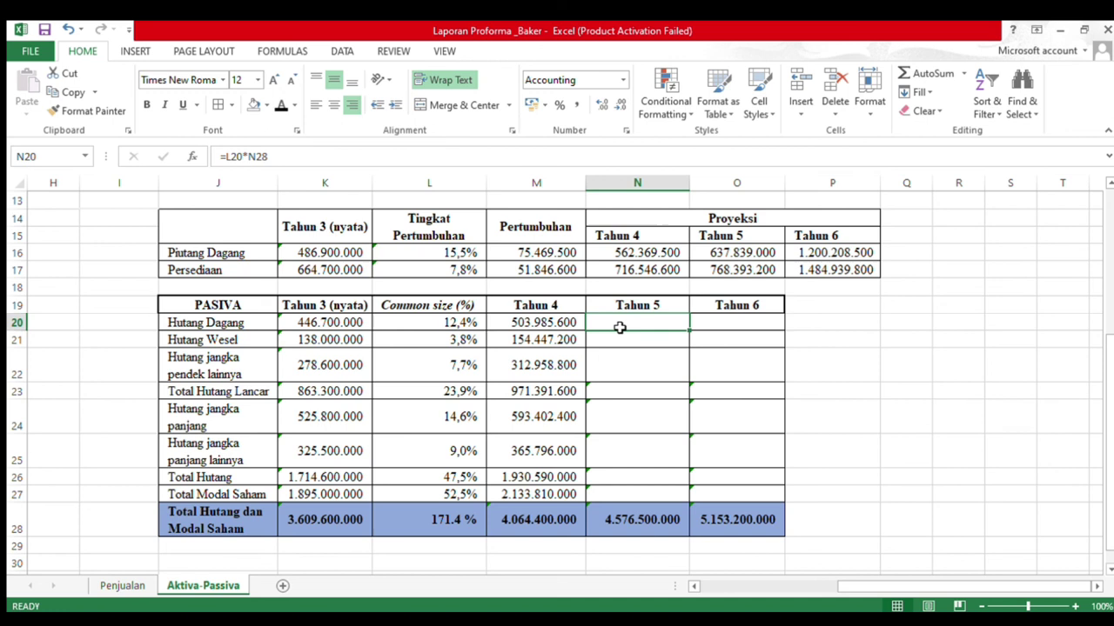
click(281, 107)
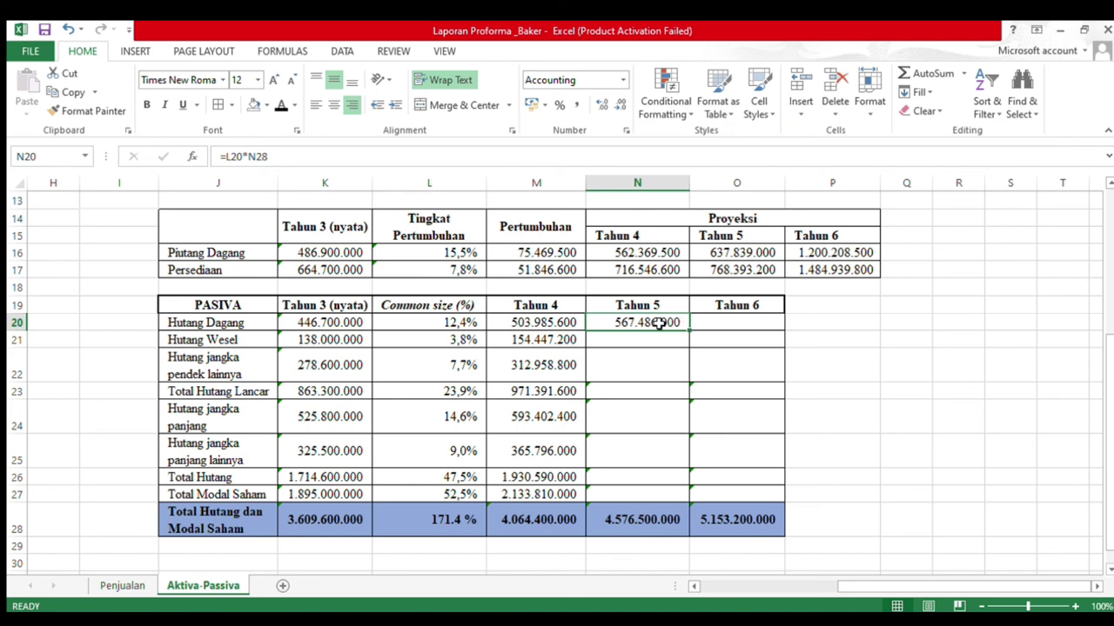
drag(630, 341, 635, 492)
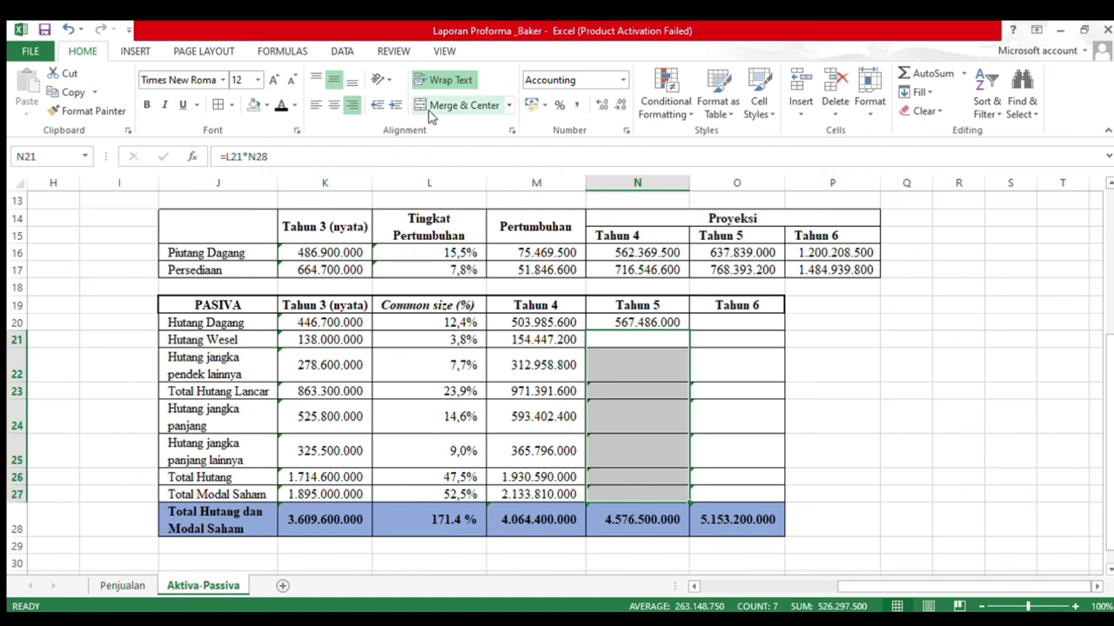
click(277, 111)
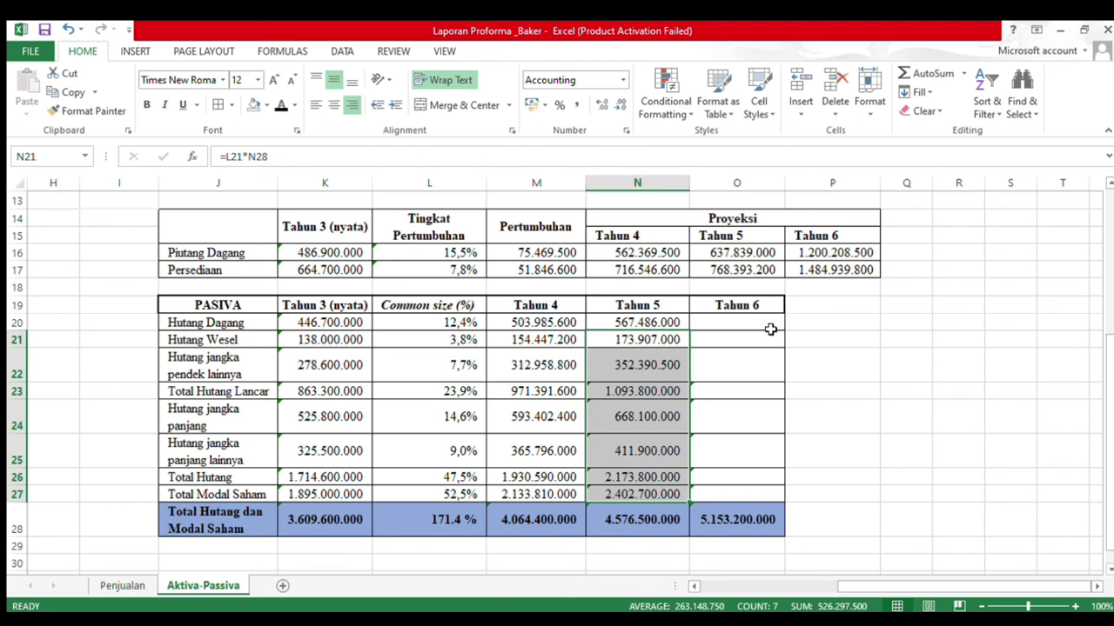
click(811, 327)
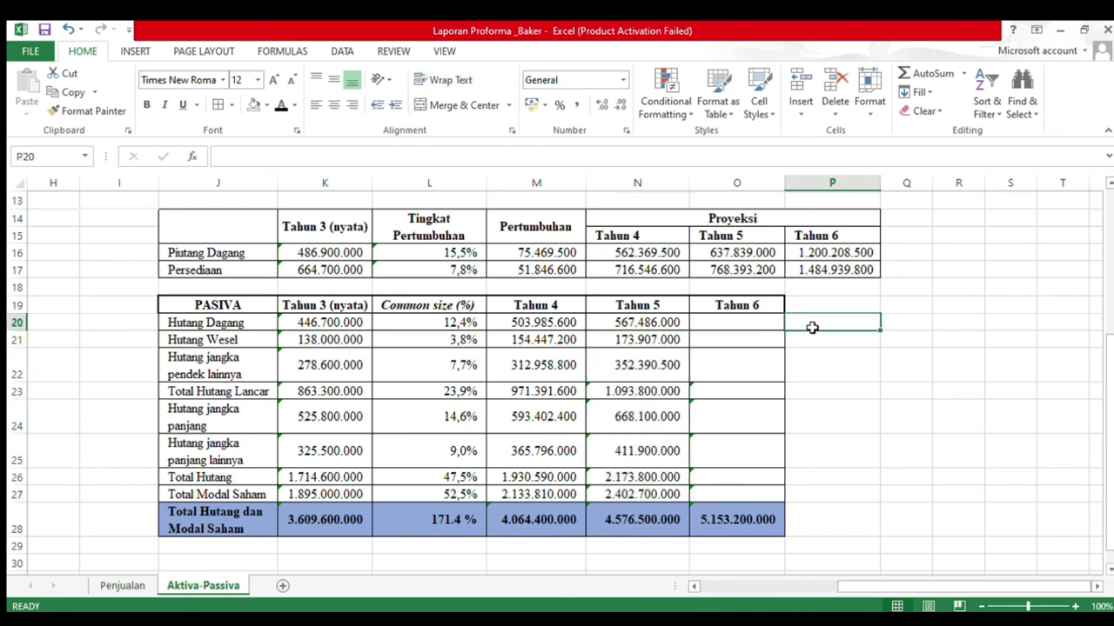
Make the hidden Tahun 6 amounts of the PASIVA table in O20:O27 readable with a dark font colour
click(748, 327)
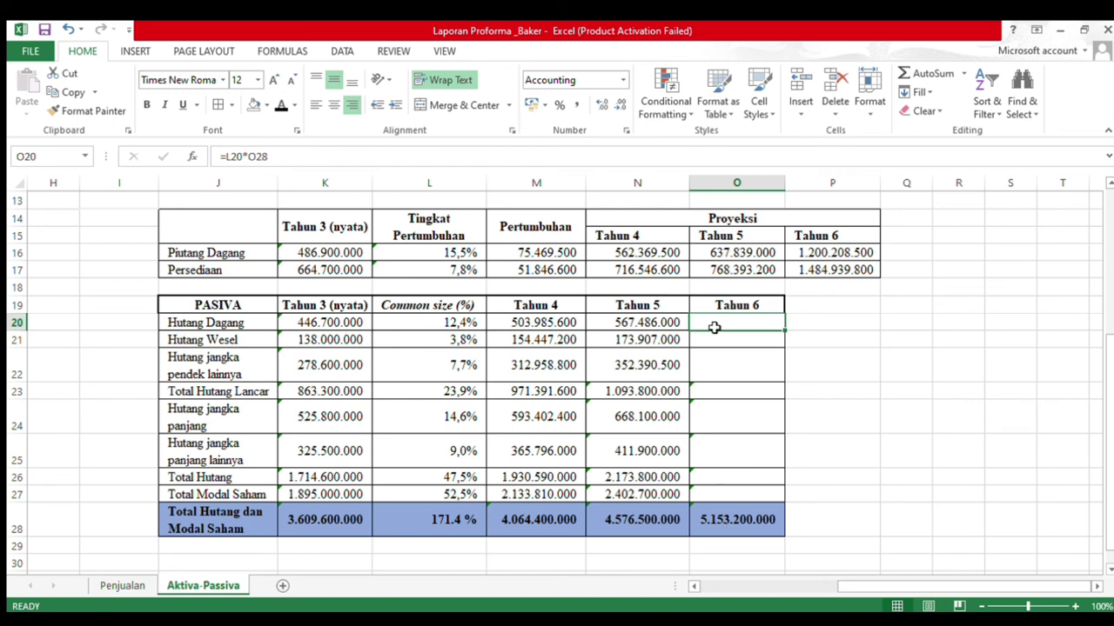
click(281, 104)
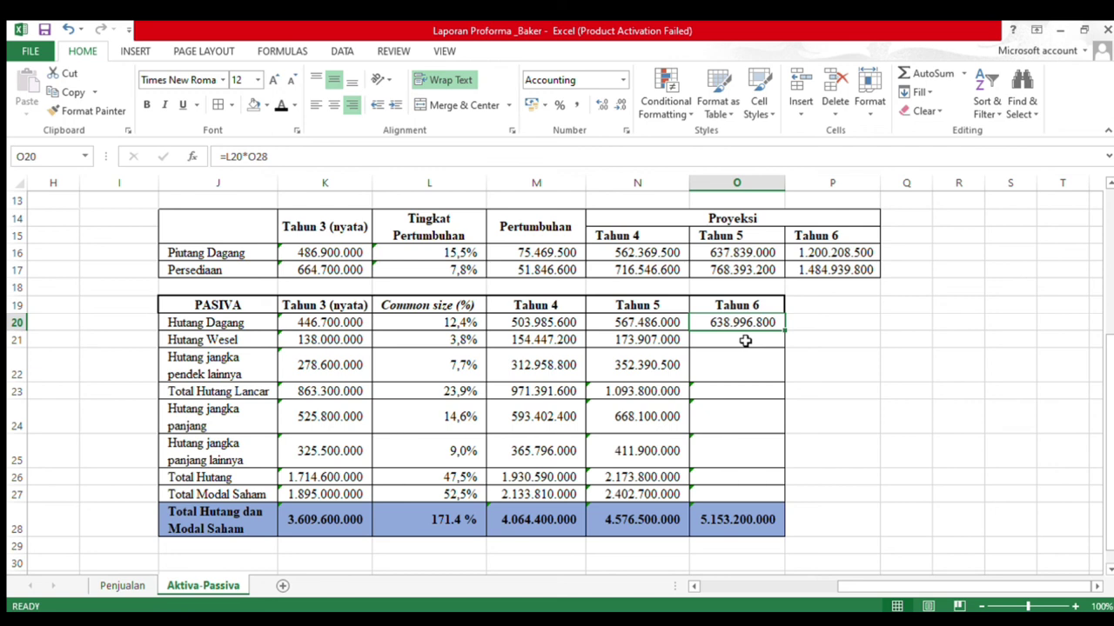
drag(745, 341, 736, 493)
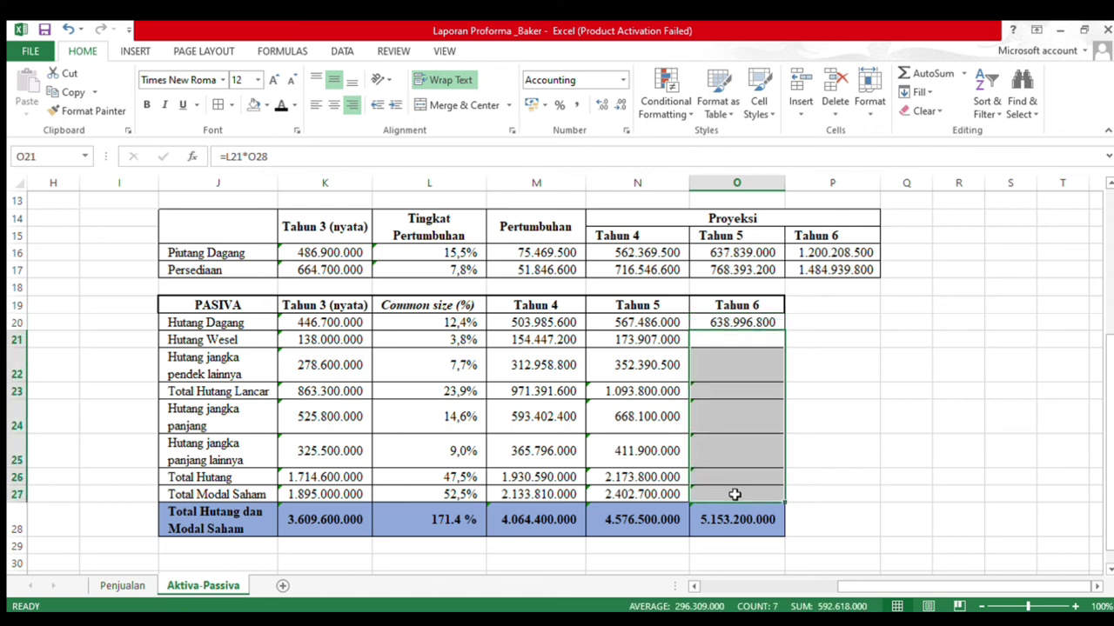
click(281, 105)
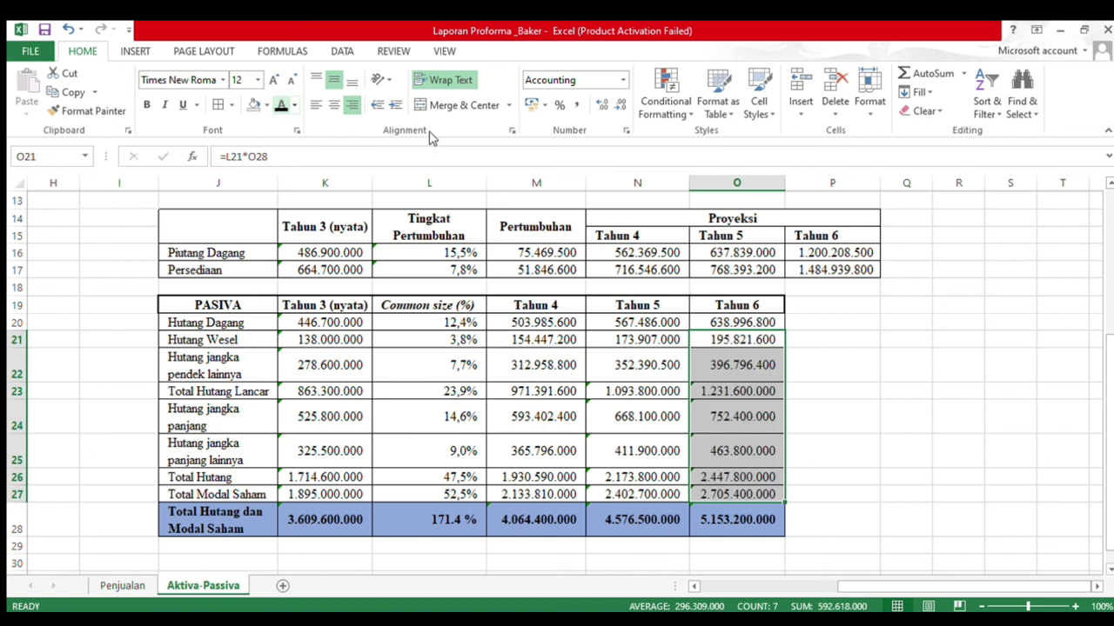
click(842, 381)
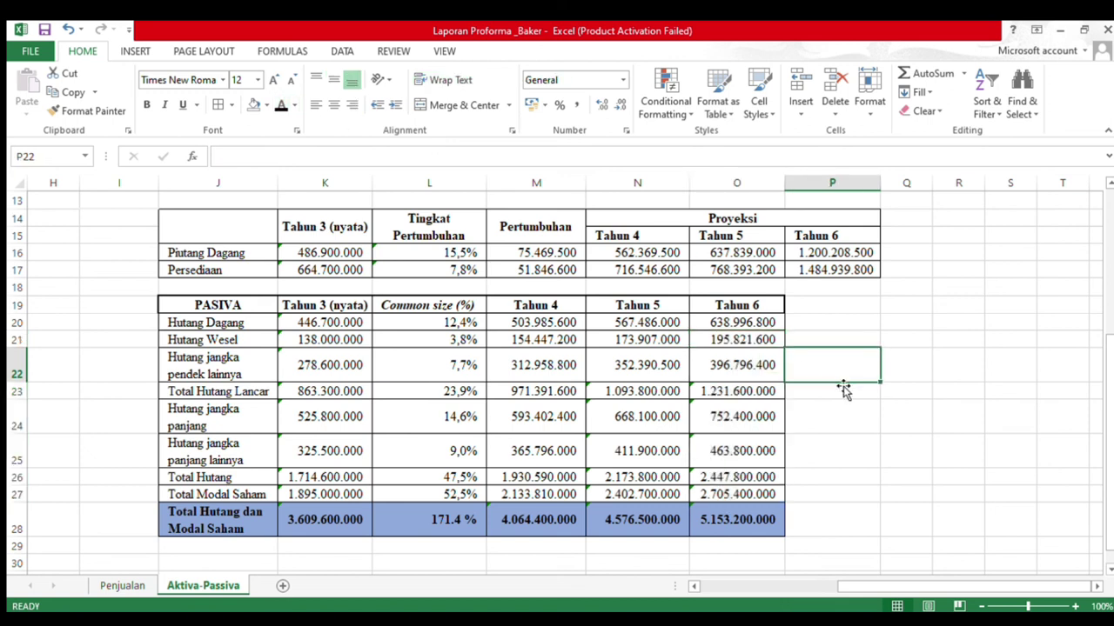